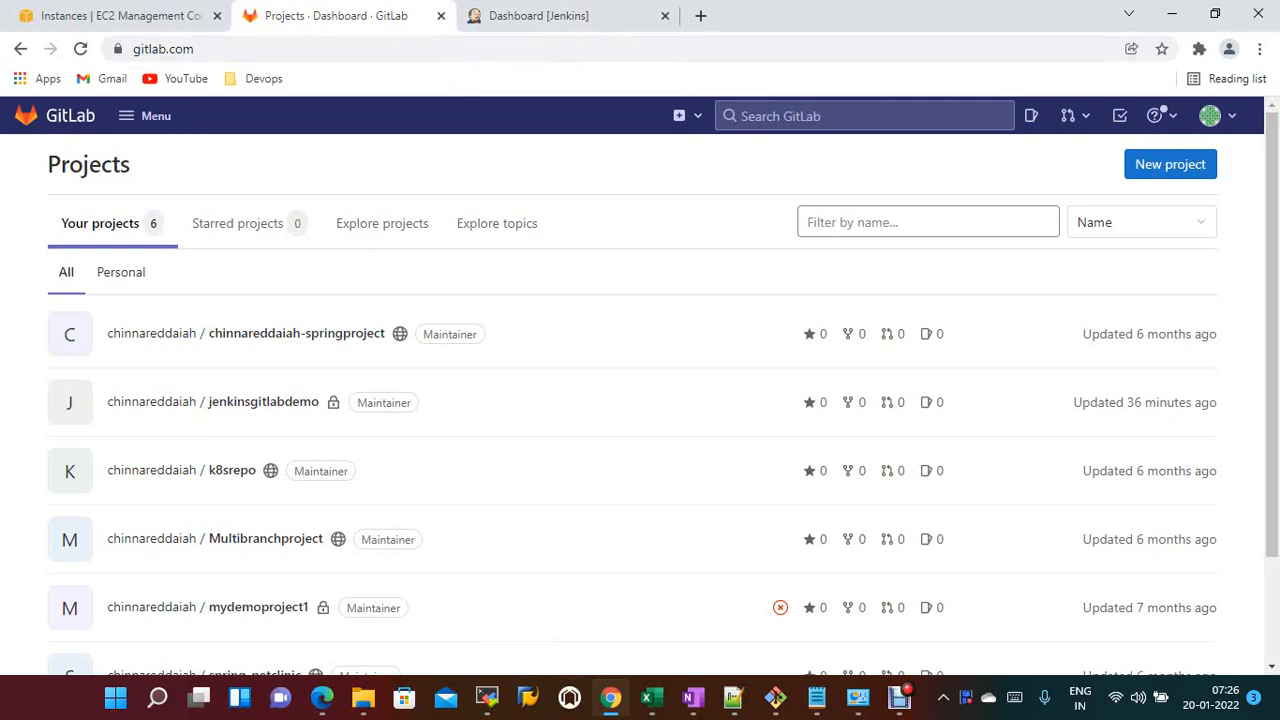
# - Switch to the Notepad notes and highlight the three GitLab plugins listed for the Jenkins server
pyautogui.moveTo(487, 697)
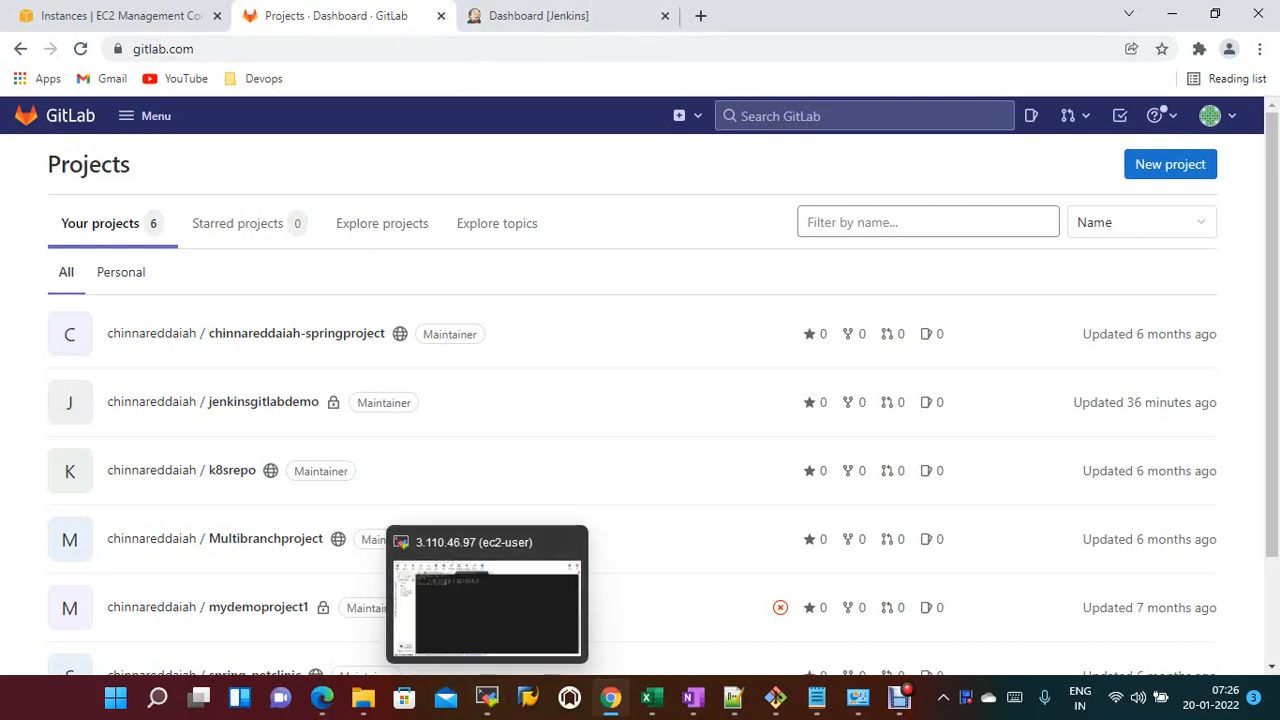
pyautogui.click(560, 16)
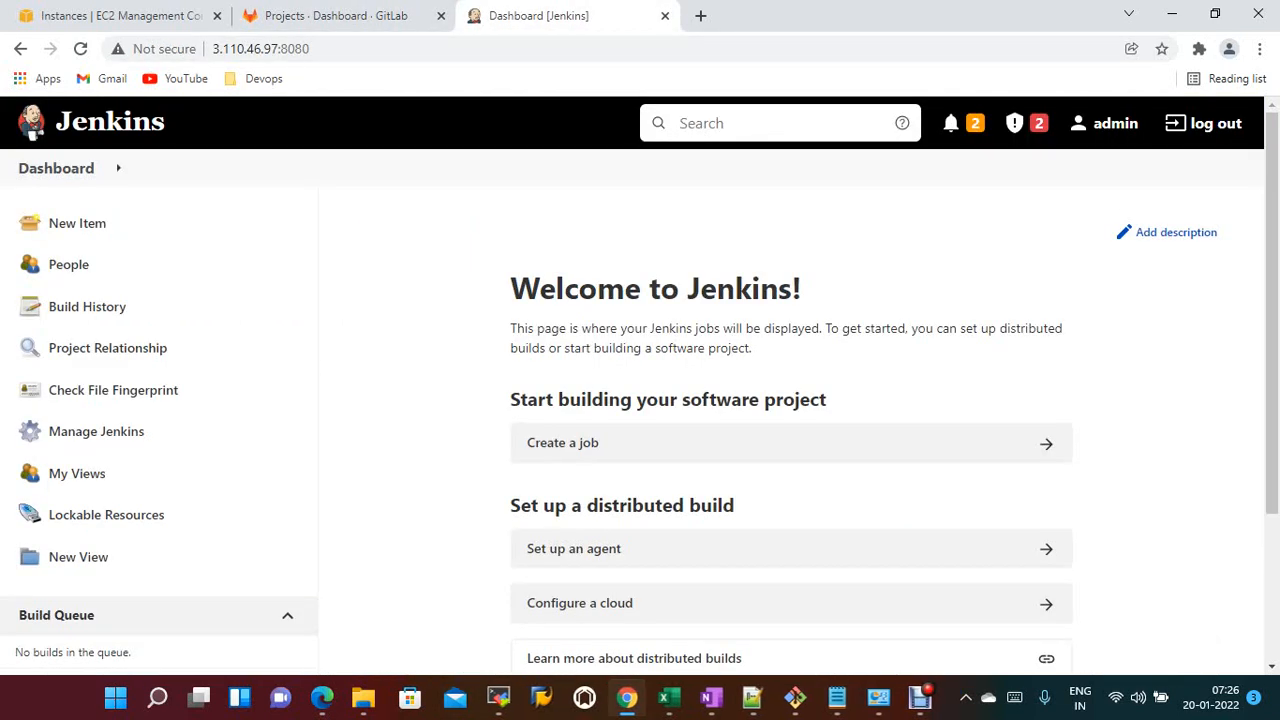
pyautogui.click(837, 697)
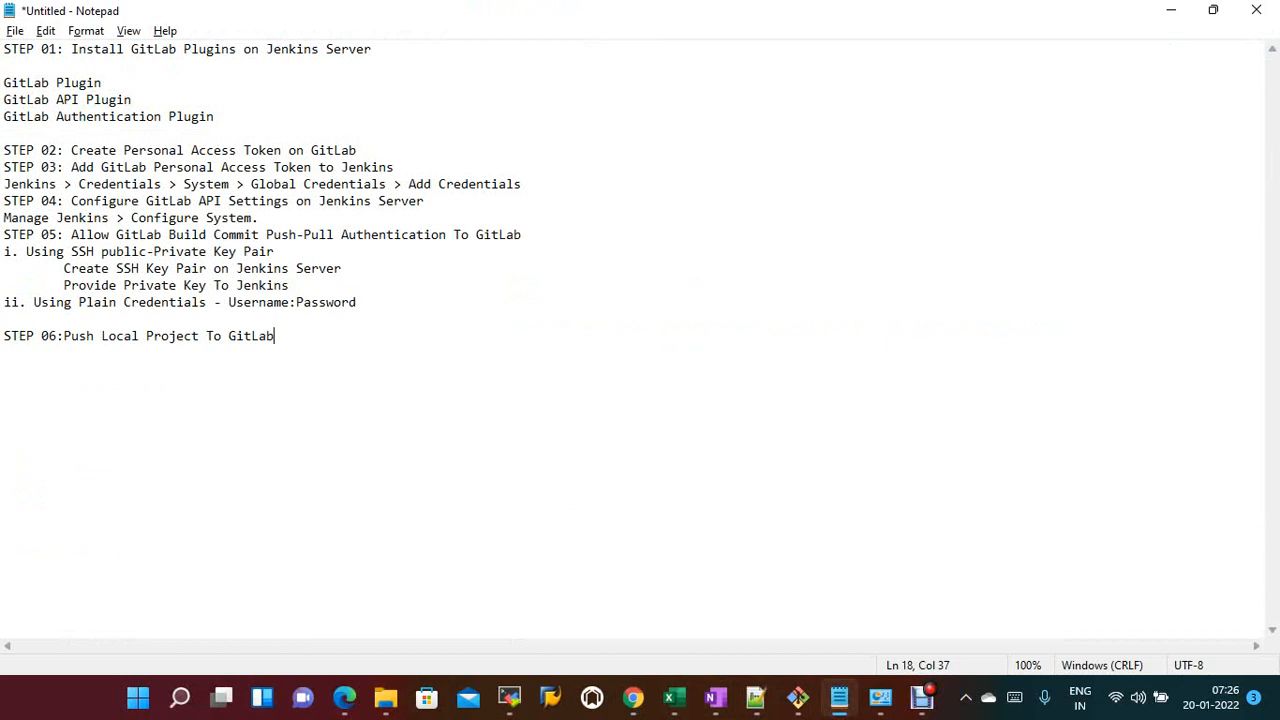
pyautogui.moveTo(214, 116); pyautogui.dragTo(3, 65)
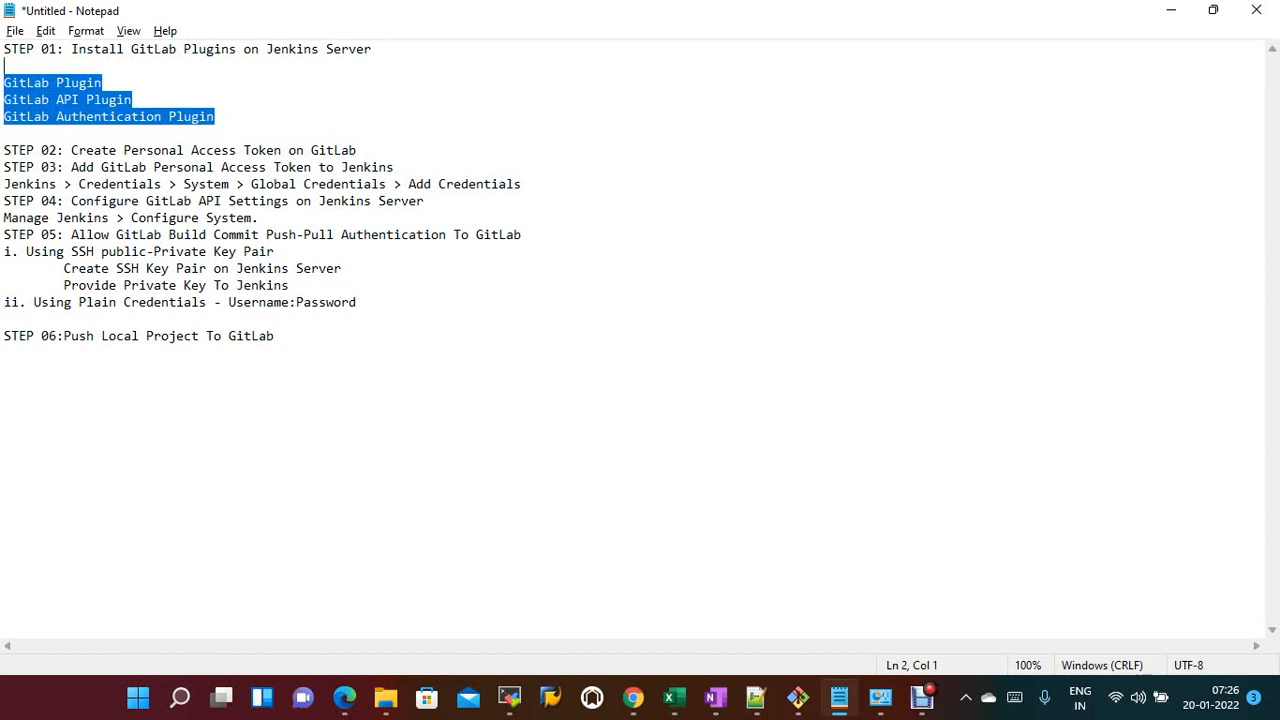
# - Return to Jenkins in Chrome, open the Plugin Manager and filter the installed plugins by "gitlab"
pyautogui.click(633, 697)
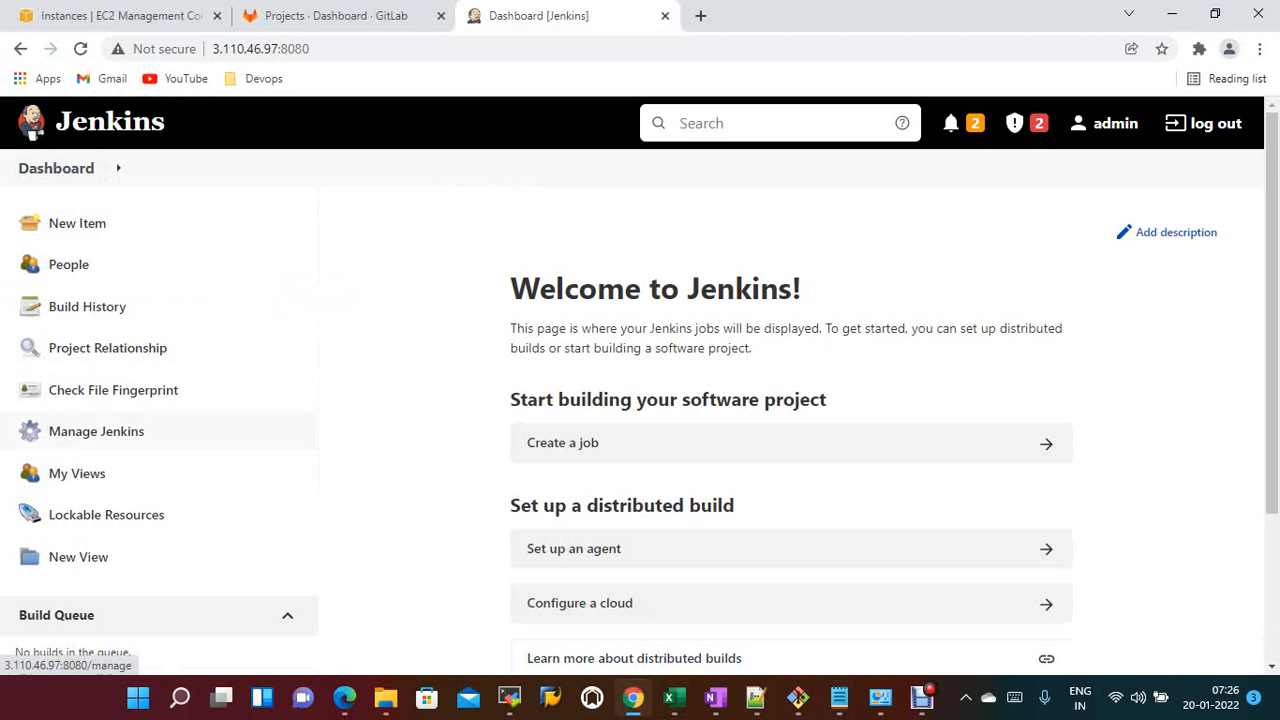
pyautogui.click(96, 431)
pyautogui.scroll(-4, 96, 431)
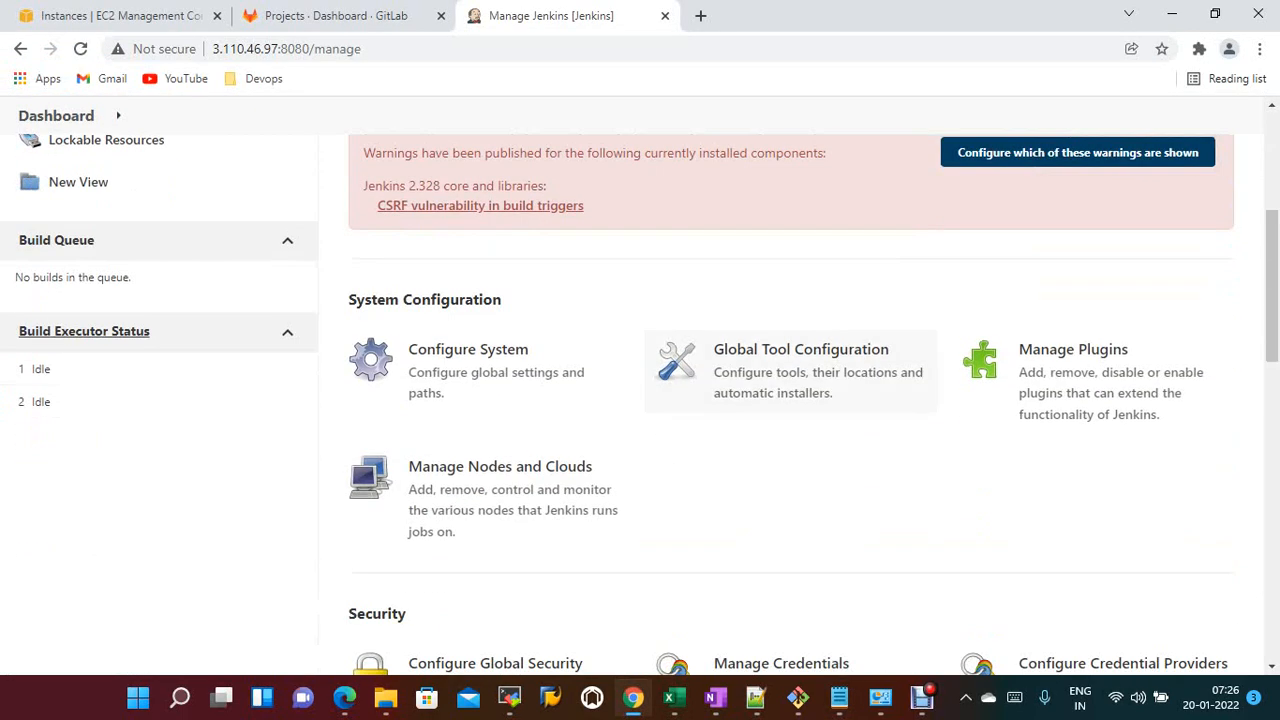
pyautogui.click(1073, 380)
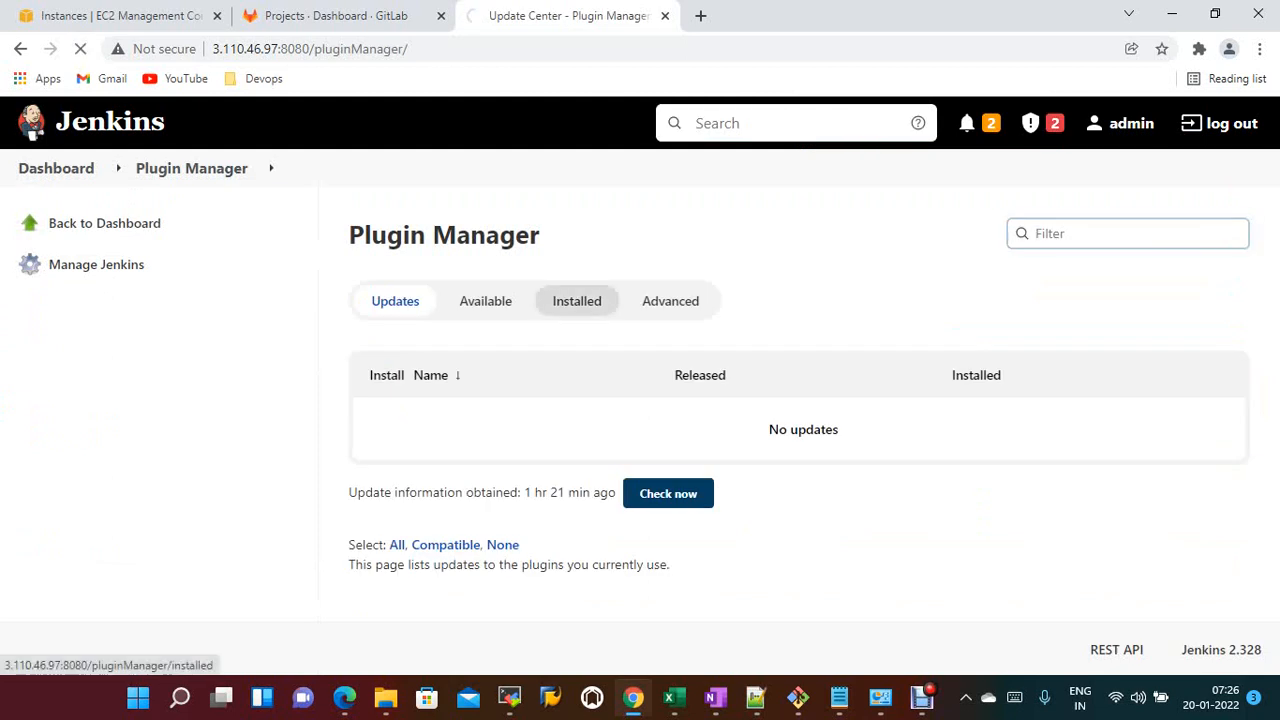
pyautogui.click(577, 301)
pyautogui.write('gitlab')
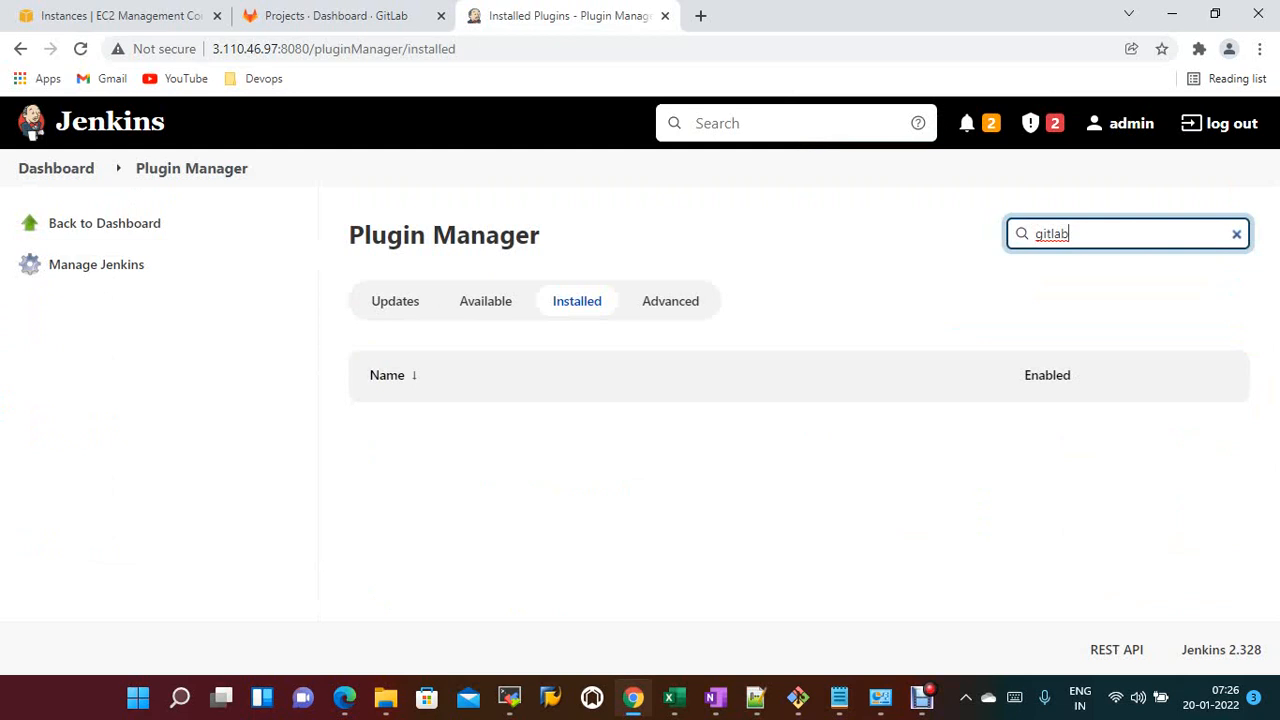
# - Clear the installed plugins filter and search the available plugins for "gitlab"
pyautogui.press('BackSpace')
pyautogui.press('BackSpace')
pyautogui.press('BackSpace')
pyautogui.press('BackSpace')
pyautogui.press('BackSpace')
pyautogui.press('BackSpace')
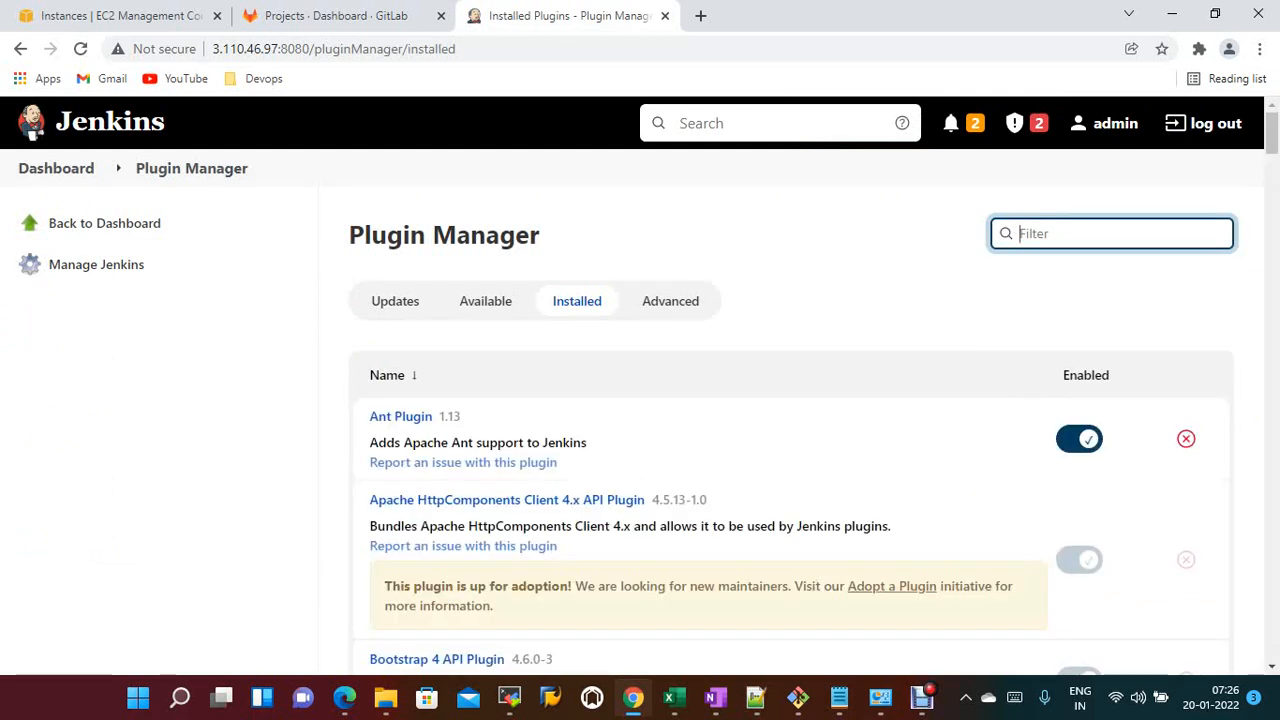
pyautogui.click(485, 301)
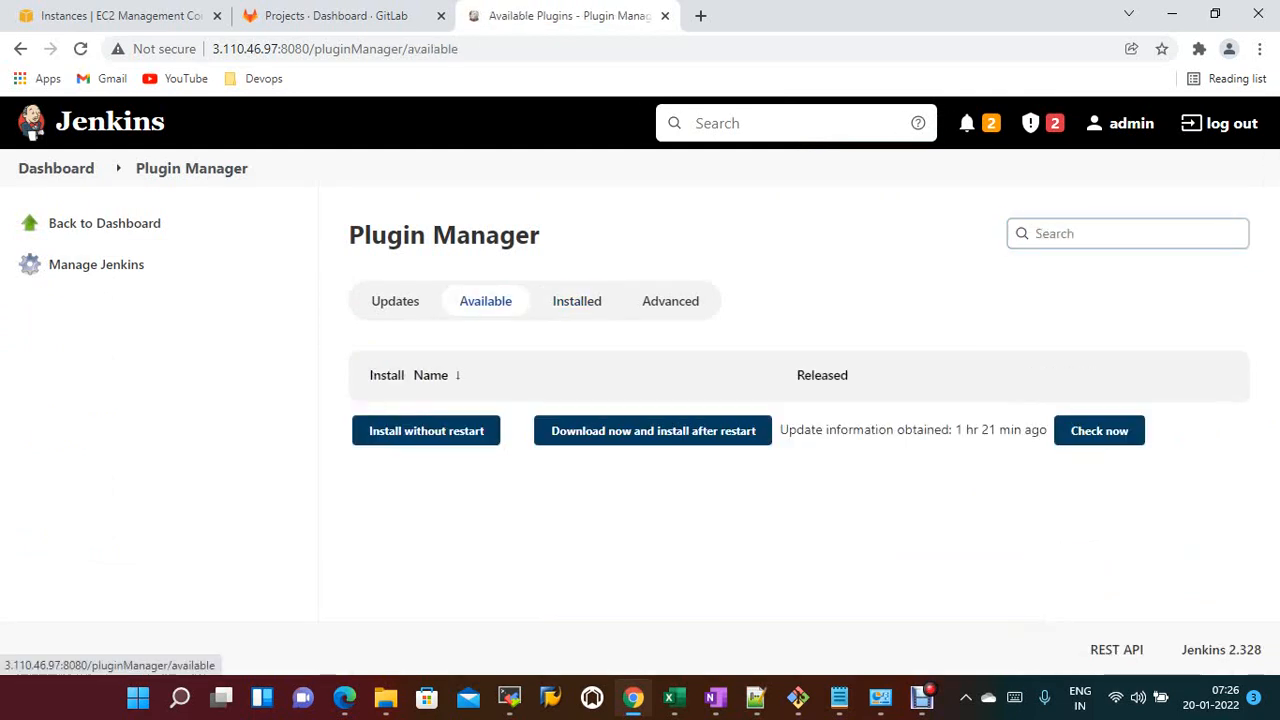
pyautogui.write('gi')
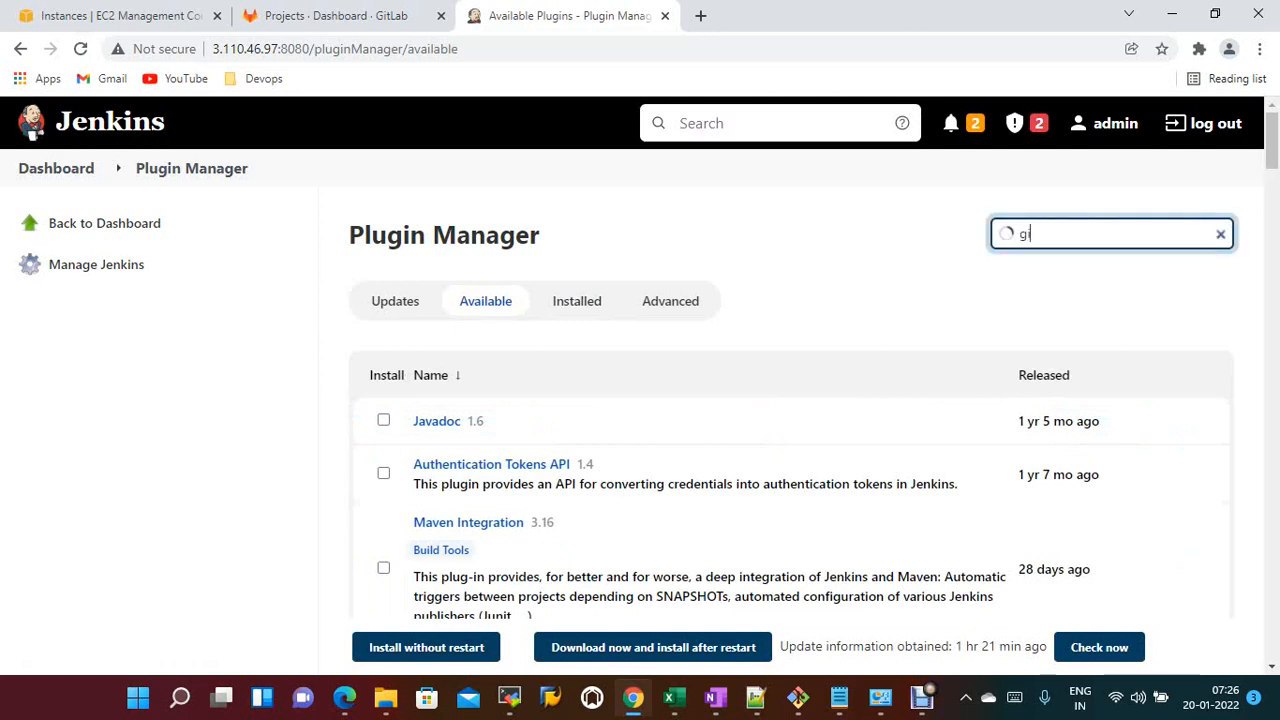
pyautogui.write('tlab')
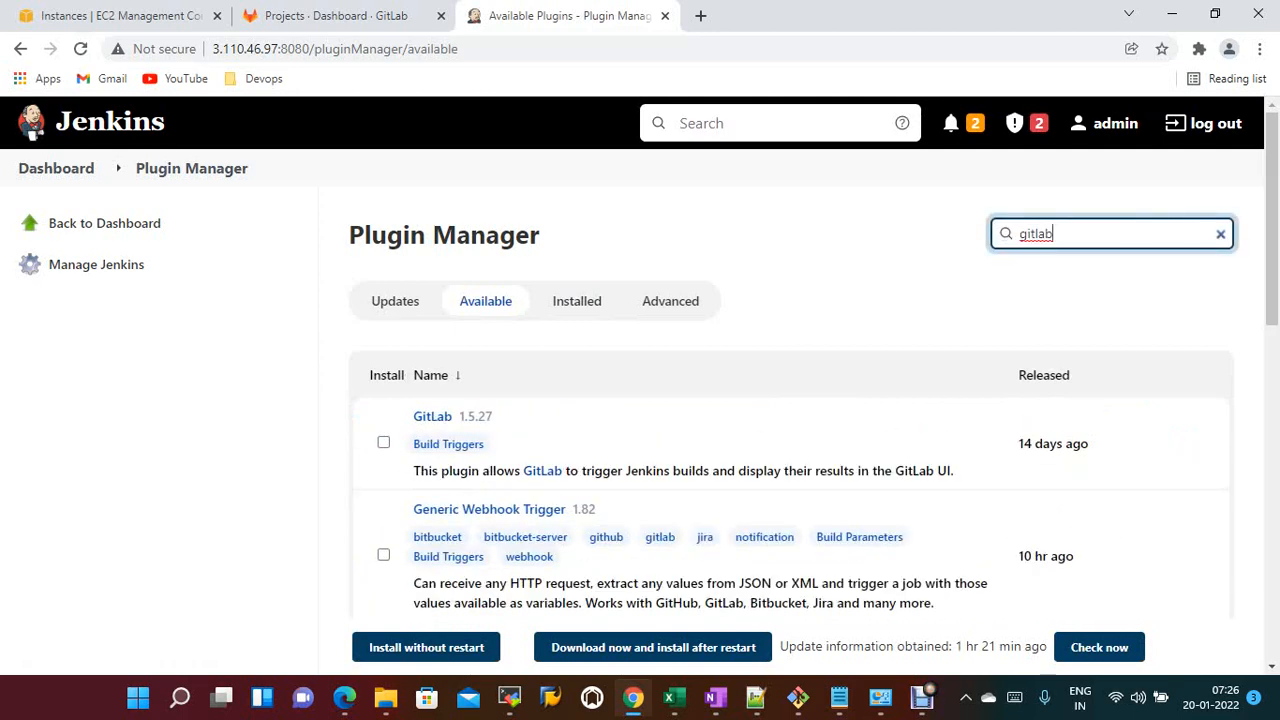
# - Select the GitLab, GitLab Authentication and Gitlab API plugins for installation
pyautogui.click(383, 442)
pyautogui.scroll(-2, 648, 415)
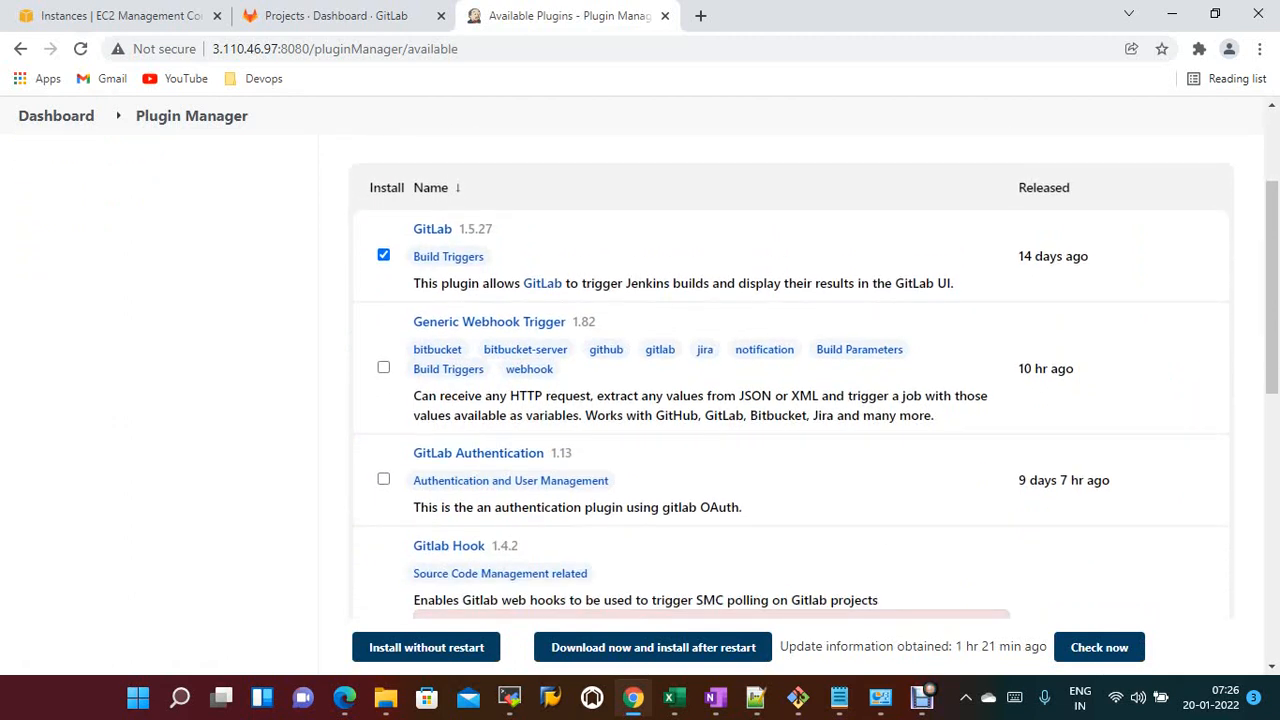
pyautogui.click(383, 479)
pyautogui.scroll(-2, 420, 453)
pyautogui.scroll(-3, 640, 400)
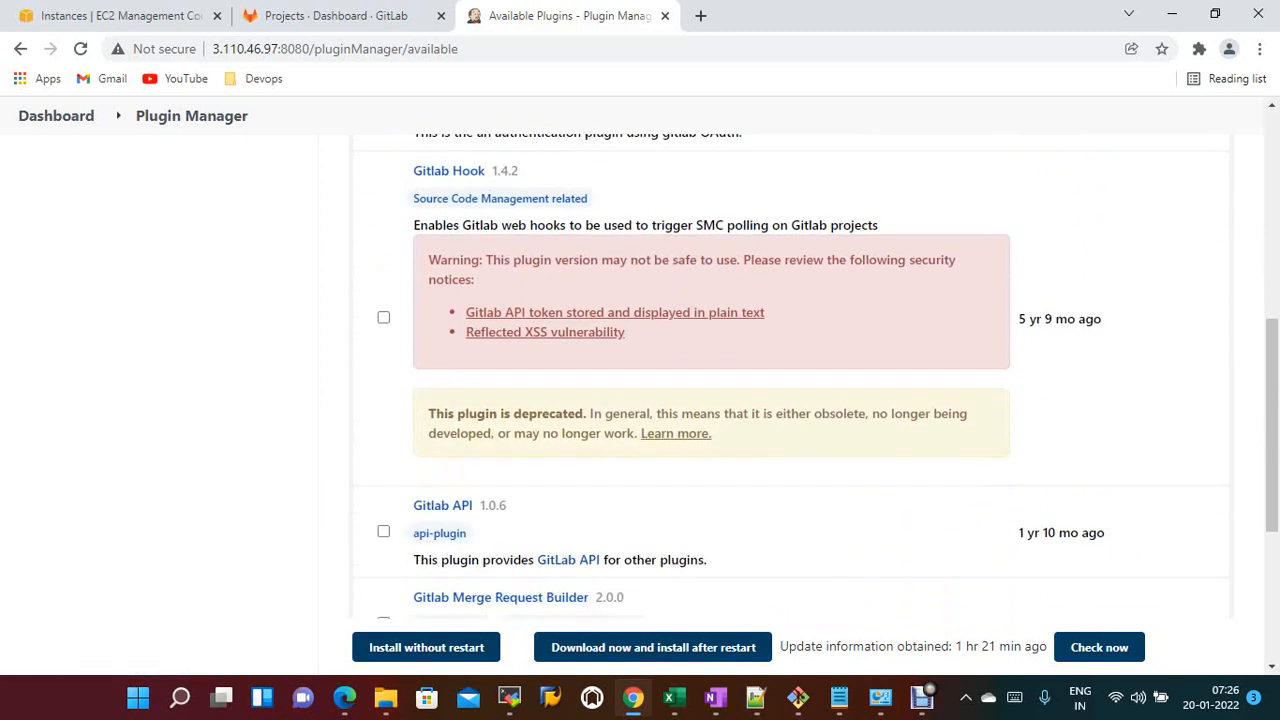
pyautogui.click(383, 437)
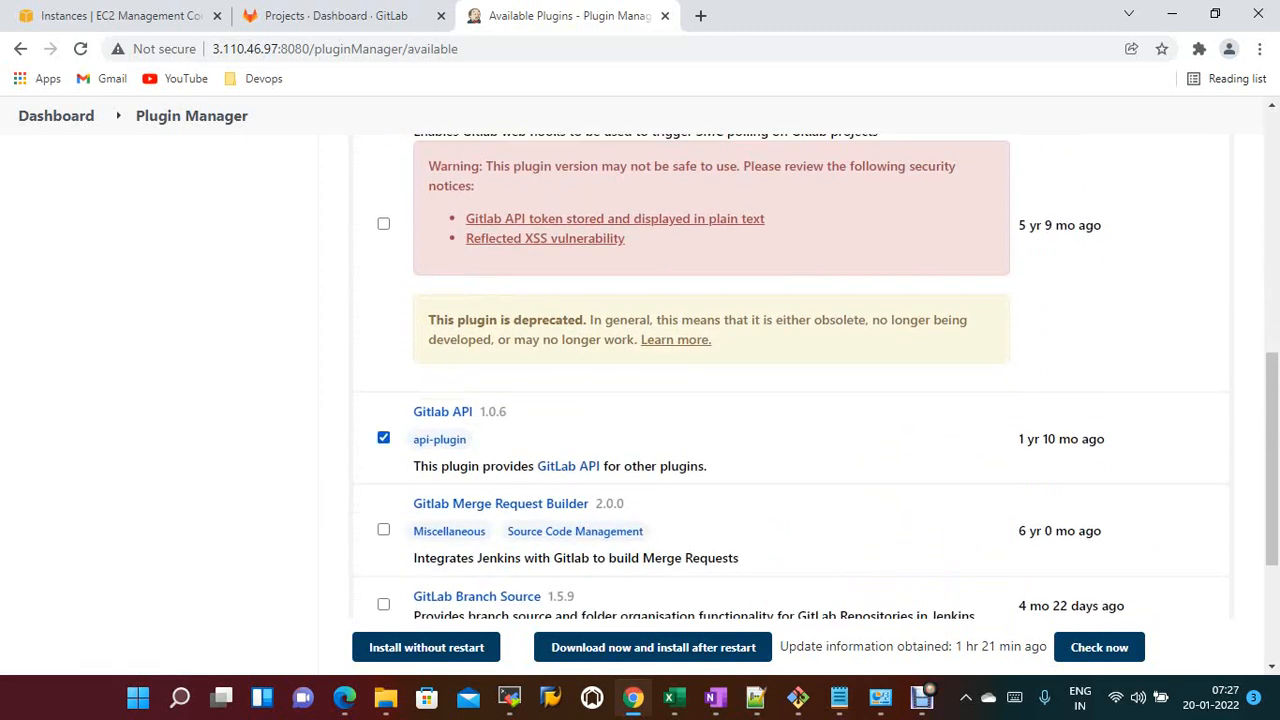
# - Check the plugin selection and install the selected plugins without restarting Jenkins
pyautogui.scroll(-1, 640, 400)
pyautogui.scroll(-2, 640, 400)
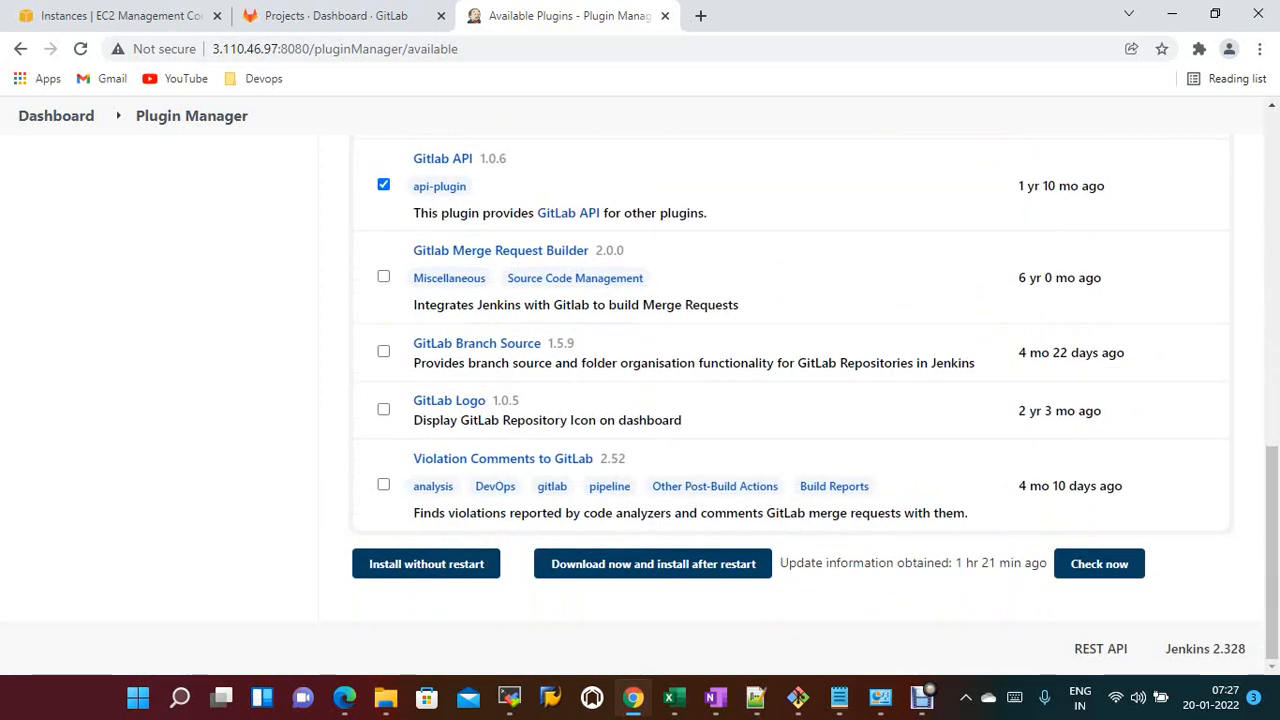
pyautogui.scroll(4, 640, 380)
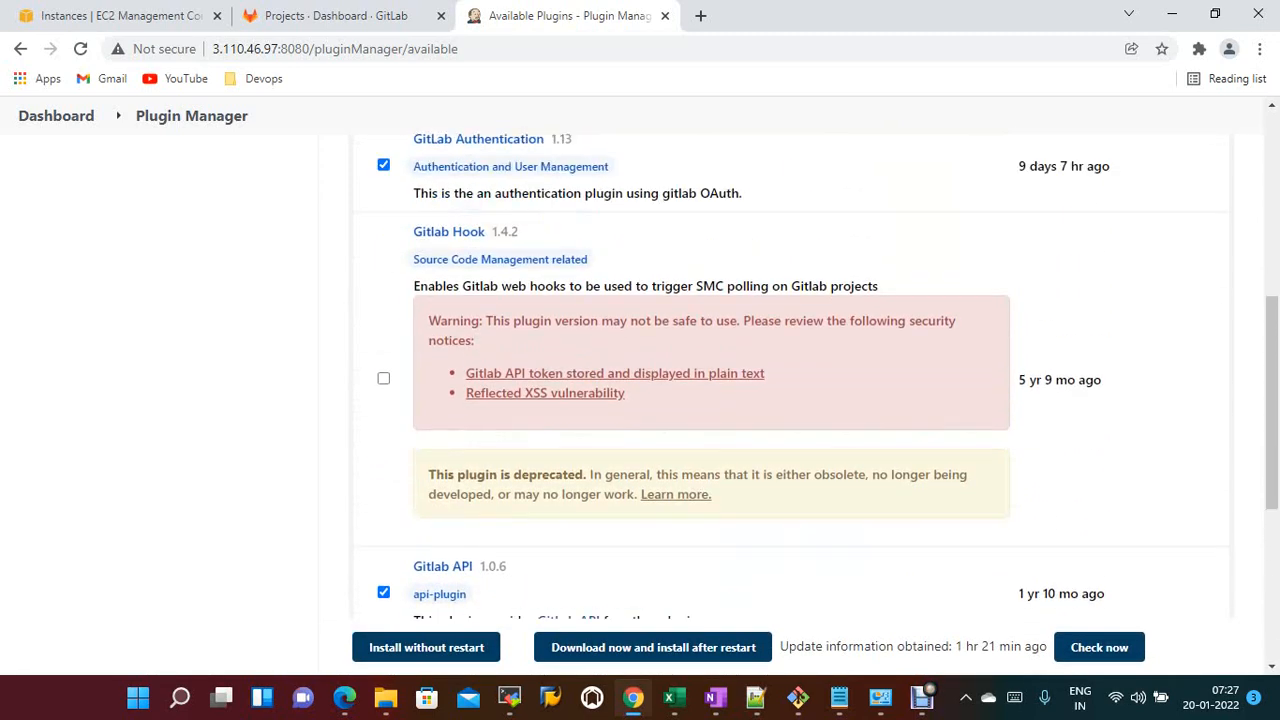
pyautogui.scroll(1, 640, 380)
pyautogui.scroll(2, 640, 380)
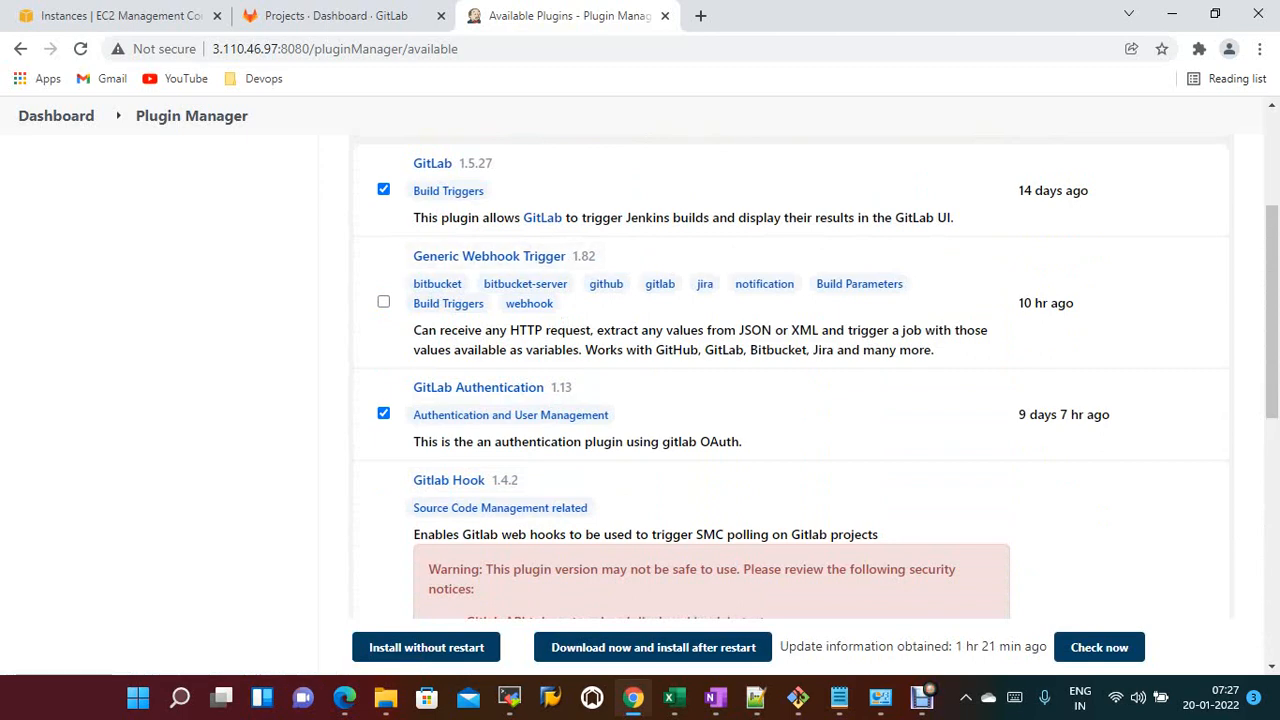
pyautogui.click(426, 647)
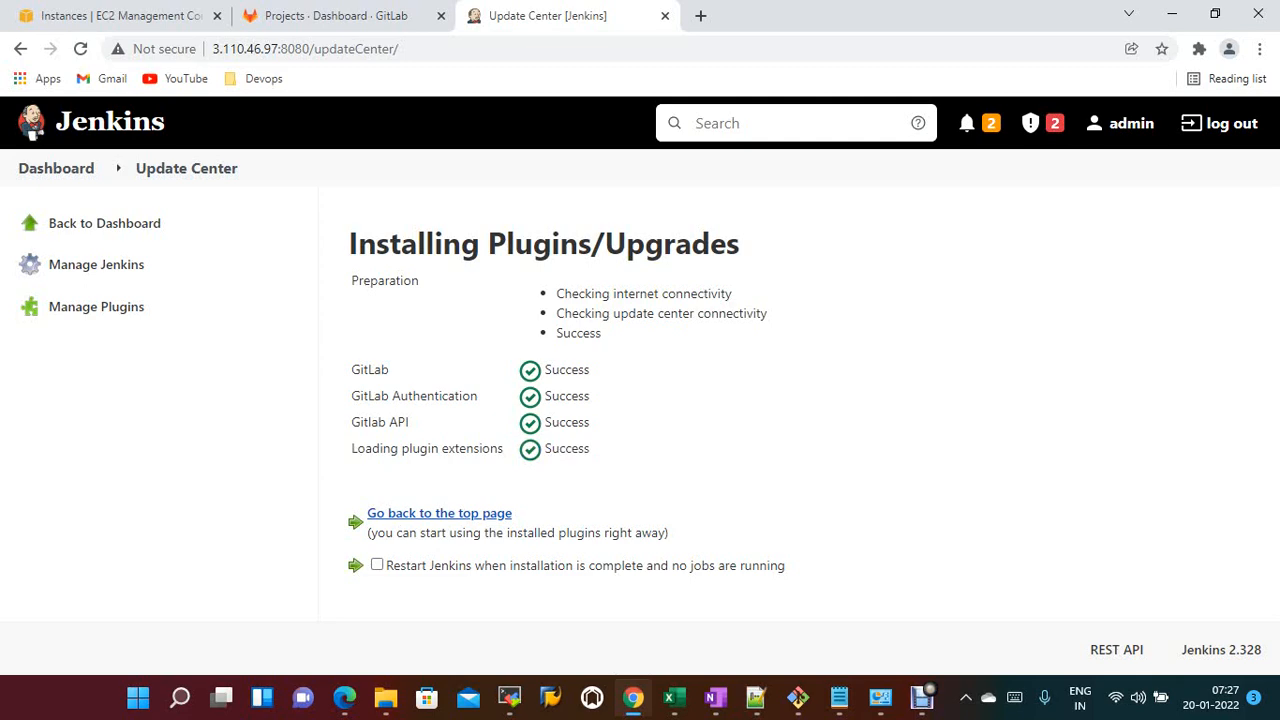
# - Check the setup steps in the Notepad notes and return to the Jenkins dashboard in Chrome
pyautogui.click(839, 697)
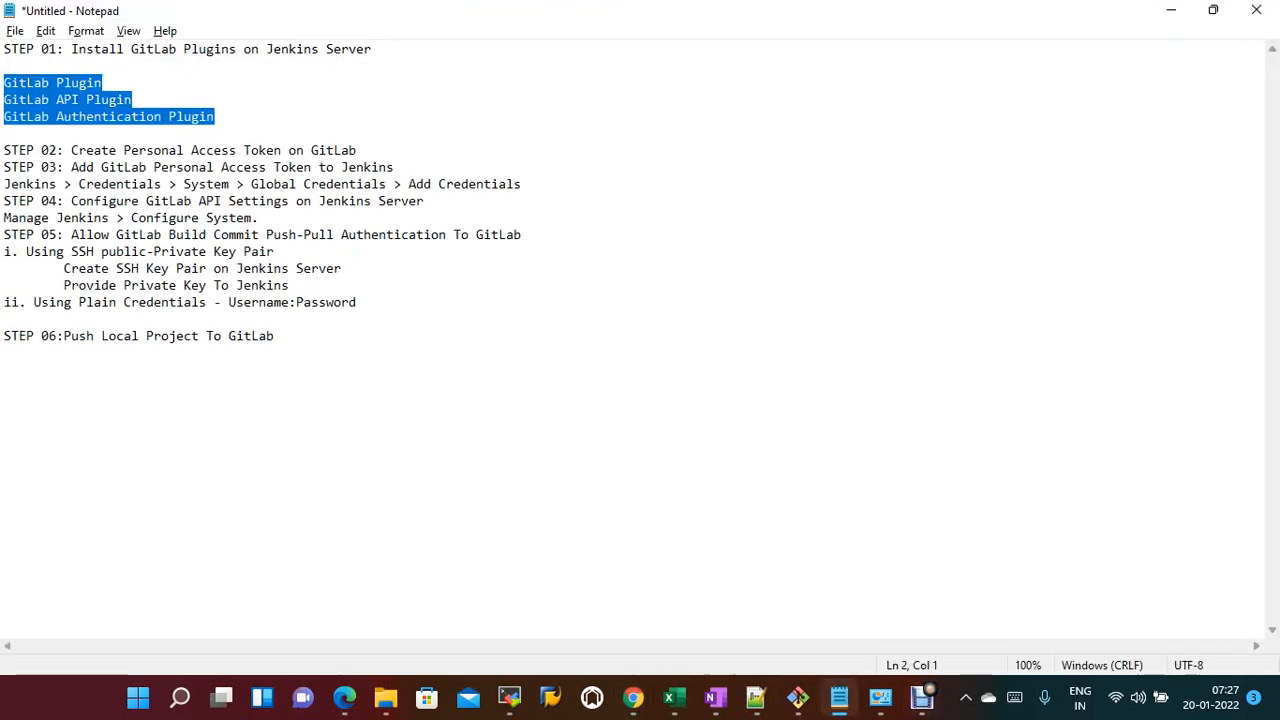
pyautogui.click(1171, 10)
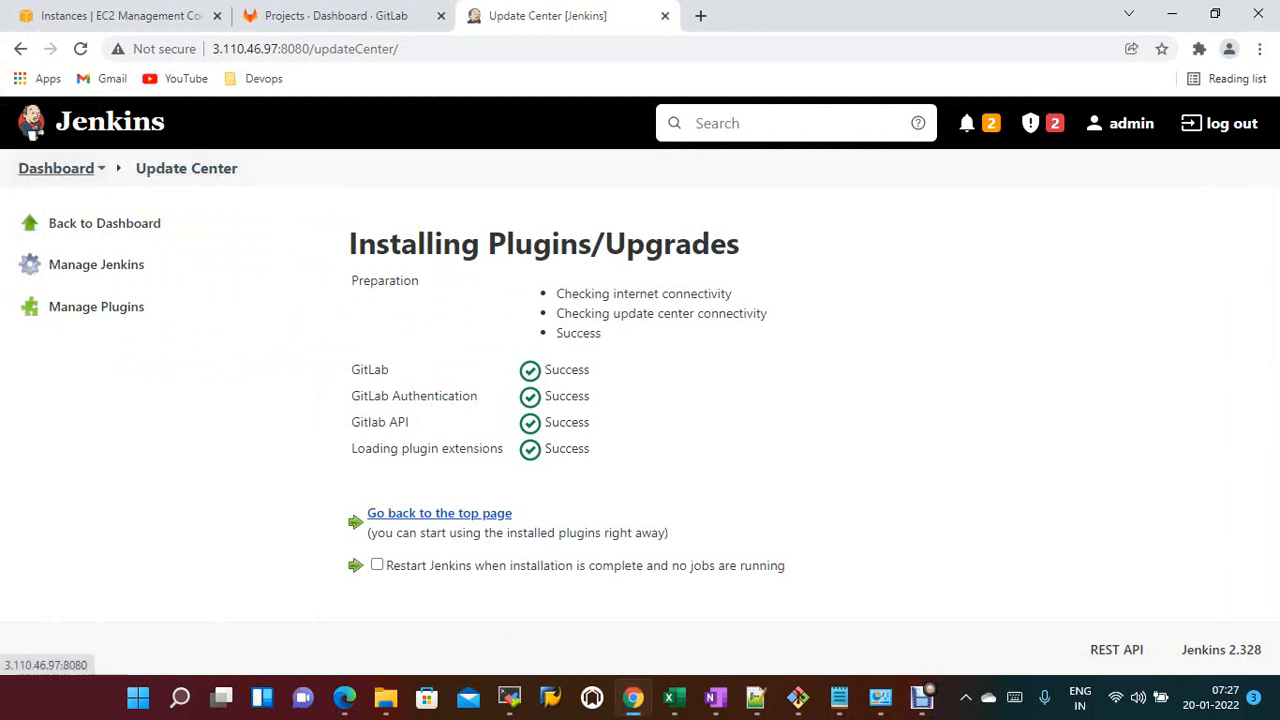
pyautogui.click(56, 168)
# - Switch to GitLab and open the personal access tokens page in the user profile settings
pyautogui.click(365, 16)
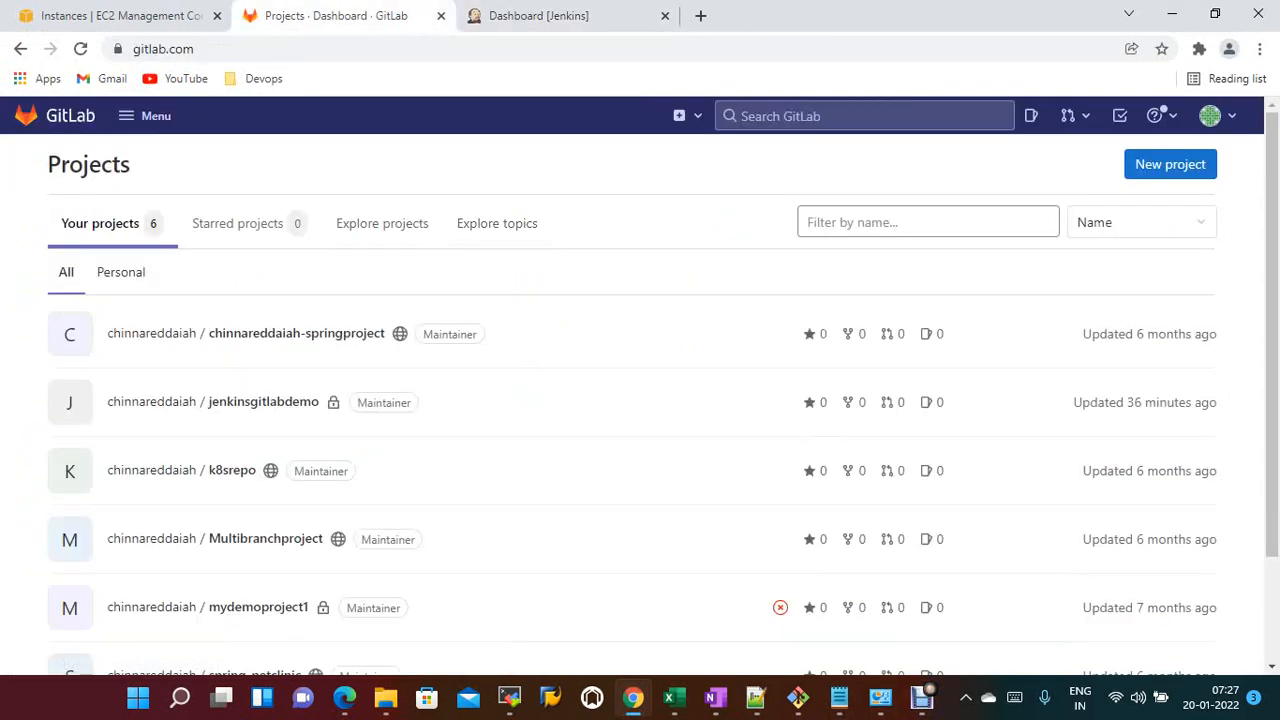
pyautogui.click(1212, 116)
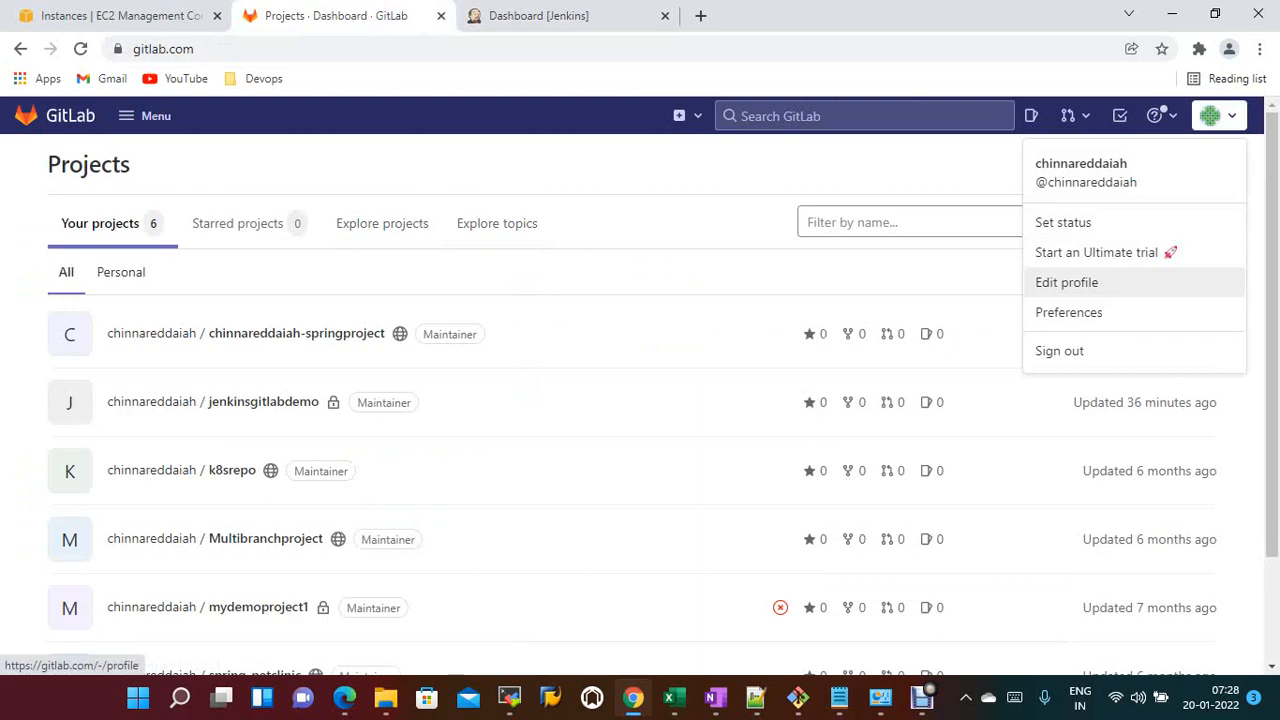
pyautogui.click(1066, 282)
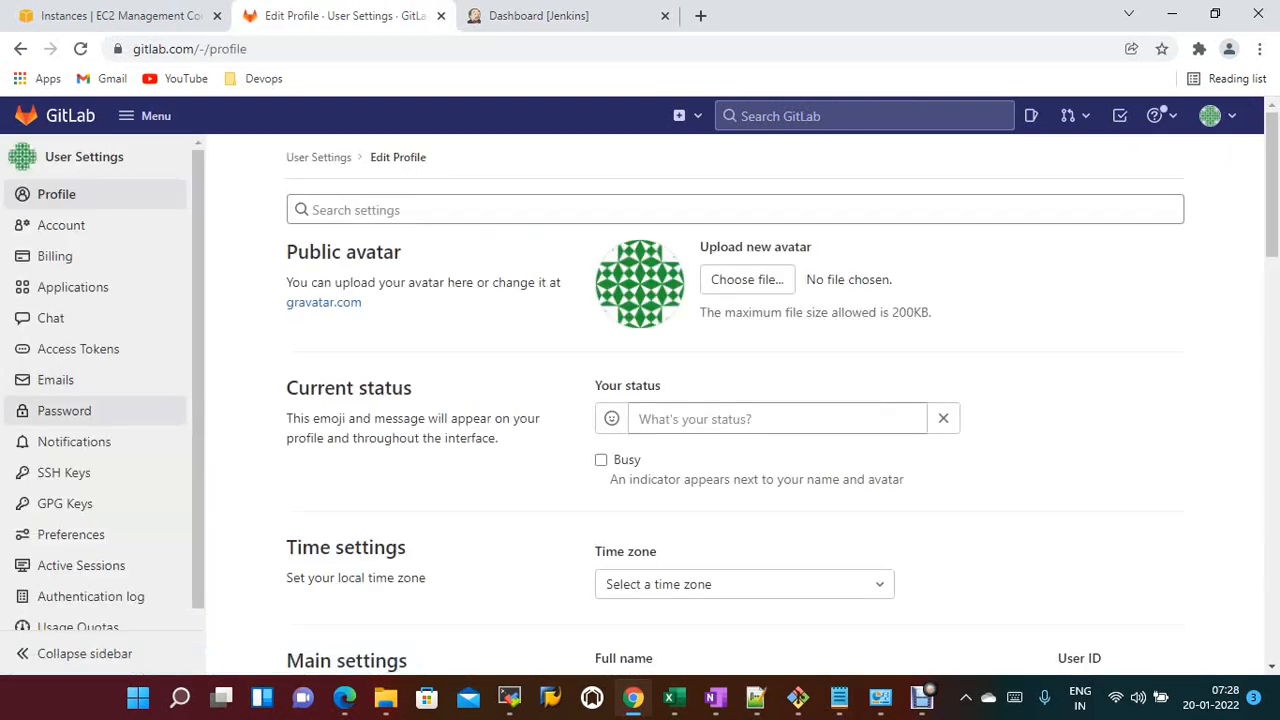
pyautogui.click(78, 349)
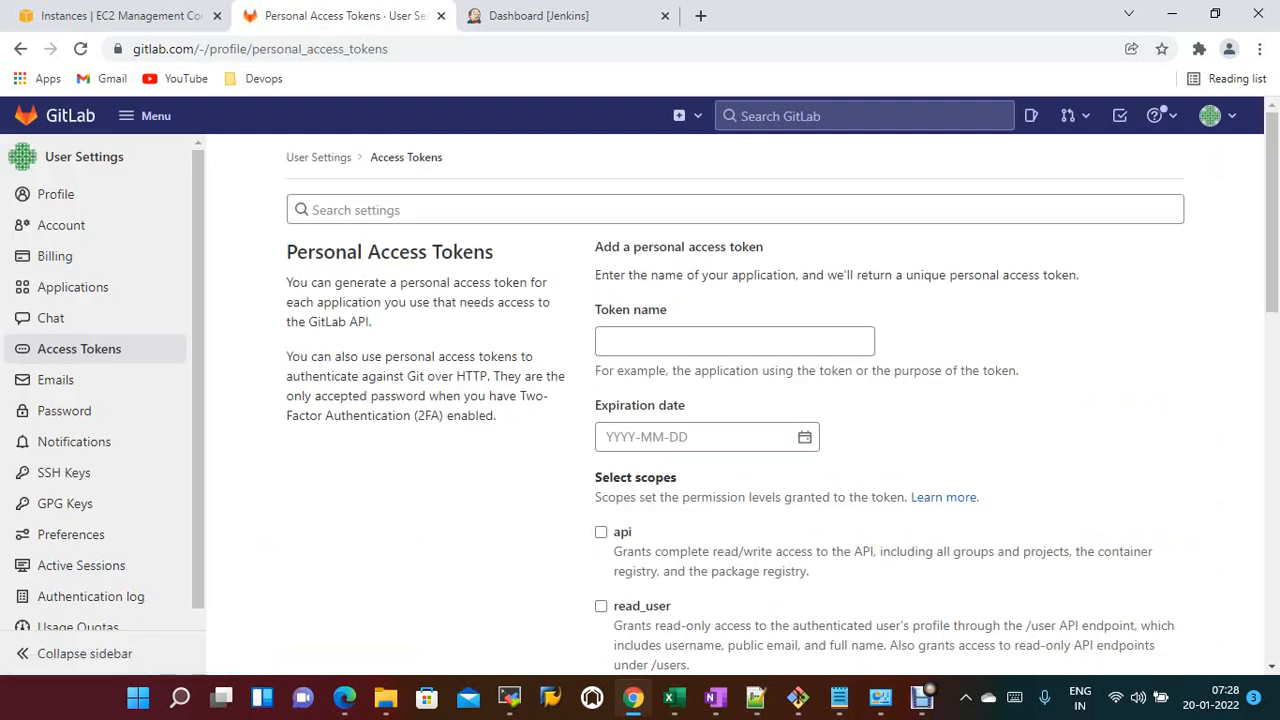
# - Name the new personal access token Jenkins_Gitlab_PAT
pyautogui.click(735, 341)
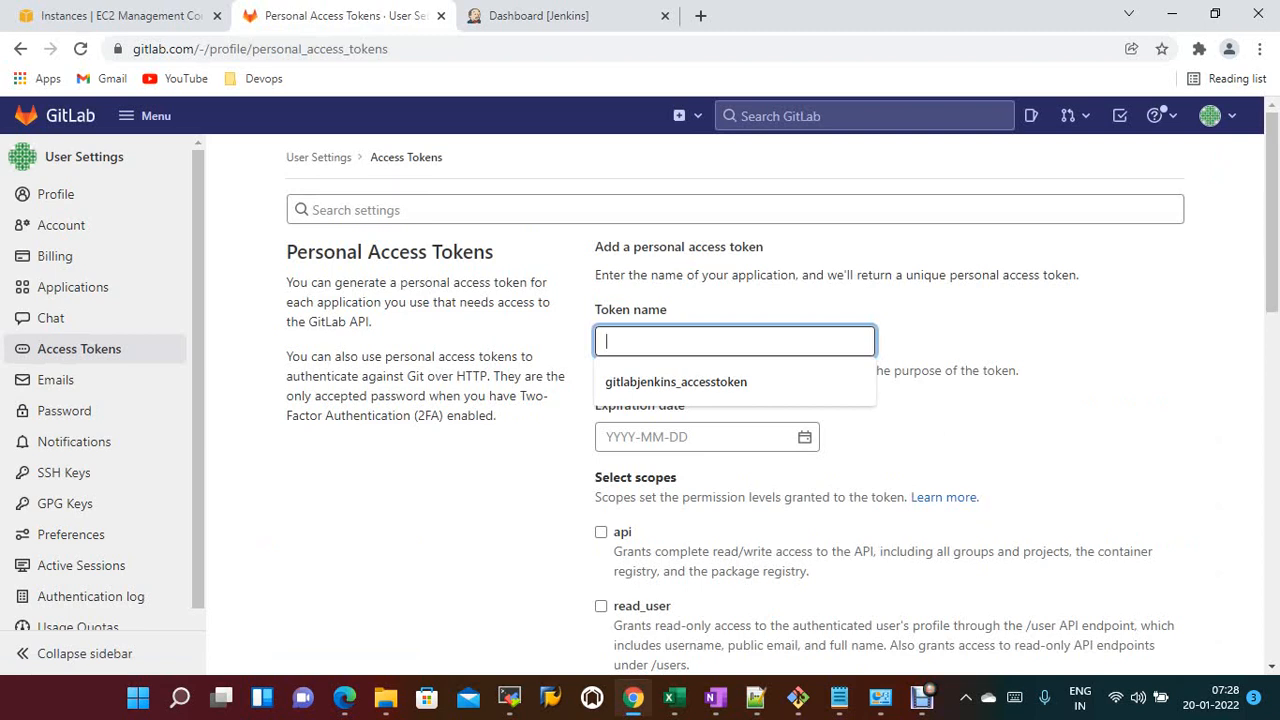
pyautogui.write('Jenkins')
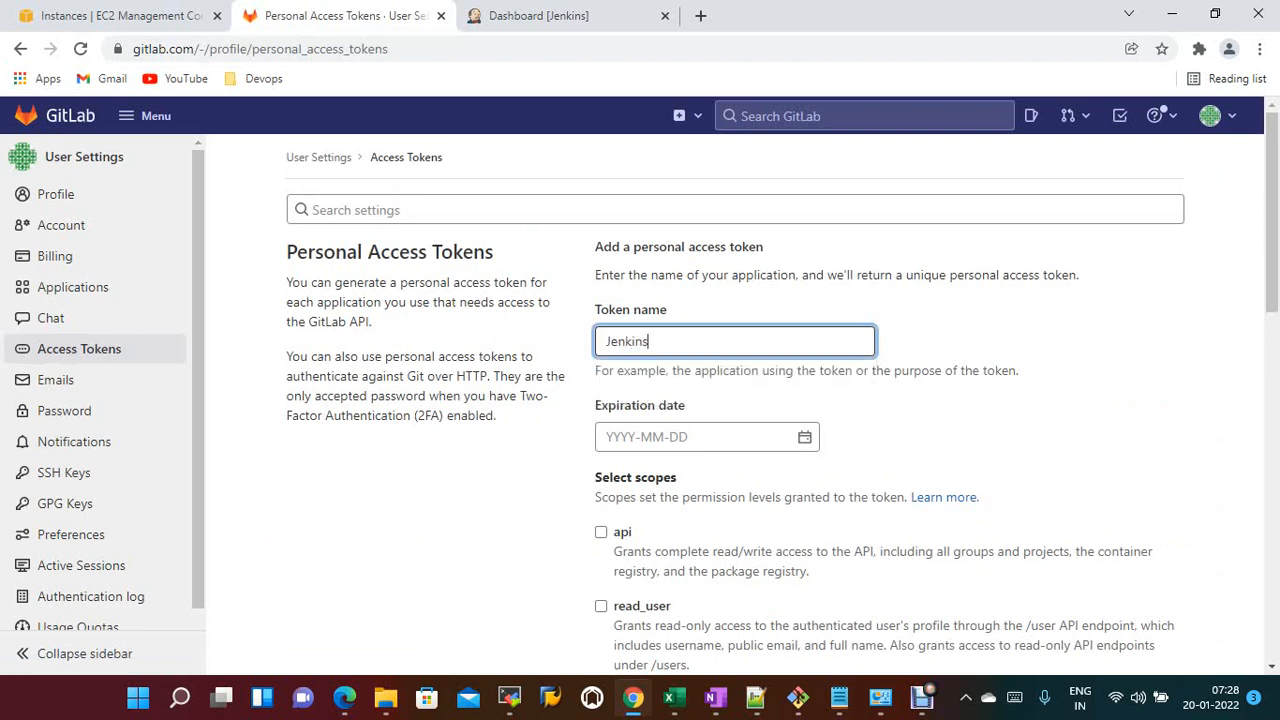
pyautogui.write('_Gitlab')
pyautogui.write('_')
pyautogui.write('PAC')
pyautogui.write('S')
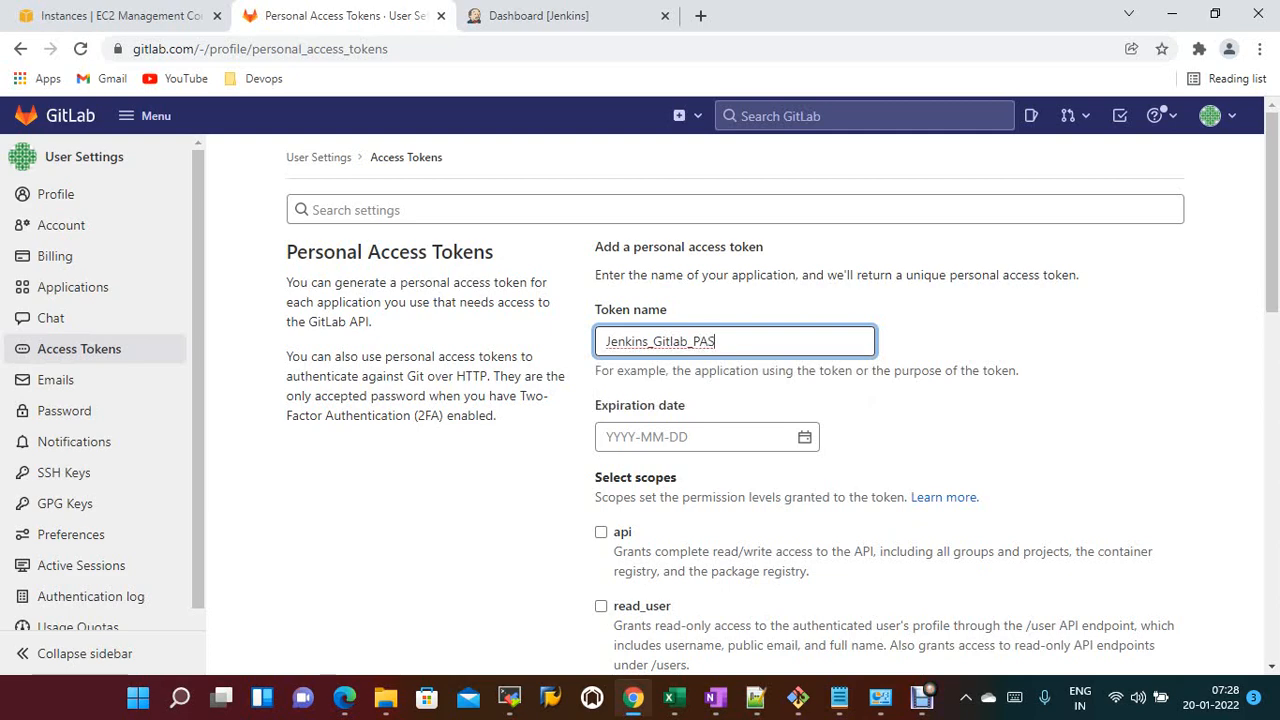
pyautogui.press('BackSpace')
pyautogui.write('T')
# - Grant the token the api scope, review the other scopes and create the personal access token
pyautogui.click(601, 532)
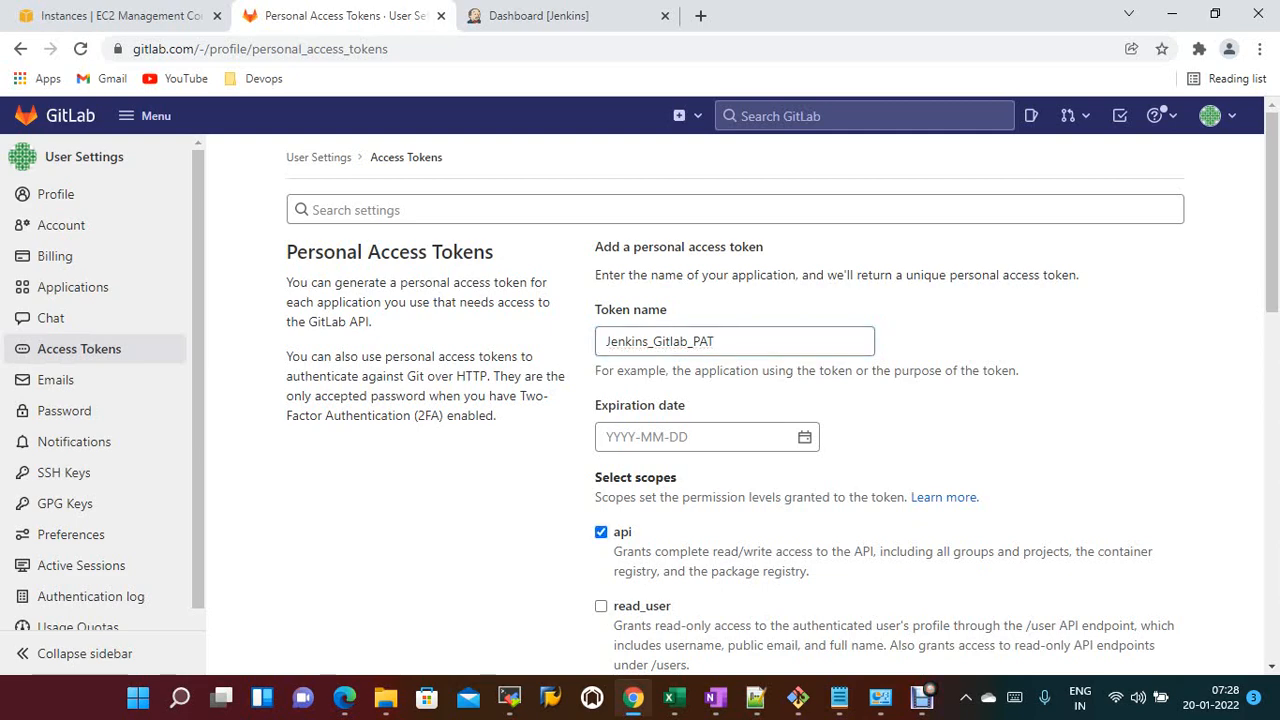
pyautogui.scroll(-2, 601, 532)
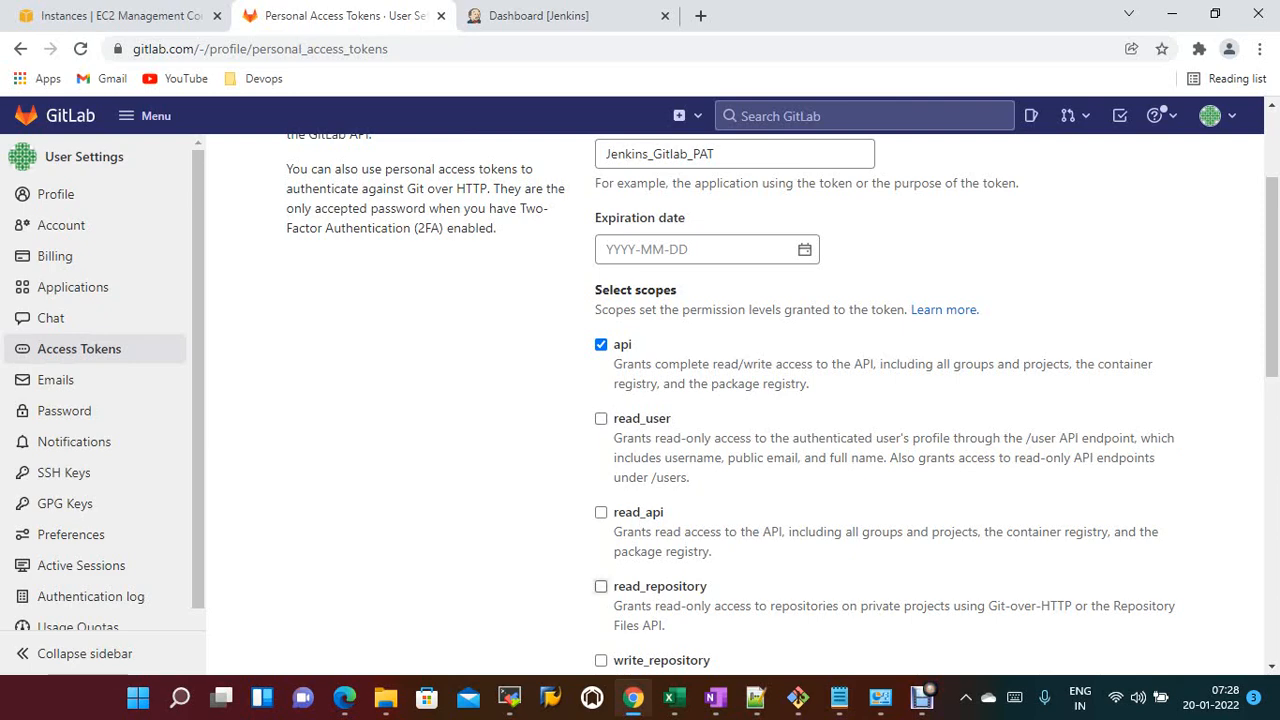
pyautogui.scroll(-1, 601, 586)
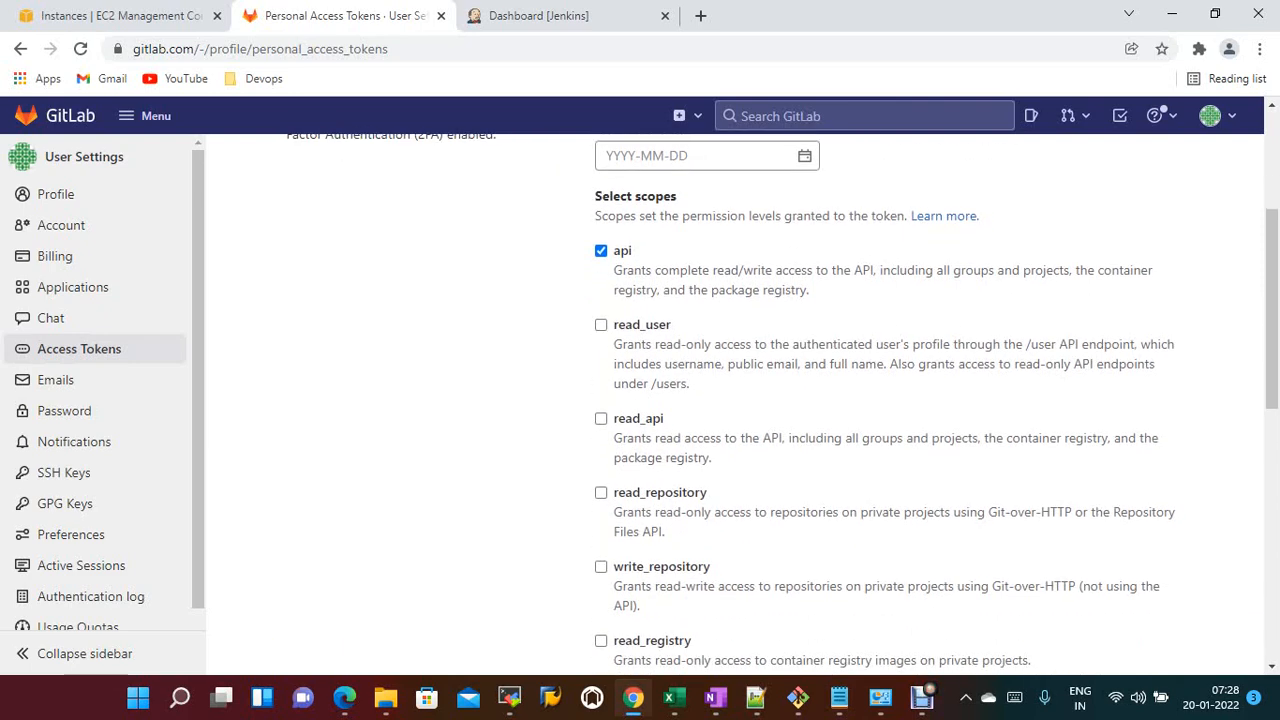
pyautogui.scroll(-2, 735, 400)
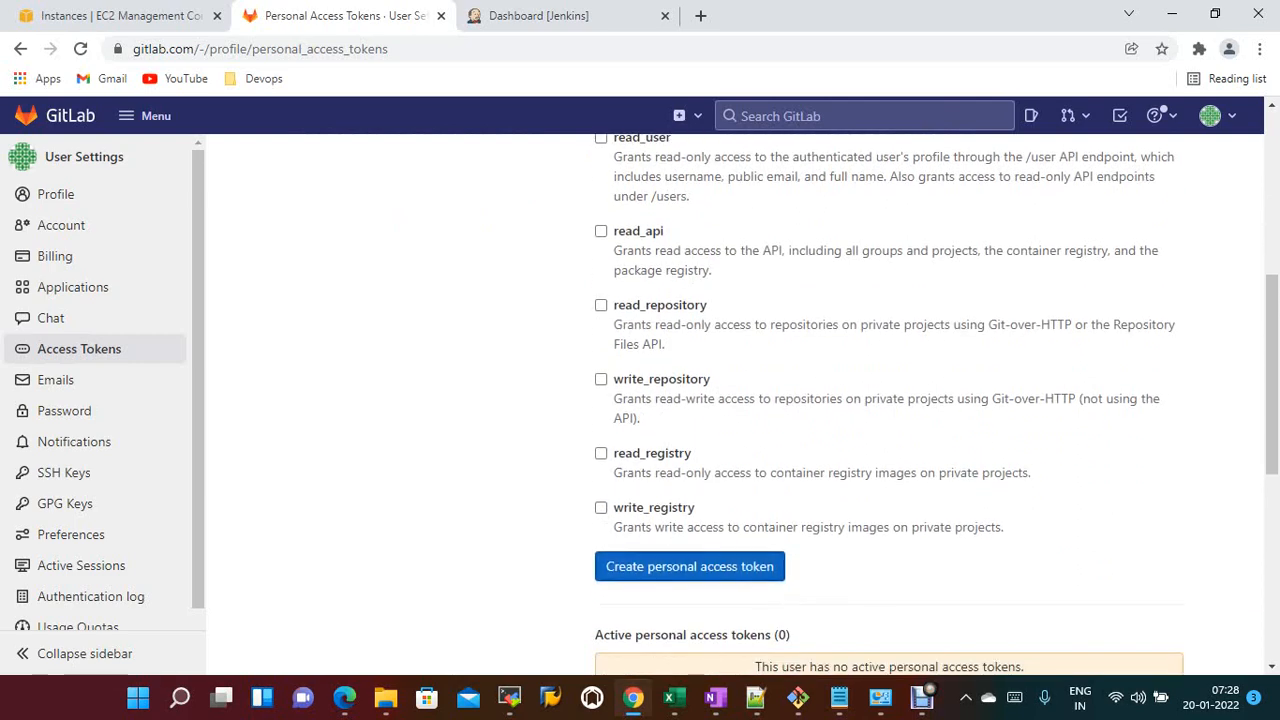
pyautogui.scroll(3, 936, 404)
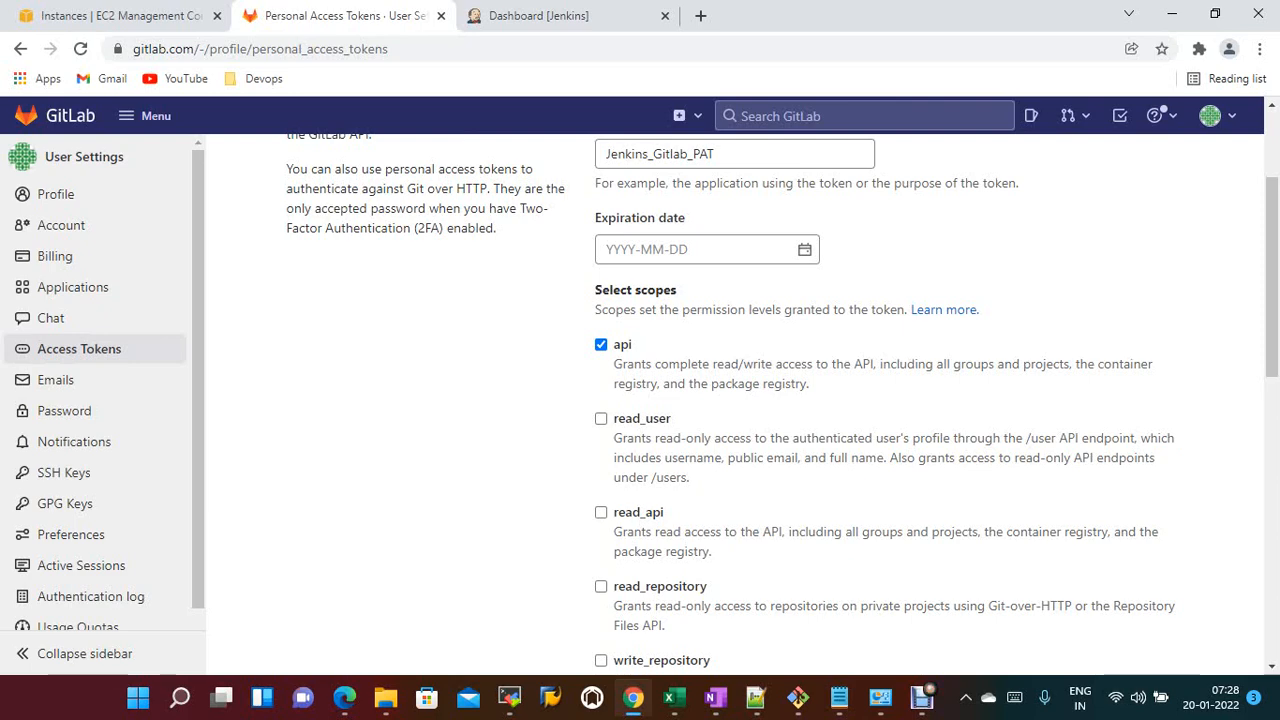
pyautogui.scroll(-4, 782, 415)
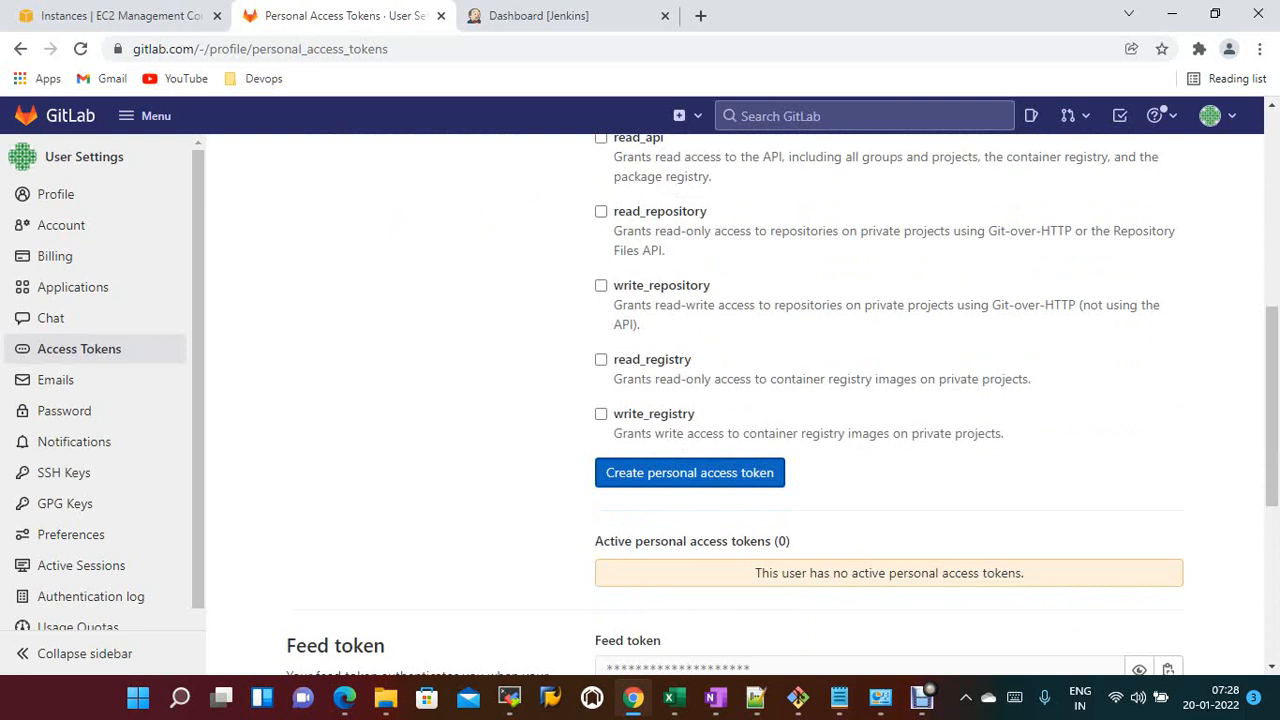
pyautogui.click(690, 473)
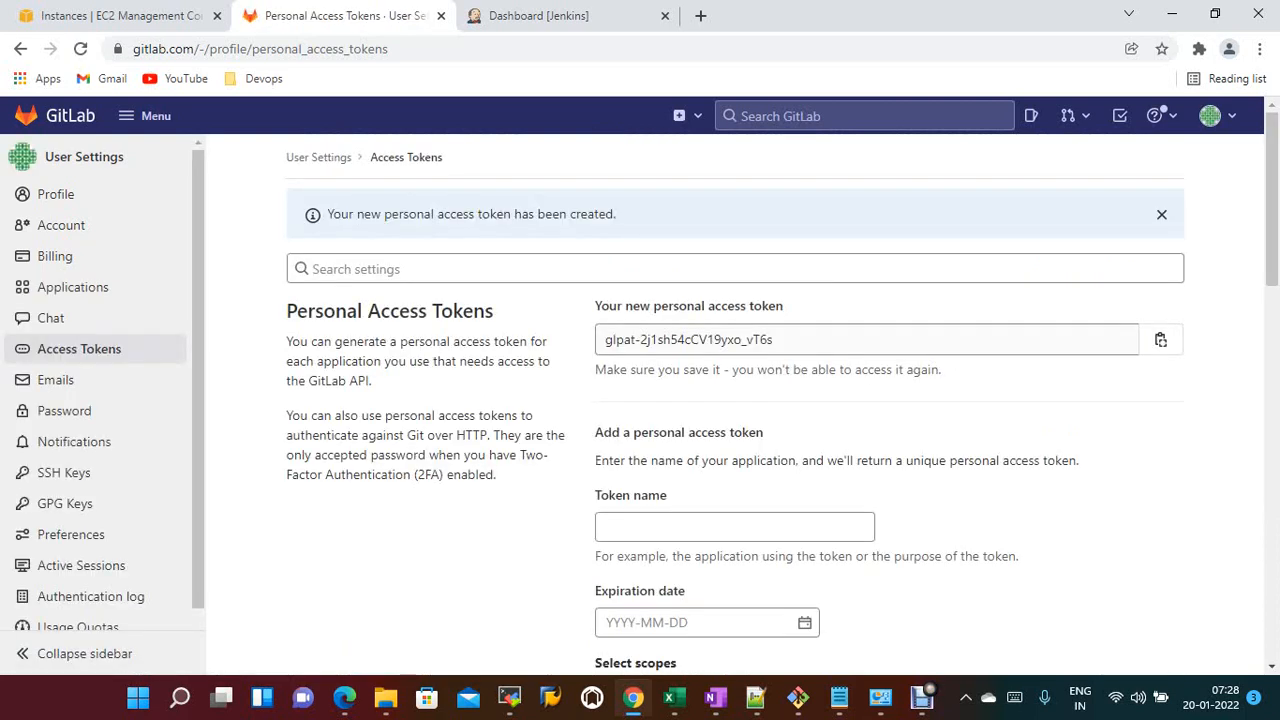
# - Copy the new GitLab personal access token and paste it below STEP 06 in the Notepad notes
pyautogui.click(1160, 340)
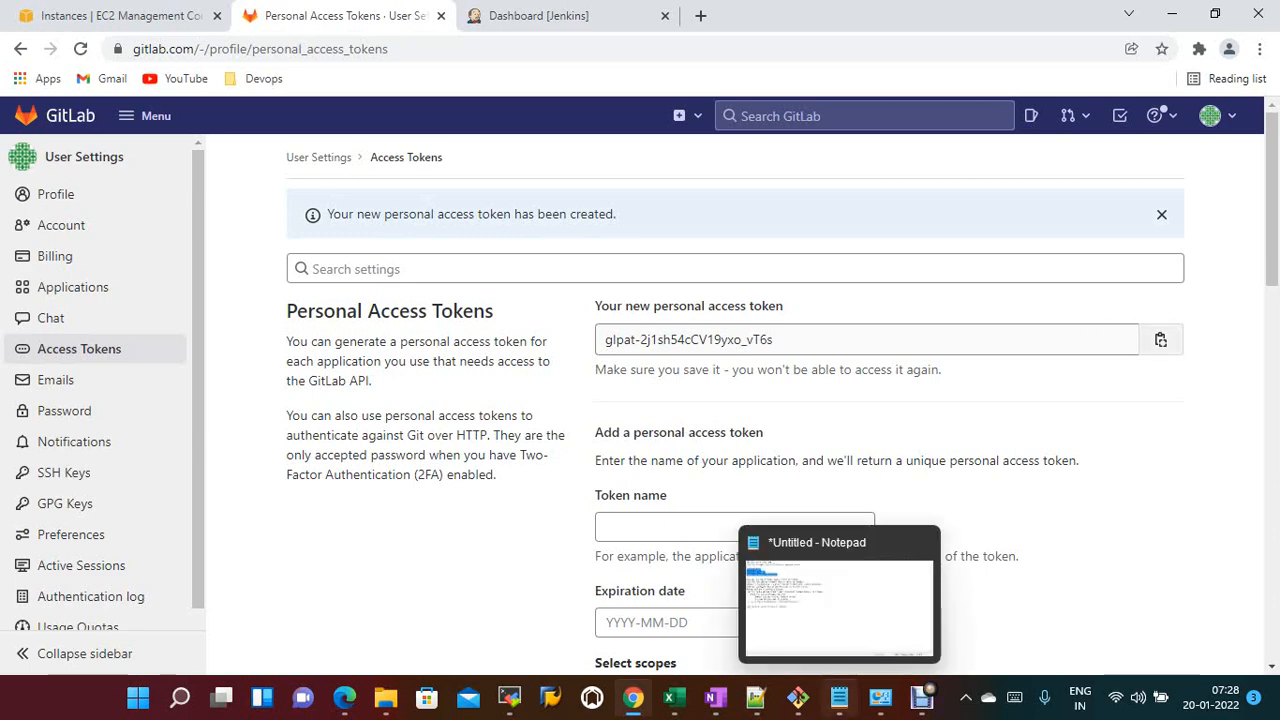
pyautogui.click(839, 697)
pyautogui.click(290, 337)
pyautogui.press('Return')
pyautogui.press('Return')
pyautogui.press('Return')
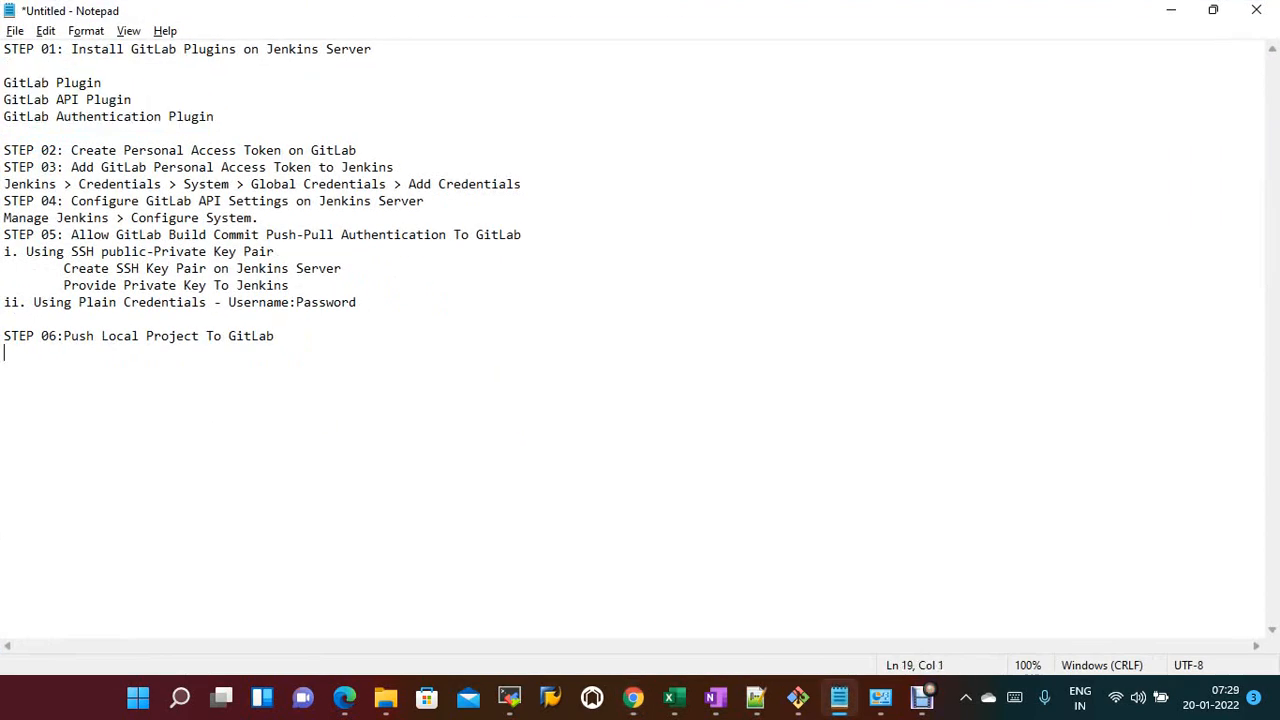
pyautogui.hotkey('ctrl', 'v')
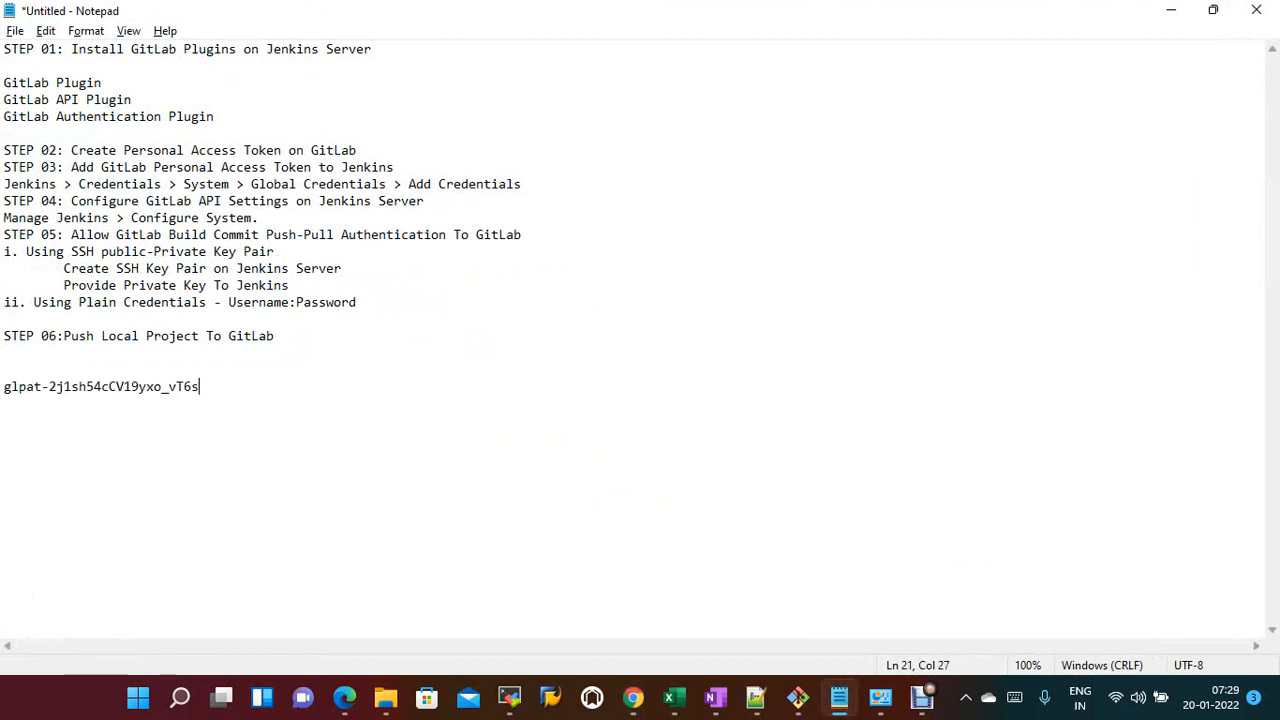
pyautogui.click(1171, 10)
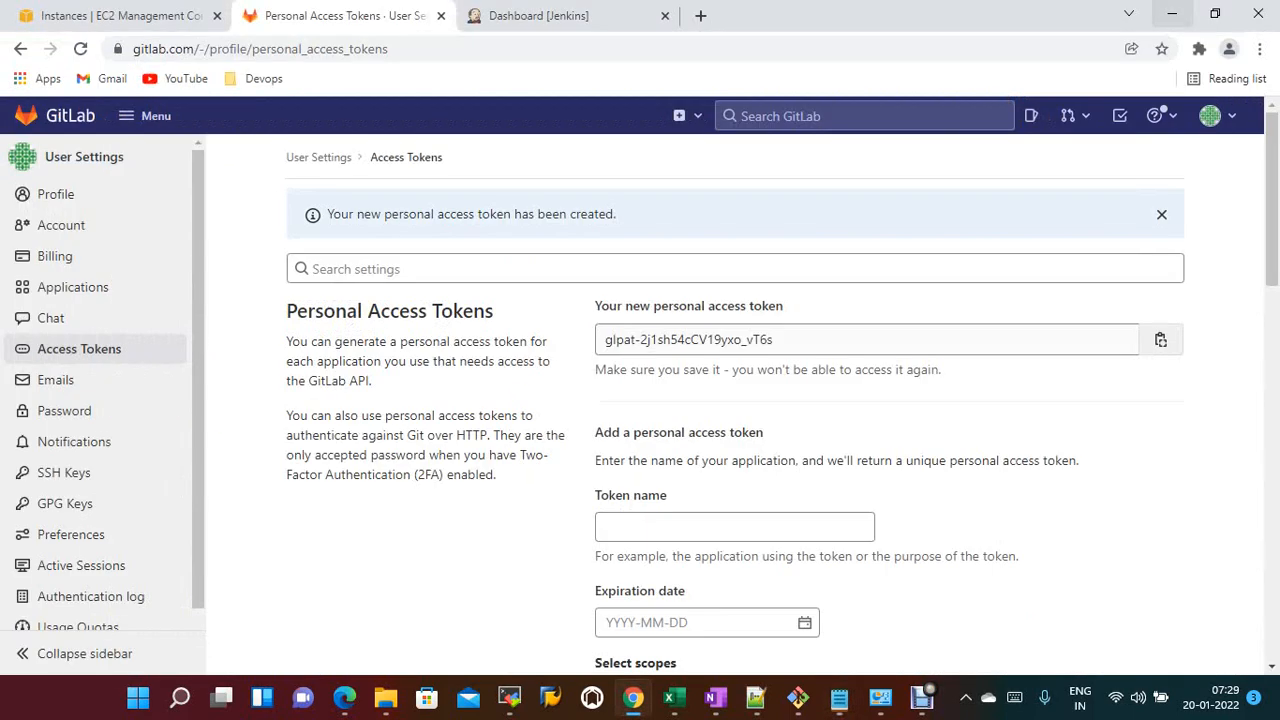
# - Switch to Jenkins and open the form for adding a credential to the system store's global credentials domain
pyautogui.scroll(-2, 1160, 337)
pyautogui.scroll(-6, 936, 405)
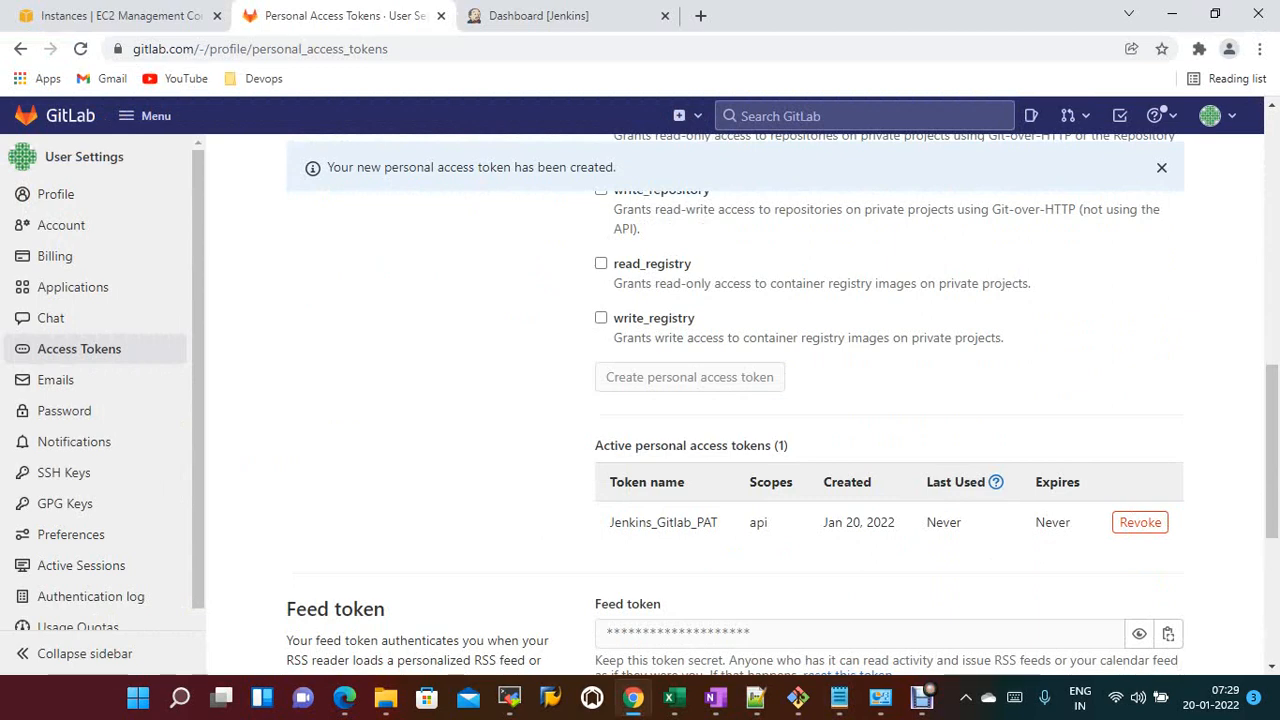
pyautogui.scroll(5, 890, 400)
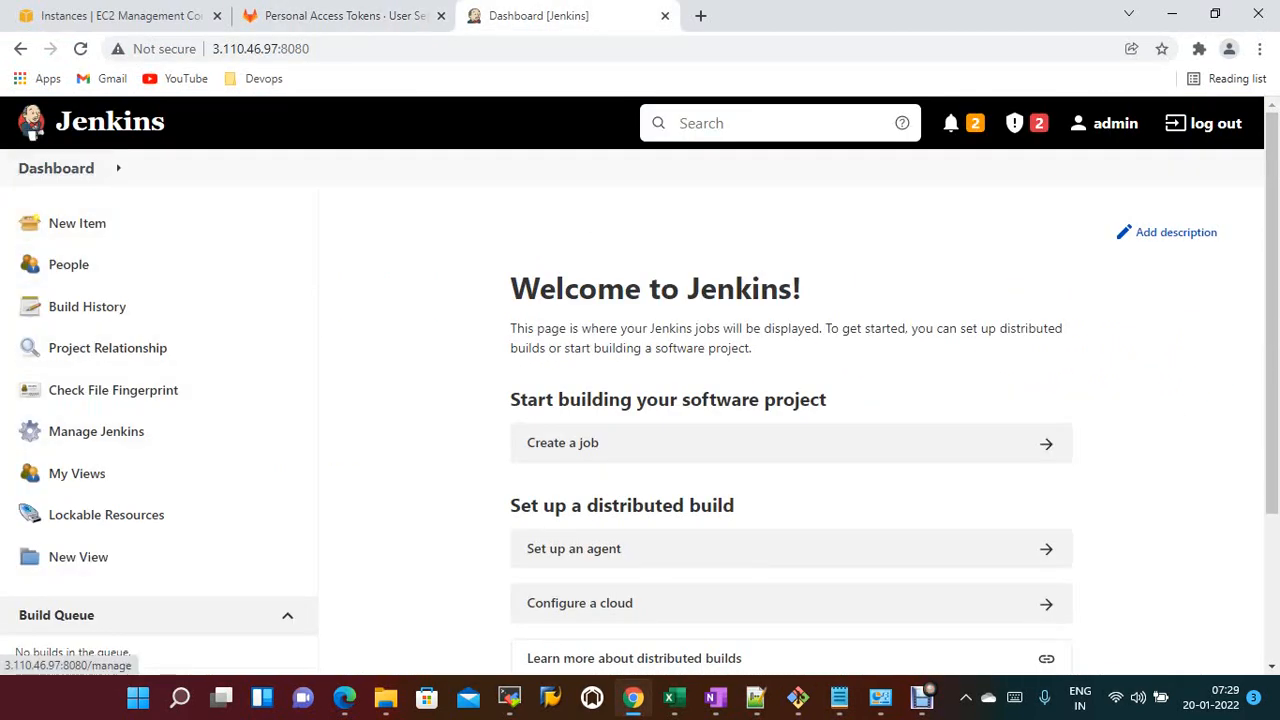
pyautogui.click(96, 431)
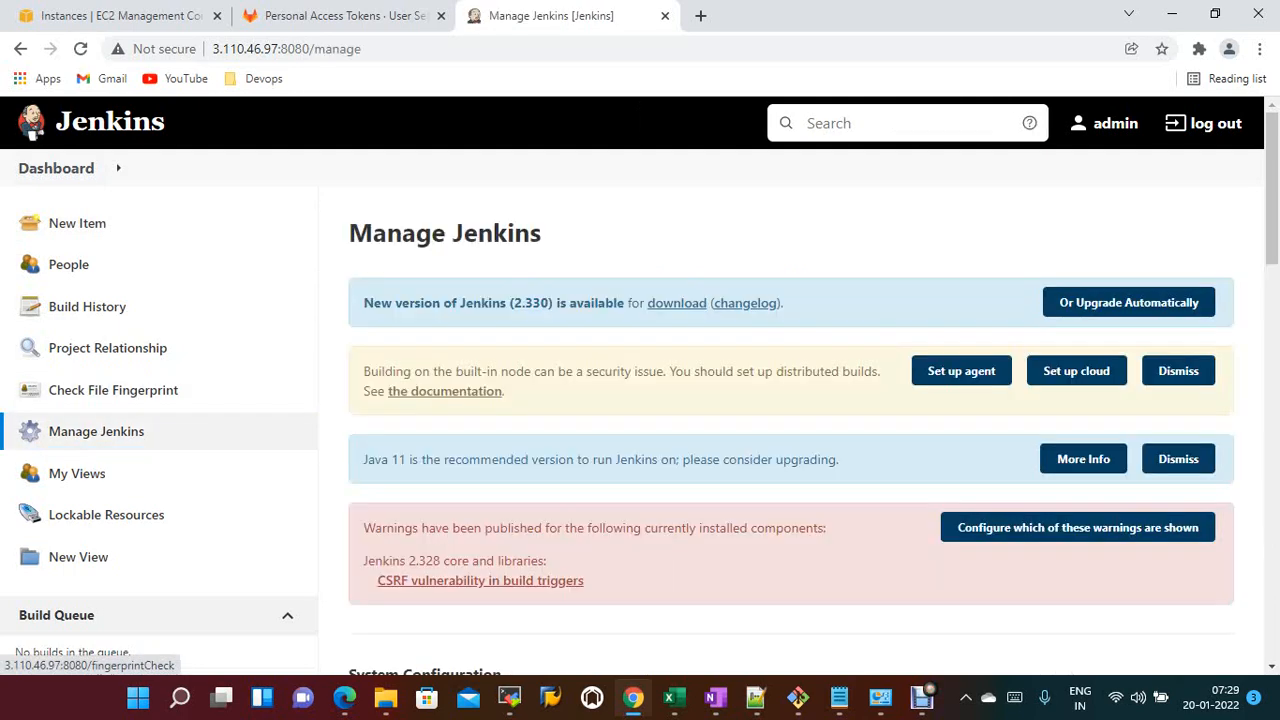
pyautogui.scroll(-4, 640, 389)
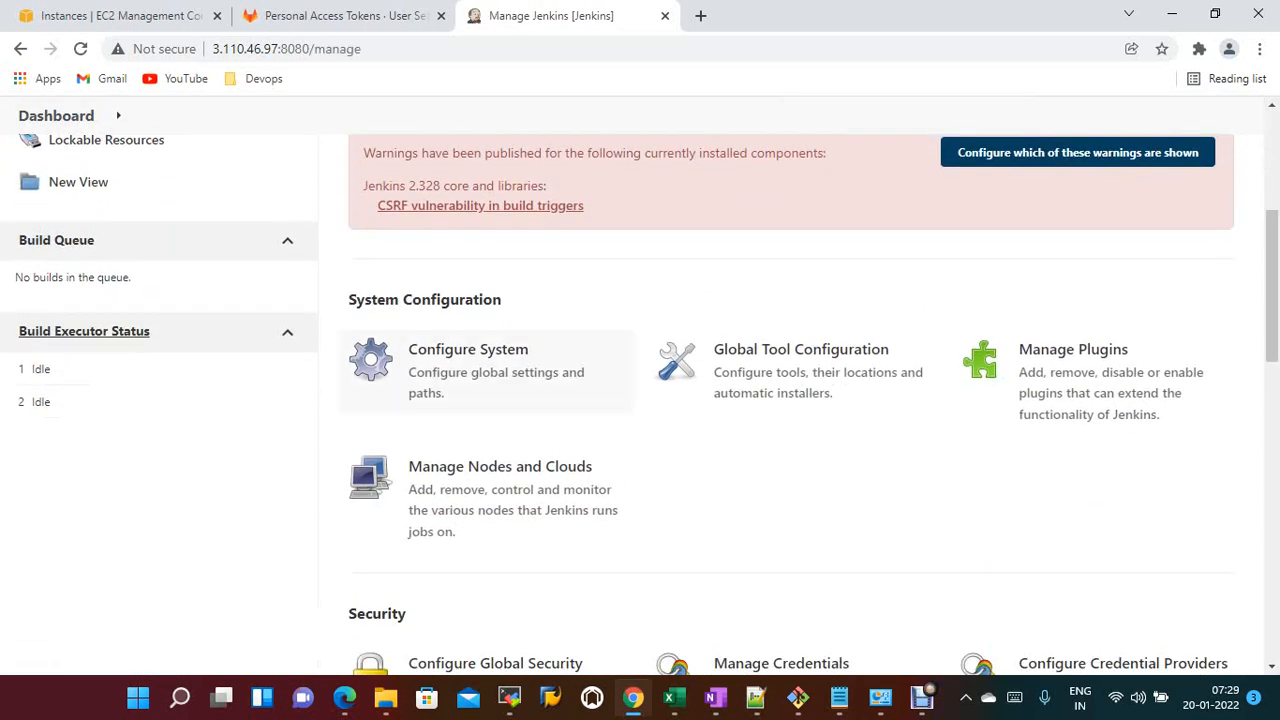
pyautogui.scroll(-1, 560, 420)
pyautogui.click(781, 580)
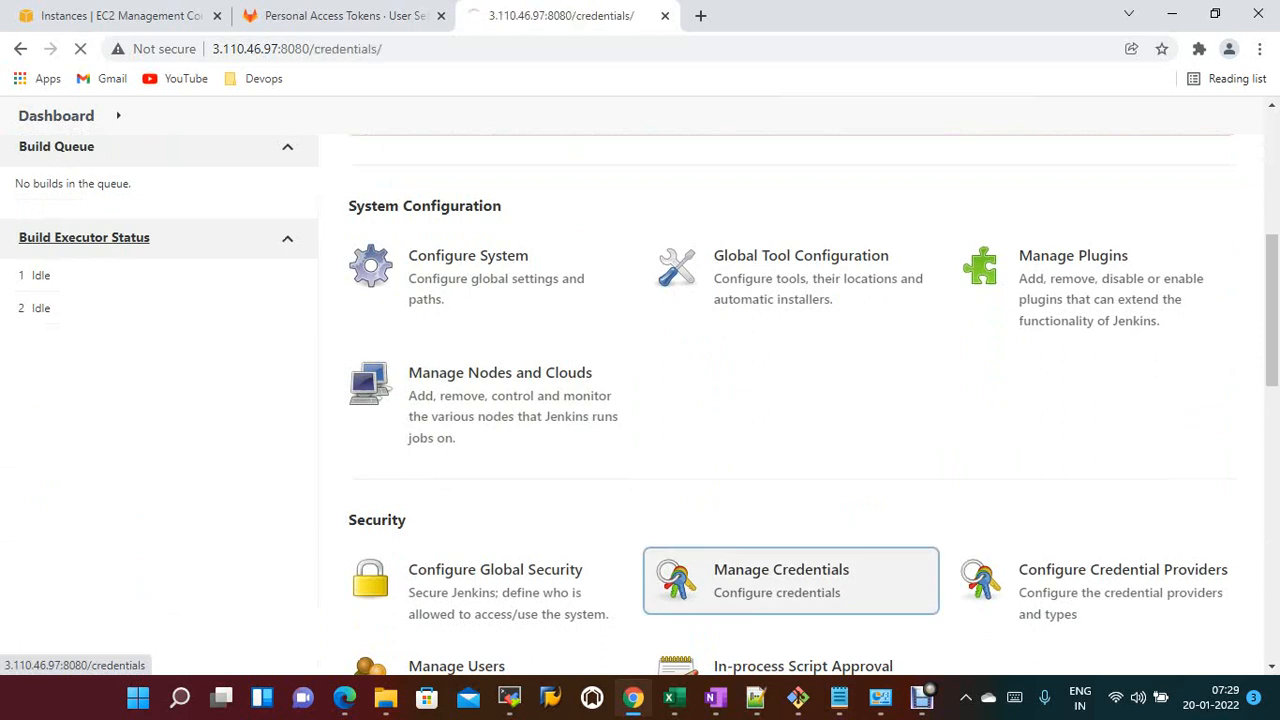
pyautogui.scroll(-1, 96, 337)
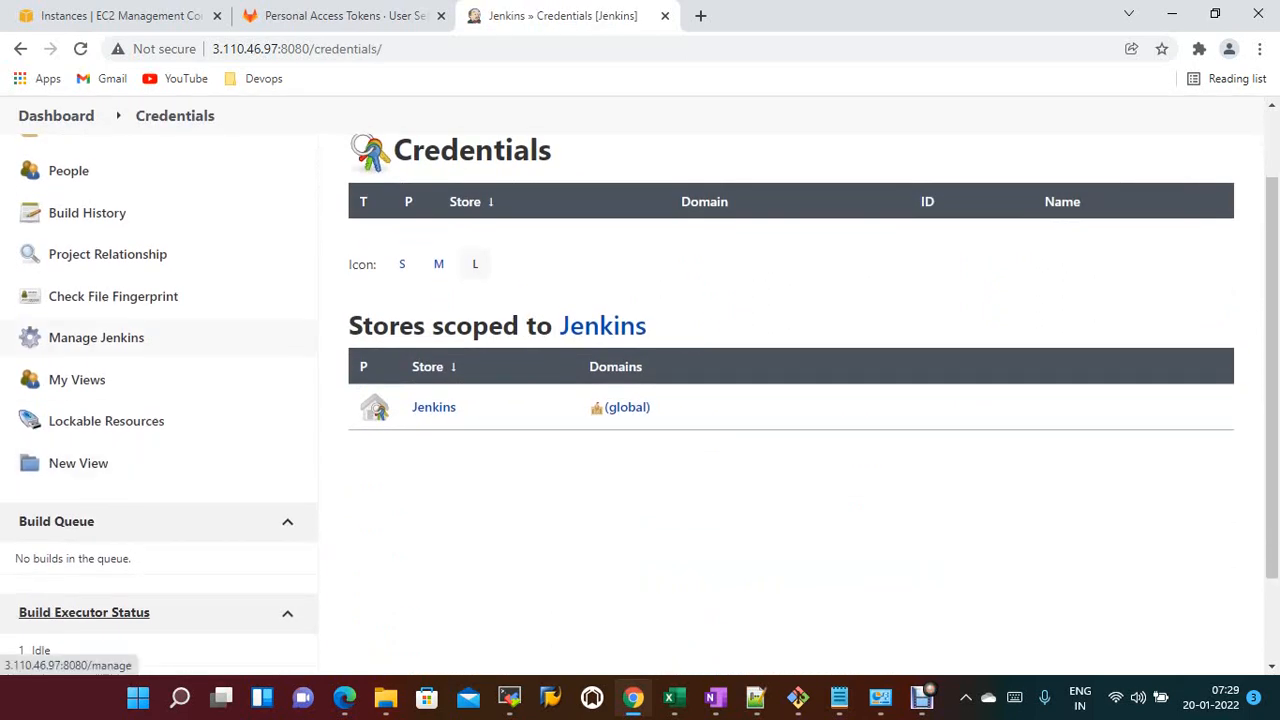
pyautogui.click(433, 407)
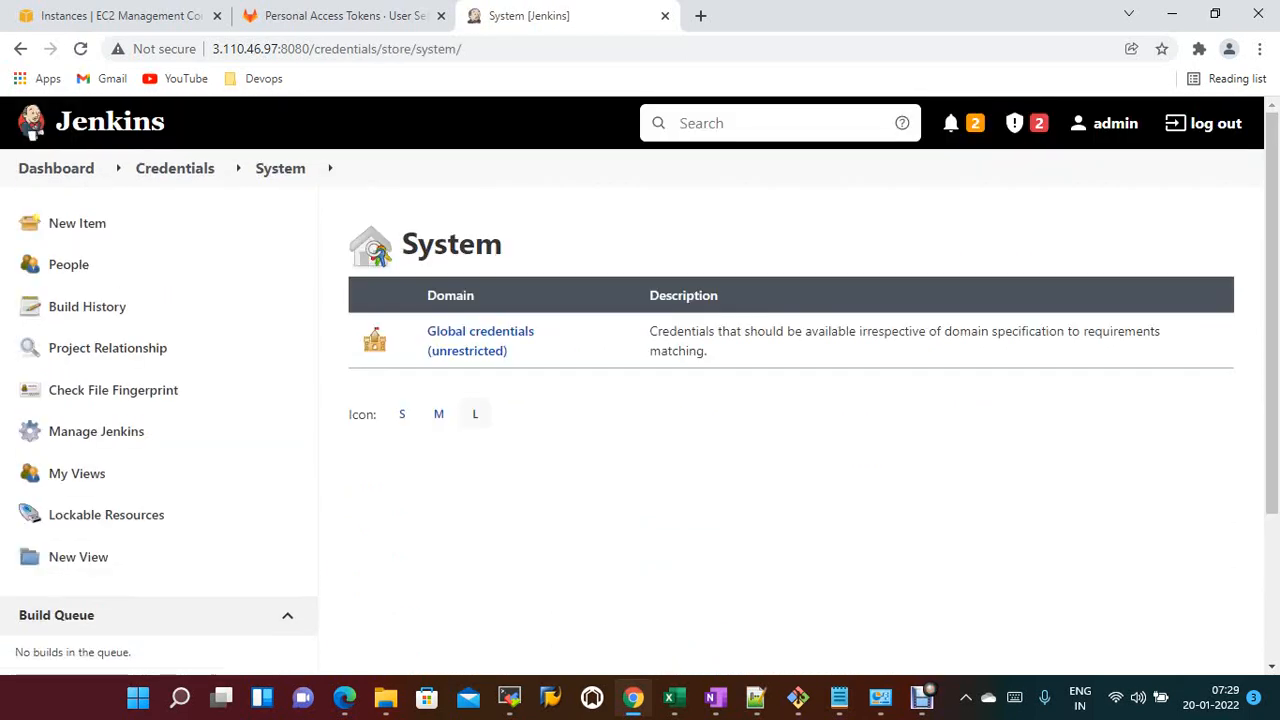
pyautogui.click(480, 333)
pyautogui.click(96, 264)
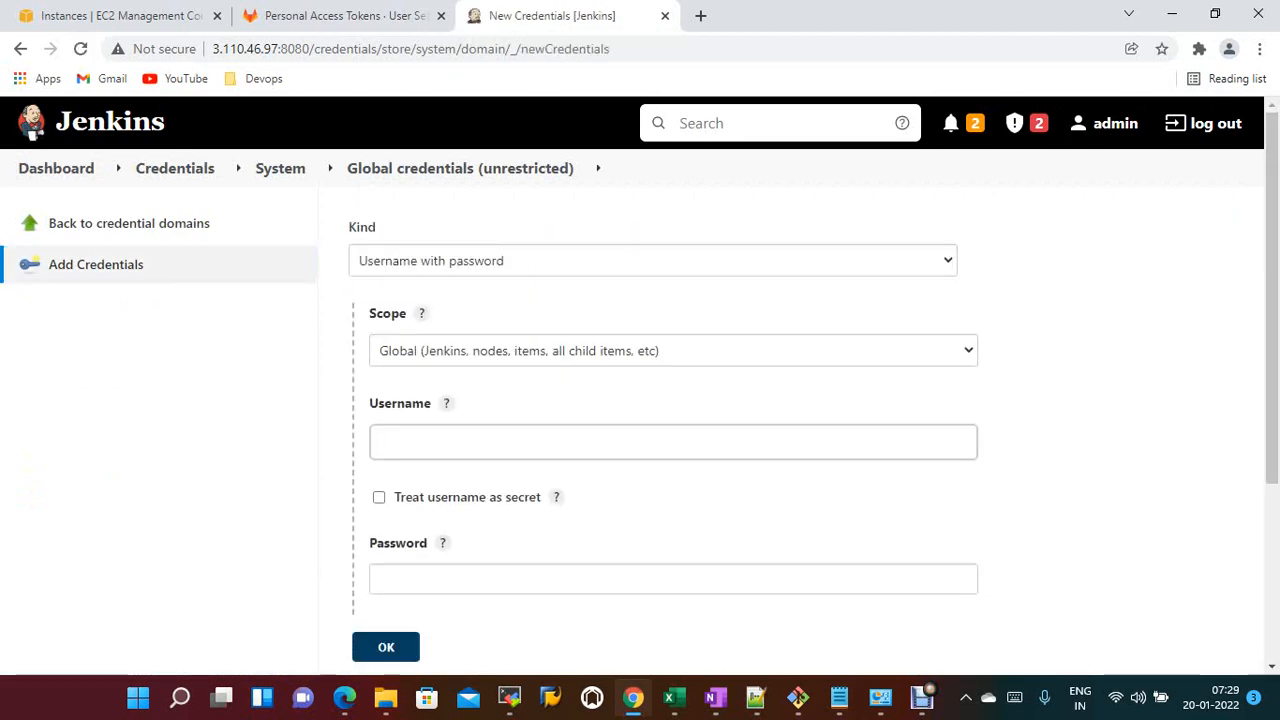
# - Set the credential kind to GitLab API token and paste the GitLab personal access token as its API token
pyautogui.click(652, 261)
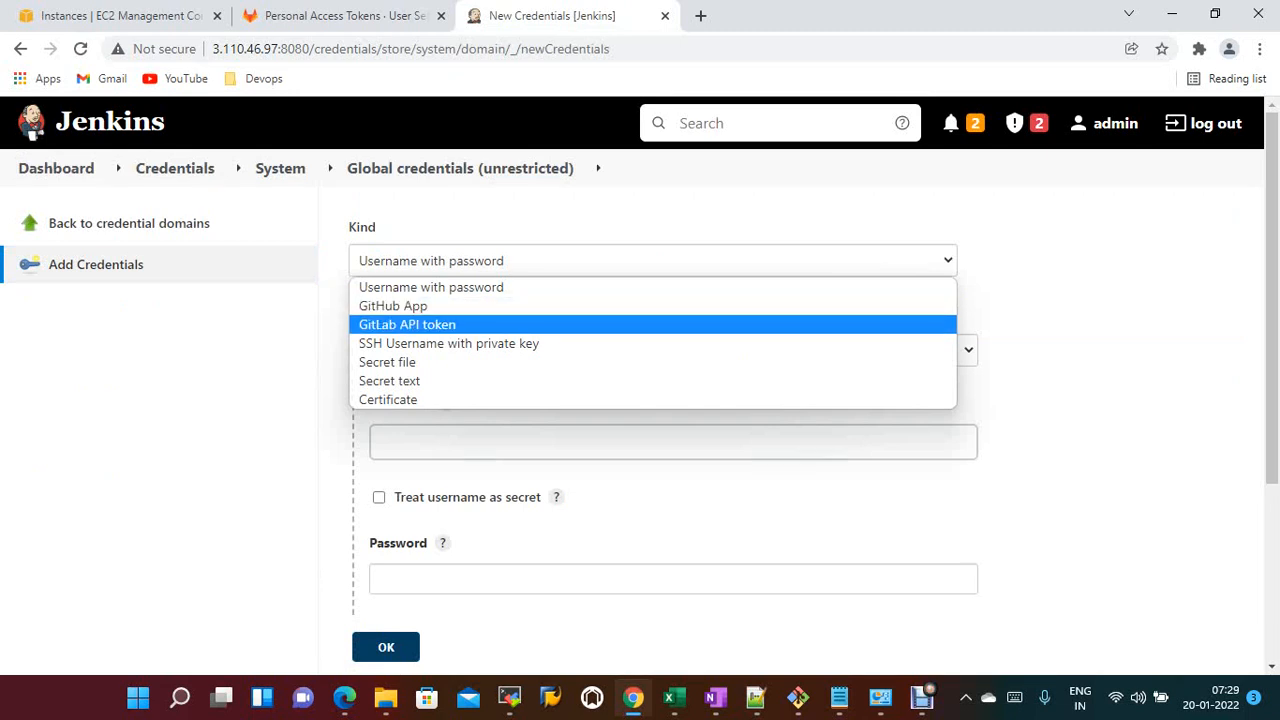
pyautogui.click(407, 325)
pyautogui.click(440, 439)
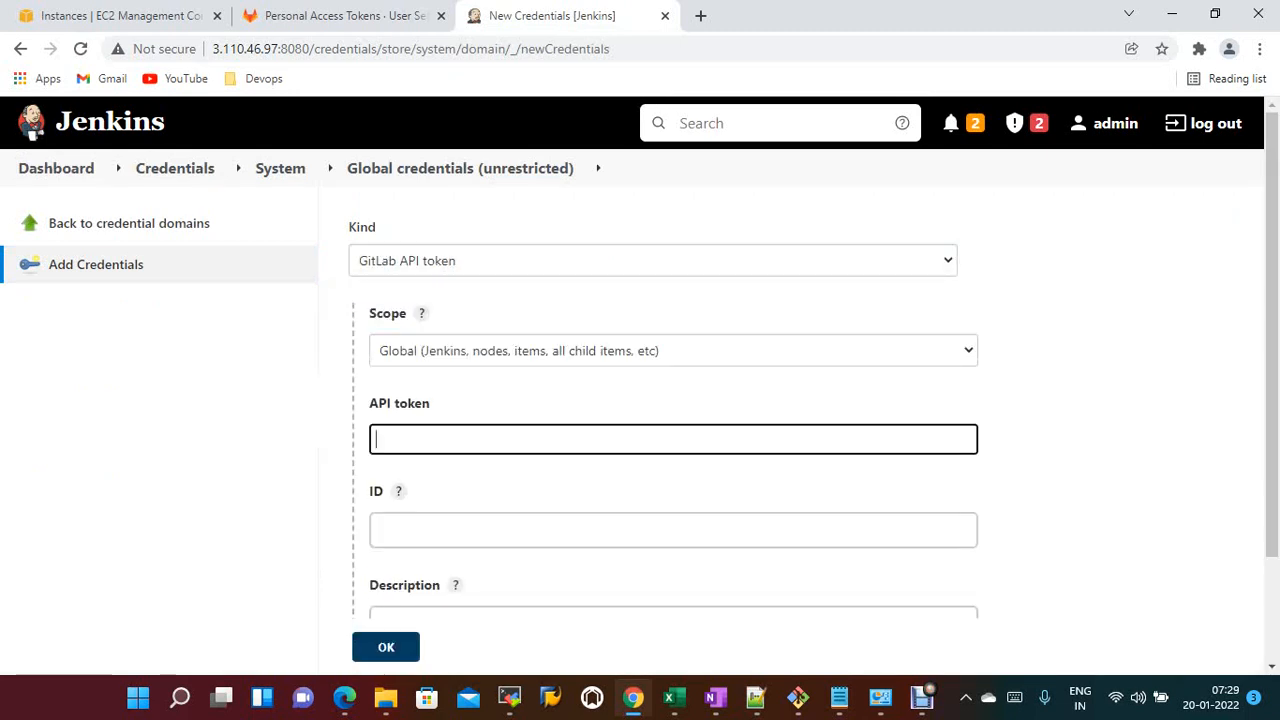
pyautogui.hotkey('ctrl', 'v')
pyautogui.scroll(-1, 440, 438)
# - Set both the credential's ID and description to gitlab_pat_tocken and save the credential
pyautogui.click(440, 438)
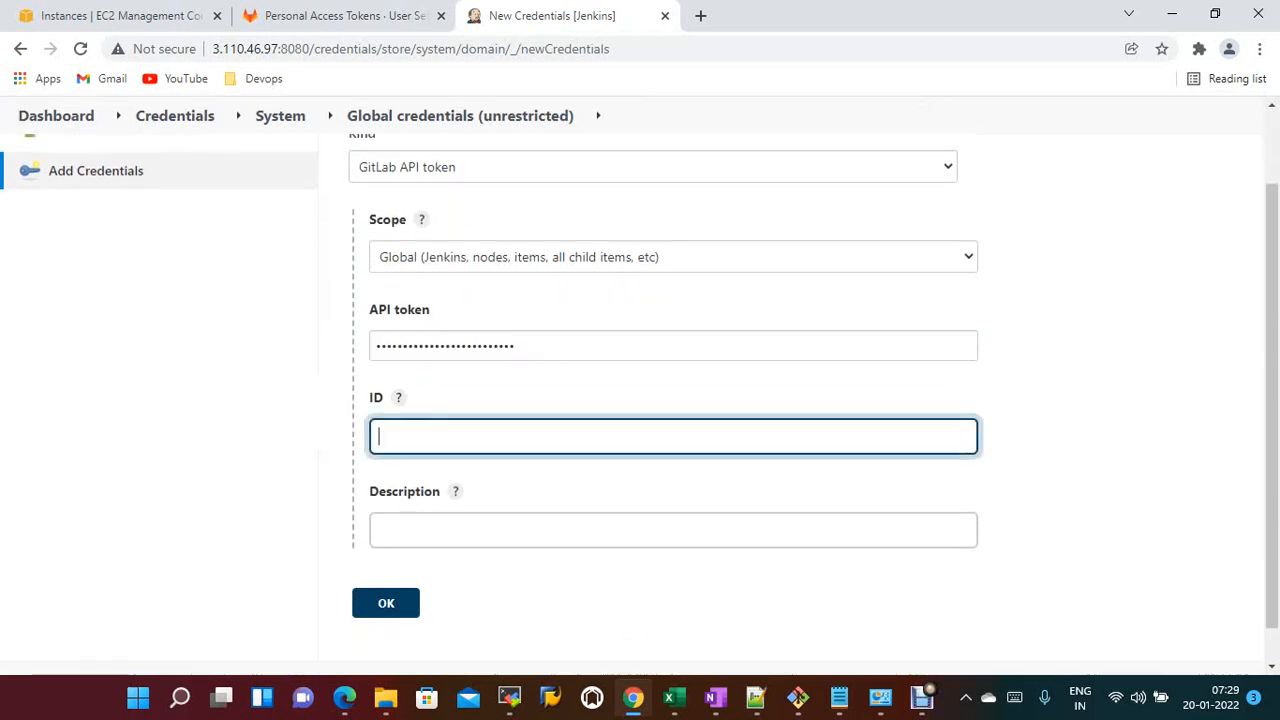
pyautogui.write('gitlab')
pyautogui.write('_')
pyautogui.write('pac')
pyautogui.write('t')
pyautogui.write('_tocket')
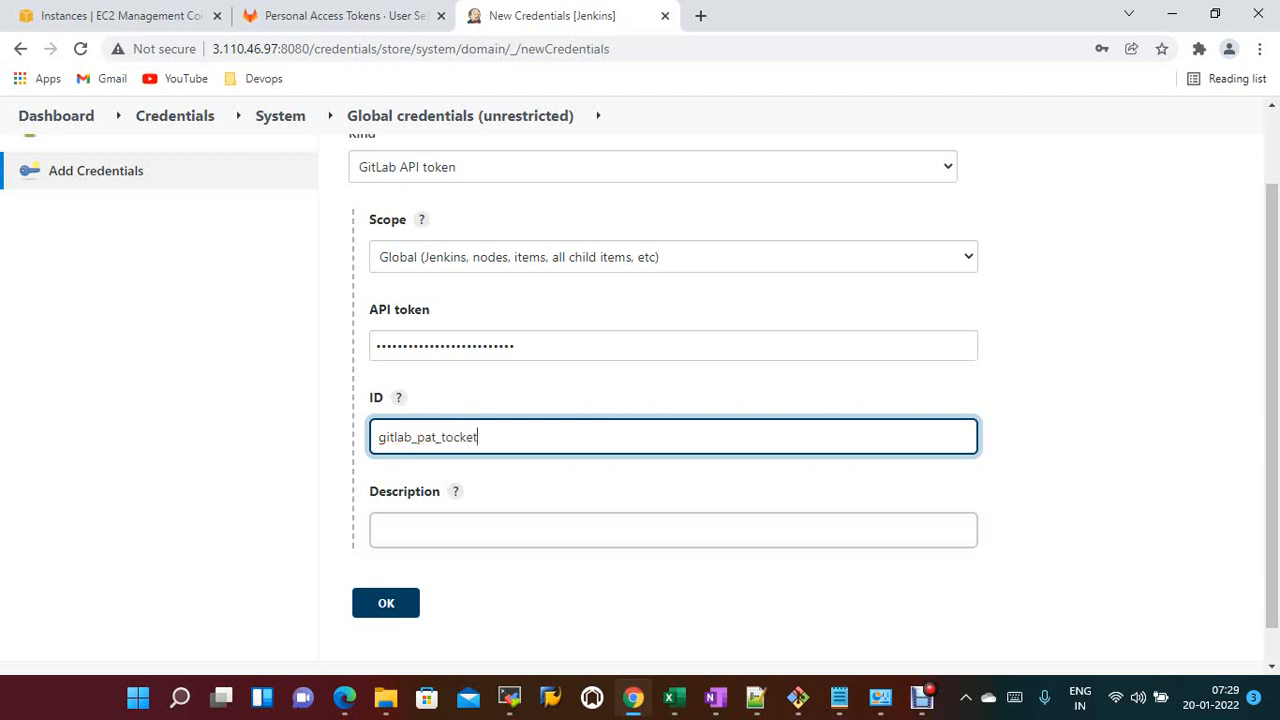
pyautogui.press('BackSpace')
pyautogui.write('n')
pyautogui.hotkey('ctrl', 'a')
pyautogui.press('Tab')
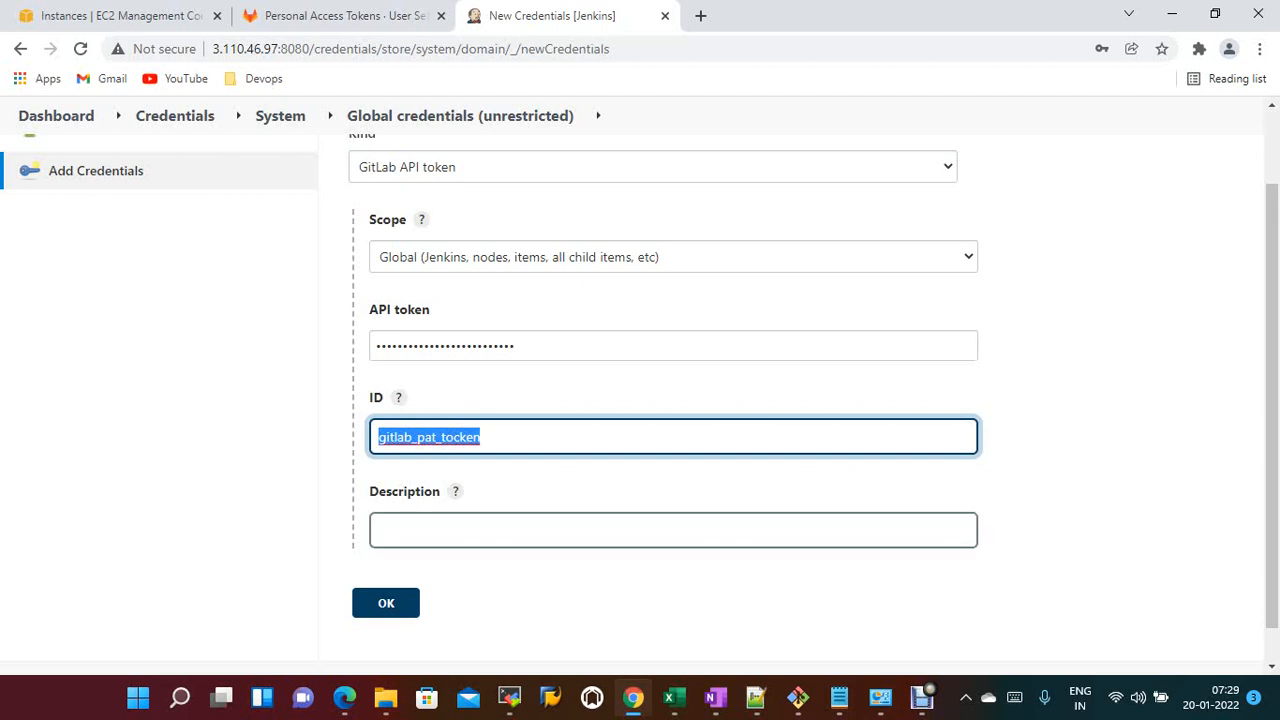
pyautogui.hotkey('ctrl', 'v')
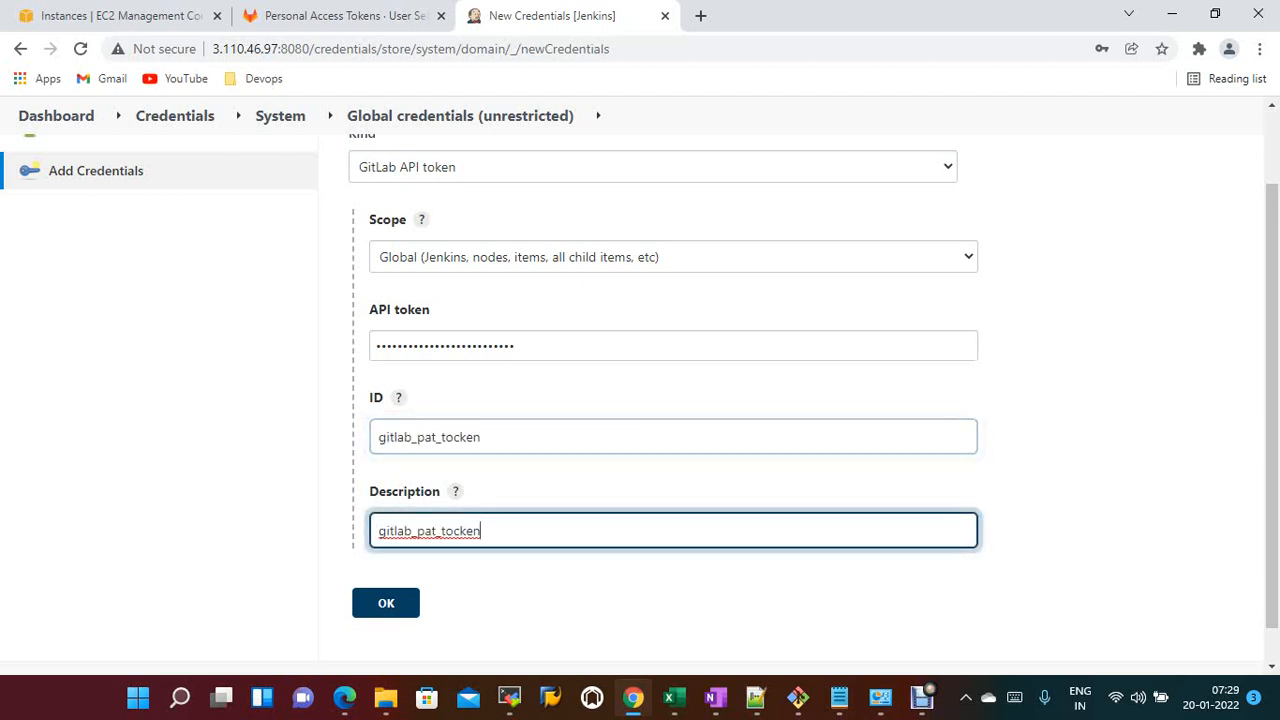
pyautogui.click(386, 603)
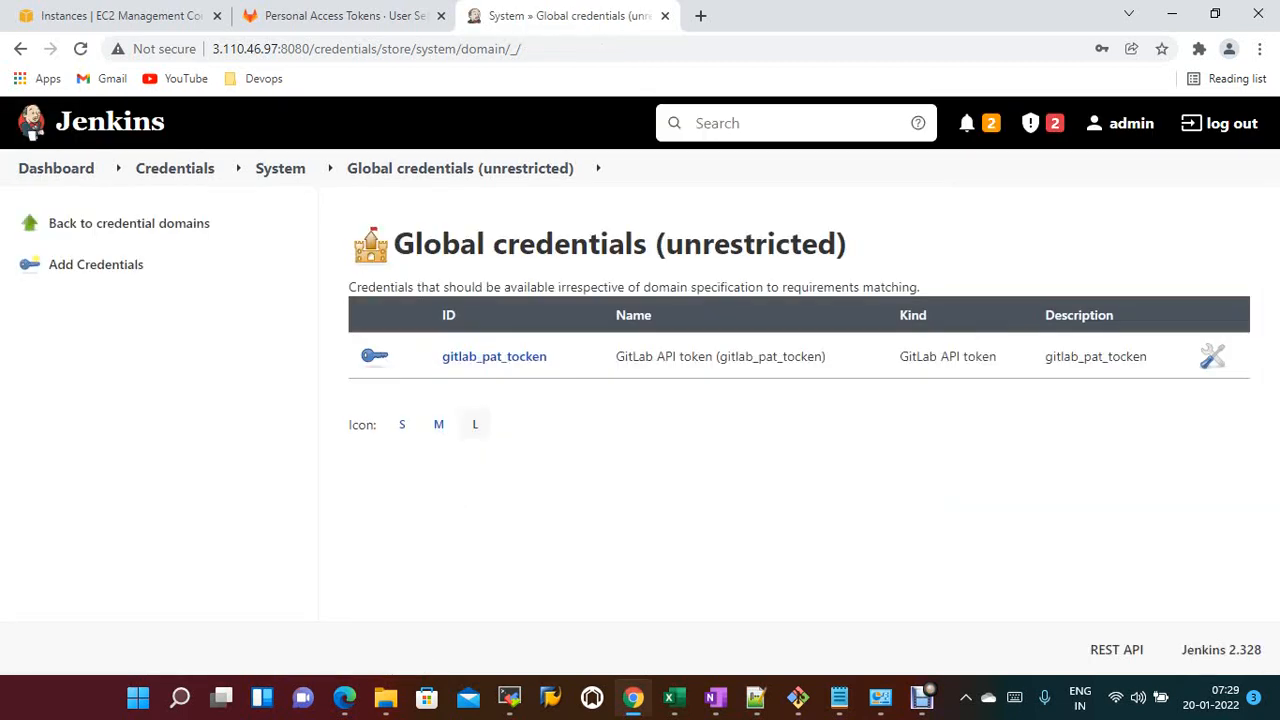
# - Check the setup steps in the Notepad notes and open the Configure System page in Jenkins
pyautogui.click(839, 697)
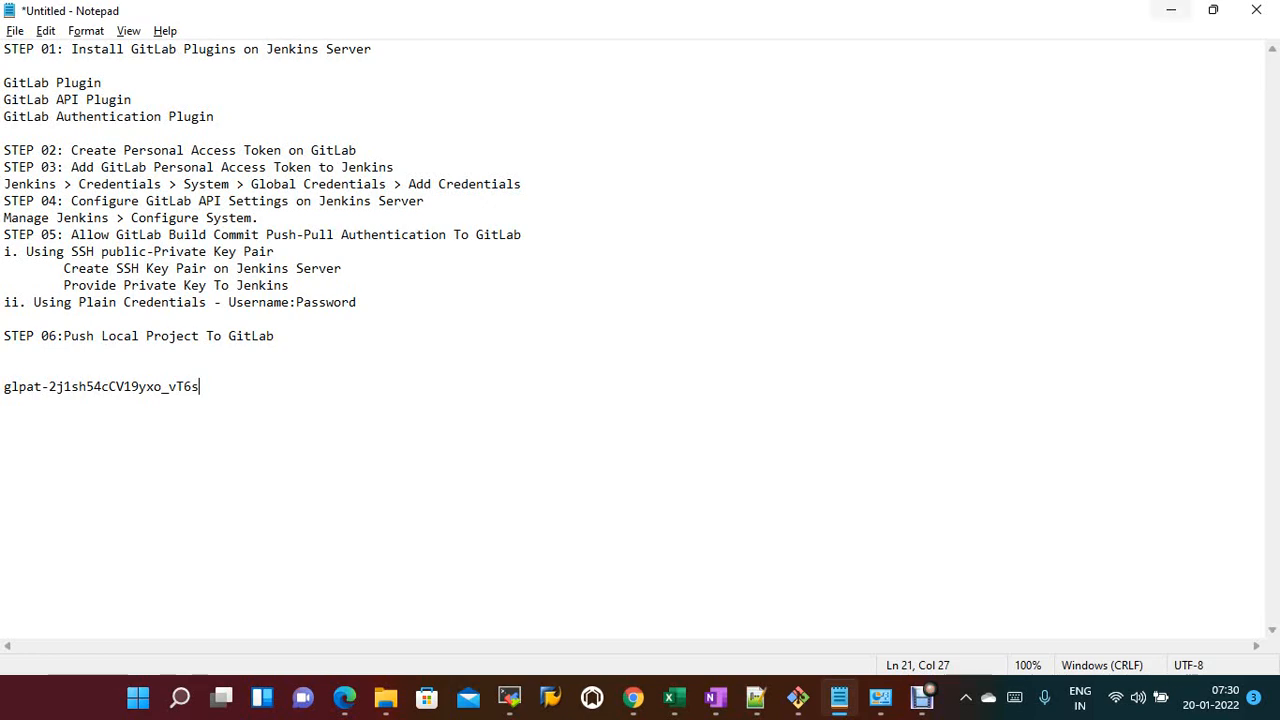
pyautogui.hotkey('alt', 'Tab')
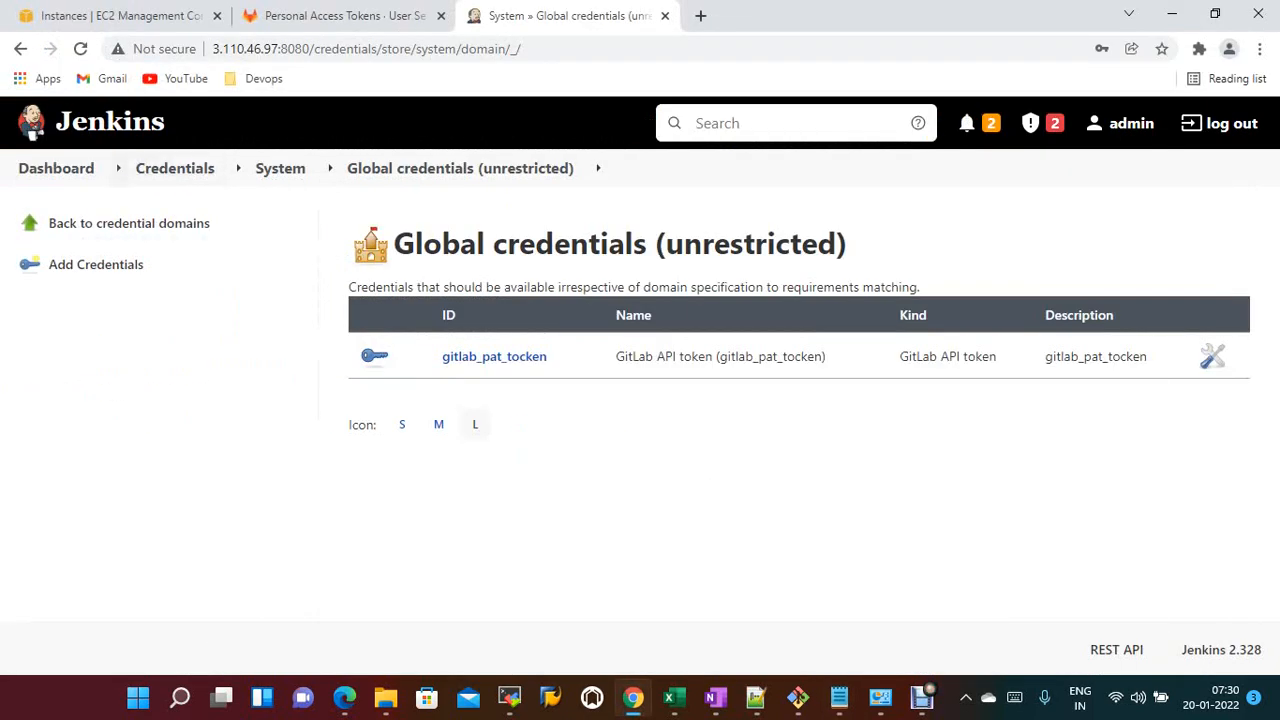
pyautogui.click(56, 168)
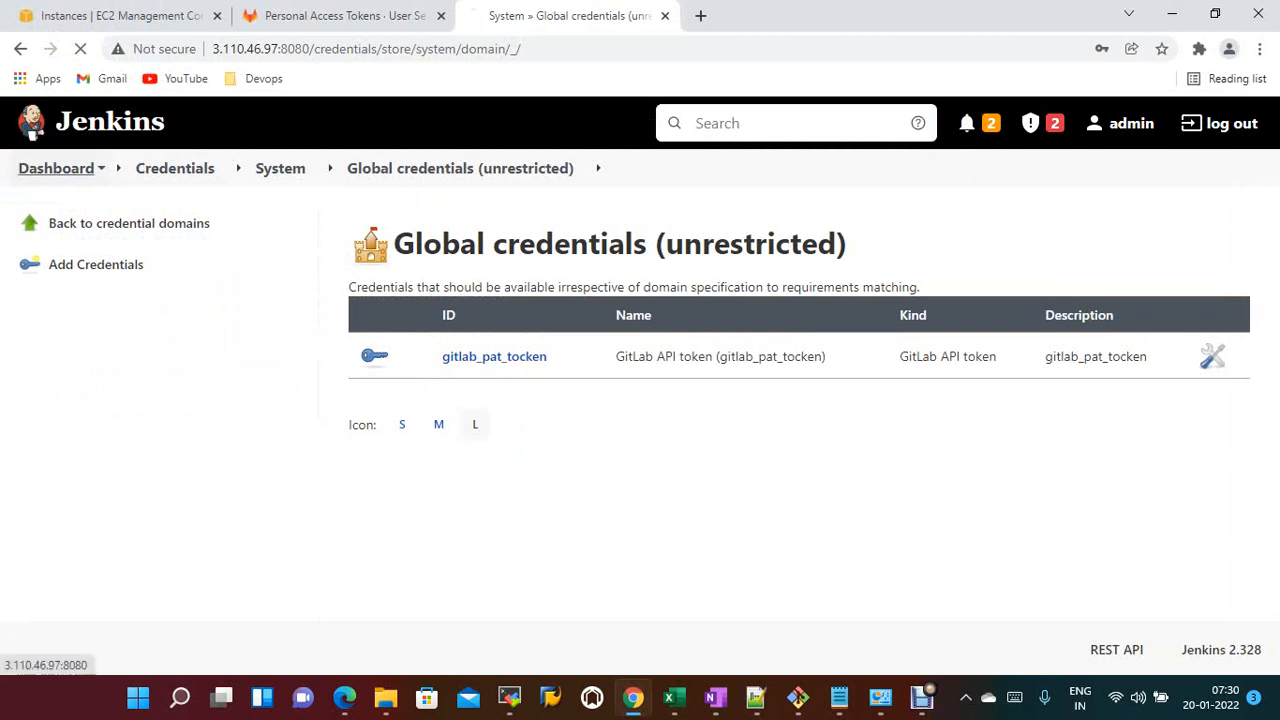
pyautogui.scroll(-1, 60, 385)
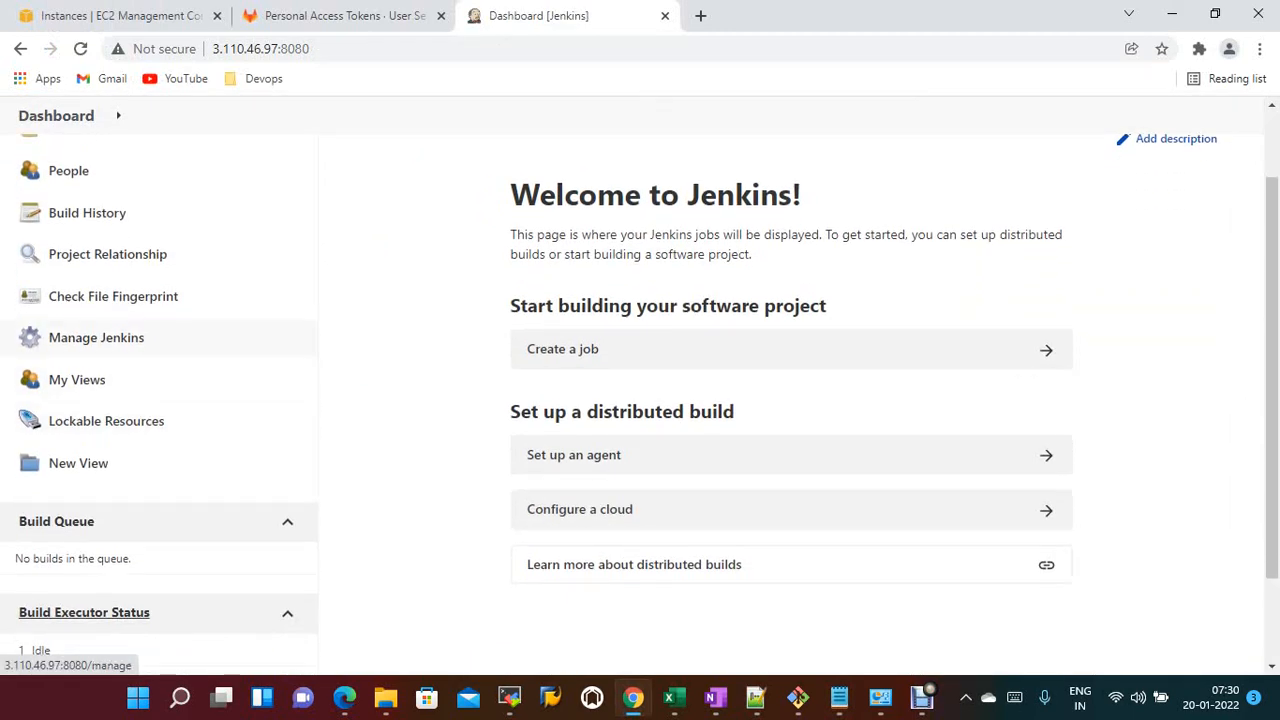
pyautogui.click(96, 337)
pyautogui.scroll(-3, 96, 337)
pyautogui.scroll(-2, 790, 400)
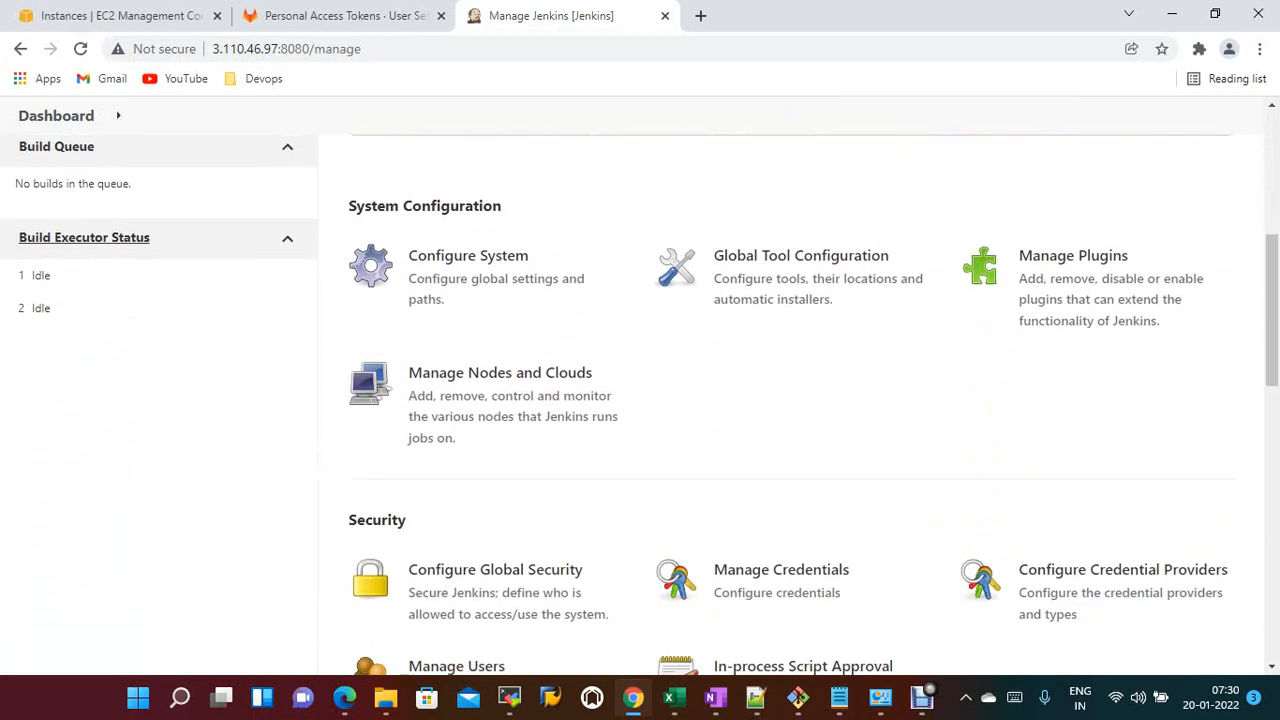
pyautogui.click(470, 270)
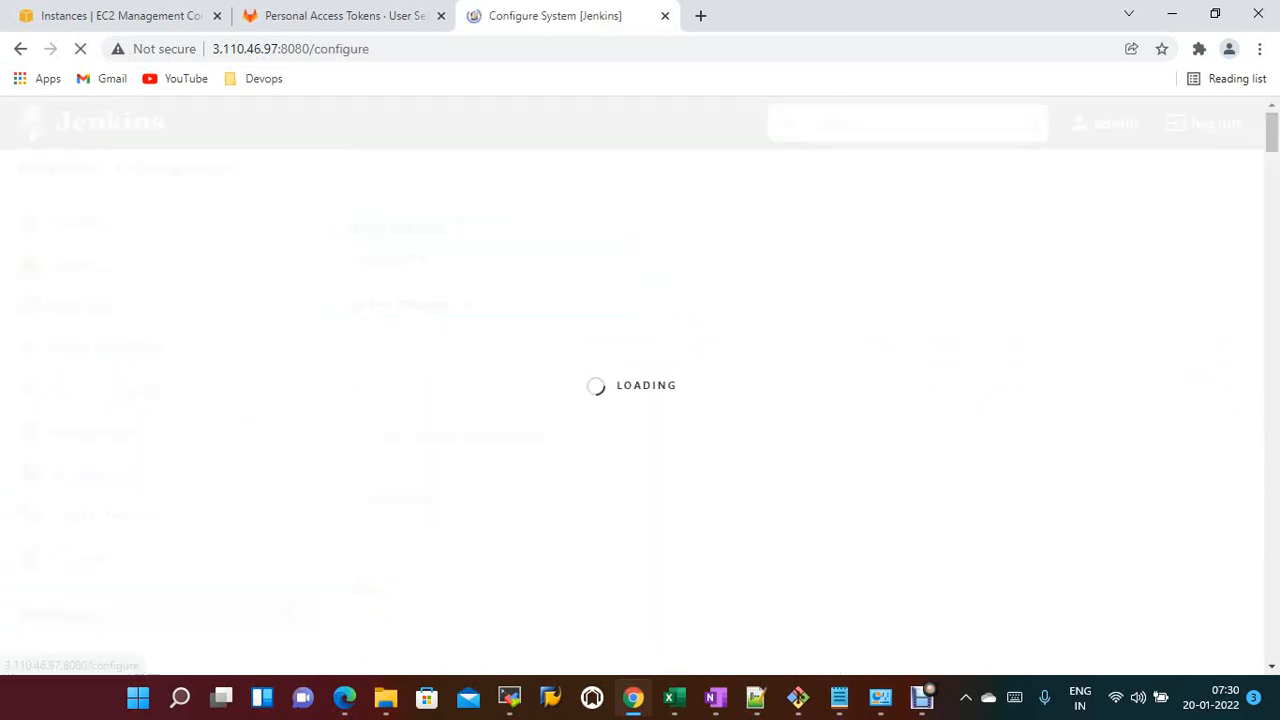
pyautogui.scroll(-3, 640, 400)
pyautogui.scroll(-15, 640, 400)
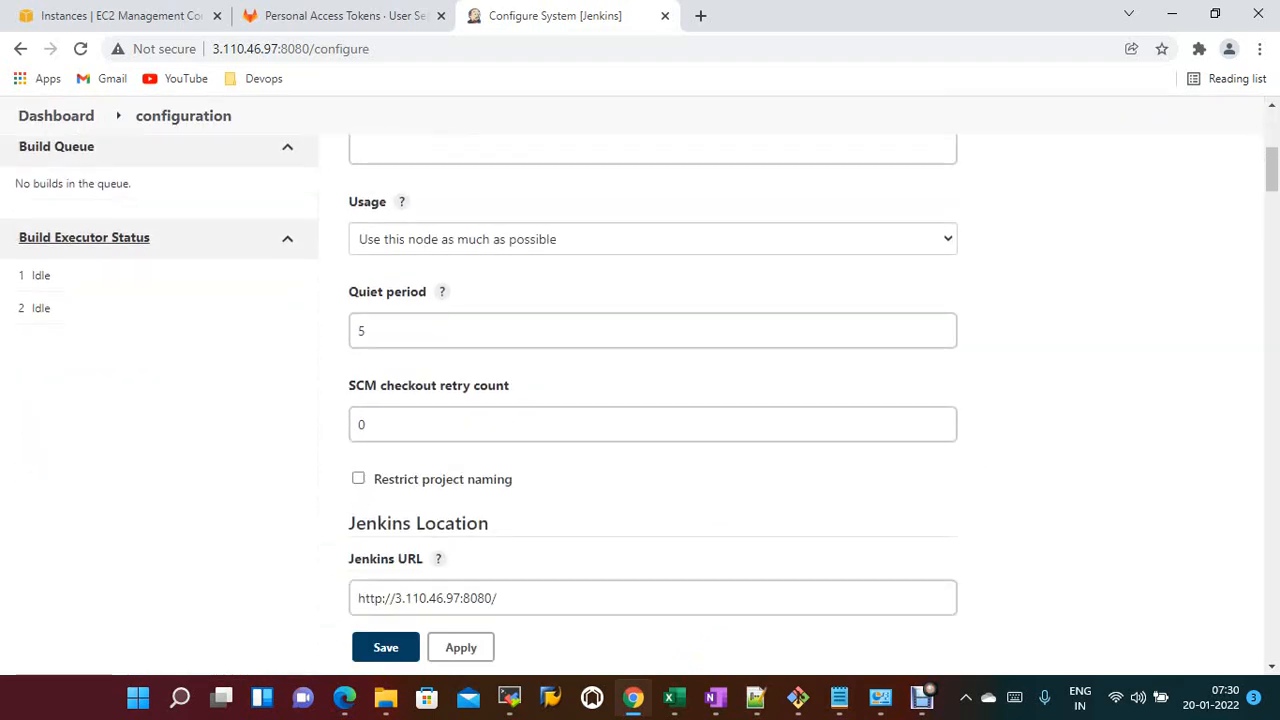
pyautogui.scroll(-4, 640, 400)
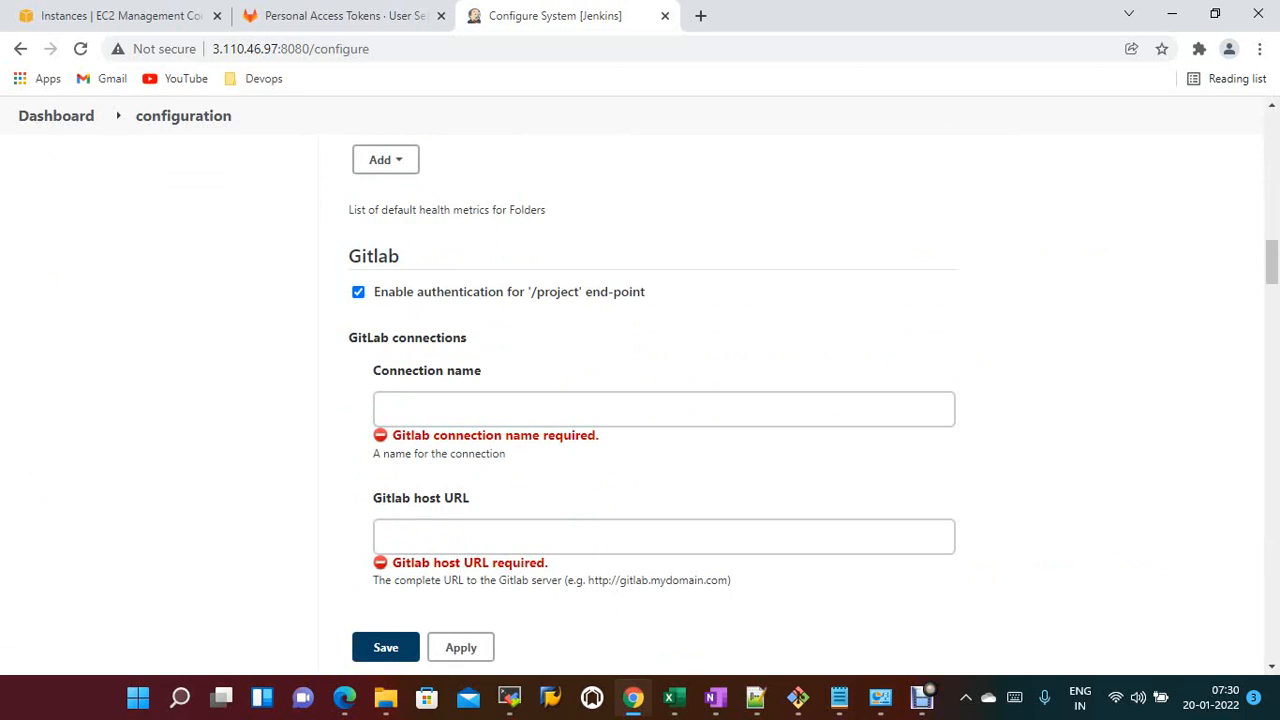
pyautogui.click(383, 409)
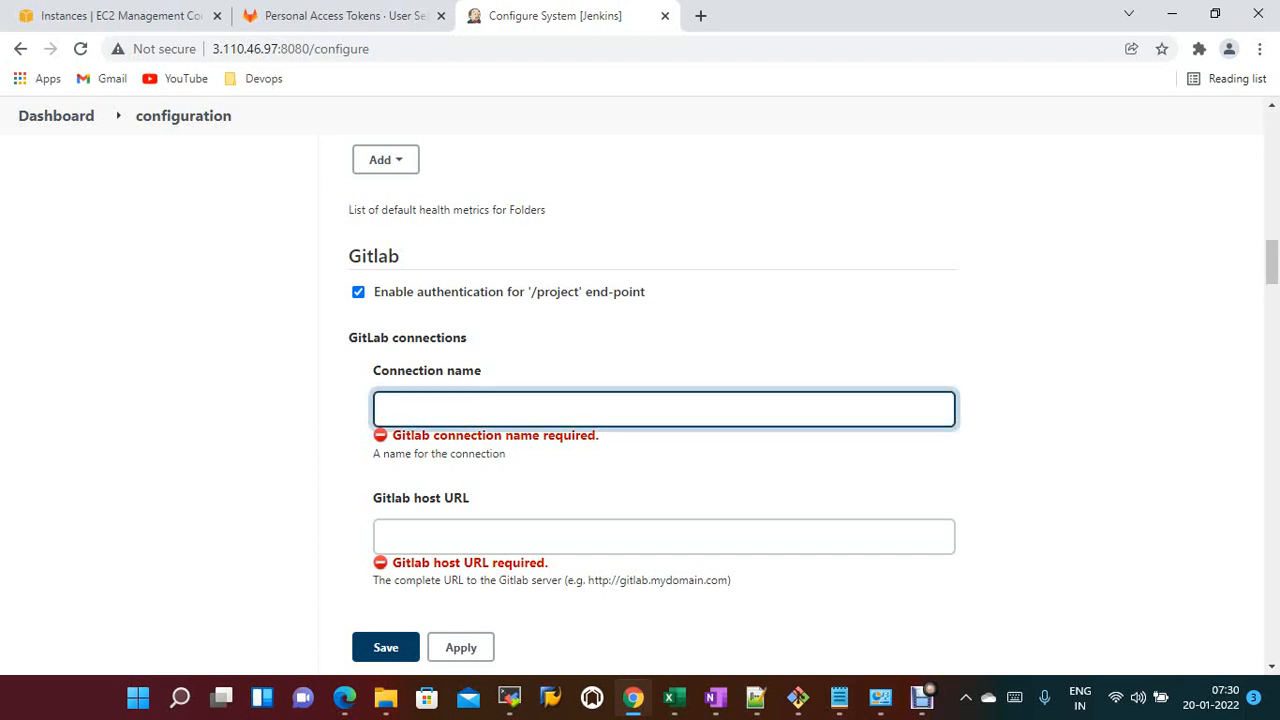
pyautogui.write('gi')
pyautogui.press('BackSpace')
pyautogui.press('BackSpace')
pyautogui.hotkey('ctrl', 'shift', 'Tab')
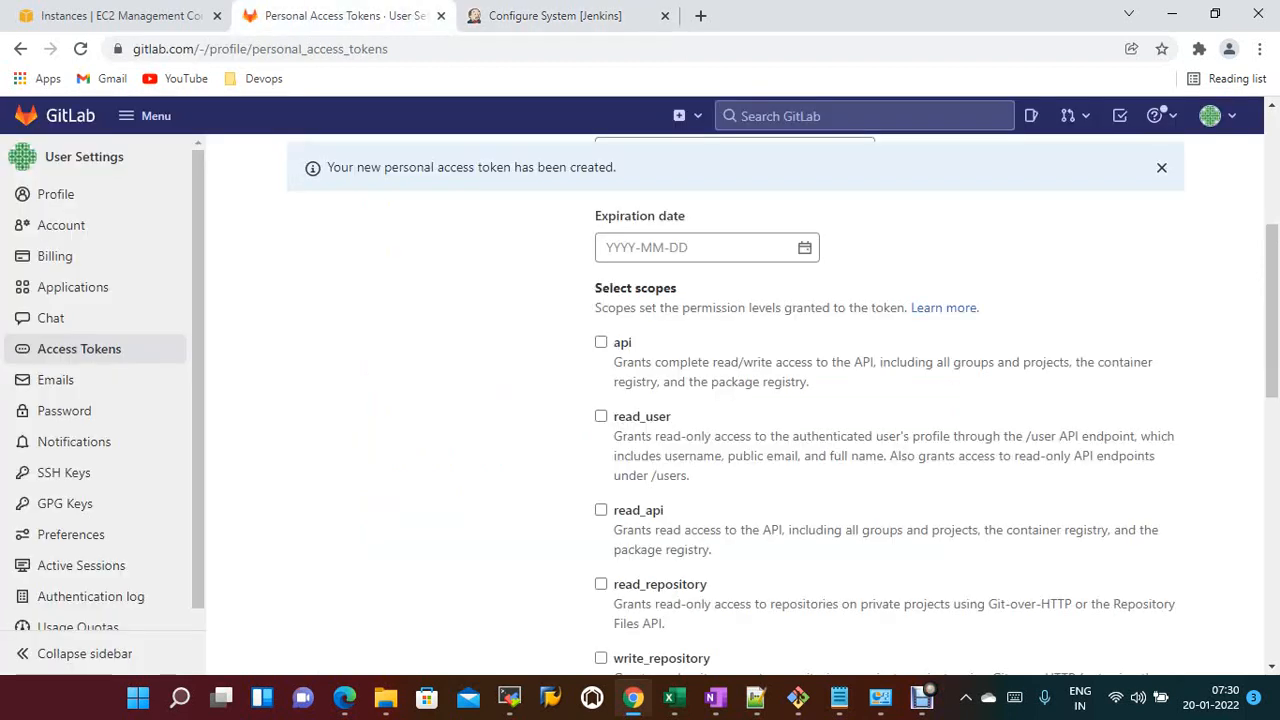
pyautogui.moveTo(194, 49); pyautogui.dragTo(122, 49)
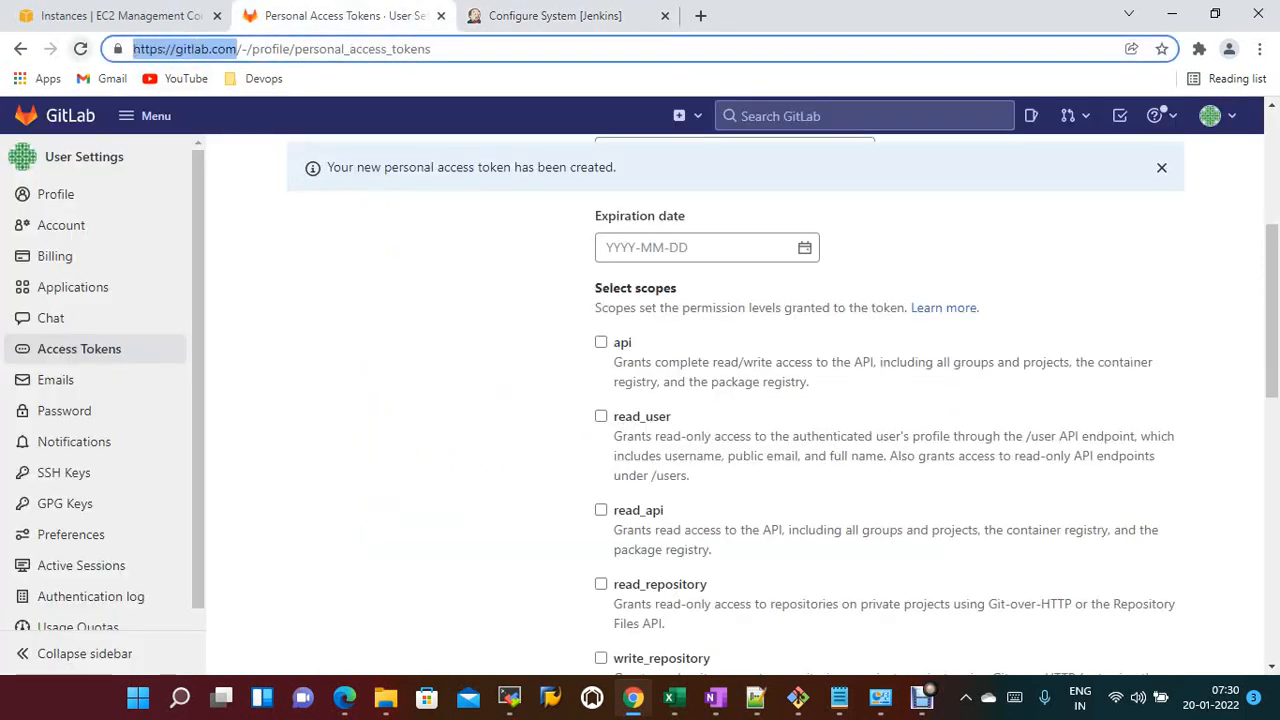
pyautogui.hotkey('ctrl', 'c')
pyautogui.hotkey('ctrl', 'Tab')
pyautogui.hotkey('ctrl', 'v')
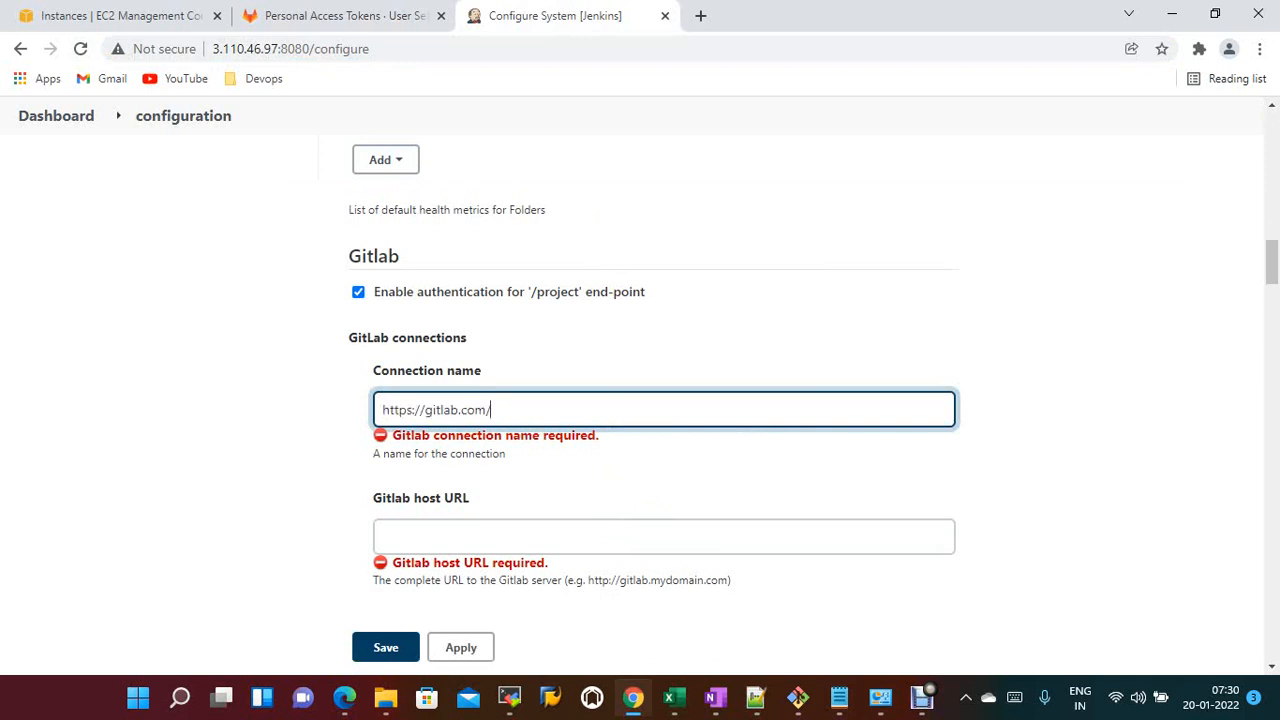
pyautogui.click(664, 537)
pyautogui.hotkey('ctrl', 'v')
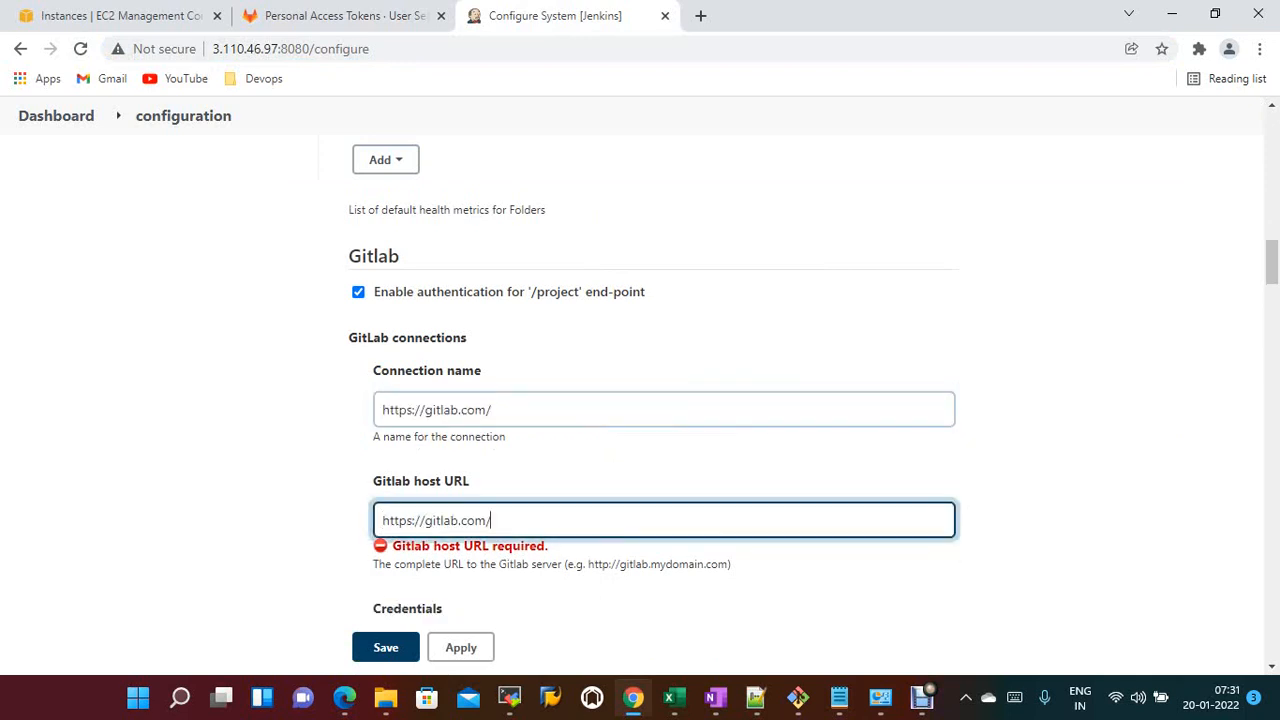
pyautogui.click(1060, 480)
pyautogui.scroll(-3, 813, 400)
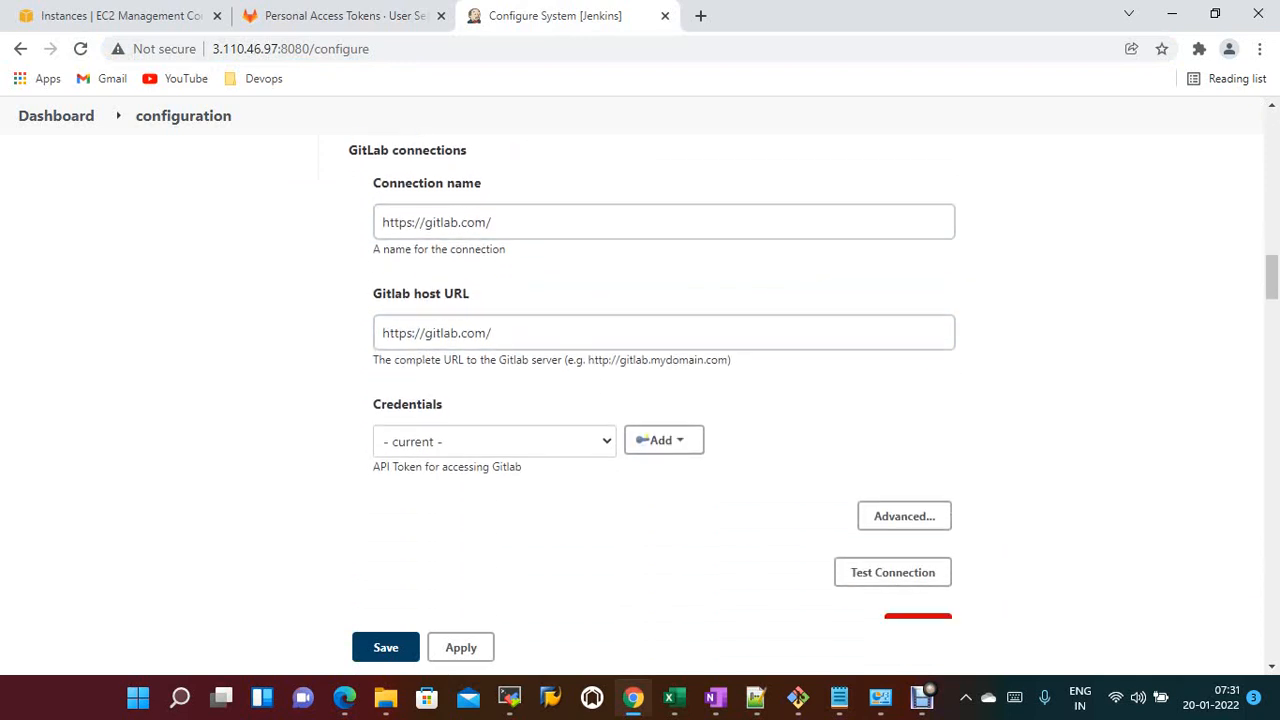
pyautogui.click(495, 441)
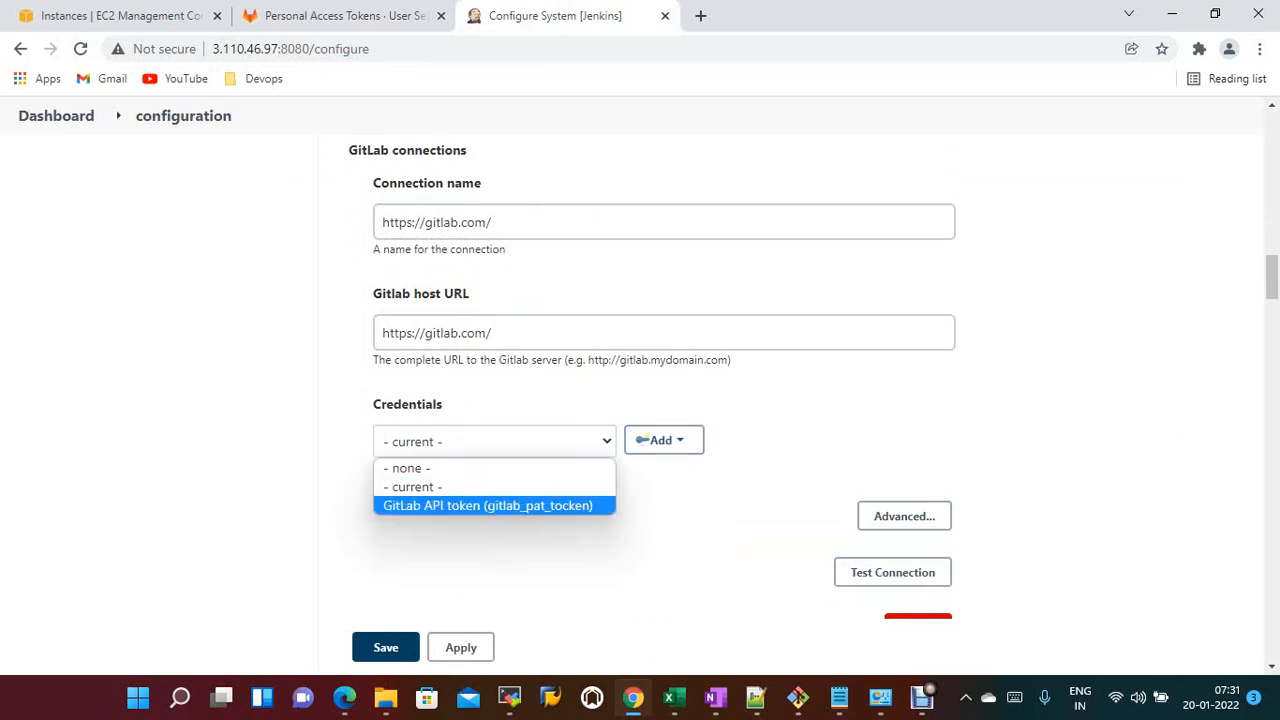
pyautogui.click(488, 505)
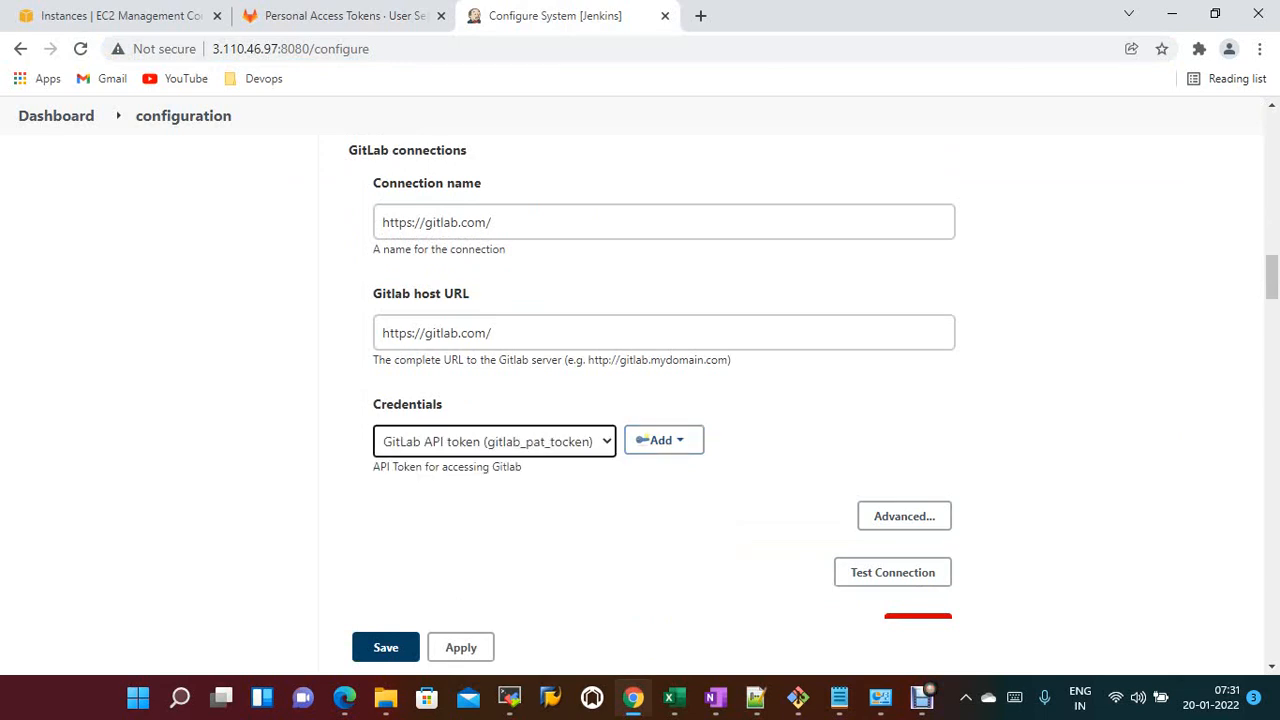
# - Test the GitLab connection with the chosen credential and save the Jenkins system configuration
pyautogui.scroll(-1, 640, 400)
pyautogui.click(893, 478)
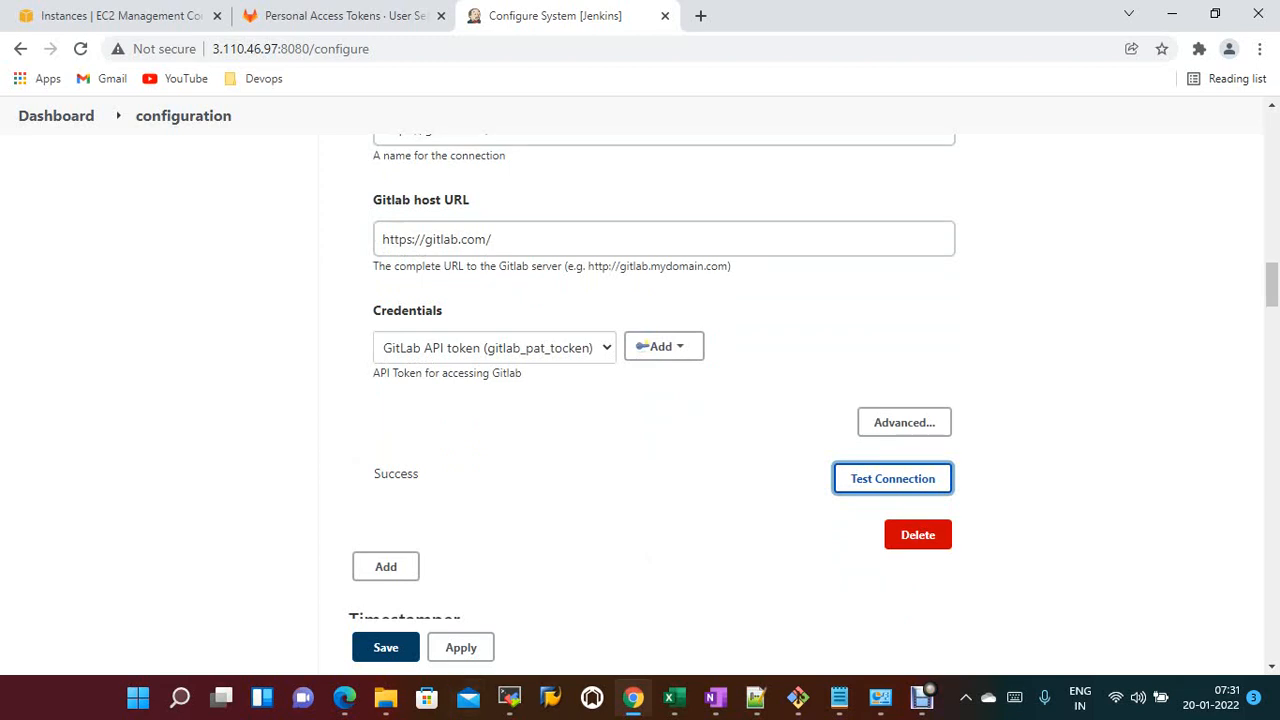
pyautogui.click(386, 647)
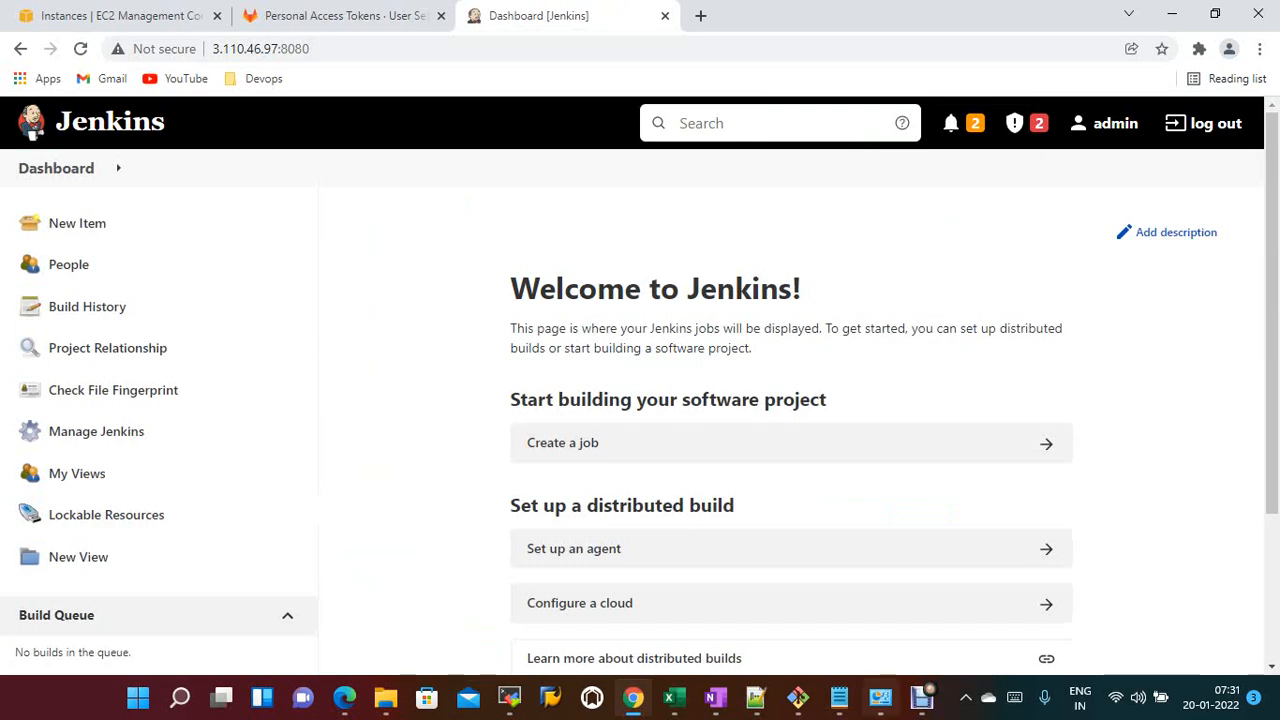
pyautogui.scroll(-1, 640, 400)
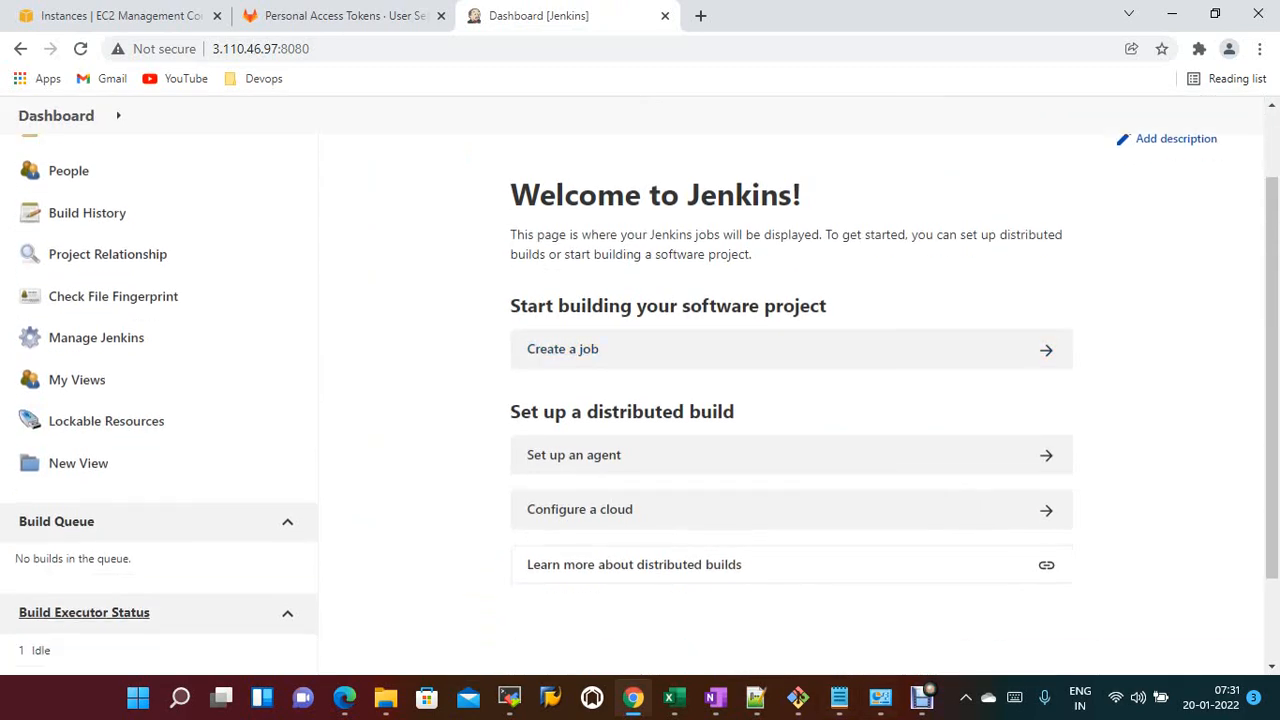
# - Check the SSH key pair step in the Notepad notes, then switch to MobaXterm and clear the root terminal session
pyautogui.click(839, 697)
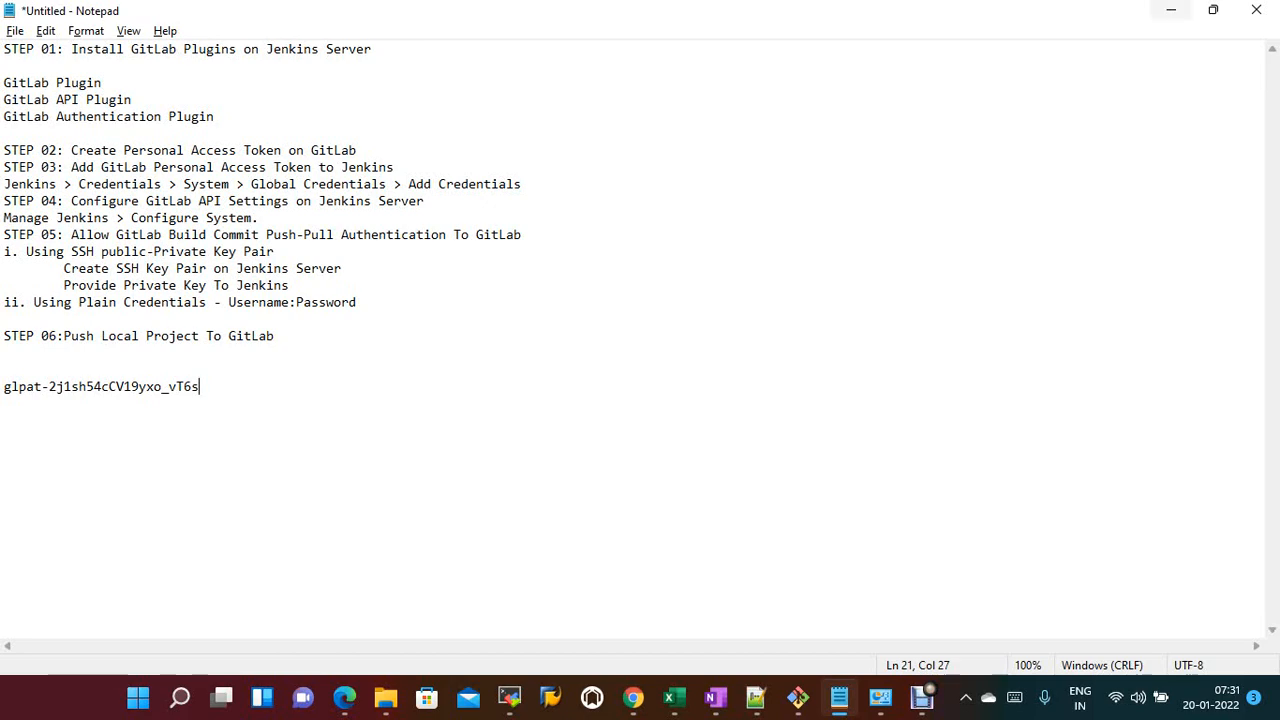
pyautogui.click(1171, 10)
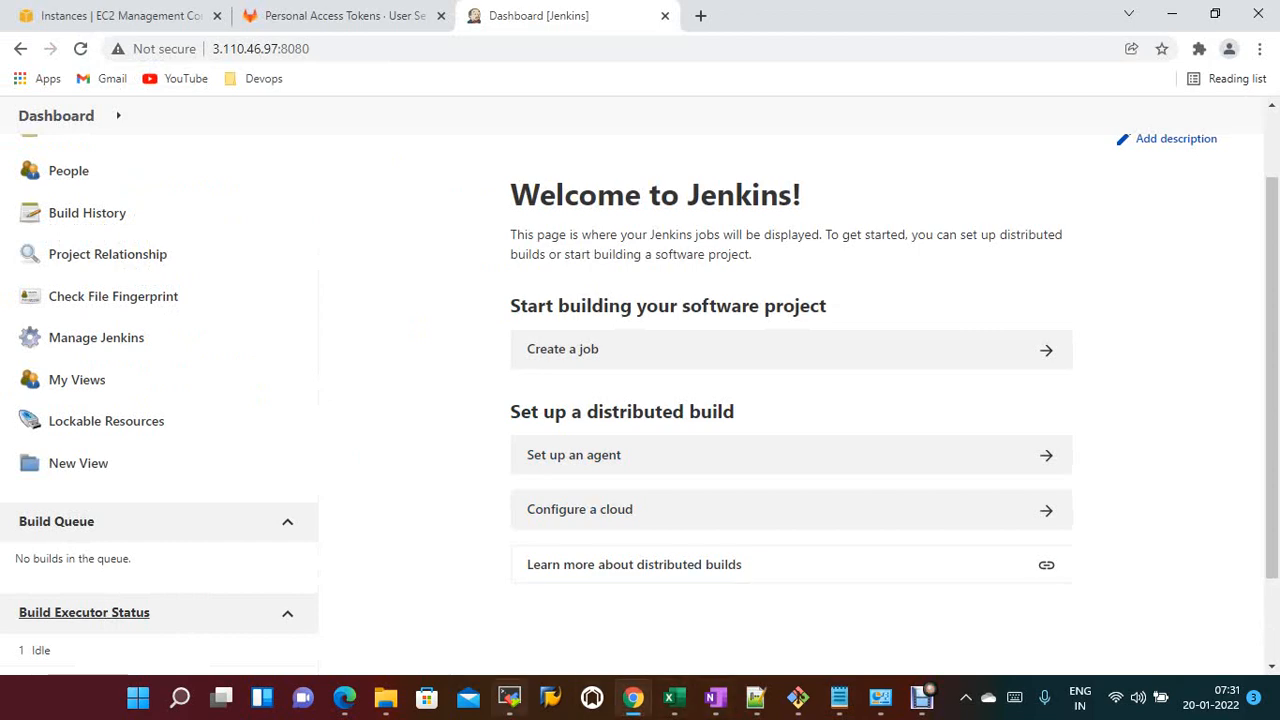
pyautogui.click(510, 697)
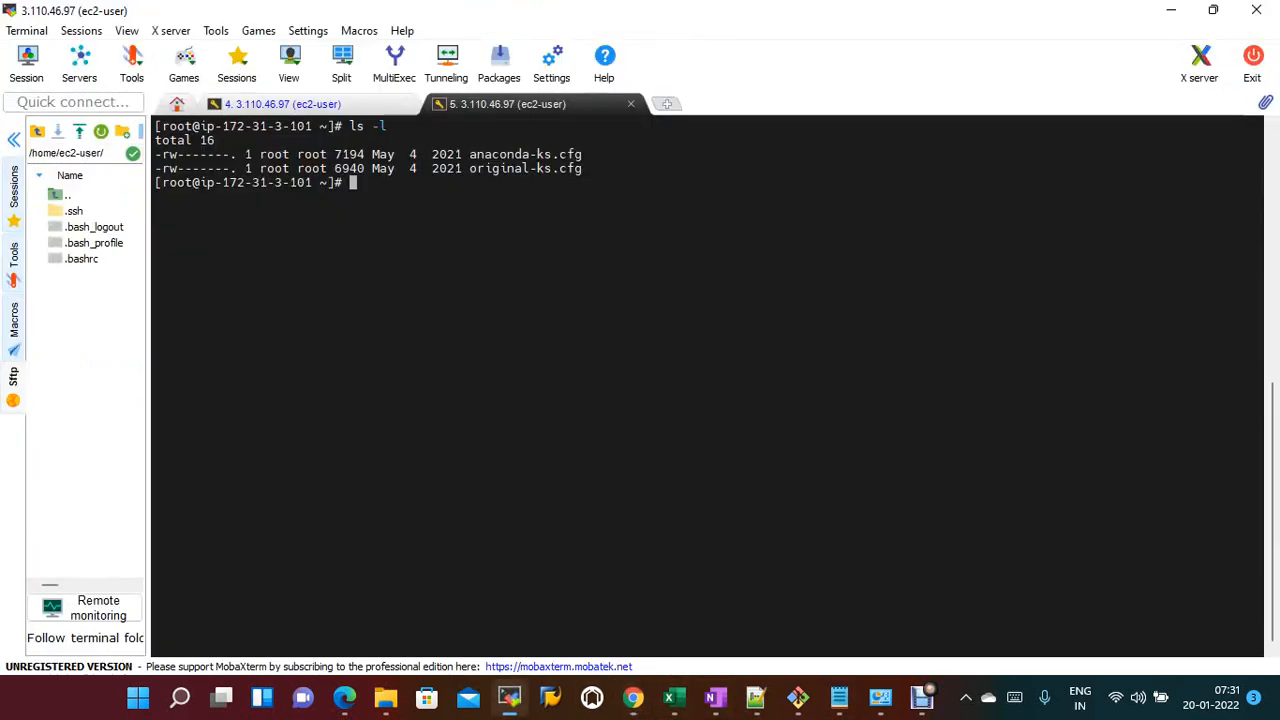
pyautogui.write('clear')
pyautogui.press('Return')
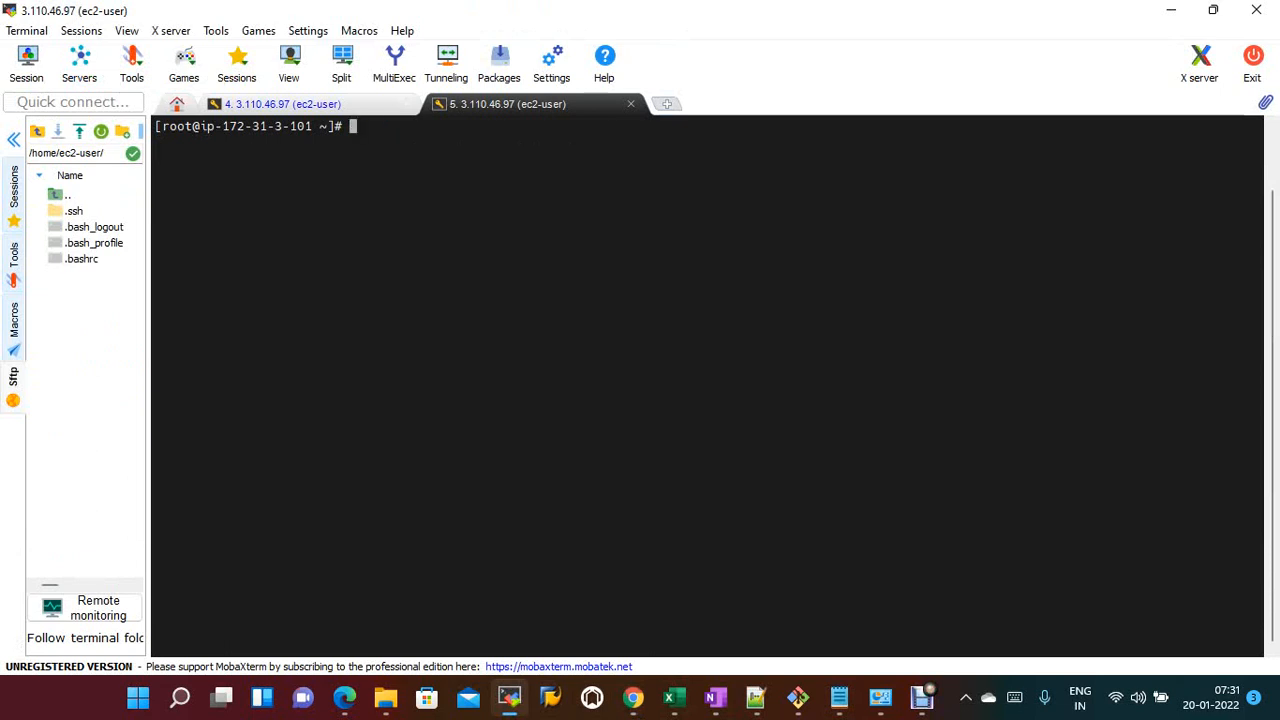
# - Generate an SSH key pair with ssh-keygen, accepting the default file location and an empty passphrase, and highlight the private key's path
pyautogui.write('ssh-keygen')
pyautogui.press('Return')
pyautogui.press('Return')
pyautogui.press('Return')
pyautogui.press('Return')
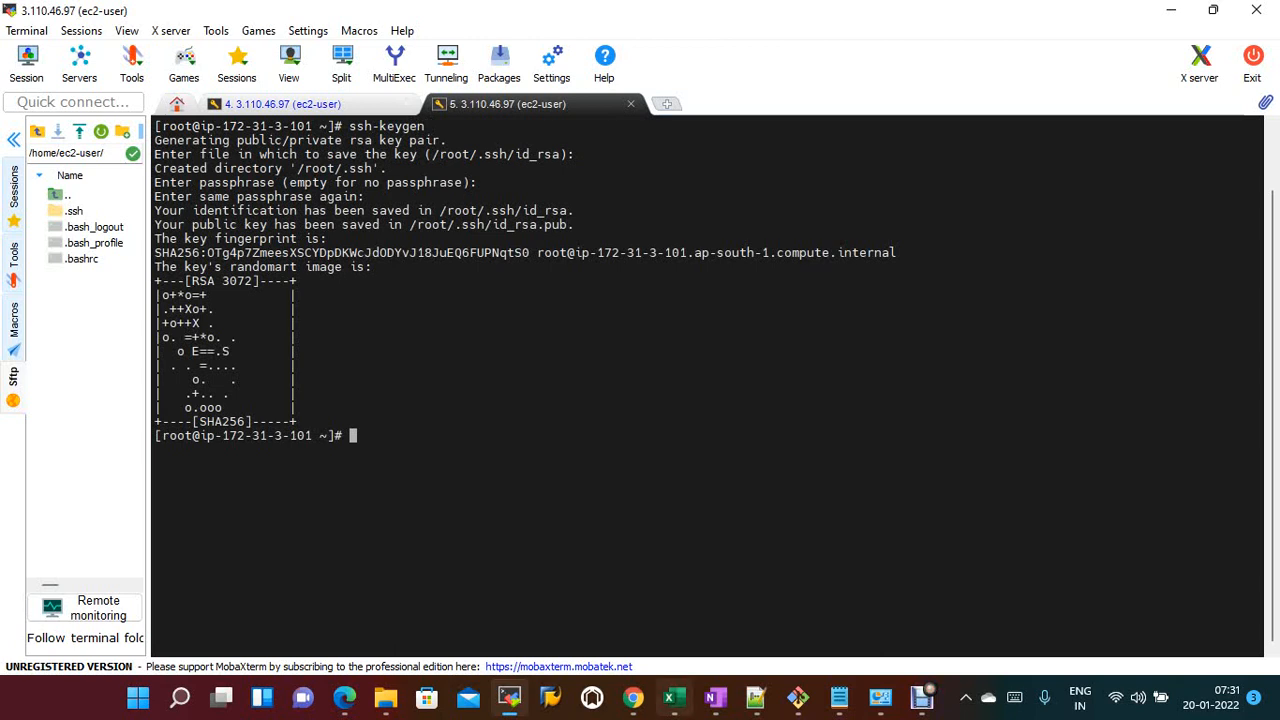
pyautogui.moveTo(633, 697)
pyautogui.moveTo(439, 210); pyautogui.dragTo(568, 210)
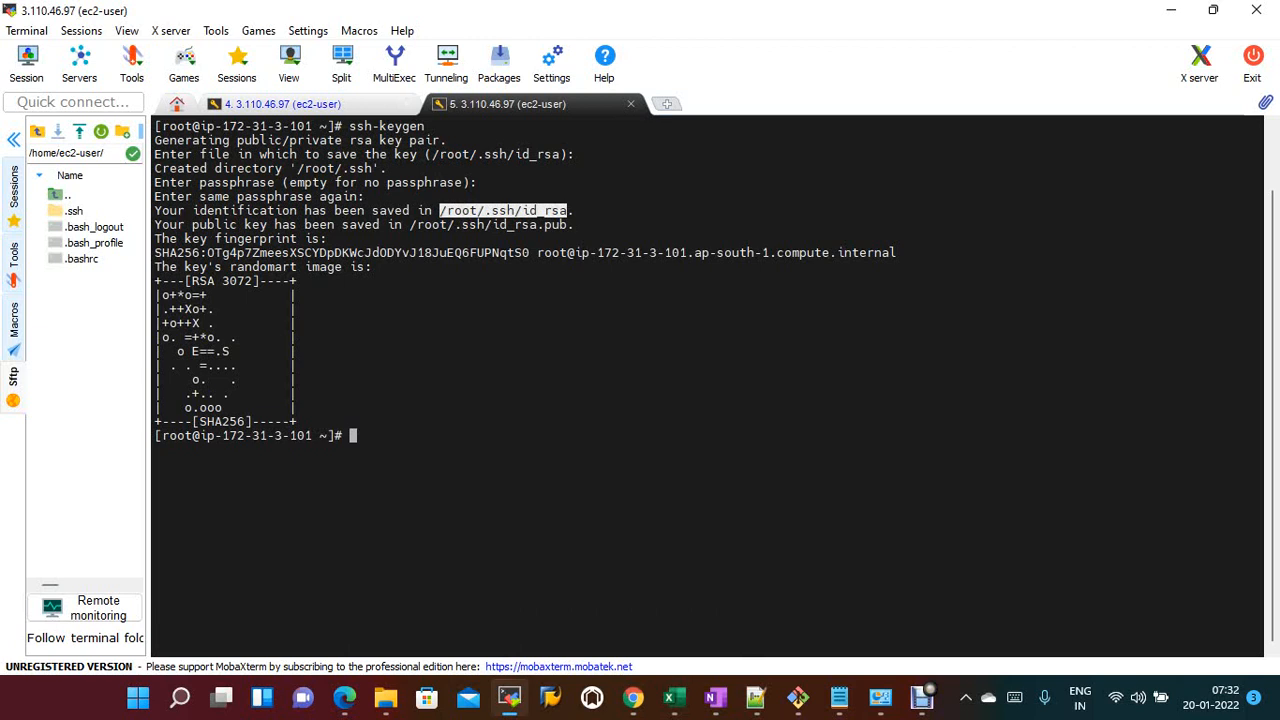
# - Print the working directory with pwd and change into the .ssh directory
pyautogui.write('cd')
pyautogui.press('BackSpace')
pyautogui.press('BackSpace')
pyautogui.write('cd')
pyautogui.press('BackSpace')
pyautogui.press('BackSpace')
pyautogui.press('BackSpace')
pyautogui.write('pwd')
pyautogui.press('Return')
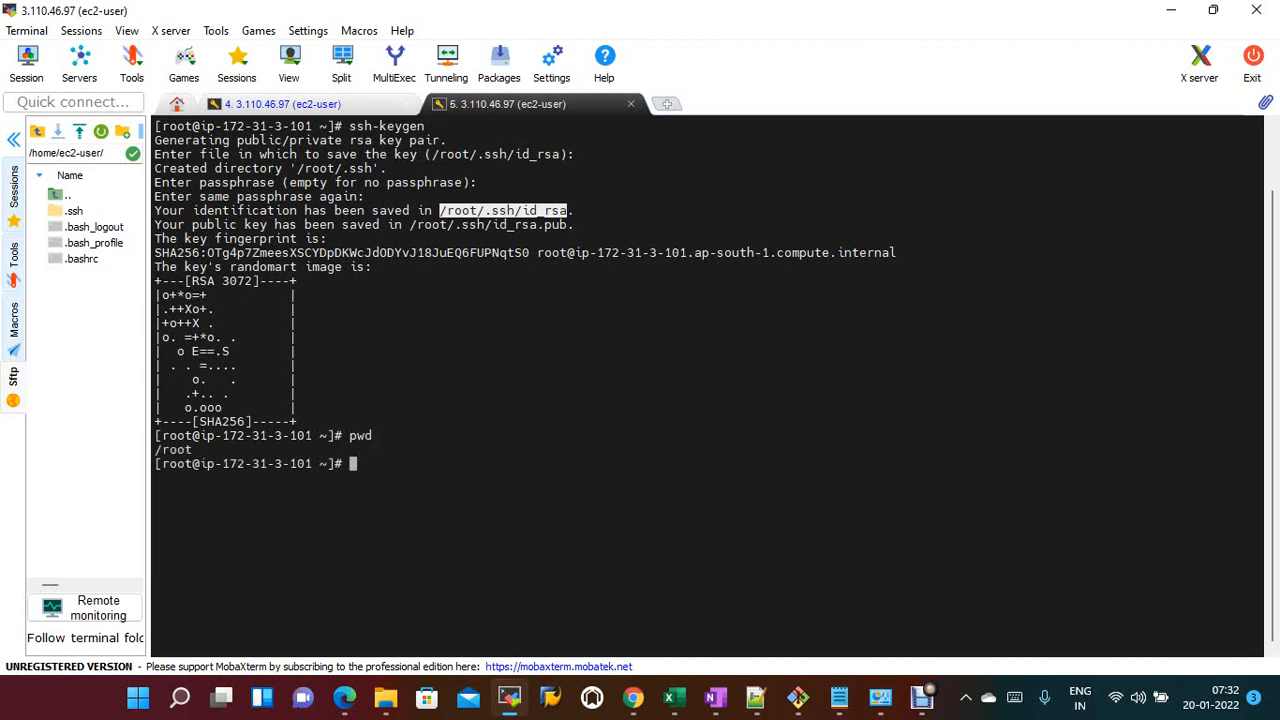
pyautogui.write('cd .ssh')
pyautogui.press('Return')
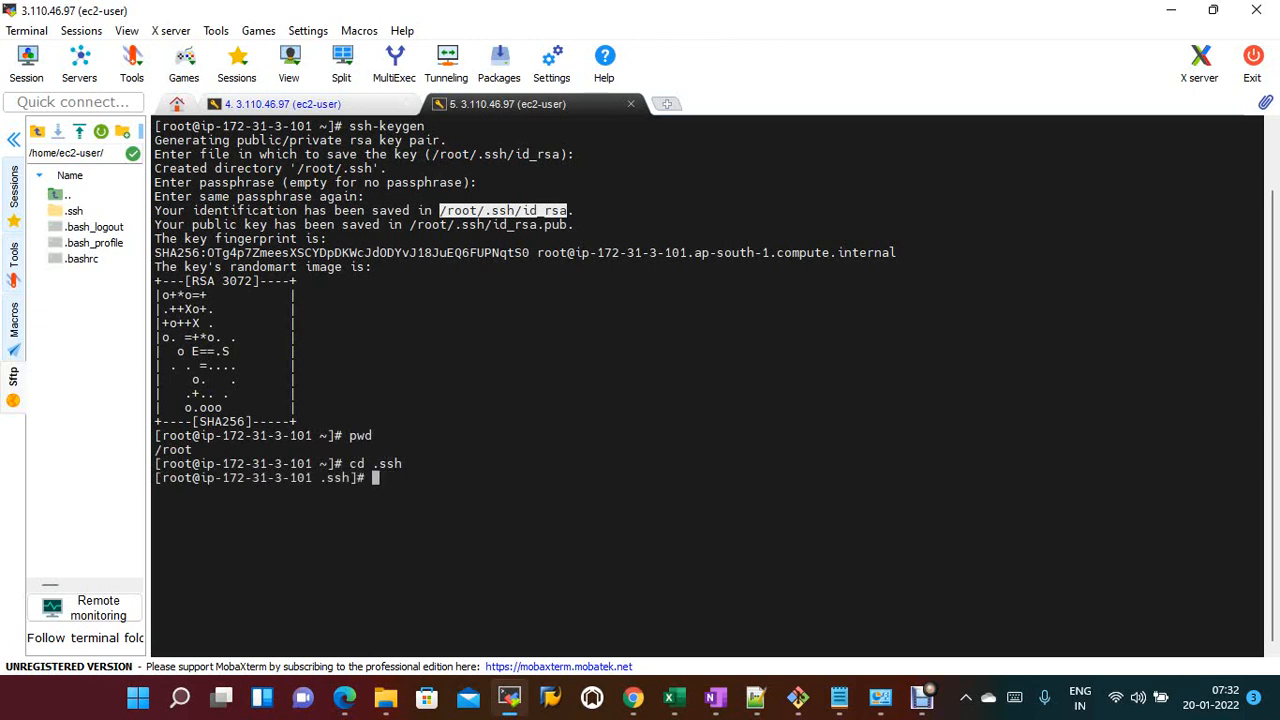
# - List the files in .ssh with ls -l and display the private key file id_rsa
pyautogui.write('ls -l')
pyautogui.press('Return')
pyautogui.write('cat i')
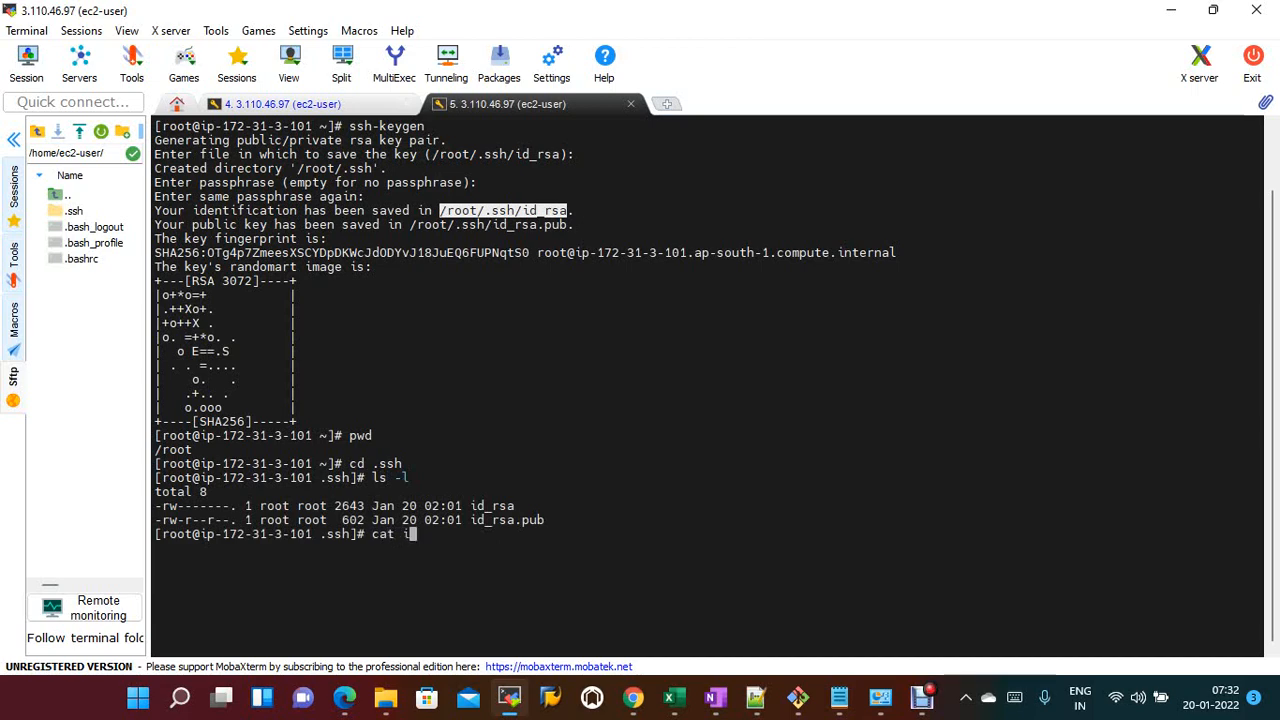
pyautogui.press('Tab')
pyautogui.press('Return')
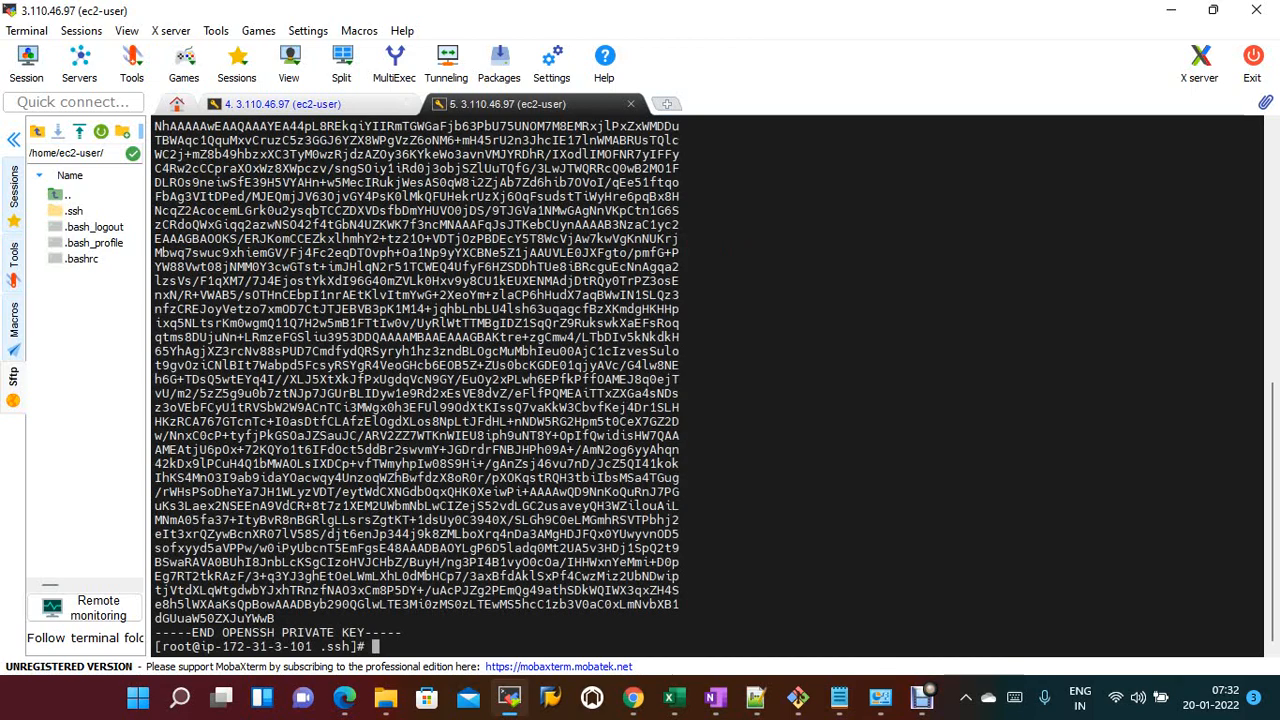
# - Display the public key file id_rsa.pub and copy the entire public key
pyautogui.write('cat id_rsa.pub')
pyautogui.press('Return')
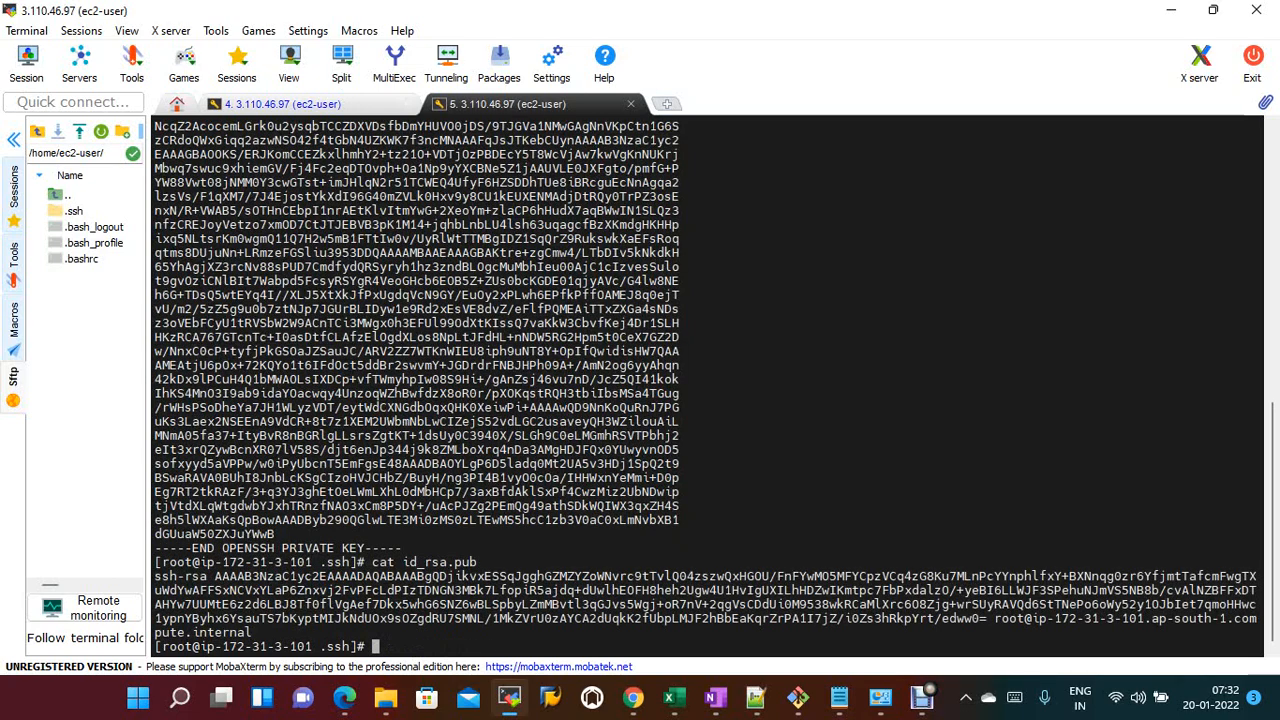
pyautogui.moveTo(154, 576); pyautogui.dragTo(252, 634)
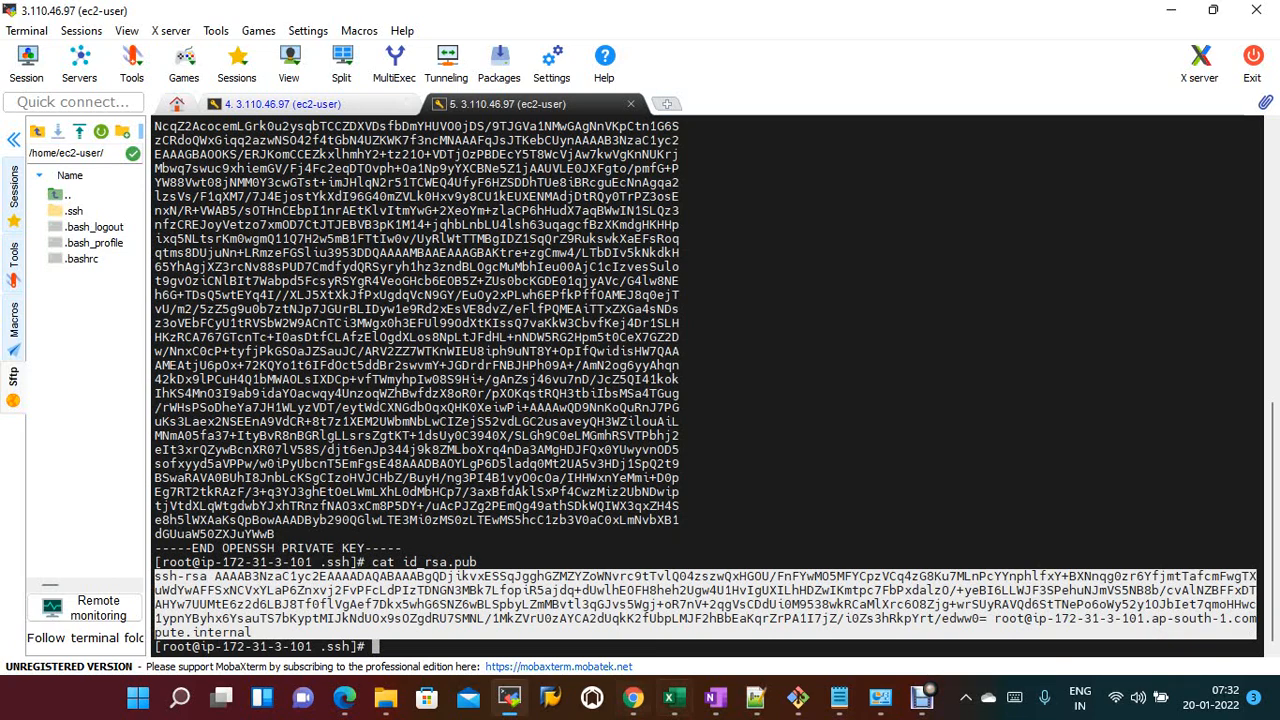
# - Switch to GitLab in Chrome, open the SSH Keys user settings and paste the copied public key as a new key
pyautogui.hotkey('alt', 'Tab')
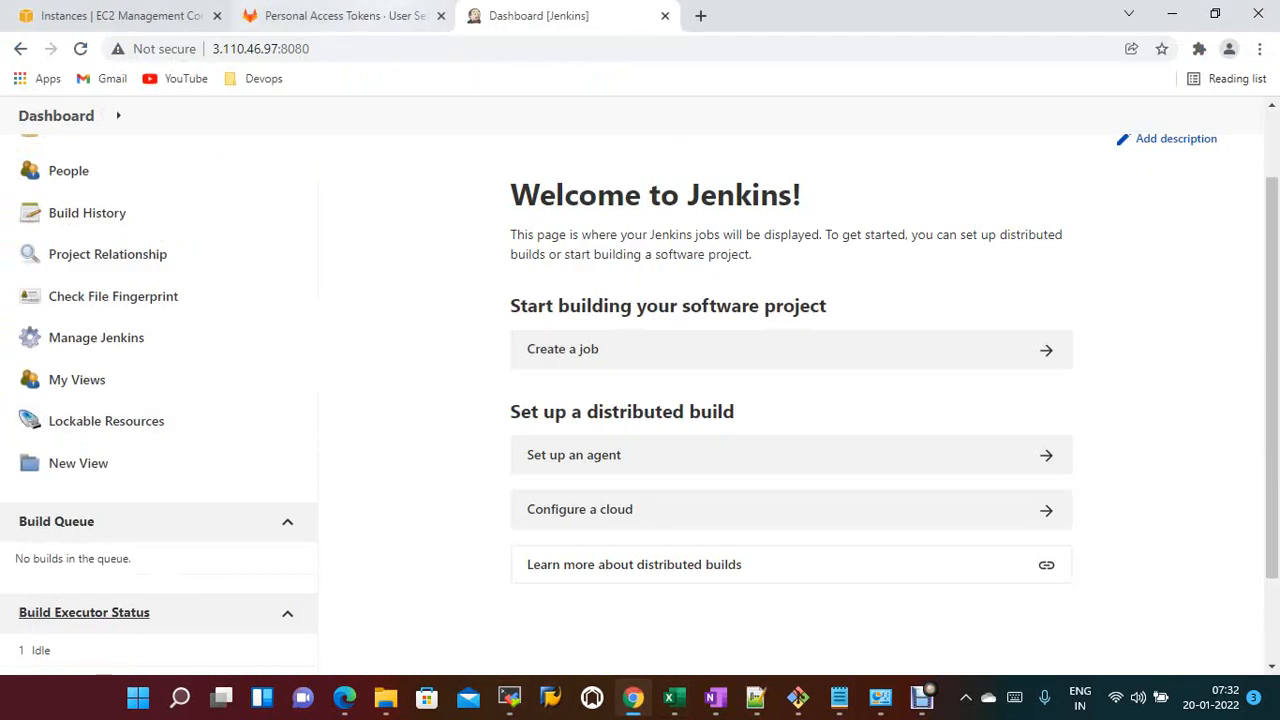
pyautogui.click(340, 15)
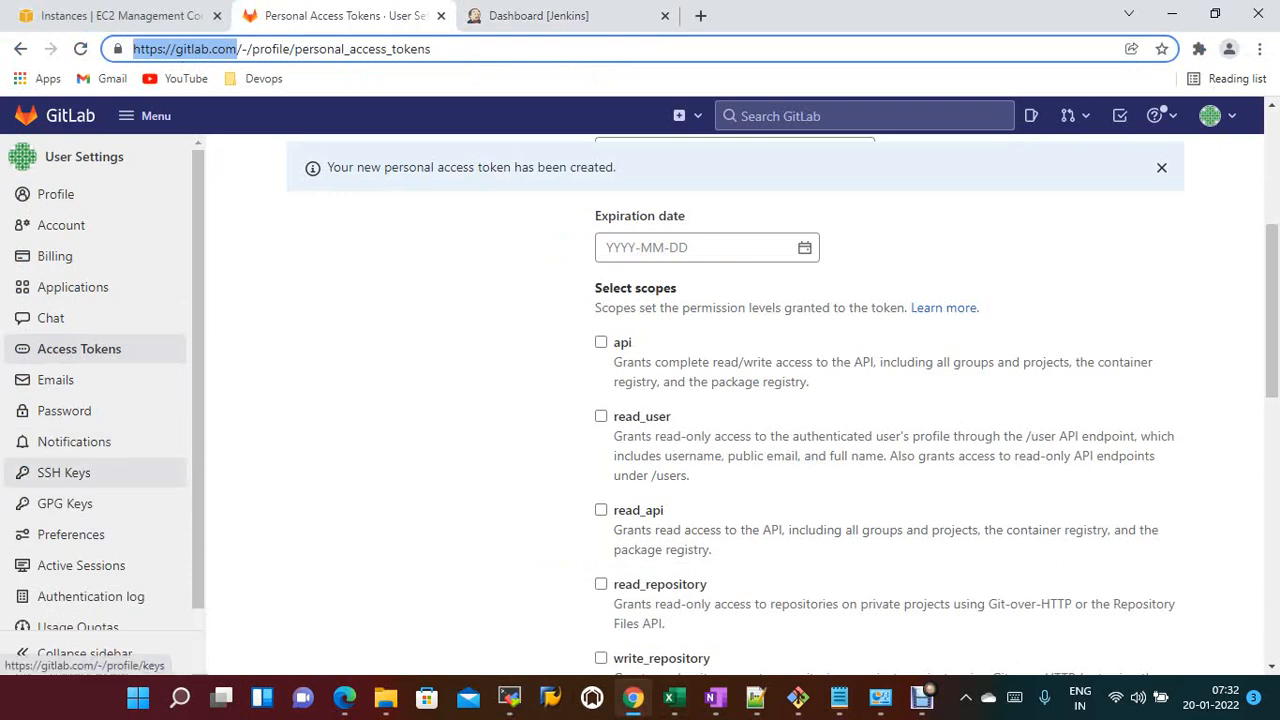
pyautogui.click(64, 472)
pyautogui.click(740, 390)
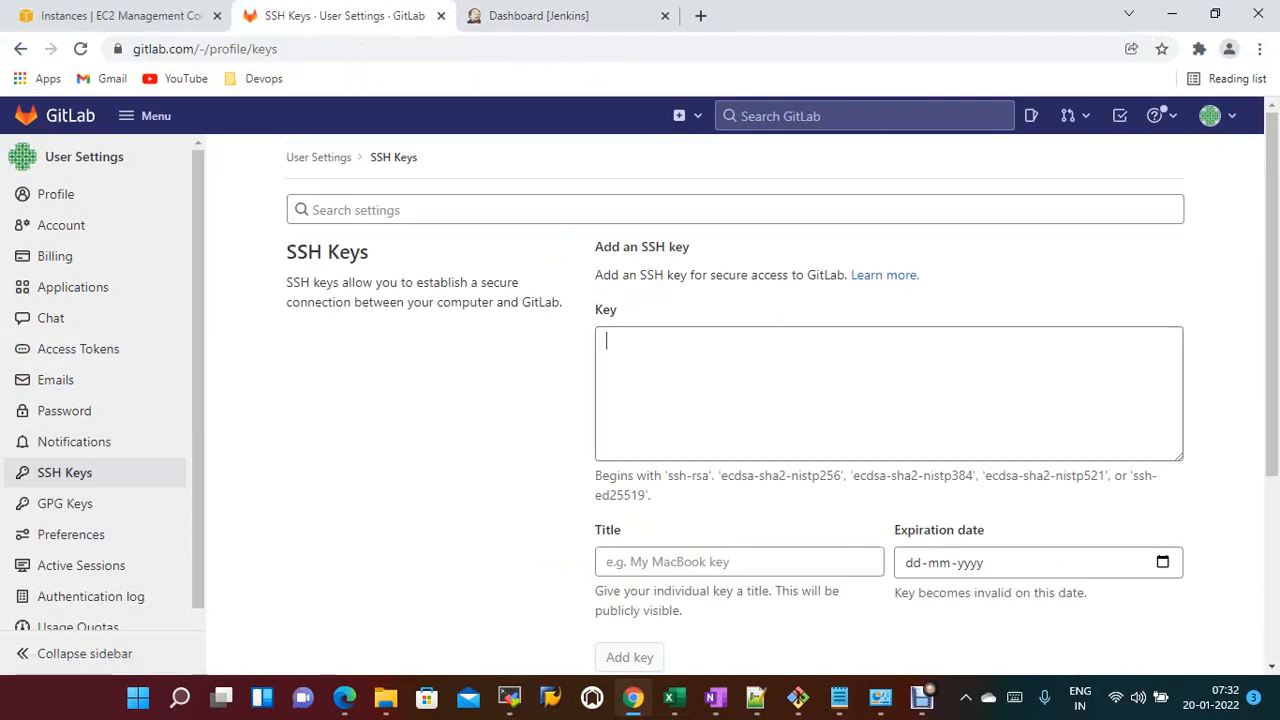
pyautogui.hotkey('ctrl', 'v')
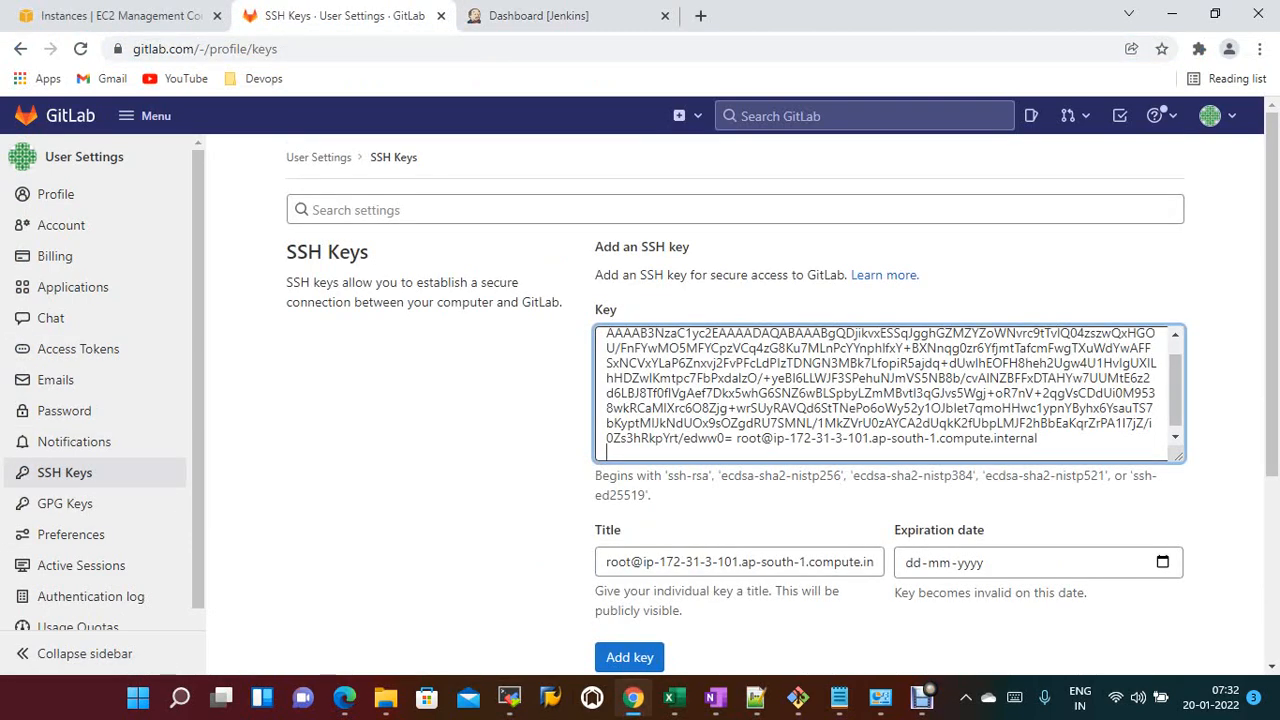
pyautogui.click(440, 470)
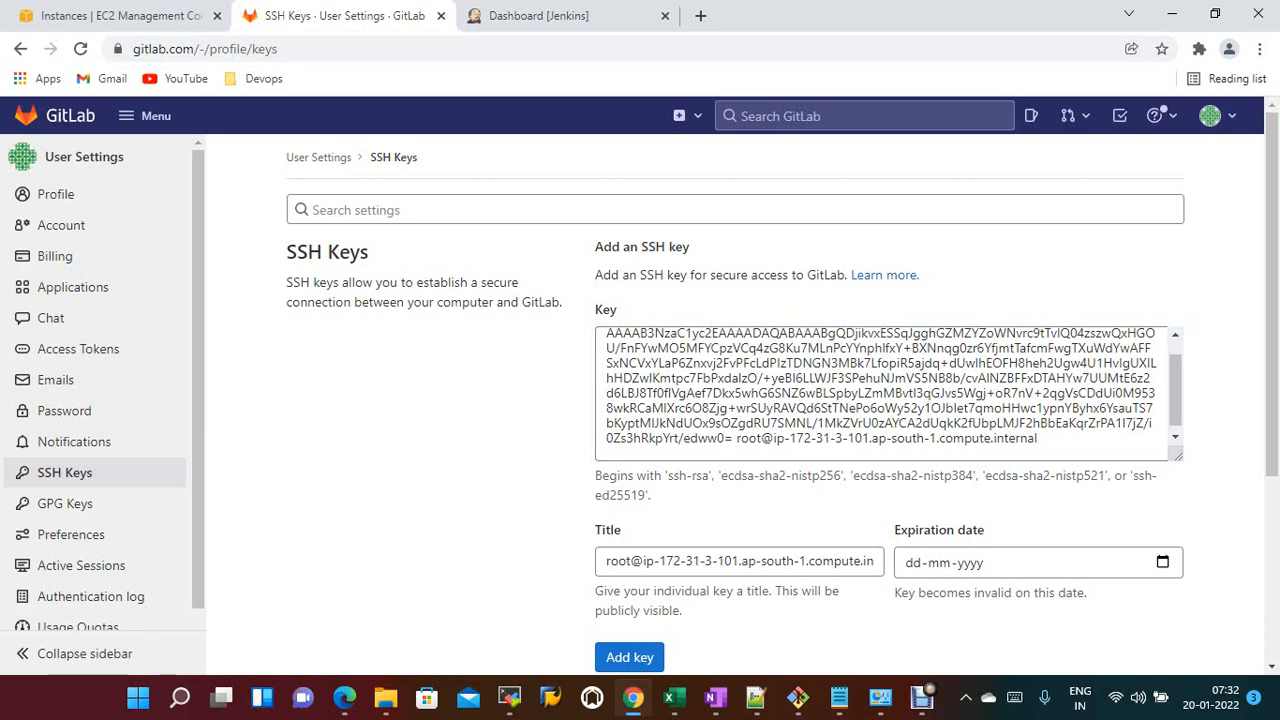
# - Replace the suggested SSH key title with git and add the key to the GitLab account
pyautogui.scroll(-1, 735, 400)
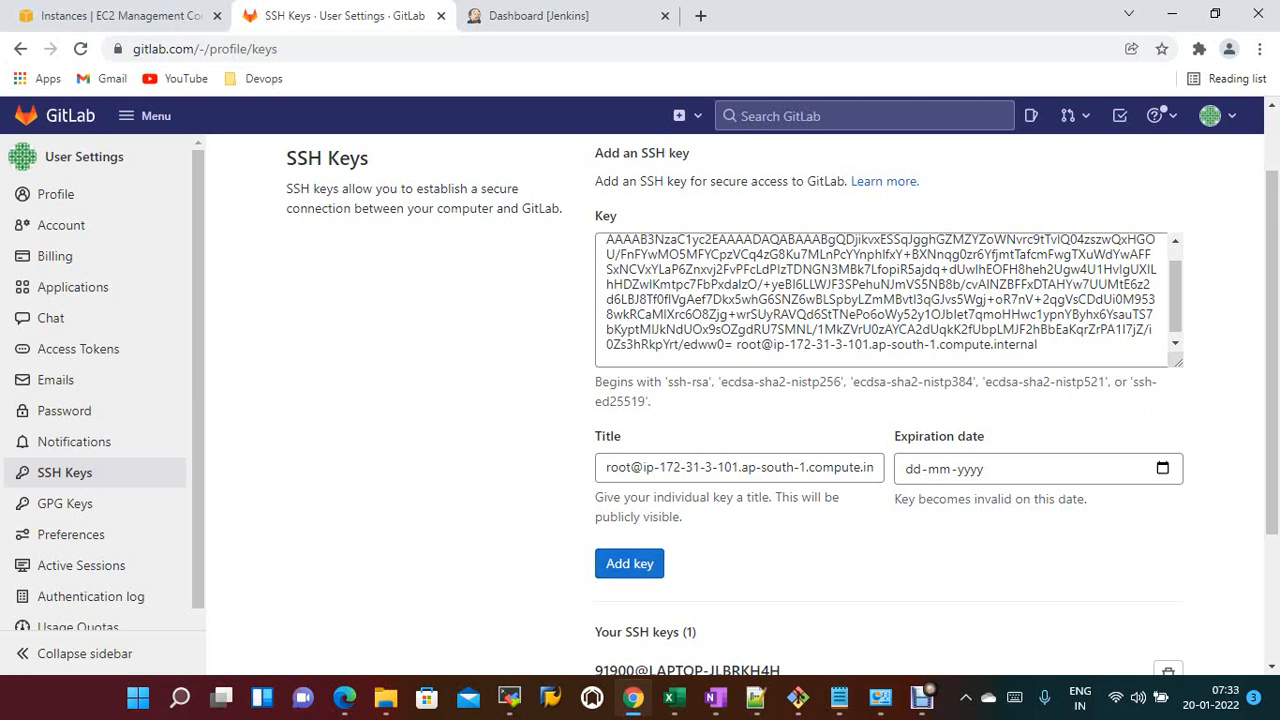
pyautogui.moveTo(1046, 354); pyautogui.dragTo(740, 338)
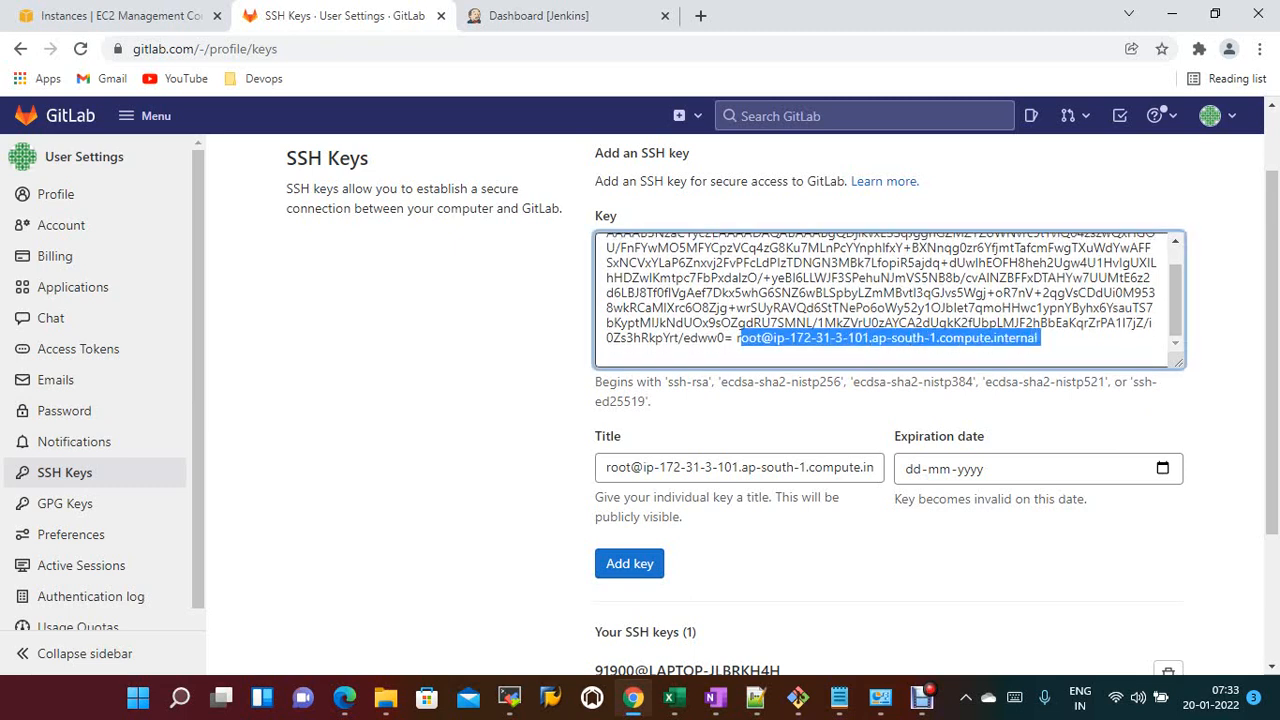
pyautogui.doubleClick(665, 467)
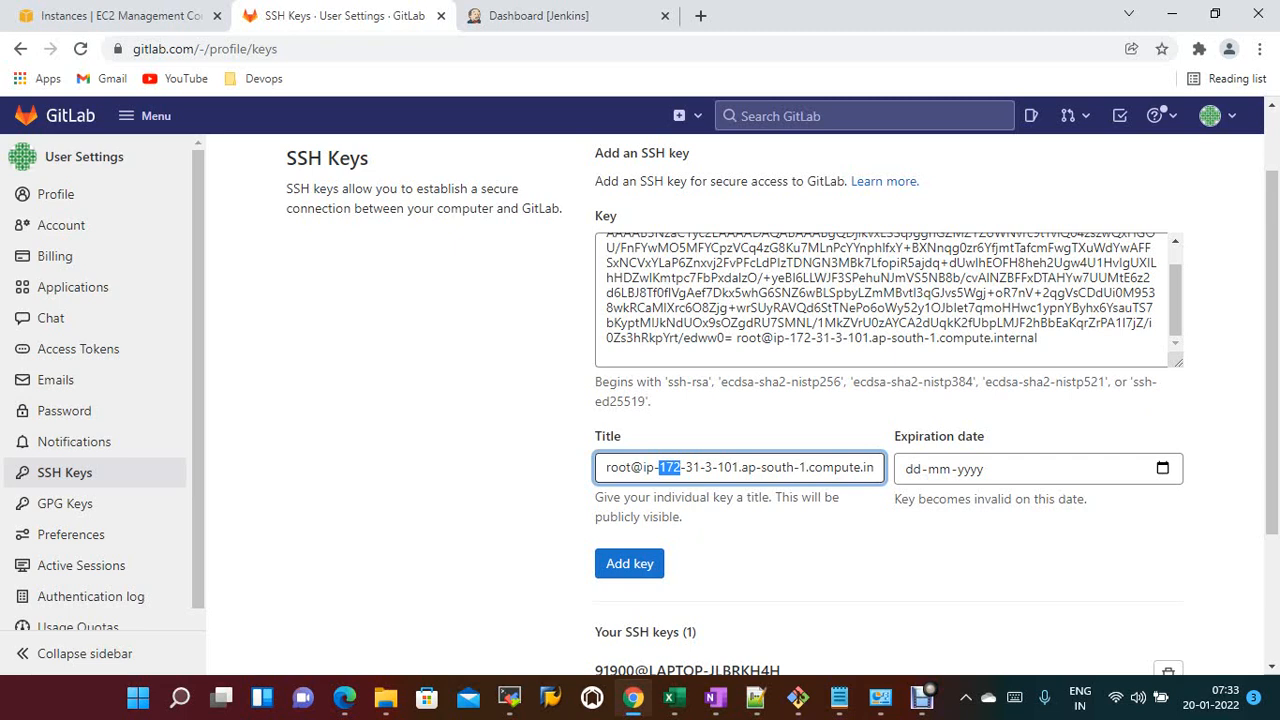
pyautogui.tripleClick(665, 467)
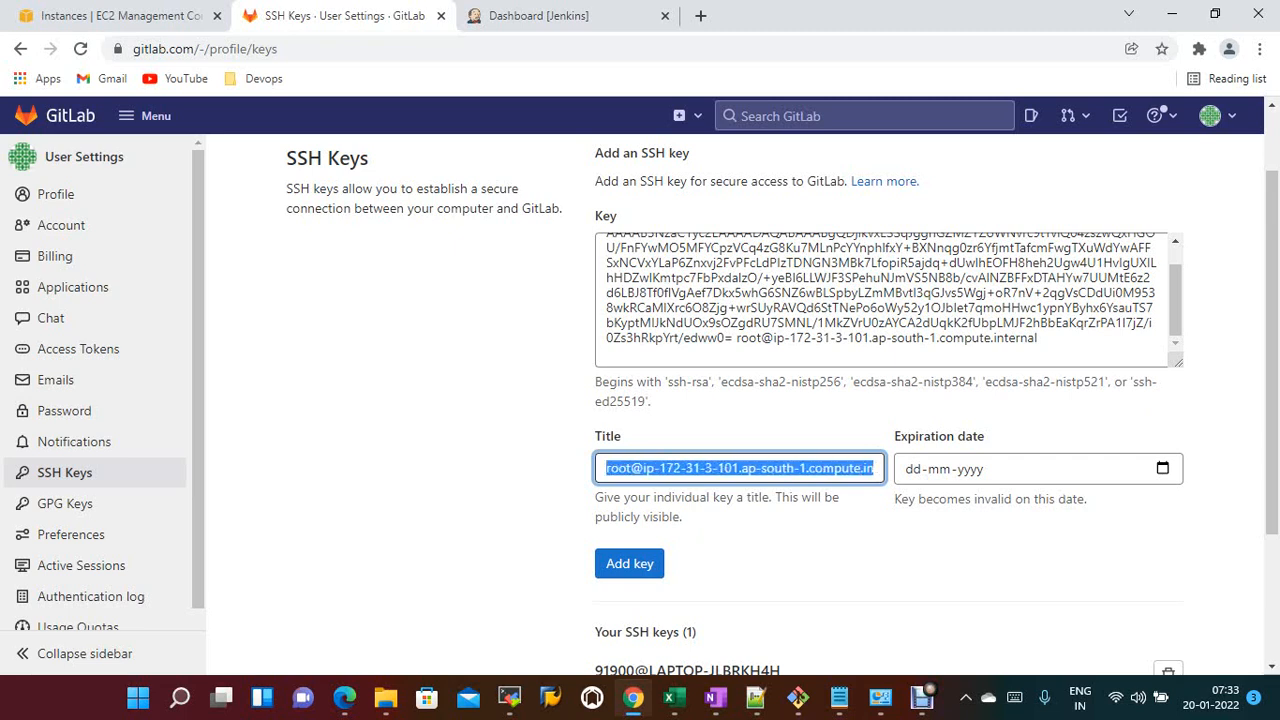
pyautogui.write('g')
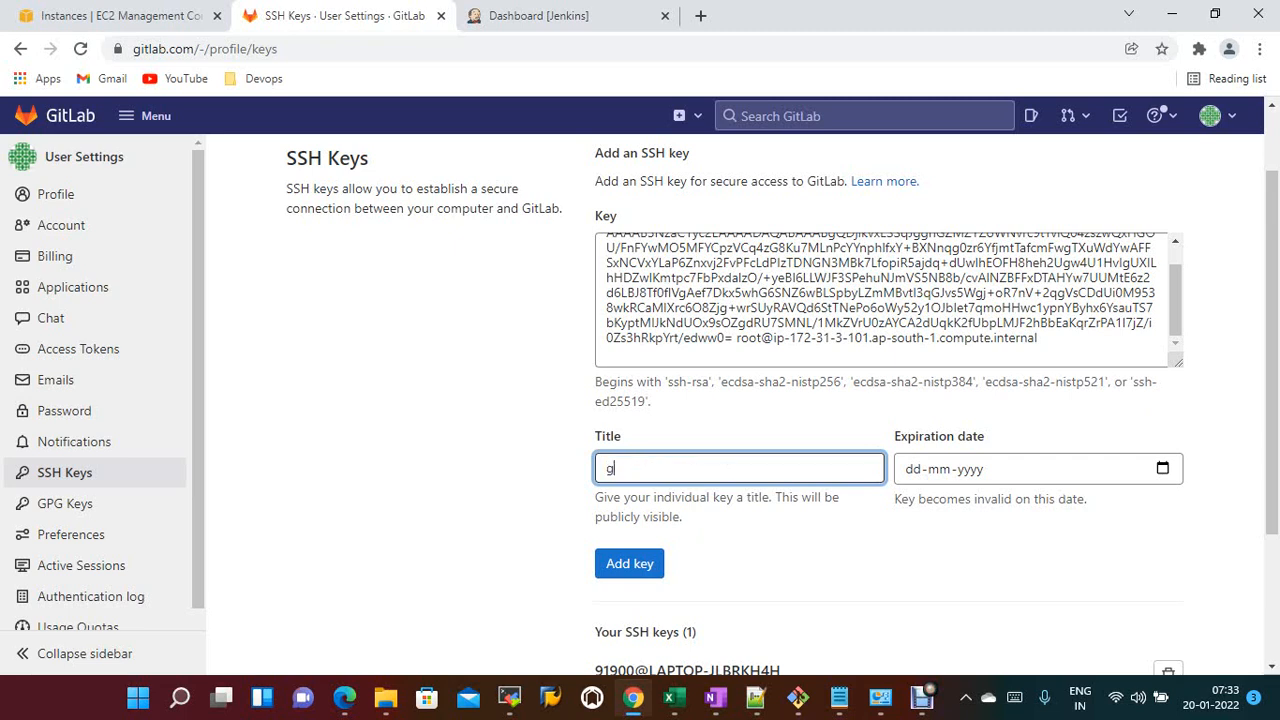
pyautogui.write('itla')
pyautogui.press('BackSpace')
pyautogui.press('Return')
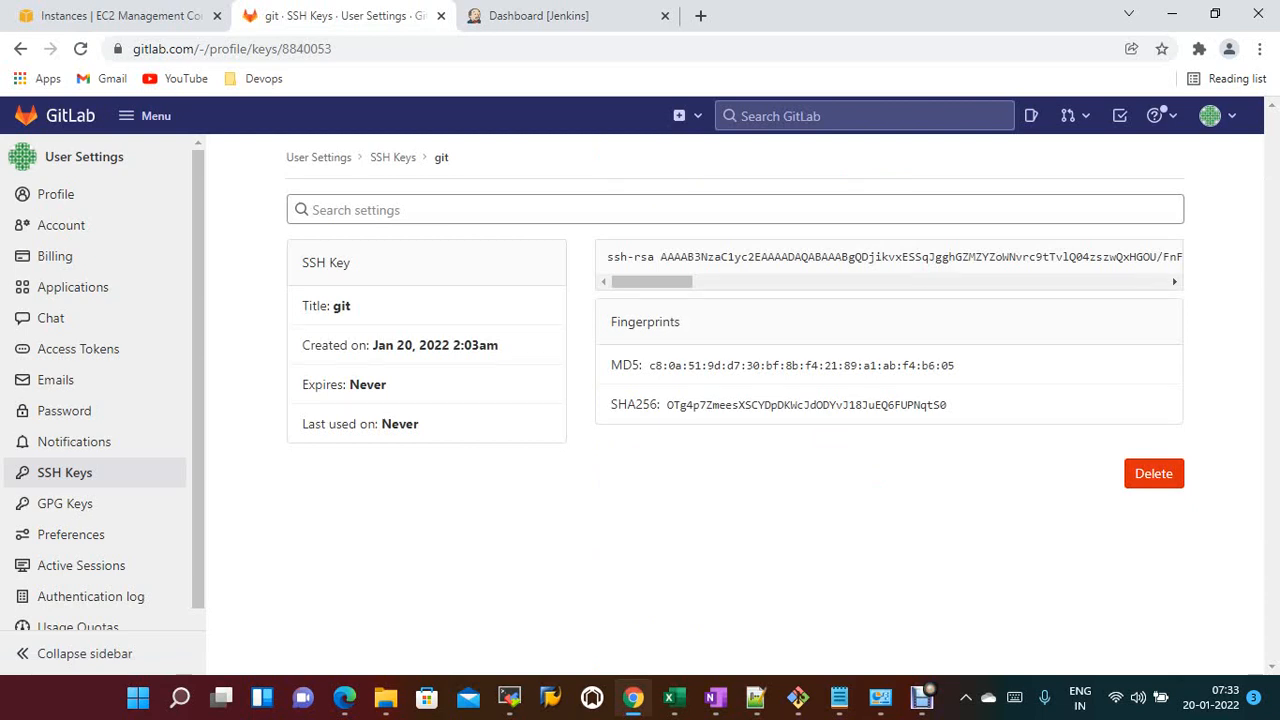
# - Return to Jenkins and open the Global credentials (unrestricted) domain of the Jenkins credential store
pyautogui.click(539, 15)
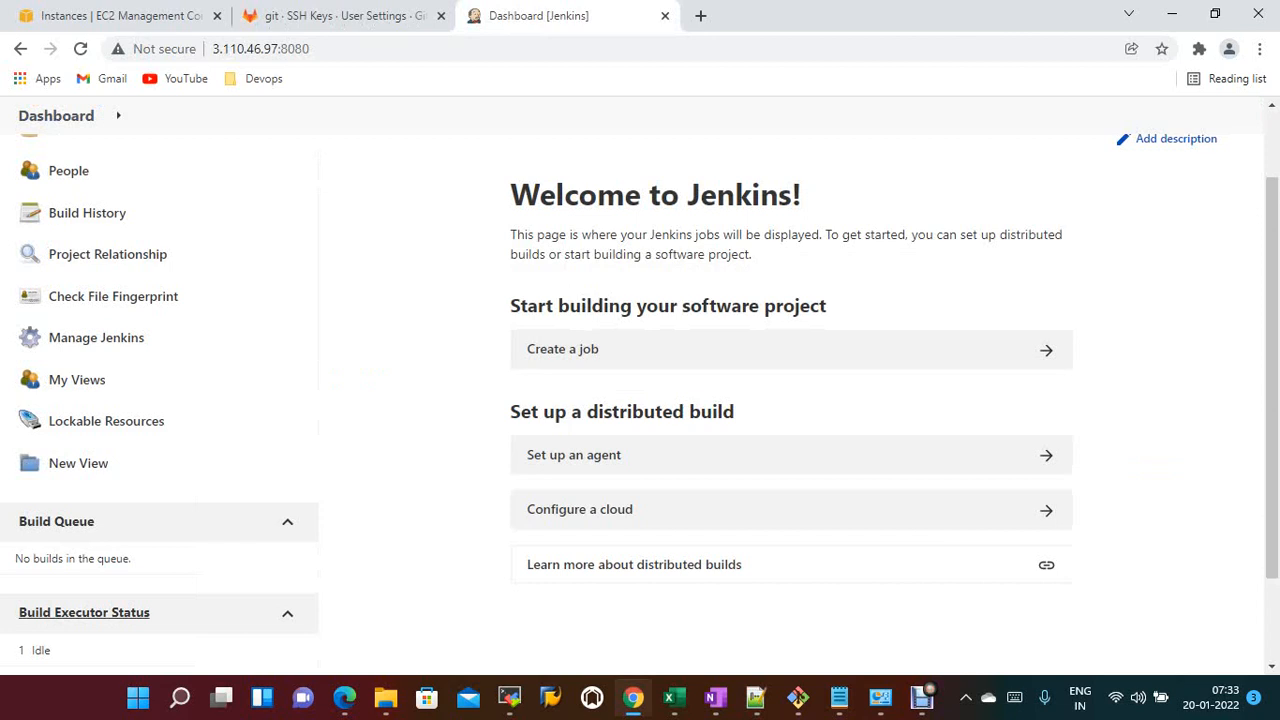
pyautogui.scroll(1, 640, 380)
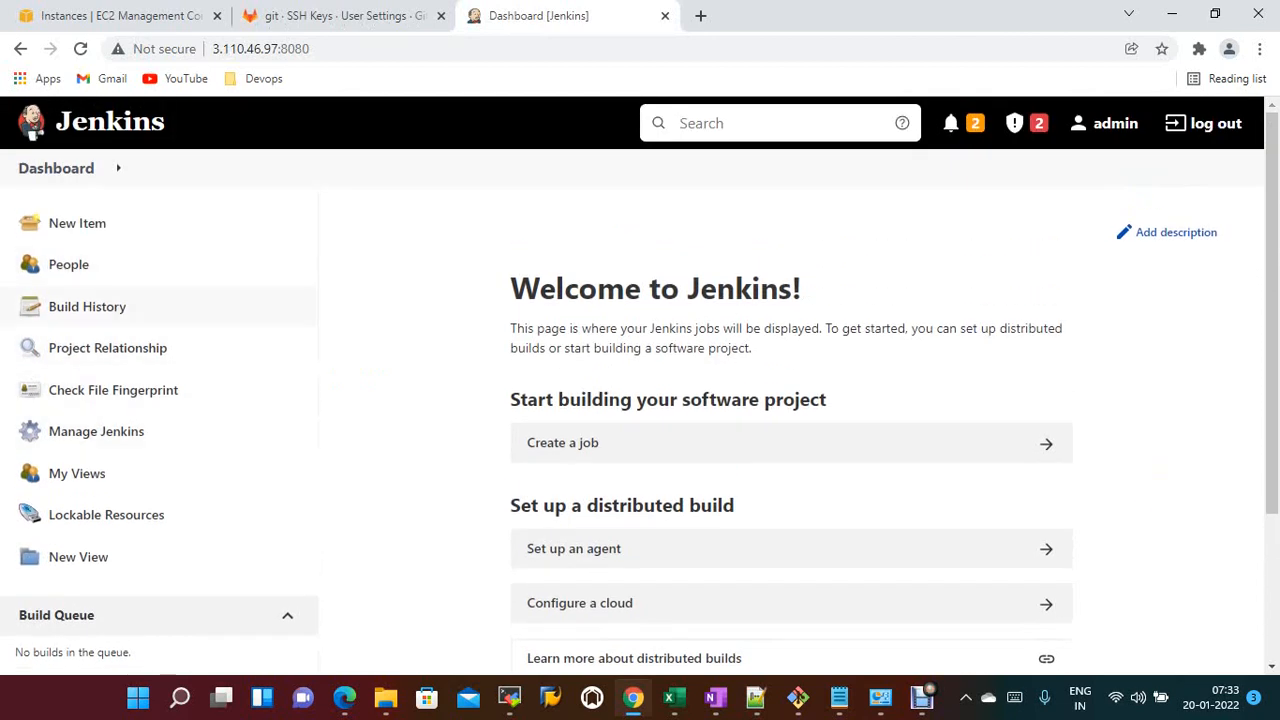
pyautogui.click(96, 431)
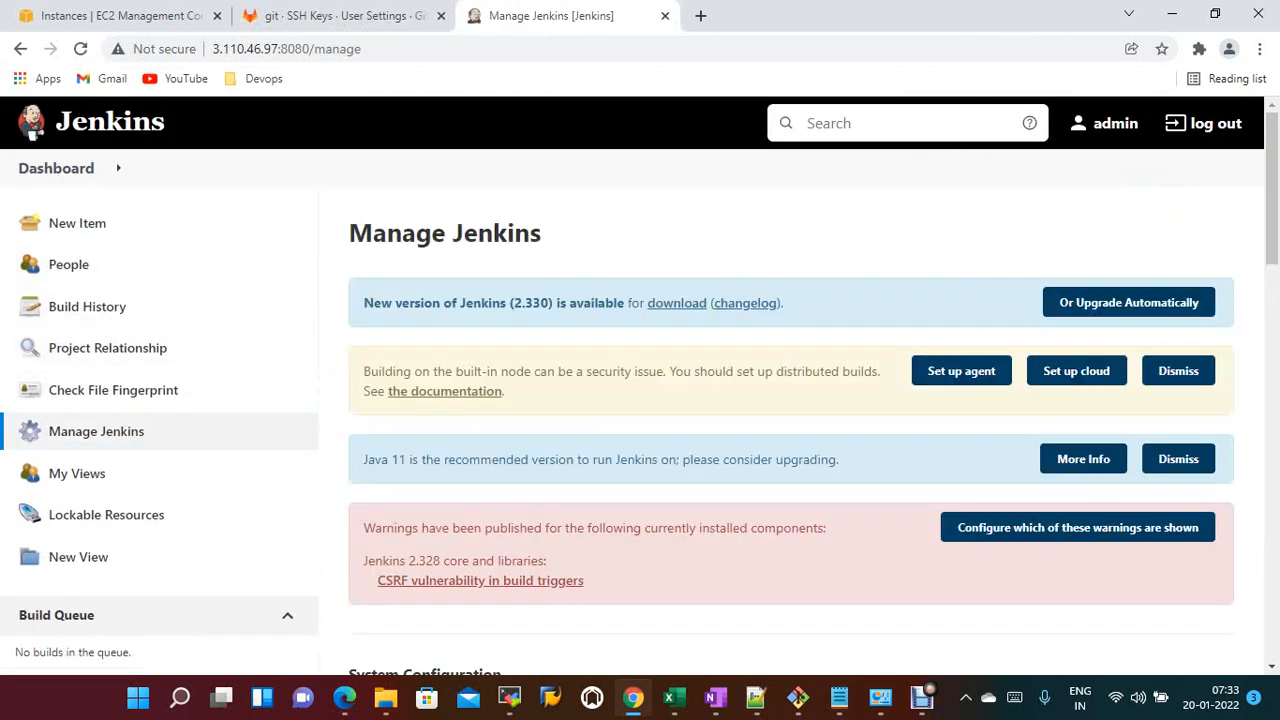
pyautogui.scroll(-3, 640, 380)
pyautogui.scroll(-3, 760, 490)
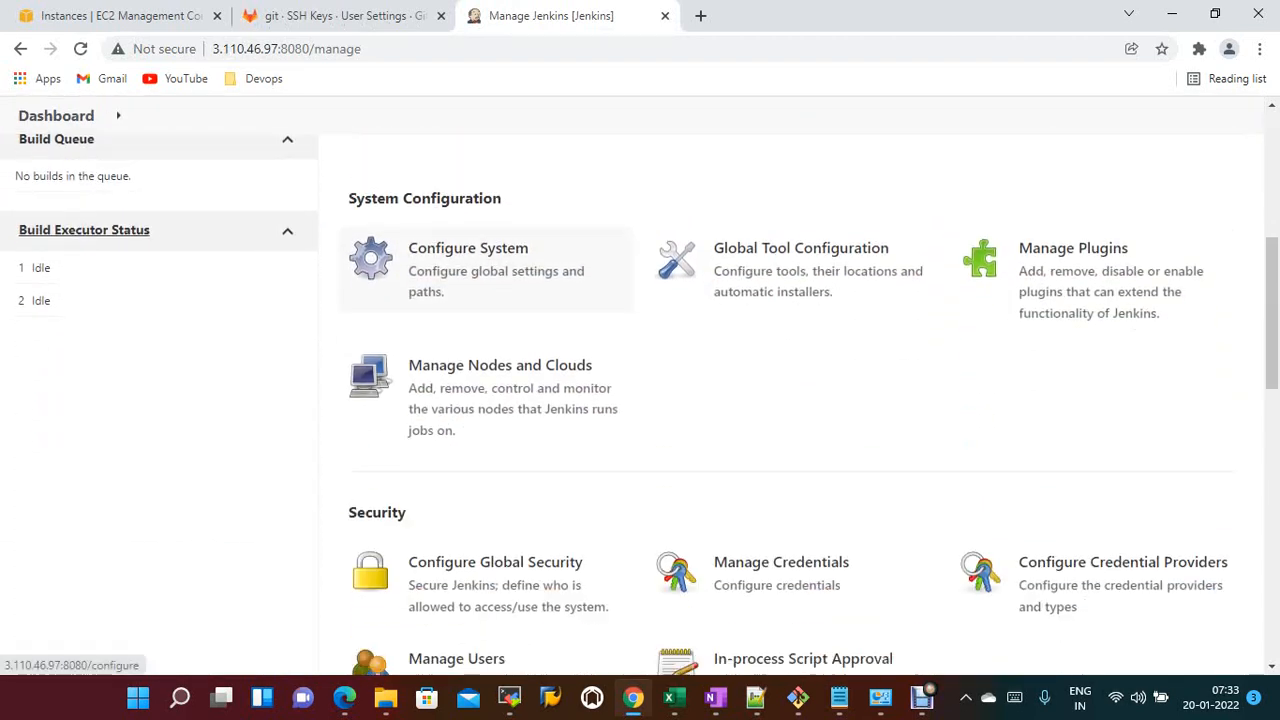
pyautogui.click(760, 490)
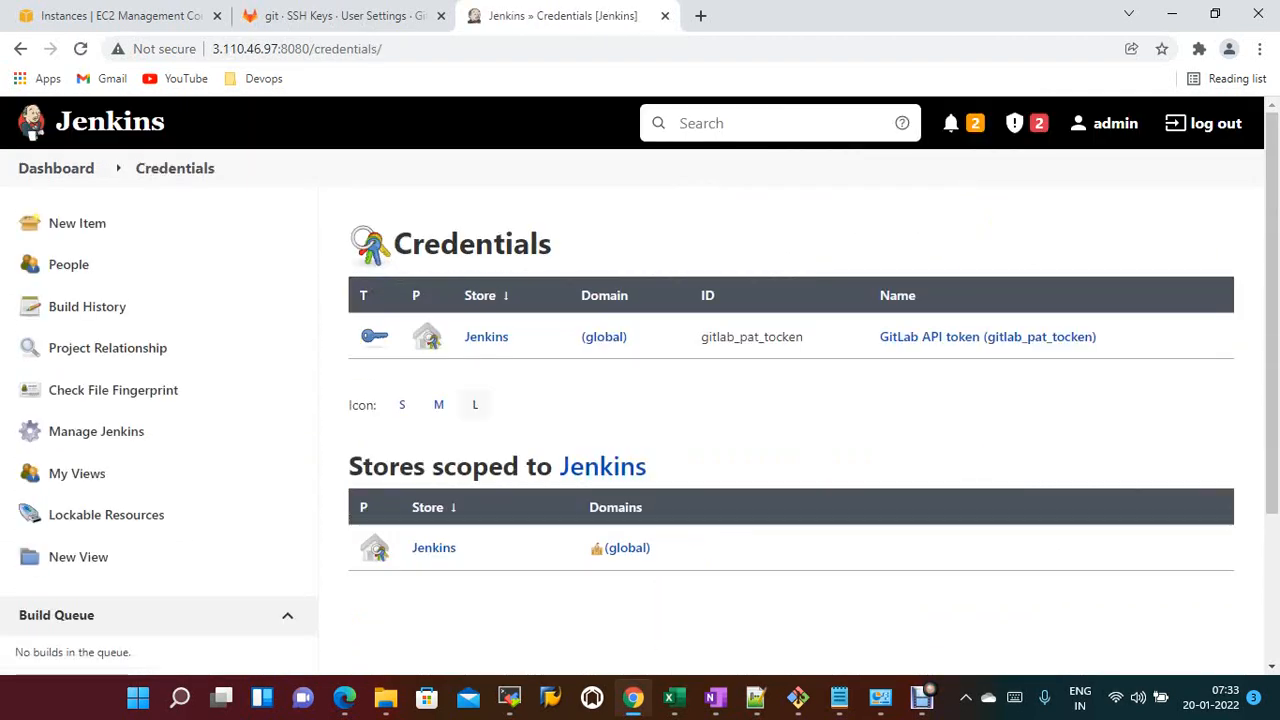
pyautogui.click(434, 547)
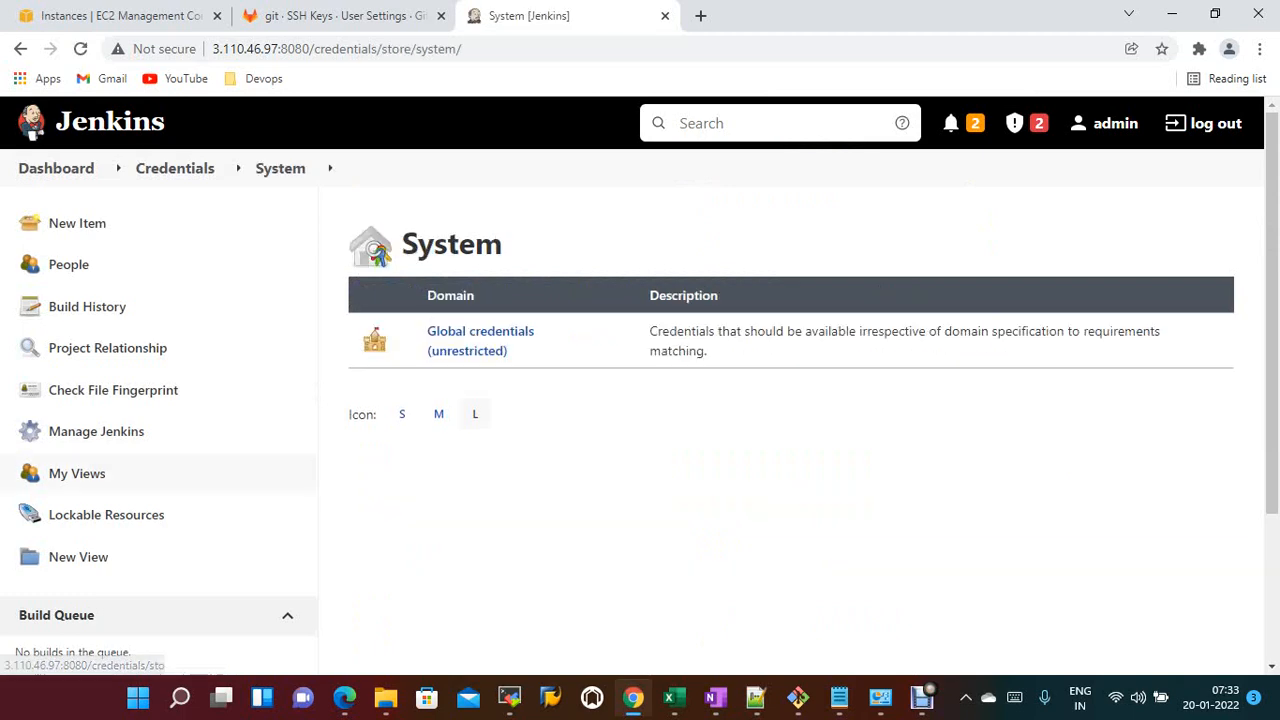
pyautogui.click(522, 334)
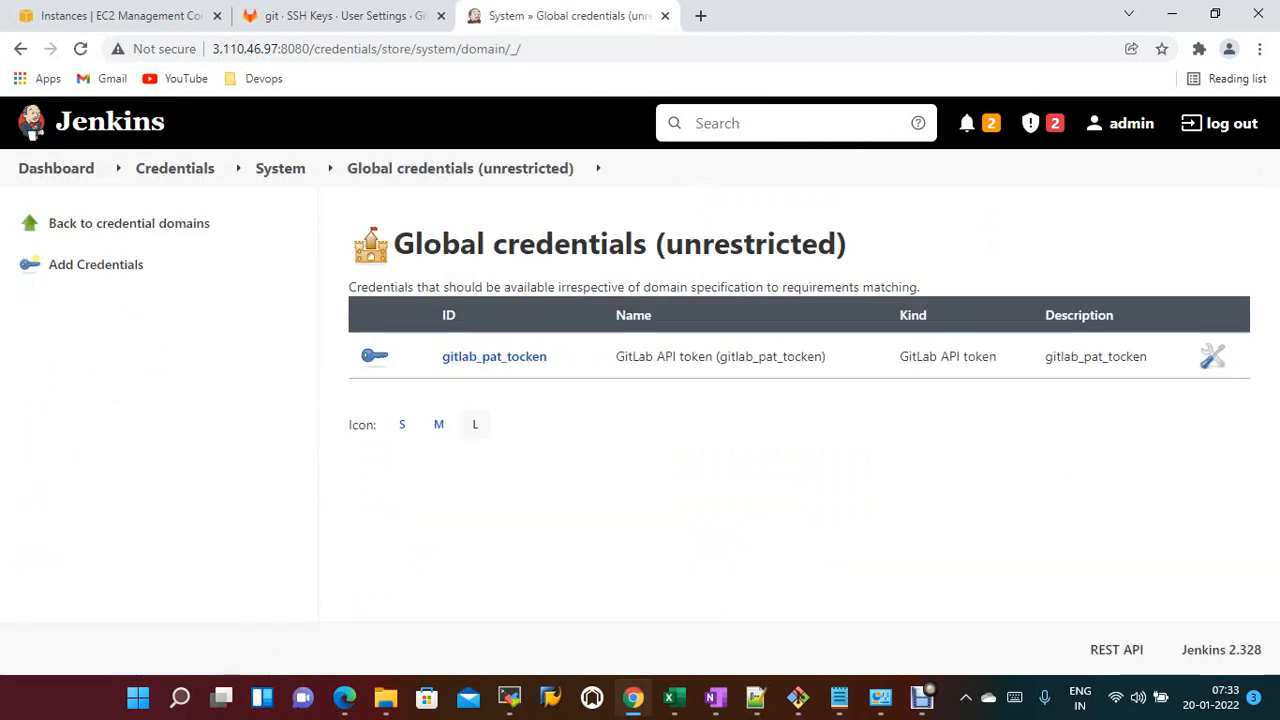
# - Start adding a global credential and set its kind to SSH Username with private key
pyautogui.click(96, 264)
pyautogui.click(652, 260)
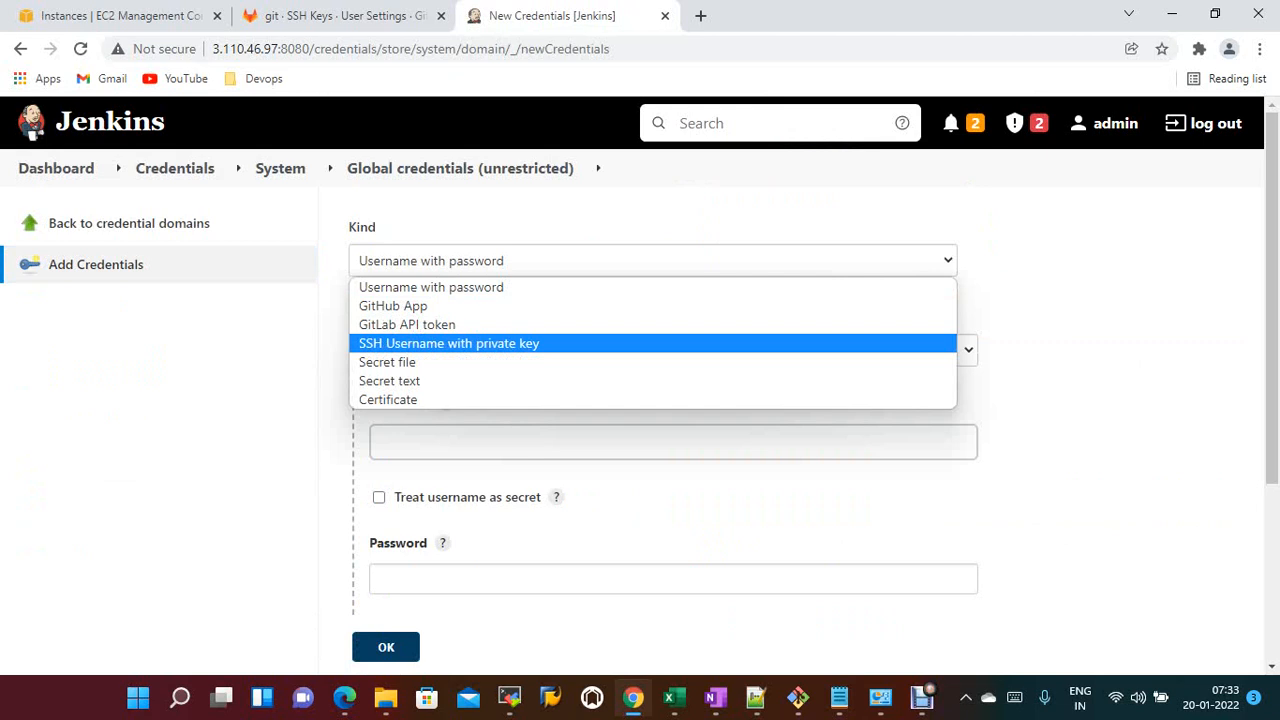
pyautogui.press('Return')
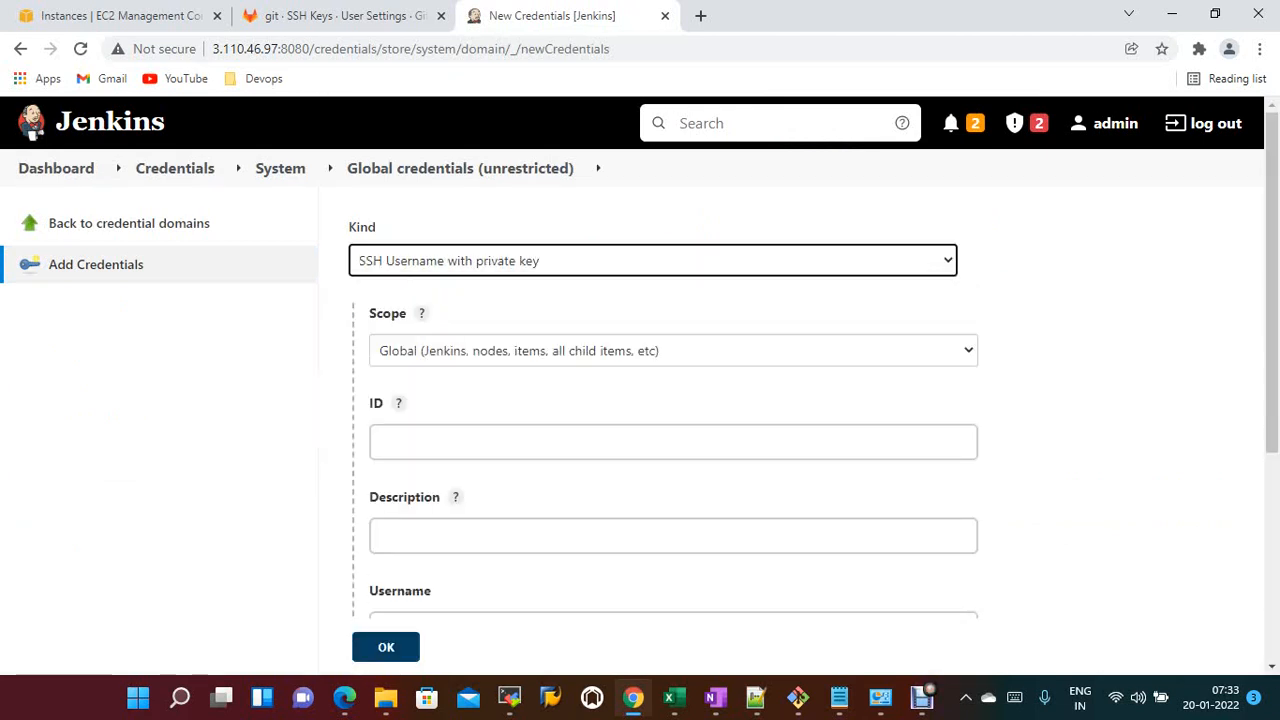
# - Set the new SSH credential's ID to gitlab_jenkin_key
pyautogui.scroll(-1, 673, 400)
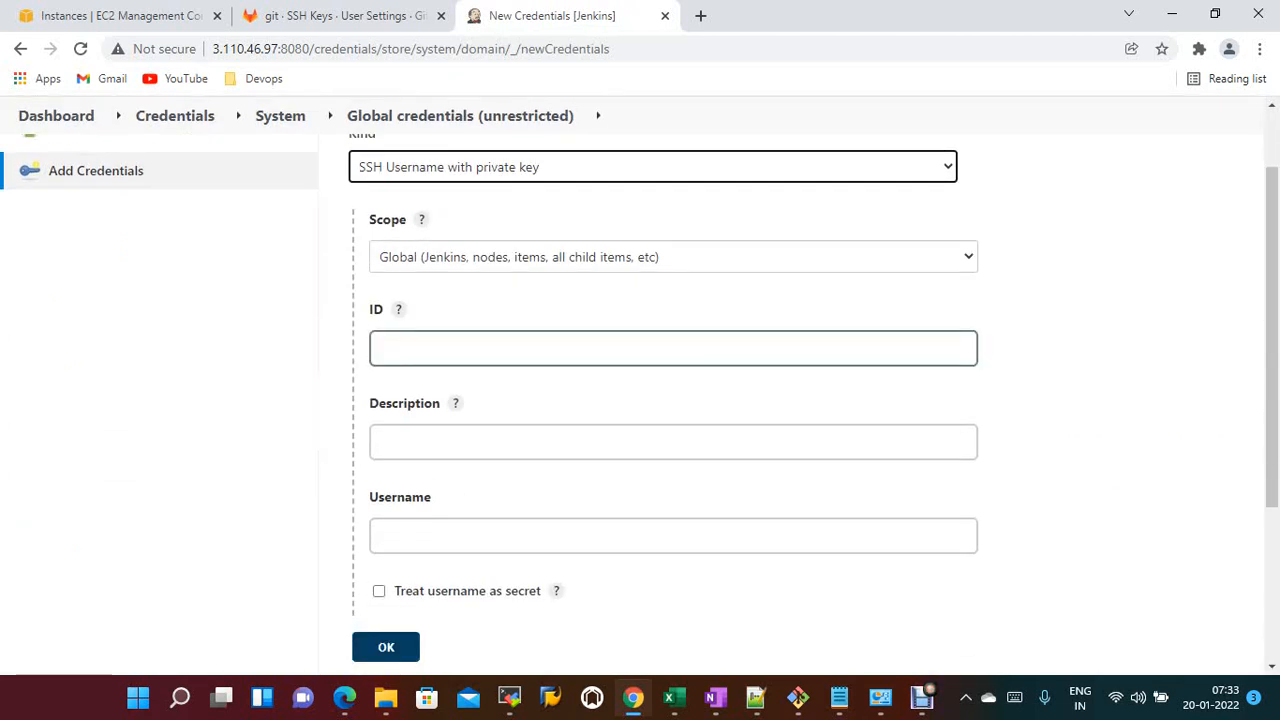
pyautogui.click(673, 348)
pyautogui.write('g')
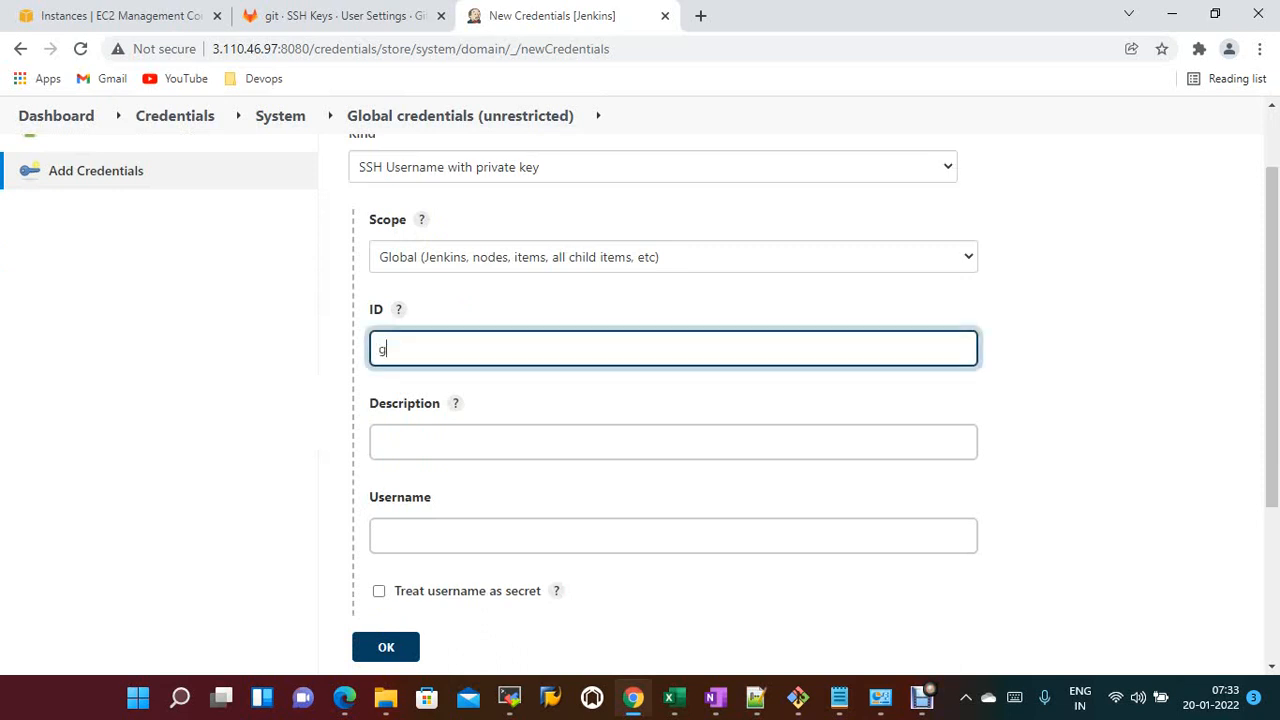
pyautogui.write('itlab_jenkin_key')
# - Set the credential's description to gitlab_jenkin_key and its username to git
pyautogui.hotkey('ctrl', 'a')
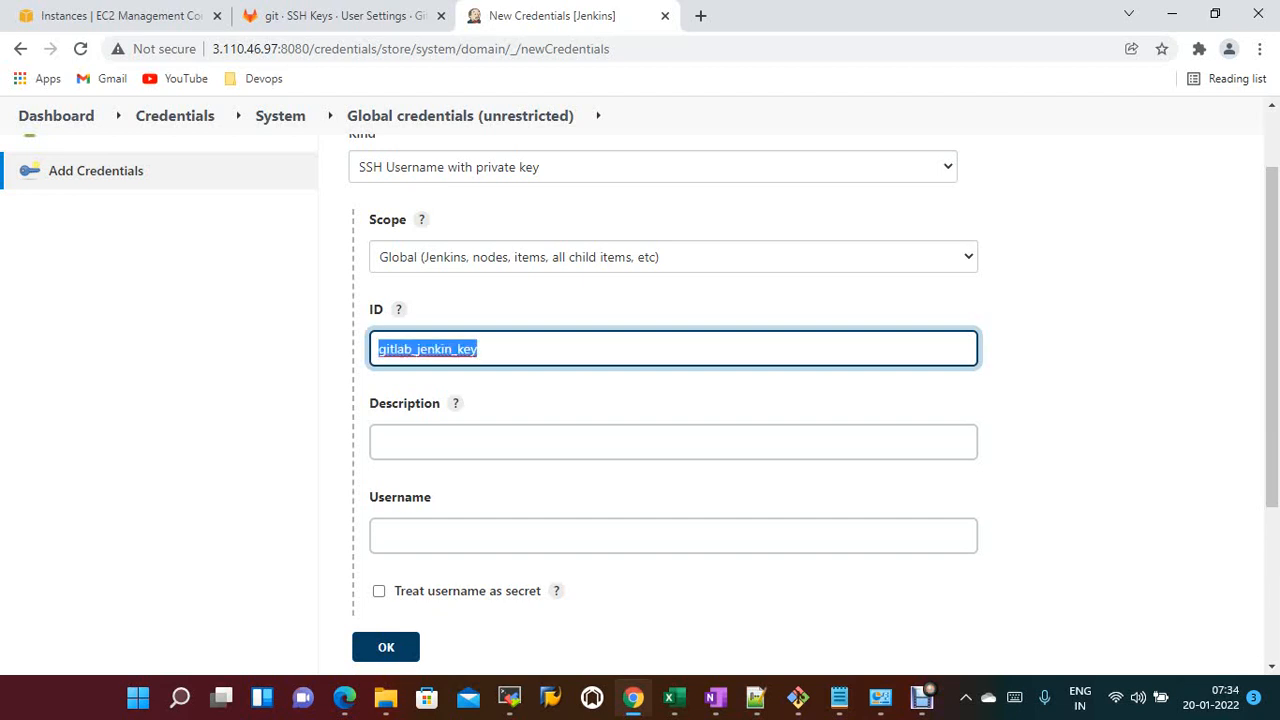
pyautogui.press('Tab')
pyautogui.press('Tab')
pyautogui.hotkey('ctrl', 'v')
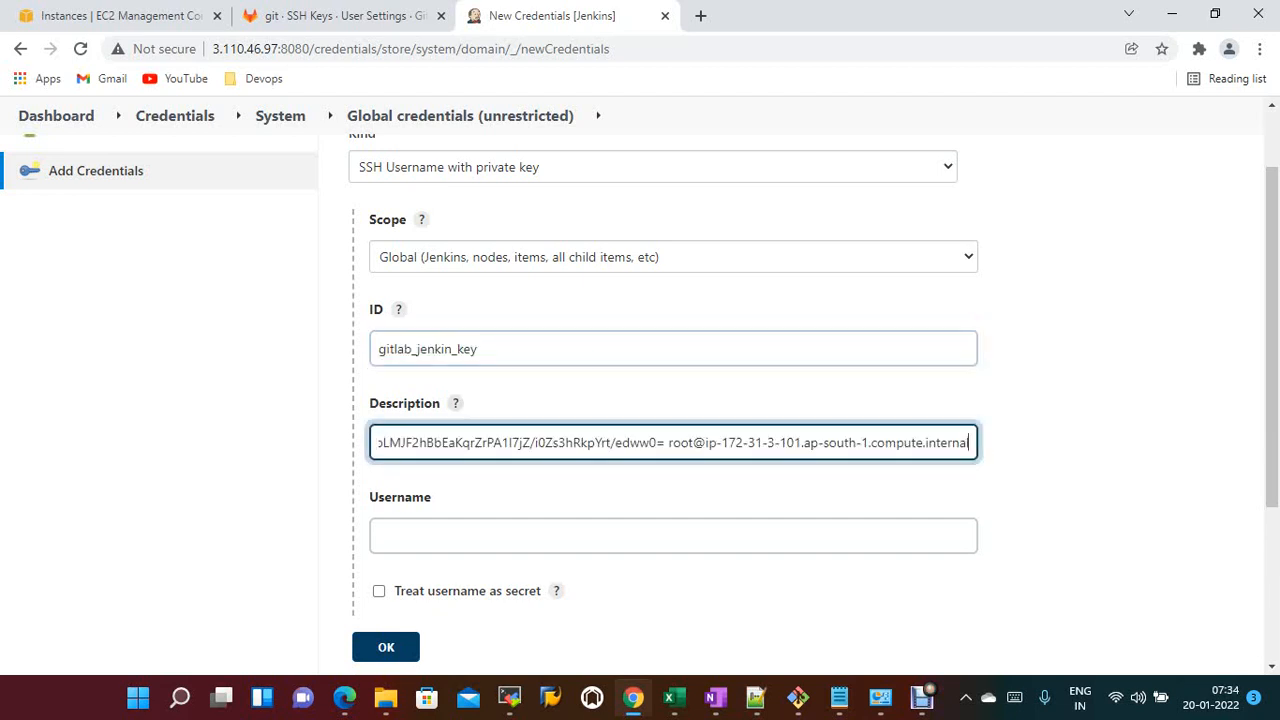
pyautogui.hotkey('ctrl', 'a')
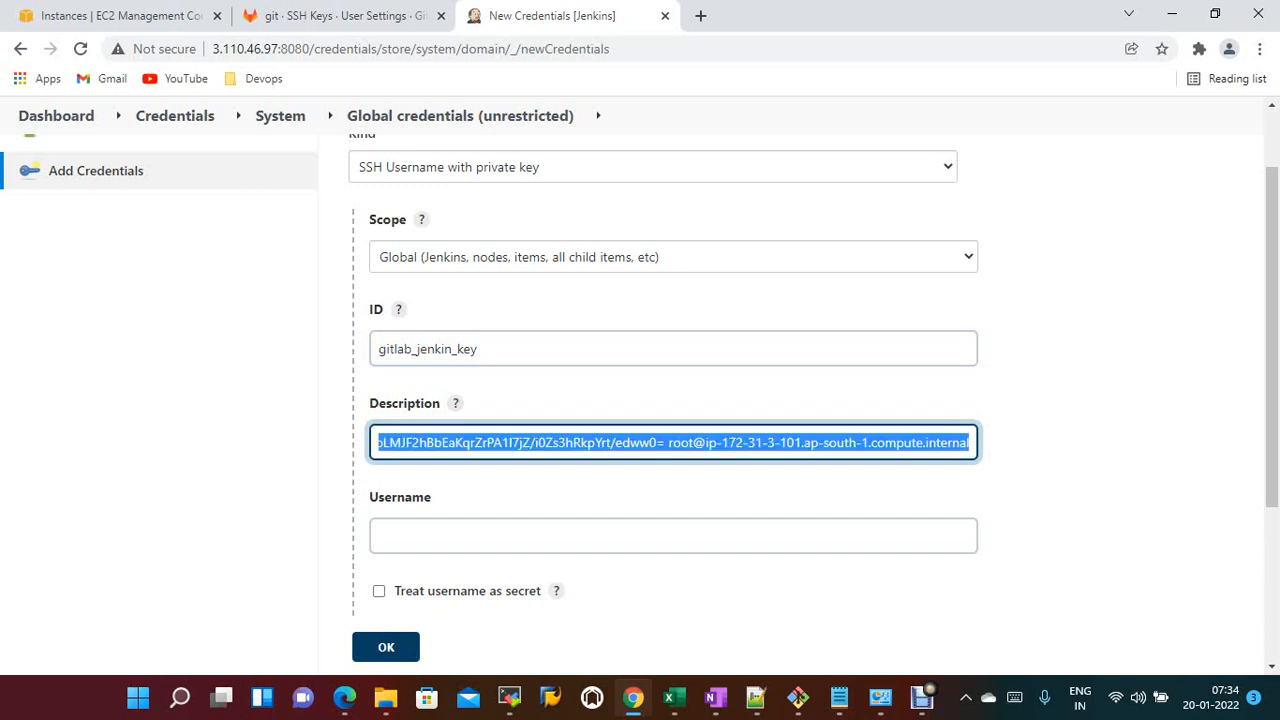
pyautogui.press('BackSpace')
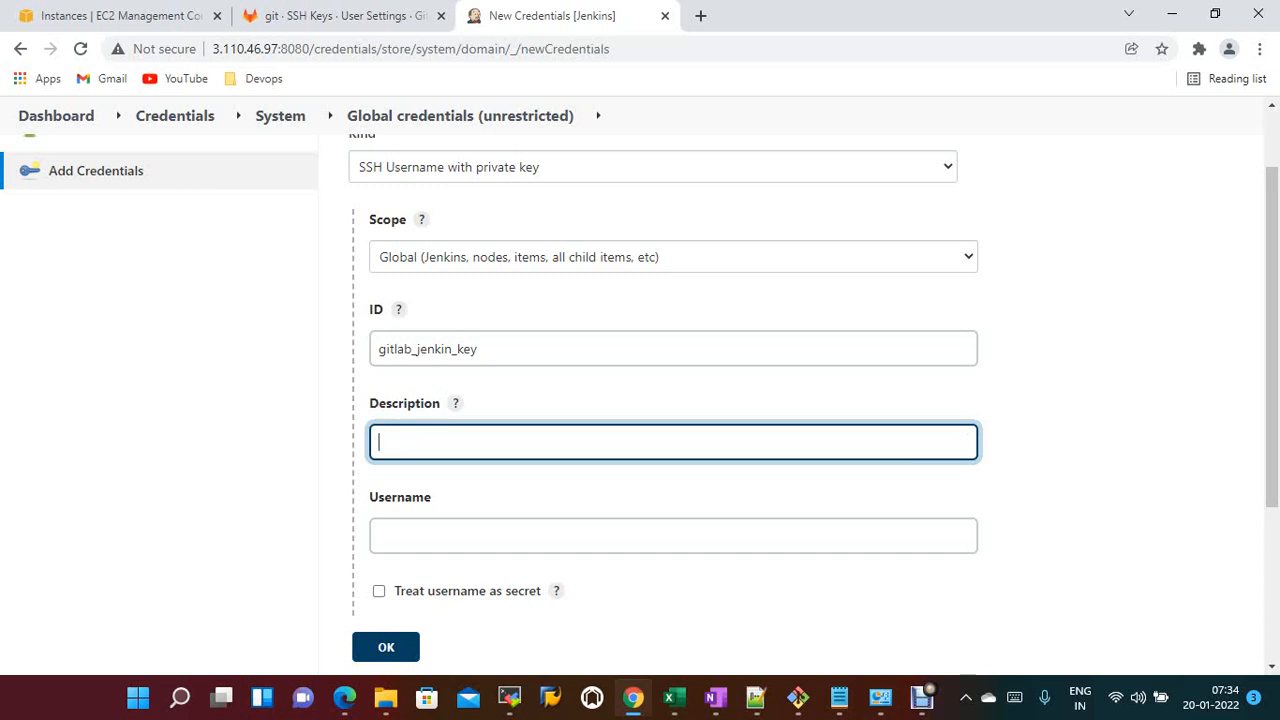
pyautogui.write('gitlab_jenkin_key')
pyautogui.press('Tab')
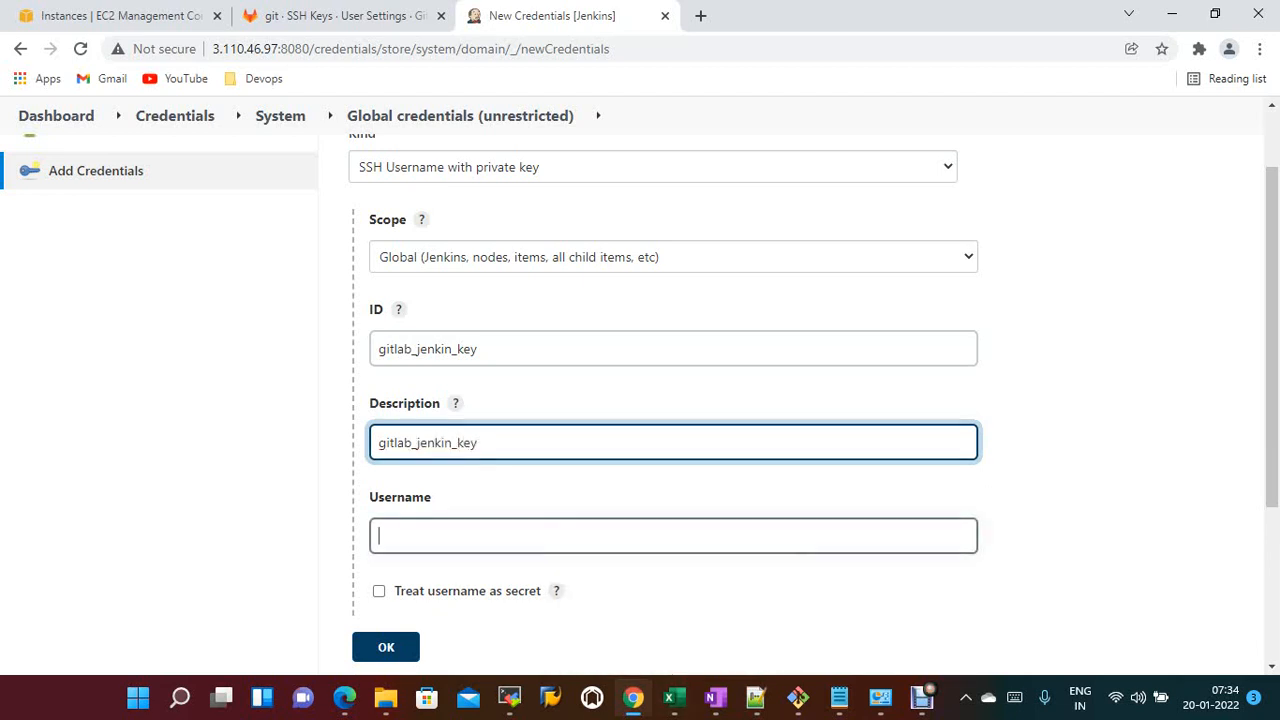
pyautogui.write('git')
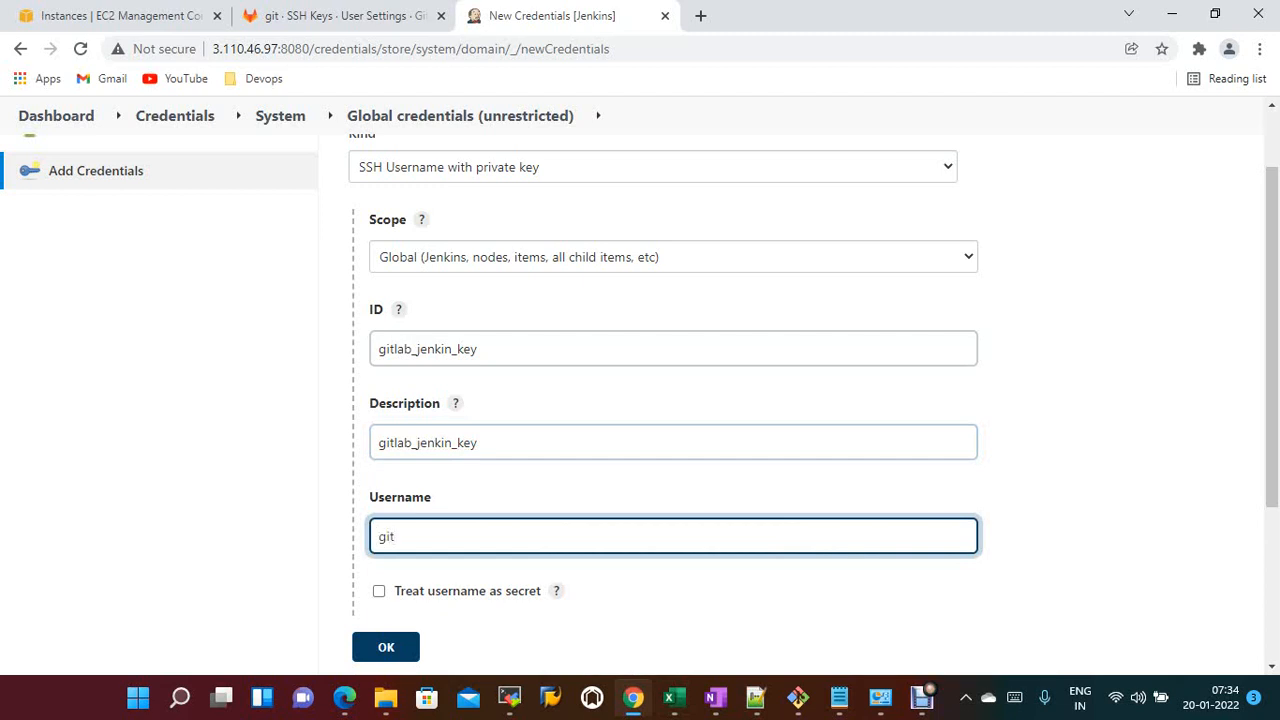
# - Choose to enter the private key directly and open its empty Key field for a new secret
pyautogui.scroll(-2, 640, 400)
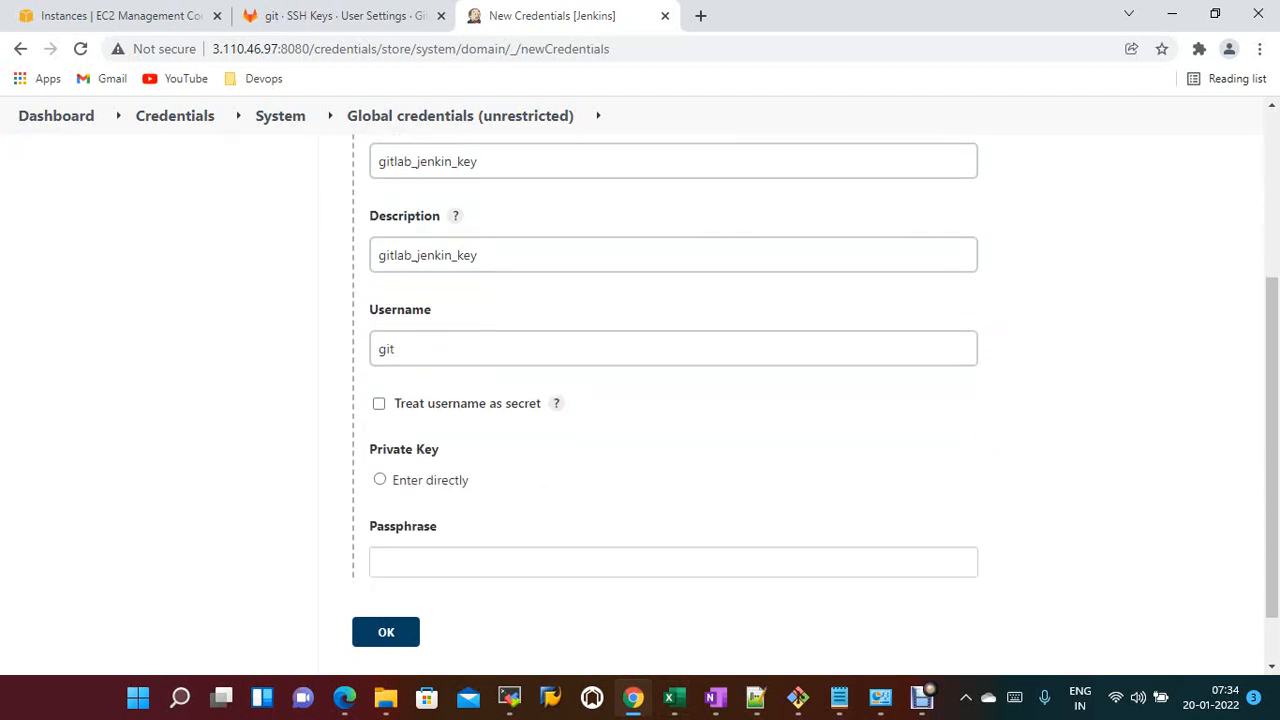
pyautogui.click(380, 480)
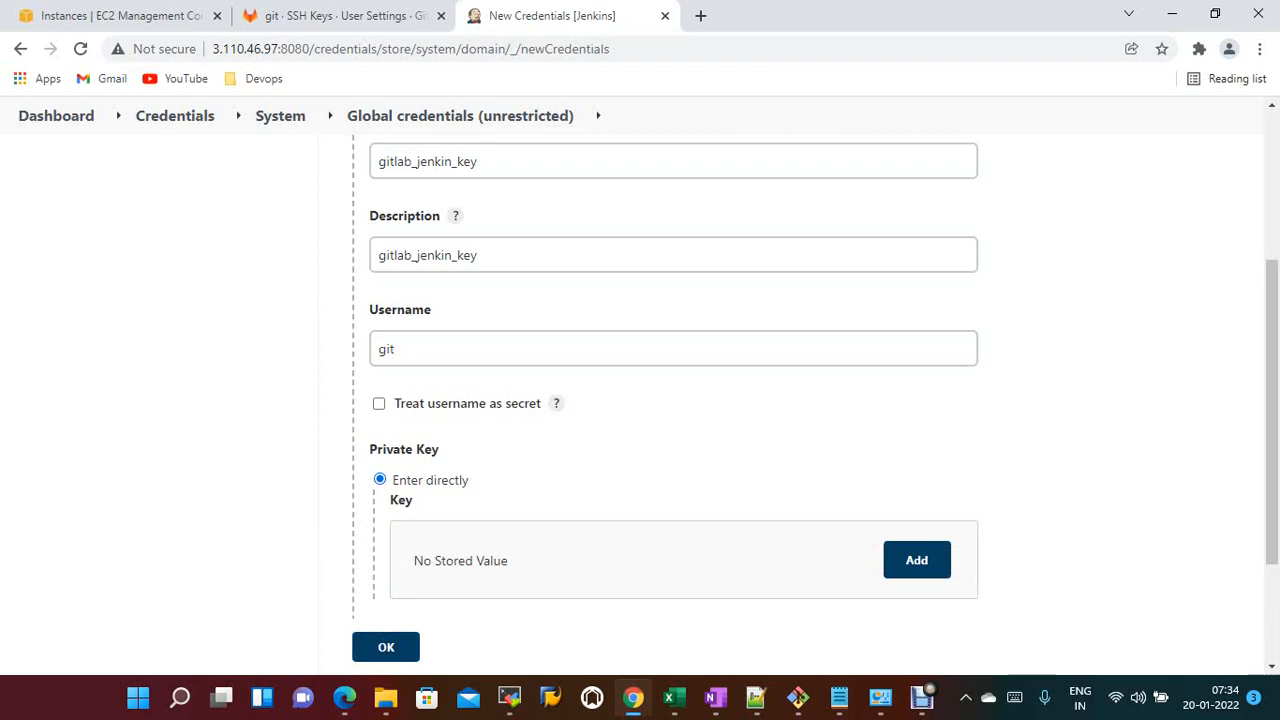
pyautogui.scroll(-2, 640, 400)
pyautogui.click(917, 382)
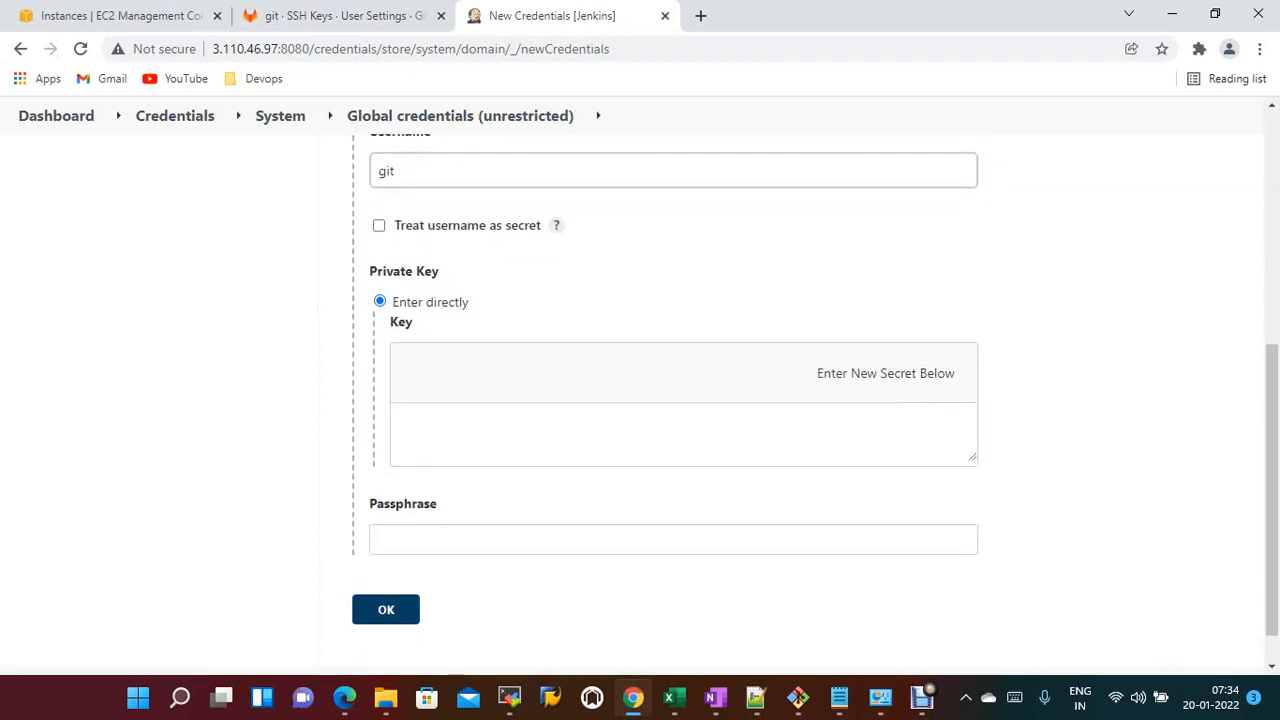
pyautogui.click(684, 432)
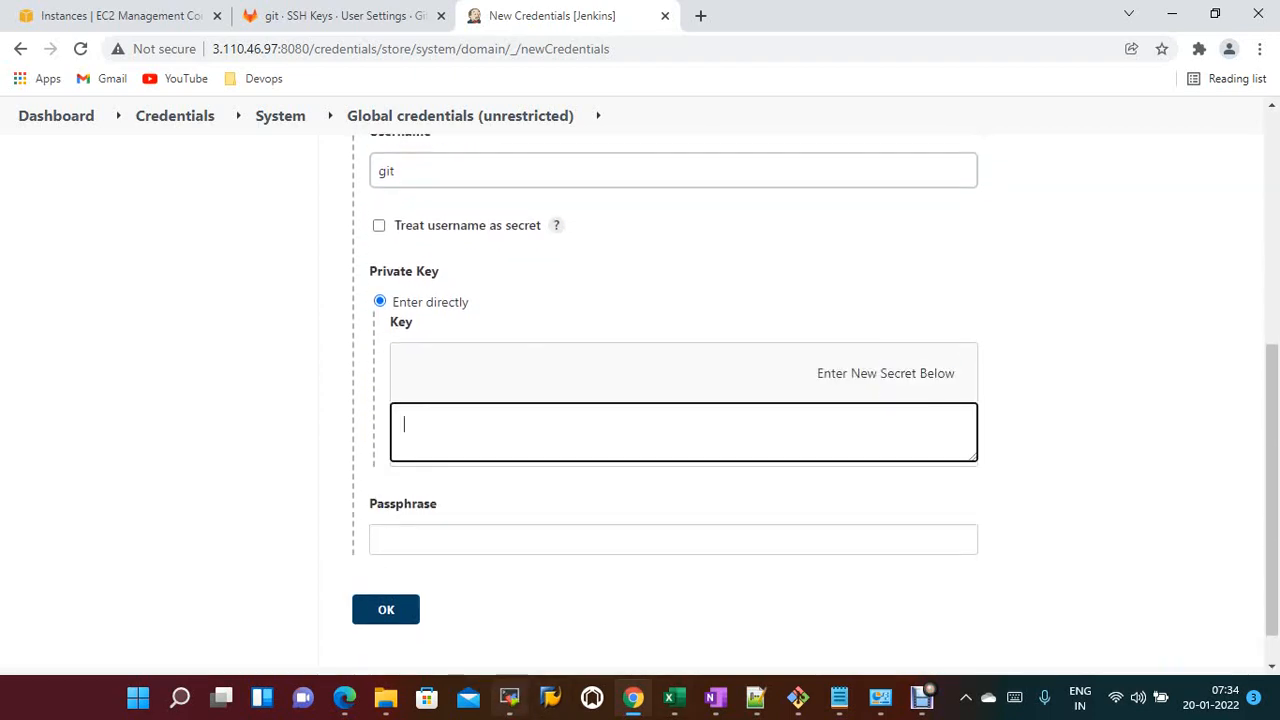
# - Switch to MobaXterm and copy the whole OpenSSH private key from the id_rsa output, including its BEGIN and END lines
pyautogui.click(509, 697)
pyautogui.scroll(2, 640, 400)
pyautogui.scroll(2, 640, 400)
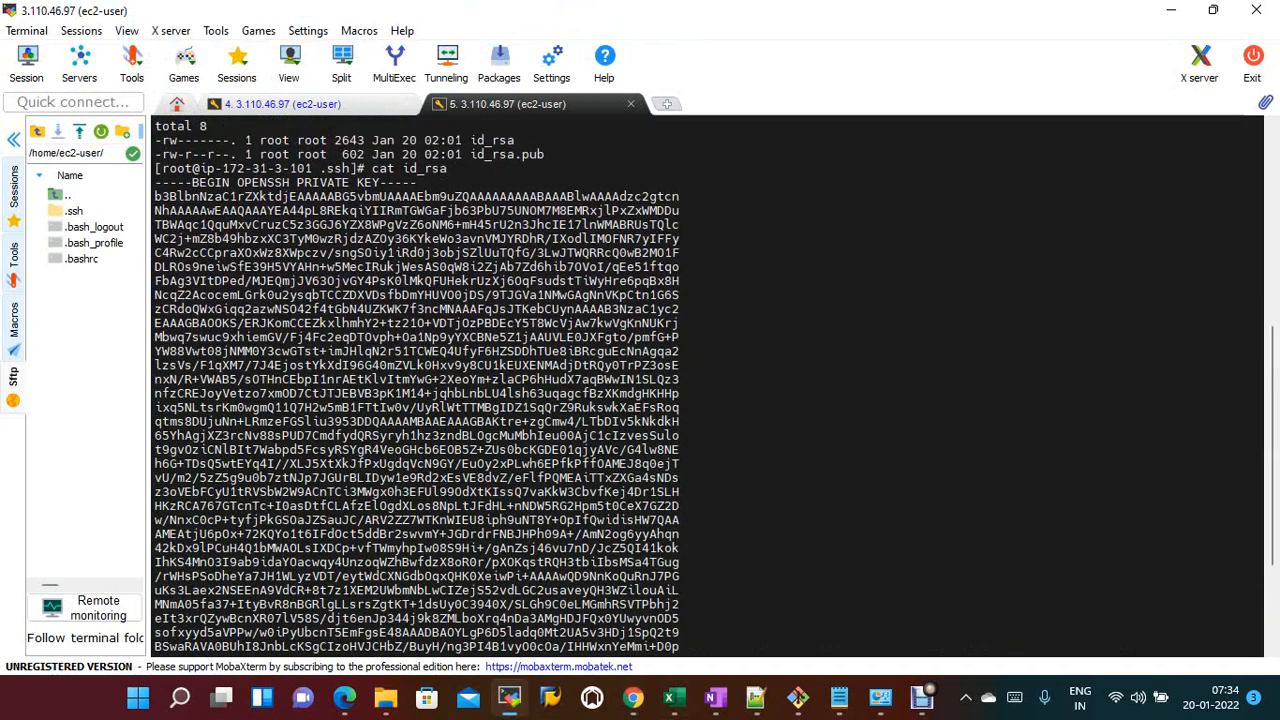
pyautogui.moveTo(155, 182); pyautogui.dragTo(155, 562)
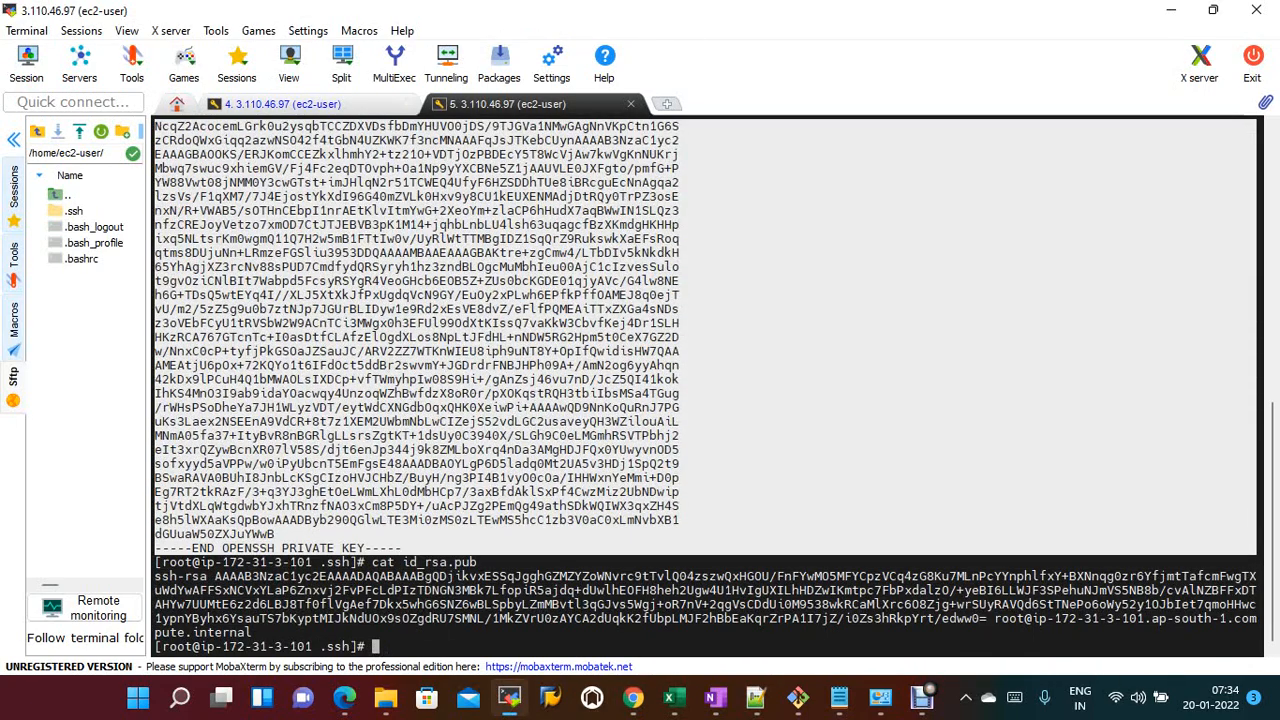
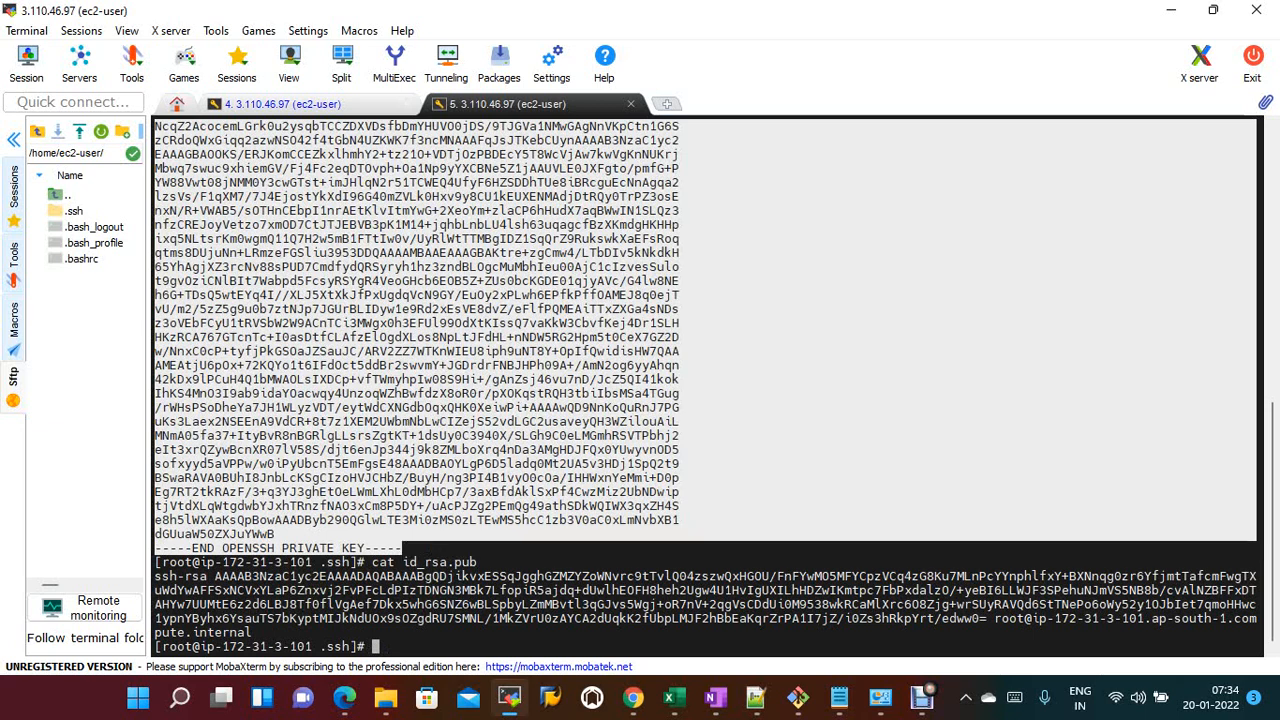
# - Return to Jenkins in Chrome, paste the SSH private key into the Key field and save the credential
pyautogui.click(633, 697)
pyautogui.hotkey('ctrl', 'v')
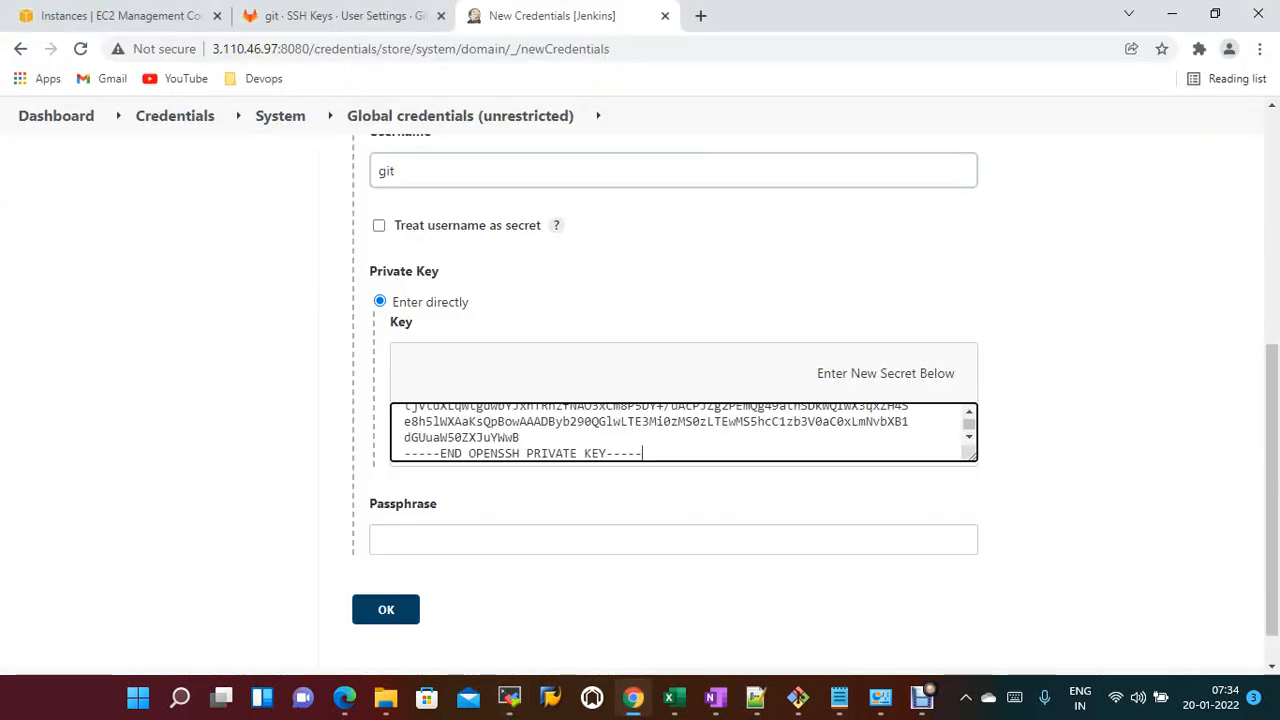
pyautogui.click(690, 600)
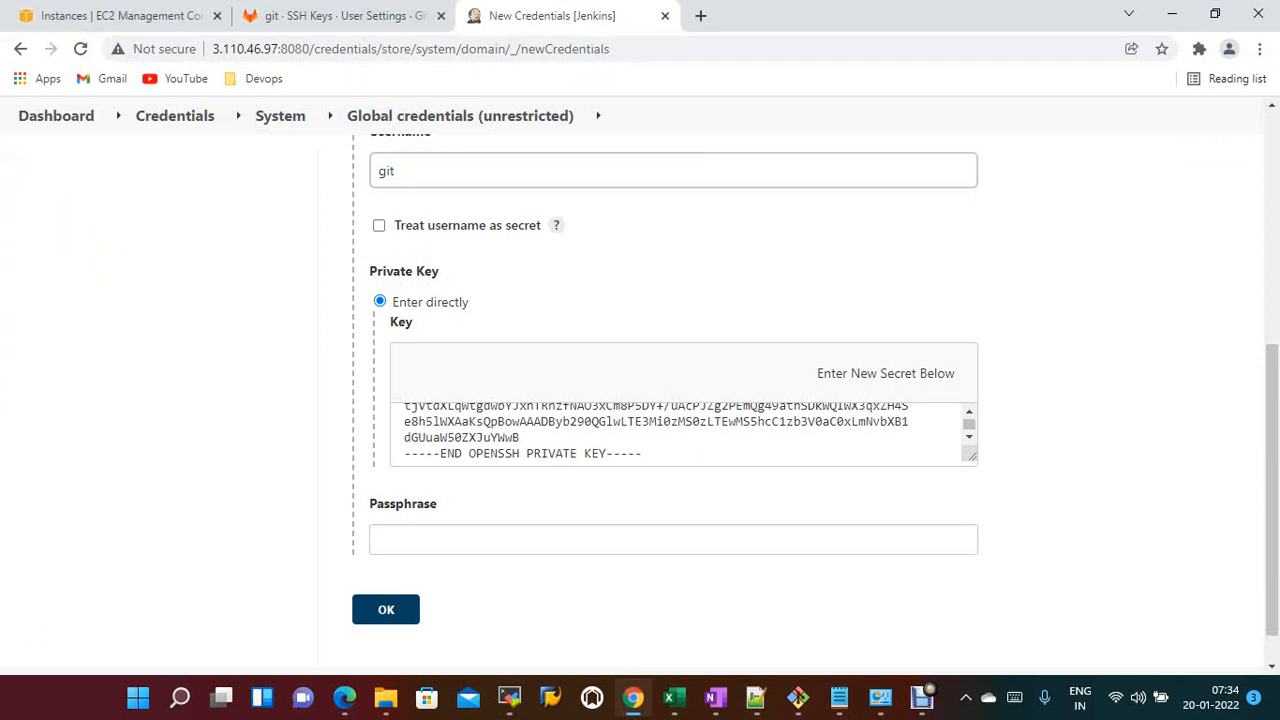
pyautogui.click(386, 609)
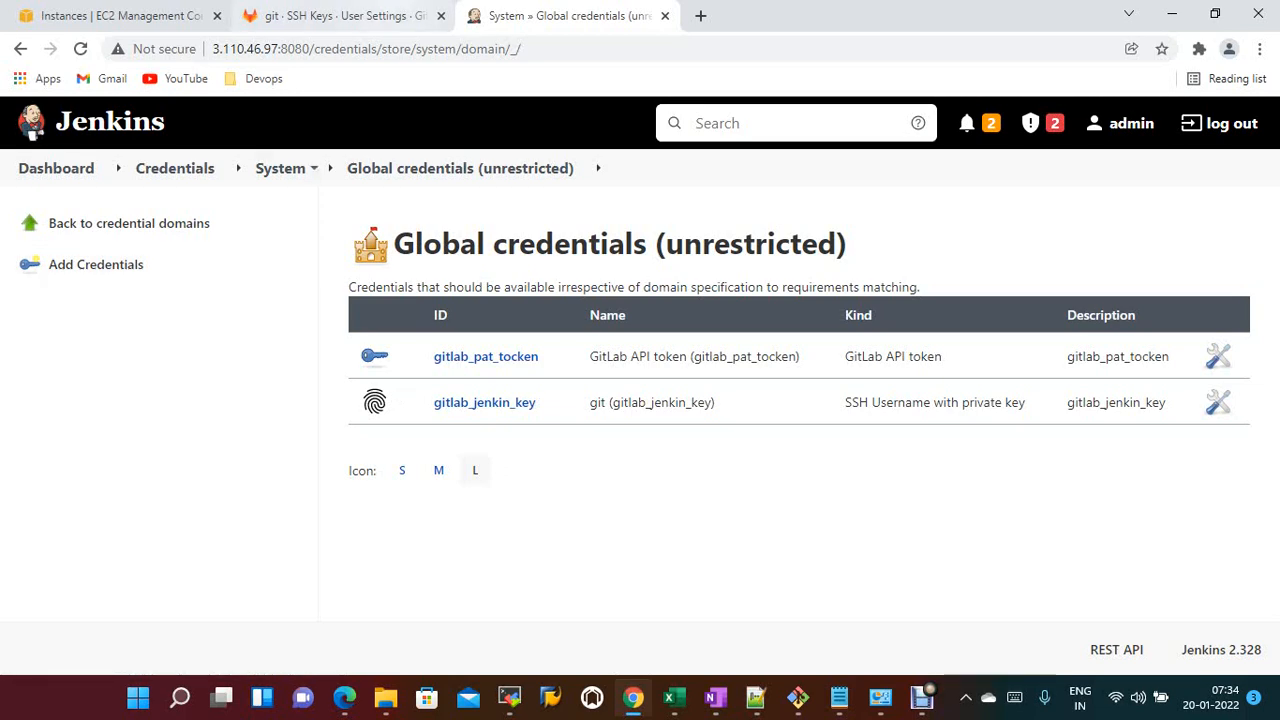
# - View the git SSH key in GitLab and open the Manage Credentials page in Jenkins
pyautogui.click(340, 16)
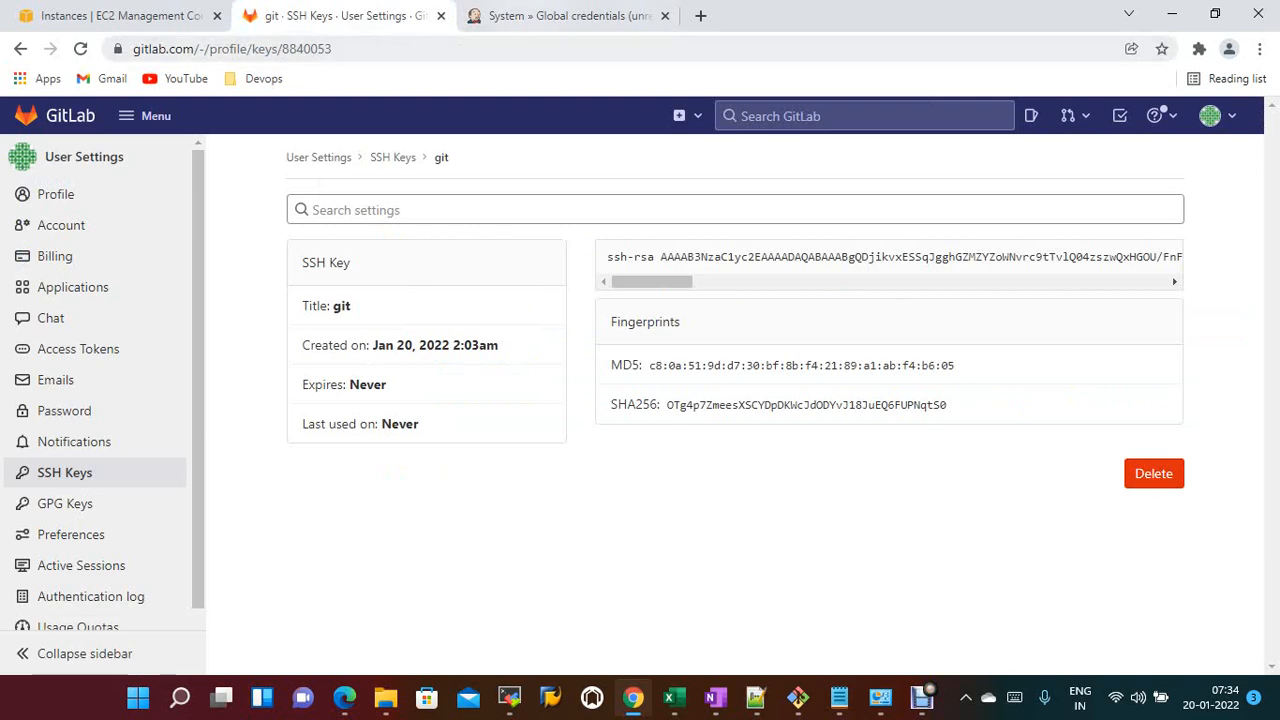
pyautogui.click(560, 16)
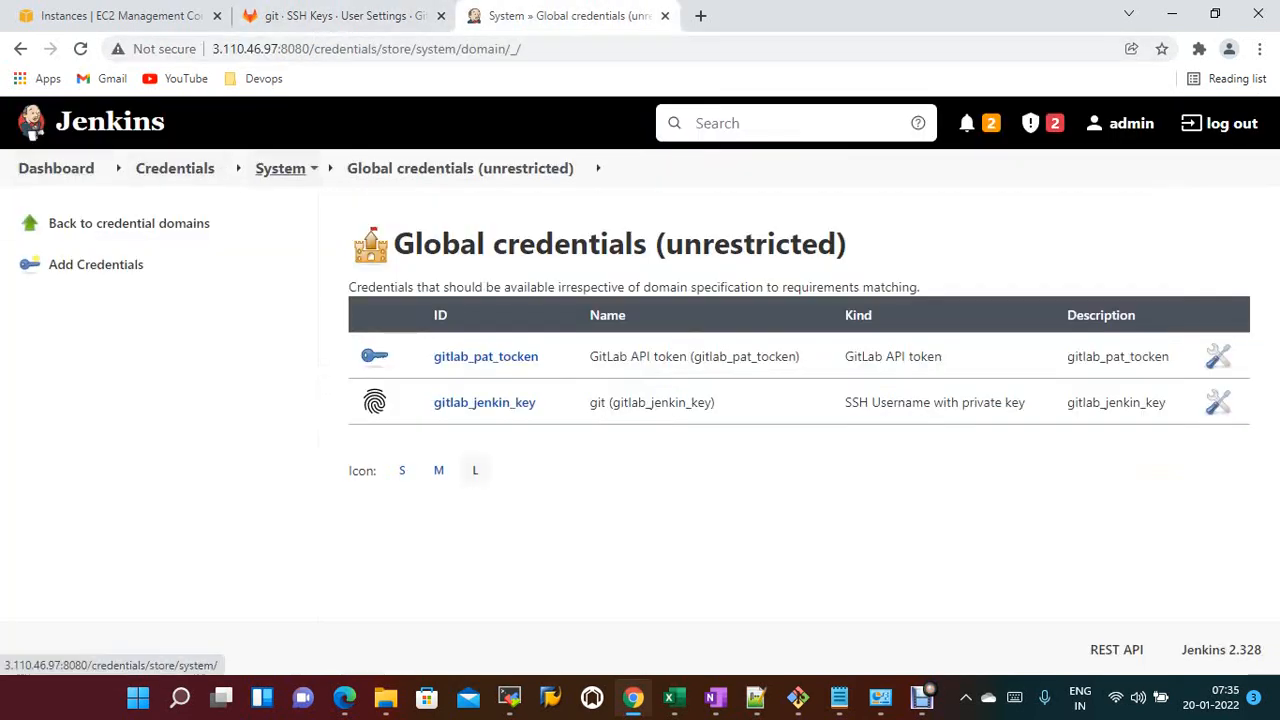
pyautogui.click(280, 168)
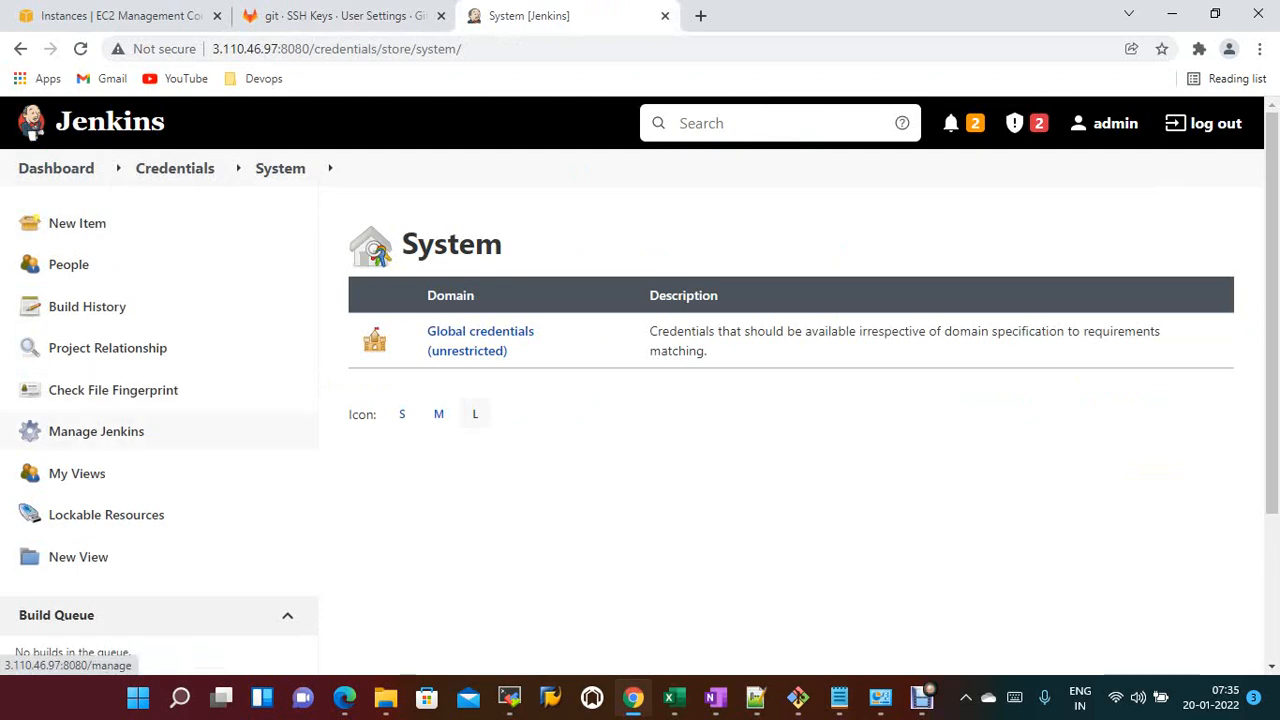
pyautogui.click(96, 431)
pyautogui.scroll(-3, 420, 390)
pyautogui.scroll(-3, 790, 490)
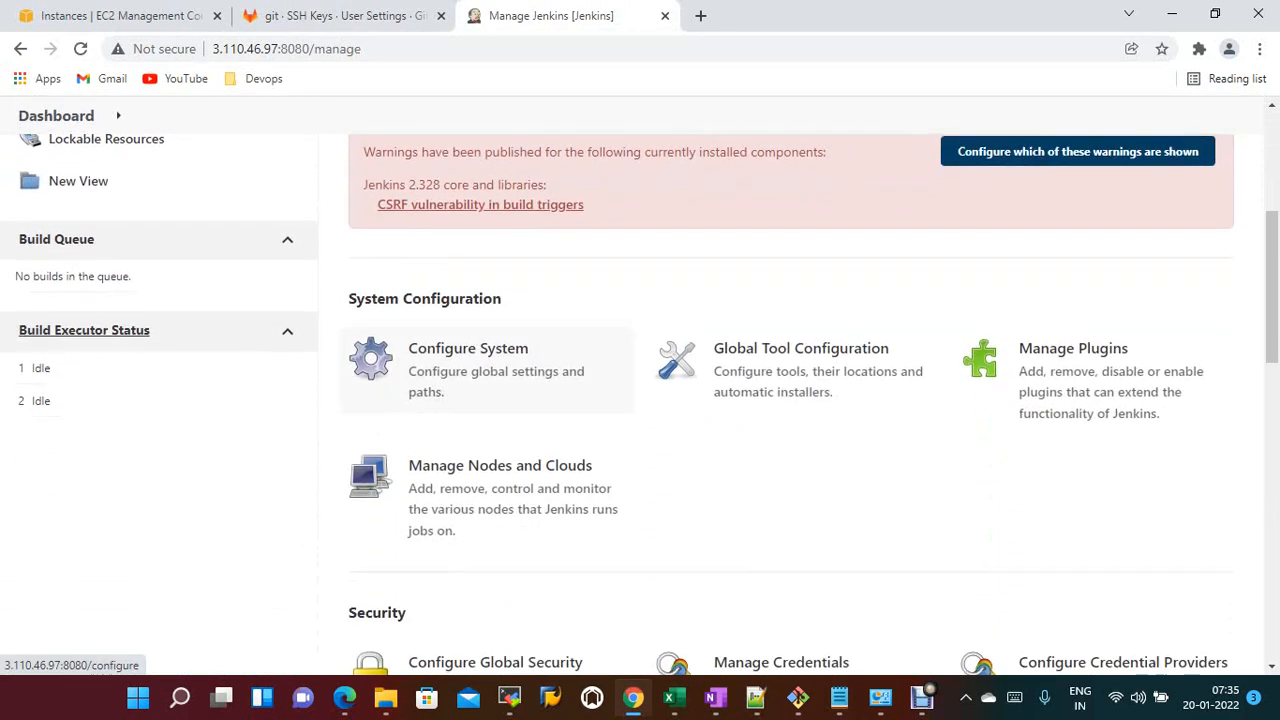
pyautogui.click(780, 487)
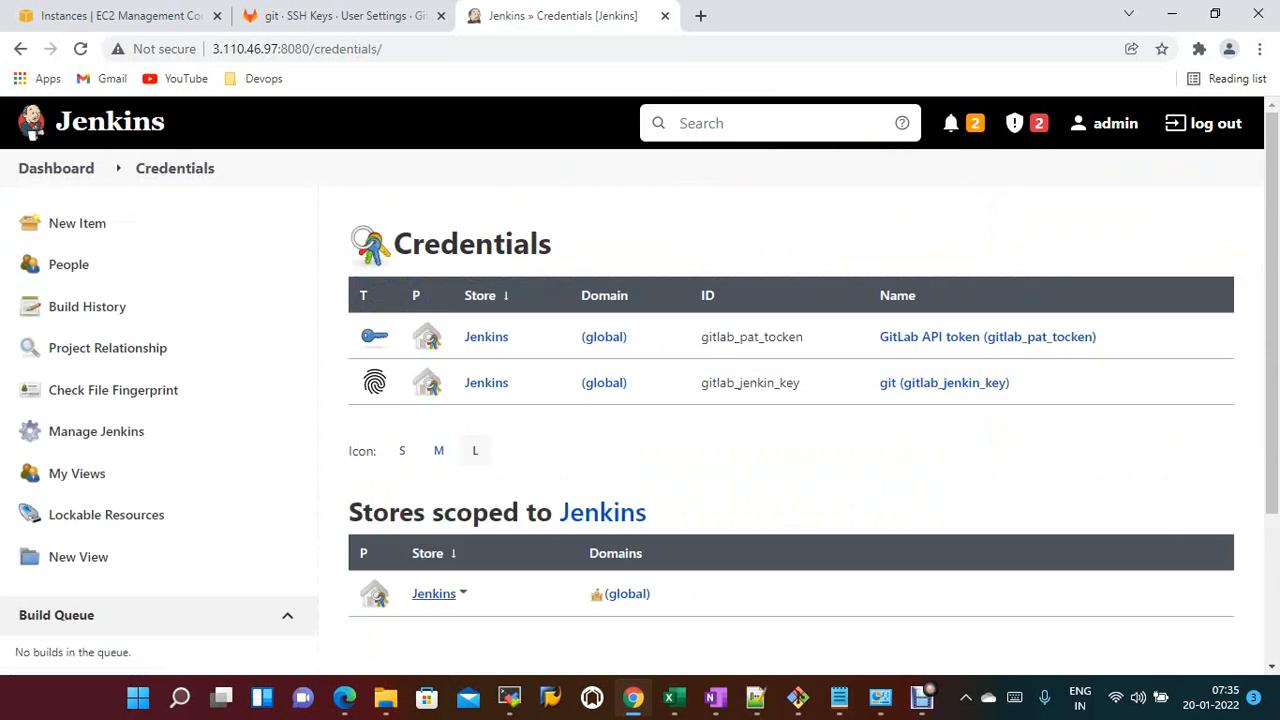
# - Open a new credential form in the Jenkins global credentials domain and review the Username with password fields
pyautogui.click(452, 594)
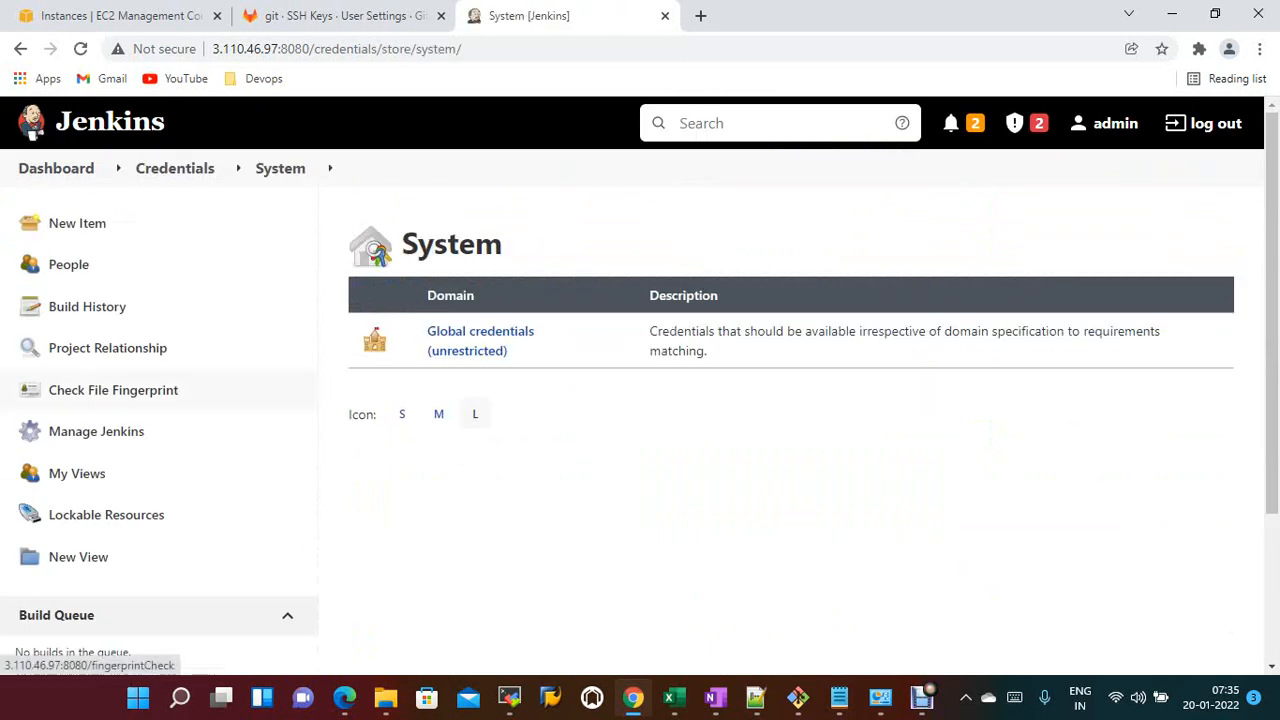
pyautogui.click(478, 339)
pyautogui.click(96, 264)
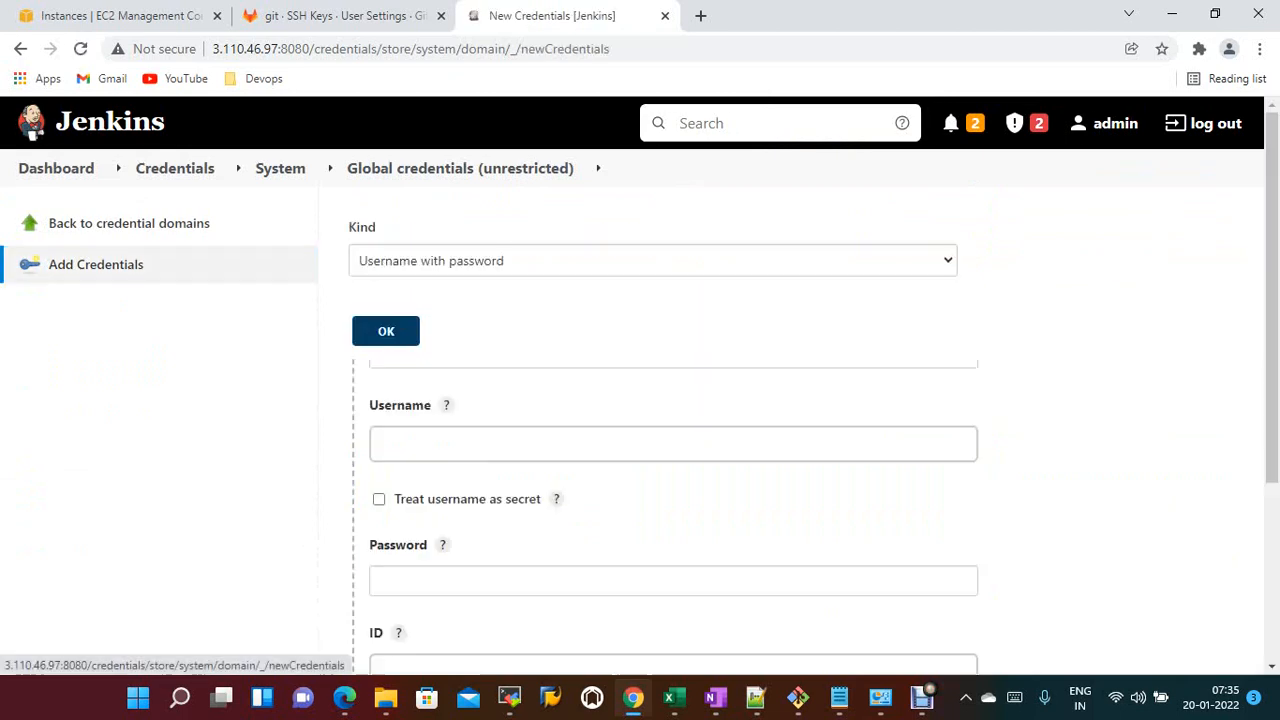
pyautogui.scroll(-3, 660, 400)
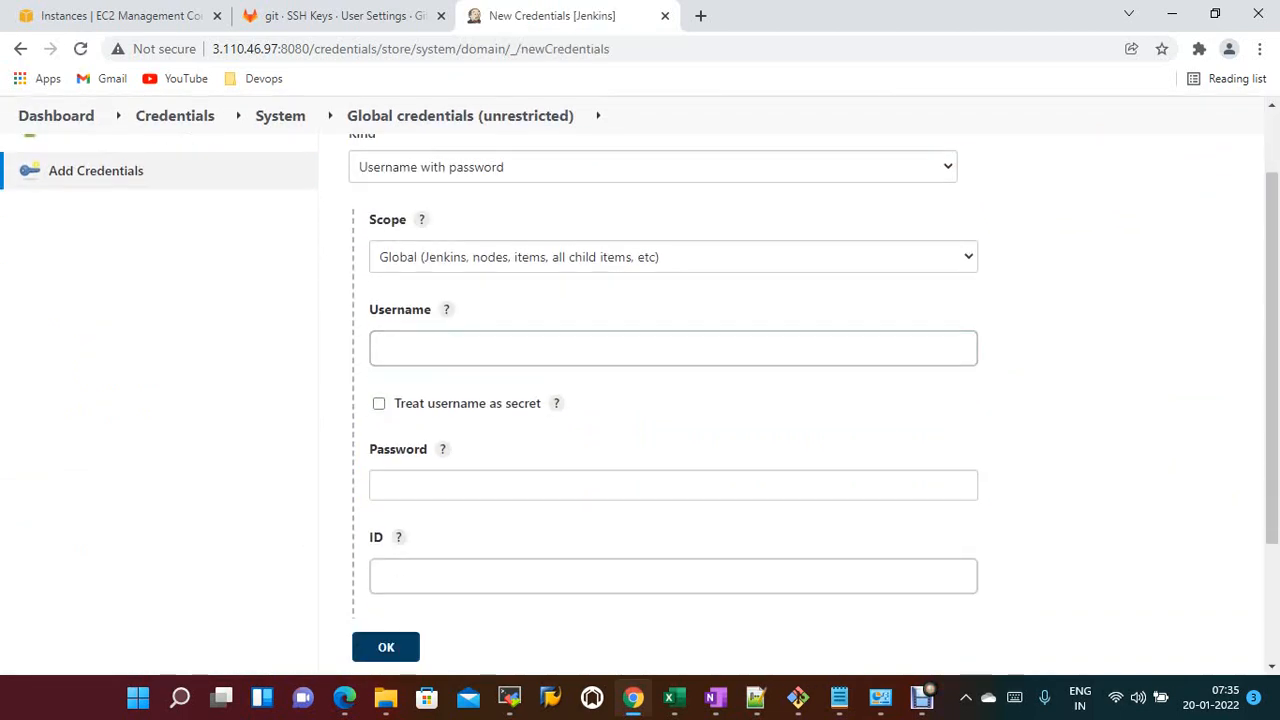
pyautogui.scroll(-1, 640, 400)
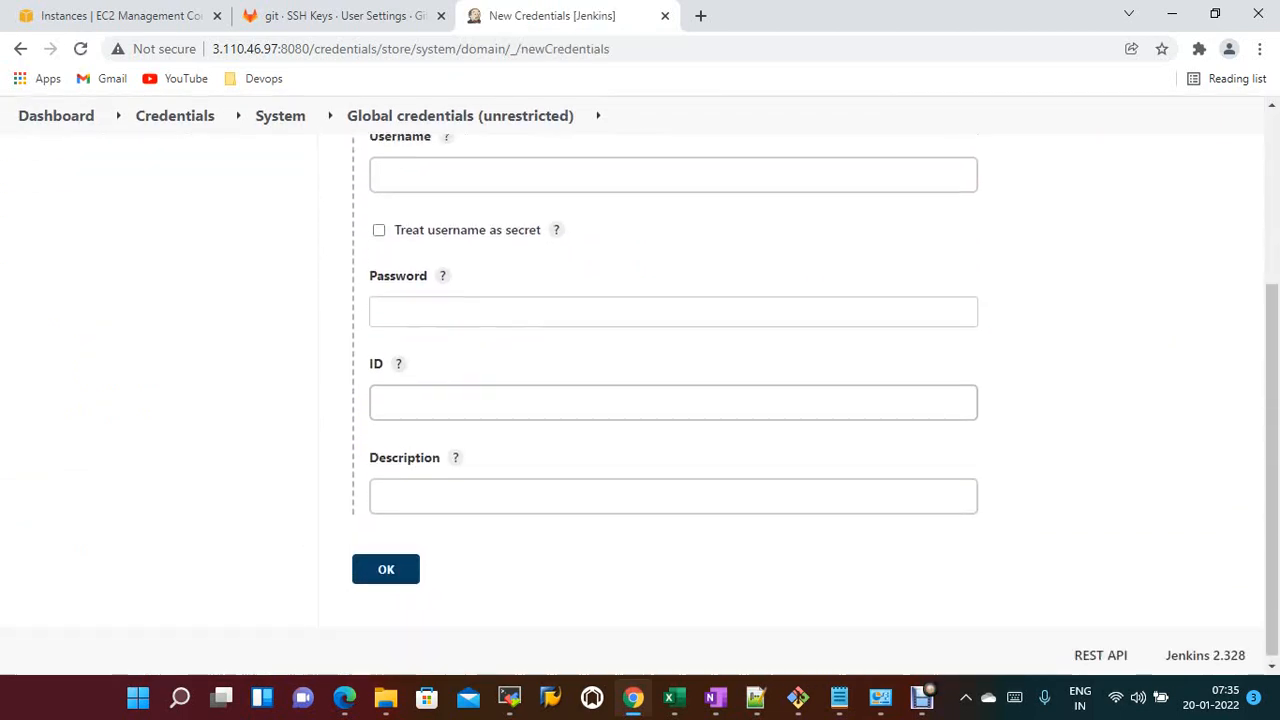
pyautogui.scroll(2, 640, 400)
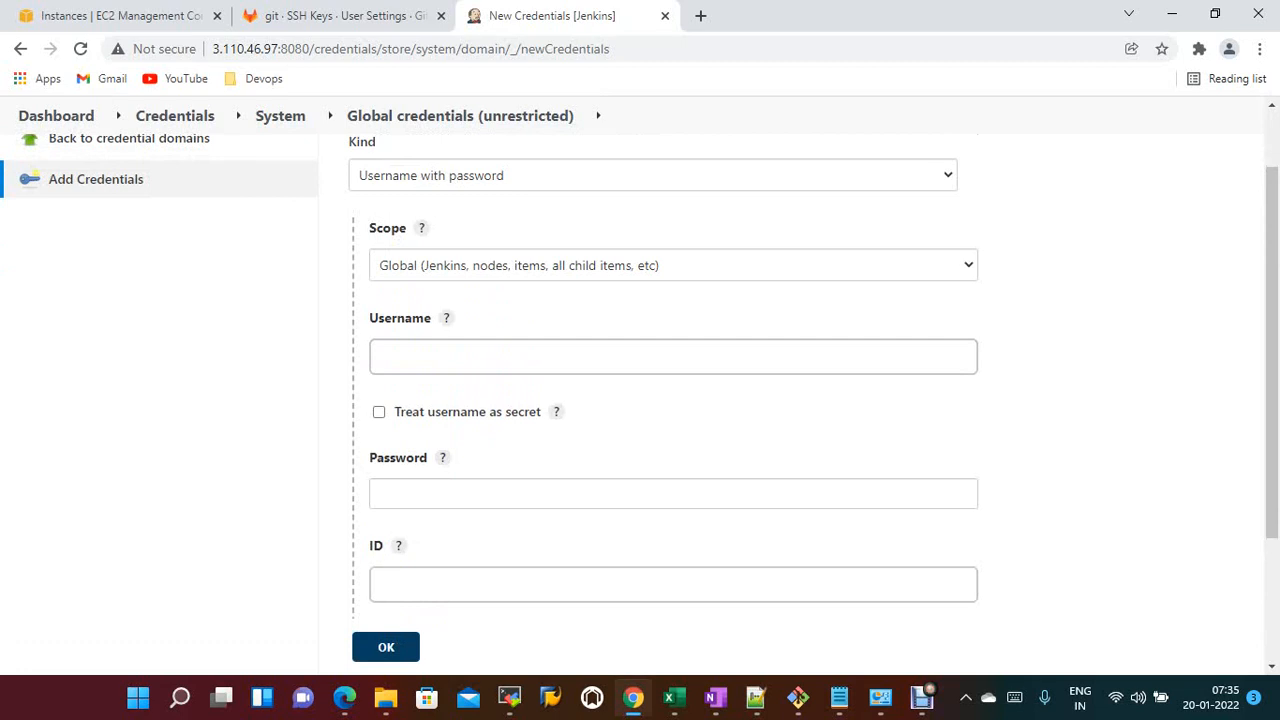
pyautogui.click(673, 357)
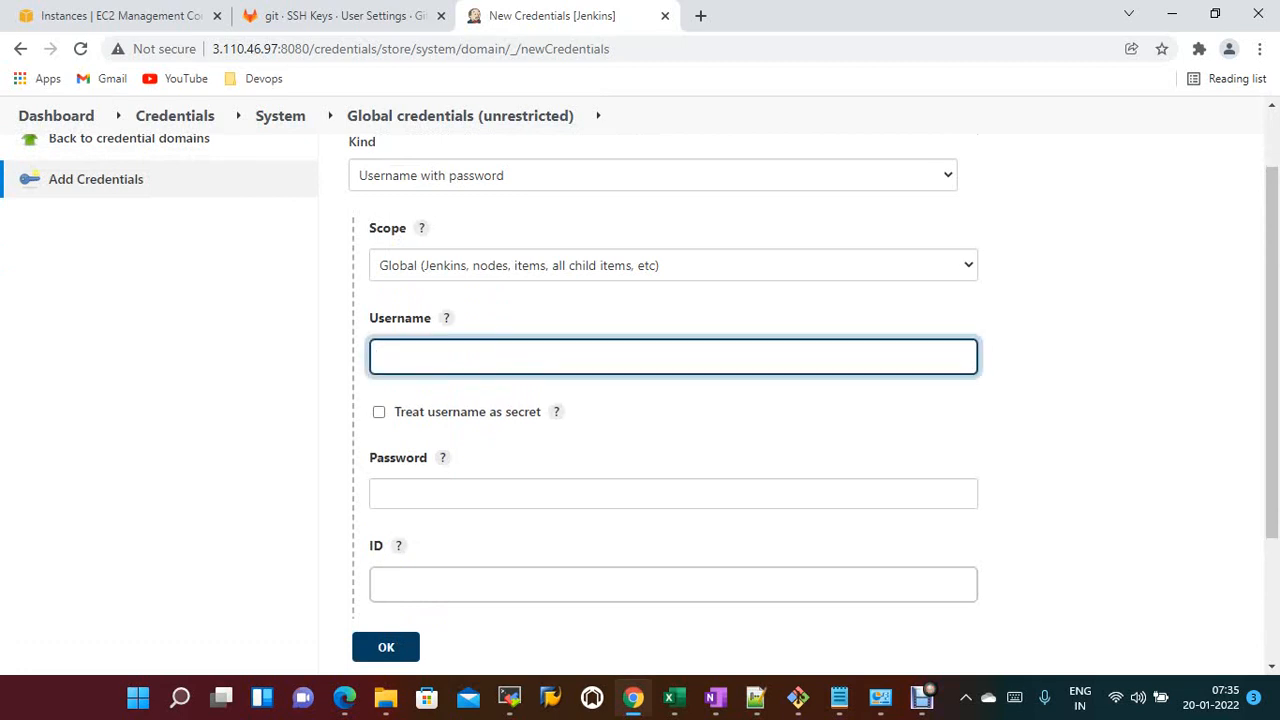
pyautogui.scroll(-1, 640, 400)
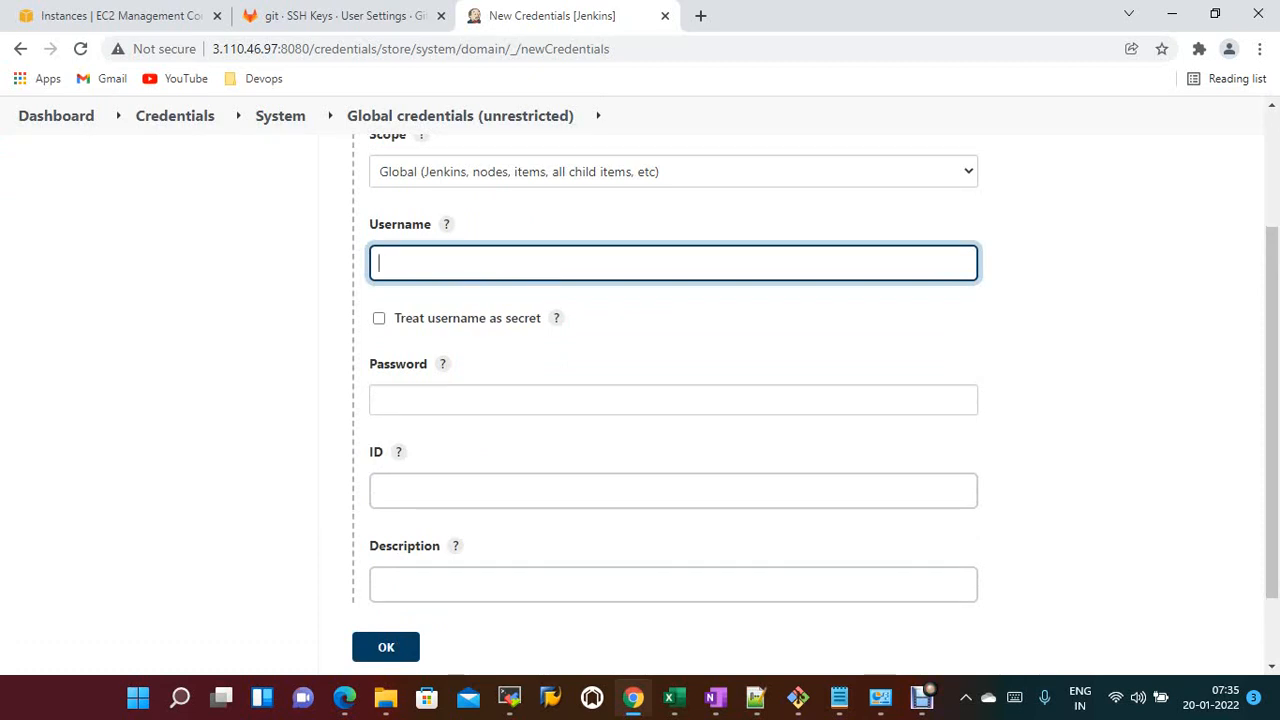
# - Switch to GitLab and review the integration step list in Notepad
pyautogui.click(340, 15)
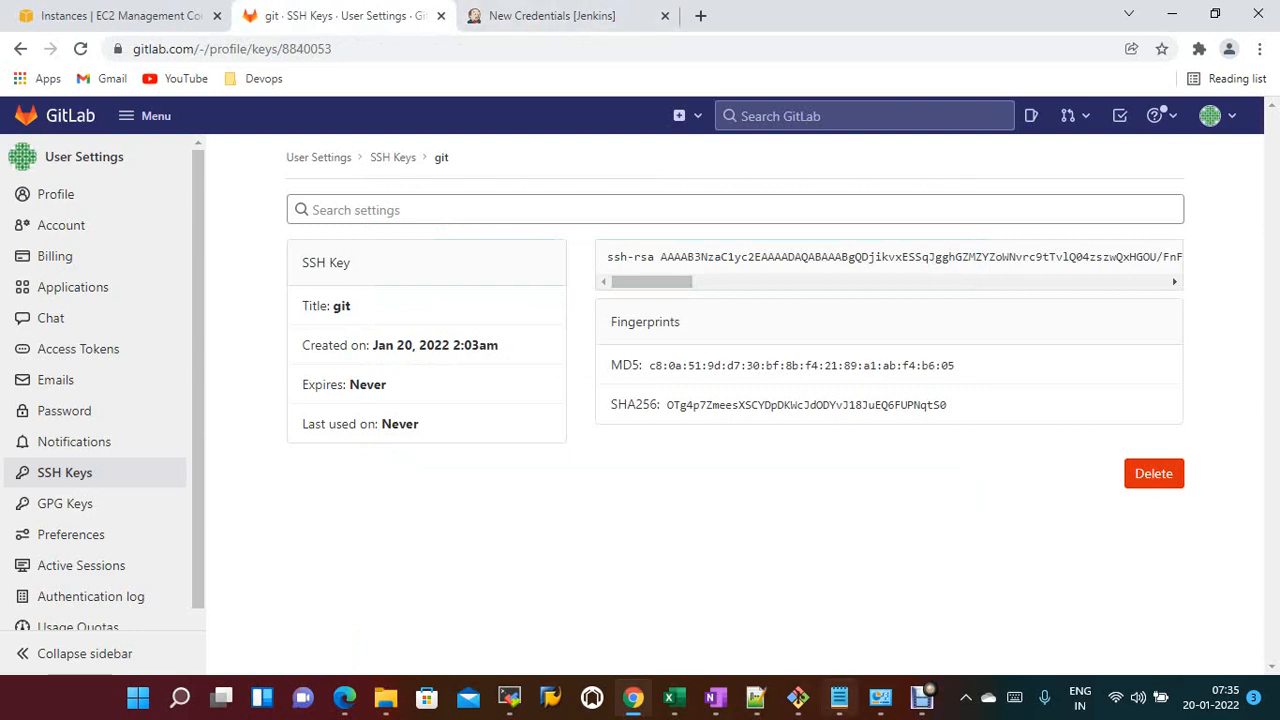
pyautogui.click(839, 697)
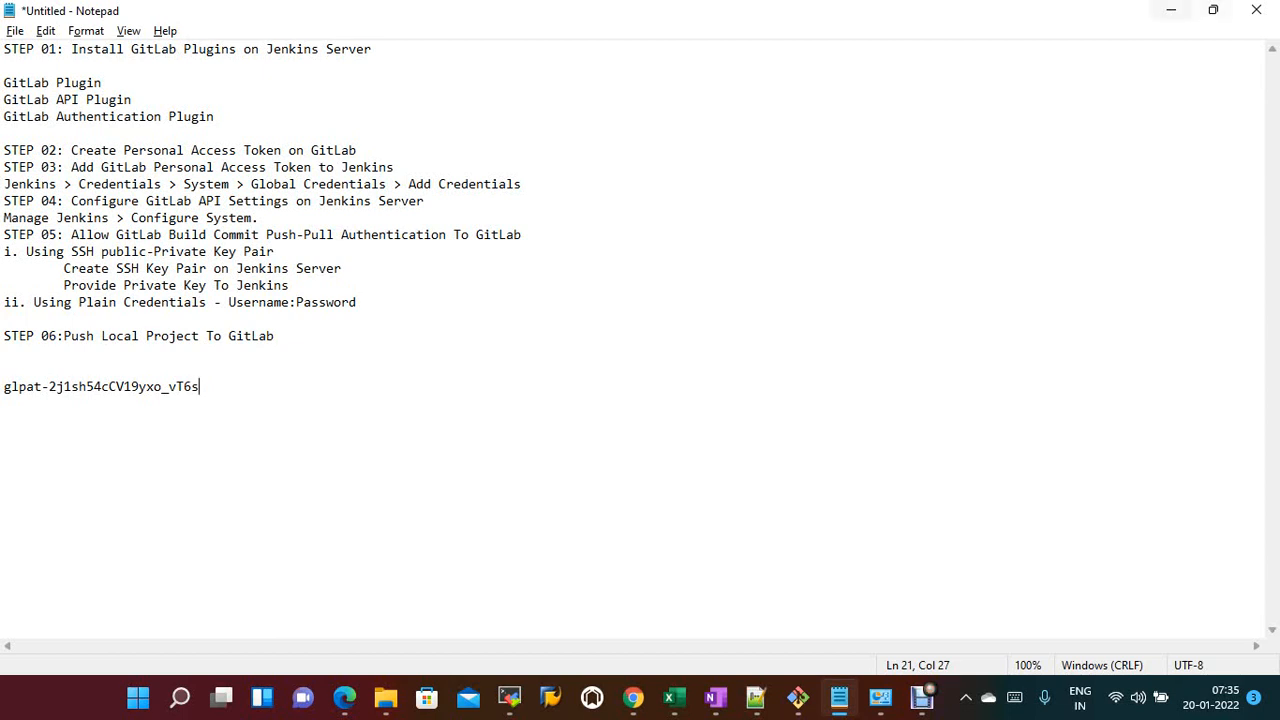
pyautogui.click(1171, 10)
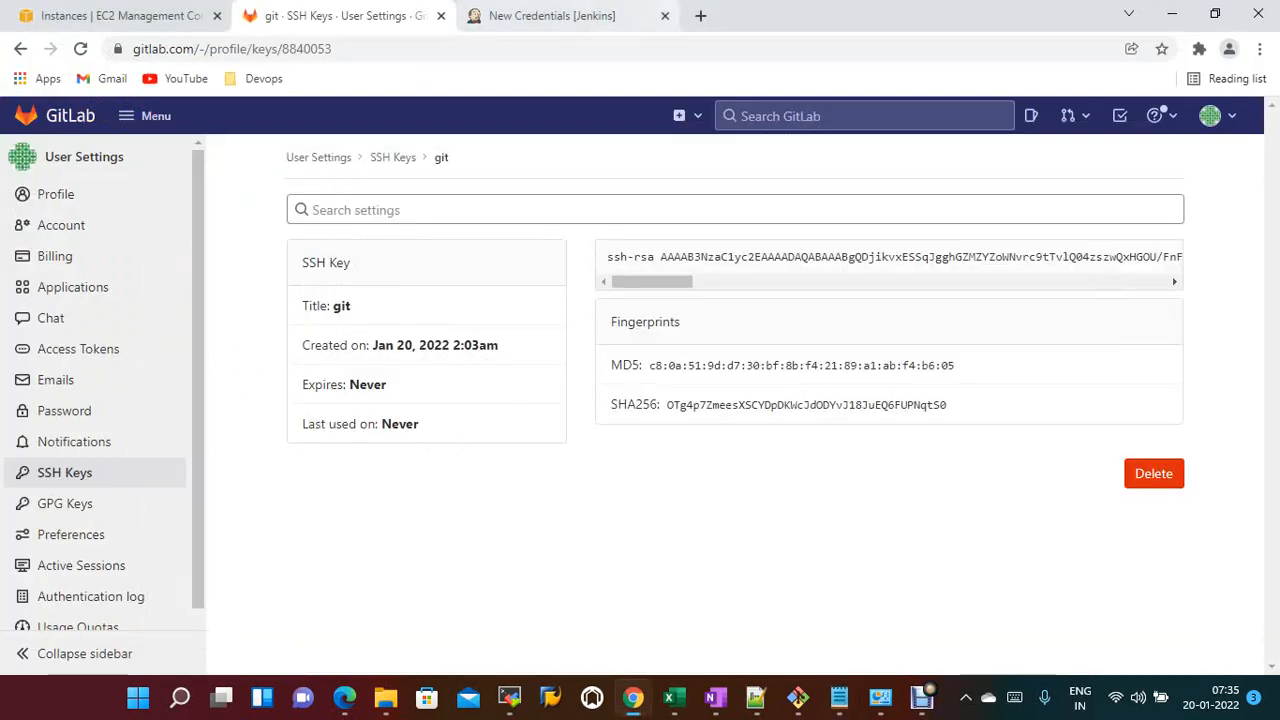
# - Open the AWS Samples organization on GitHub in a new browser tab and show its repositories list
pyautogui.click(700, 15)
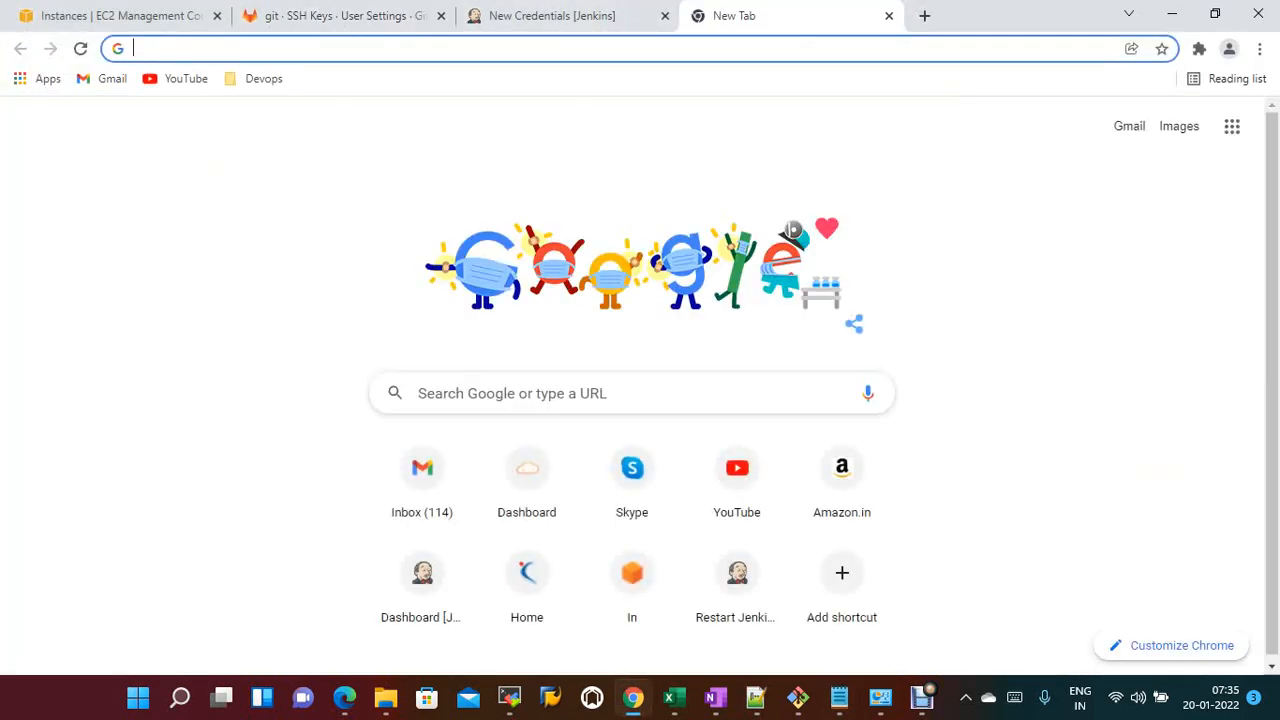
pyautogui.write('gi')
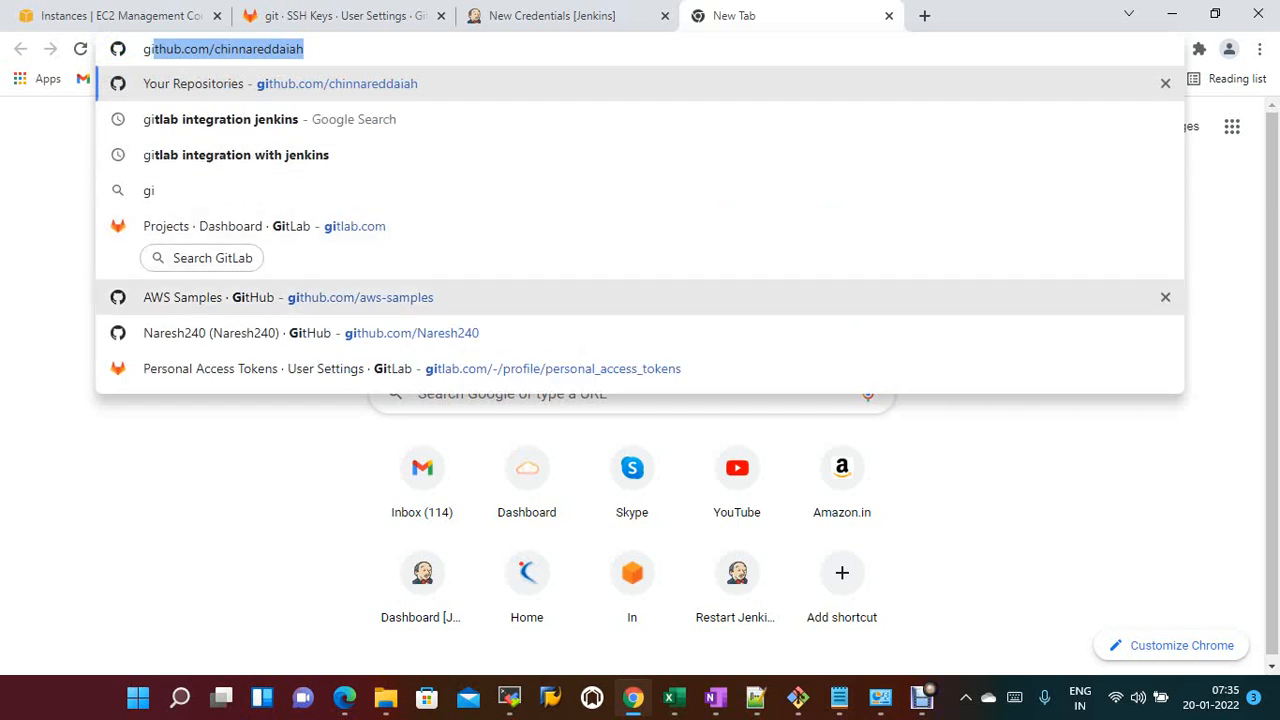
pyautogui.click(288, 297)
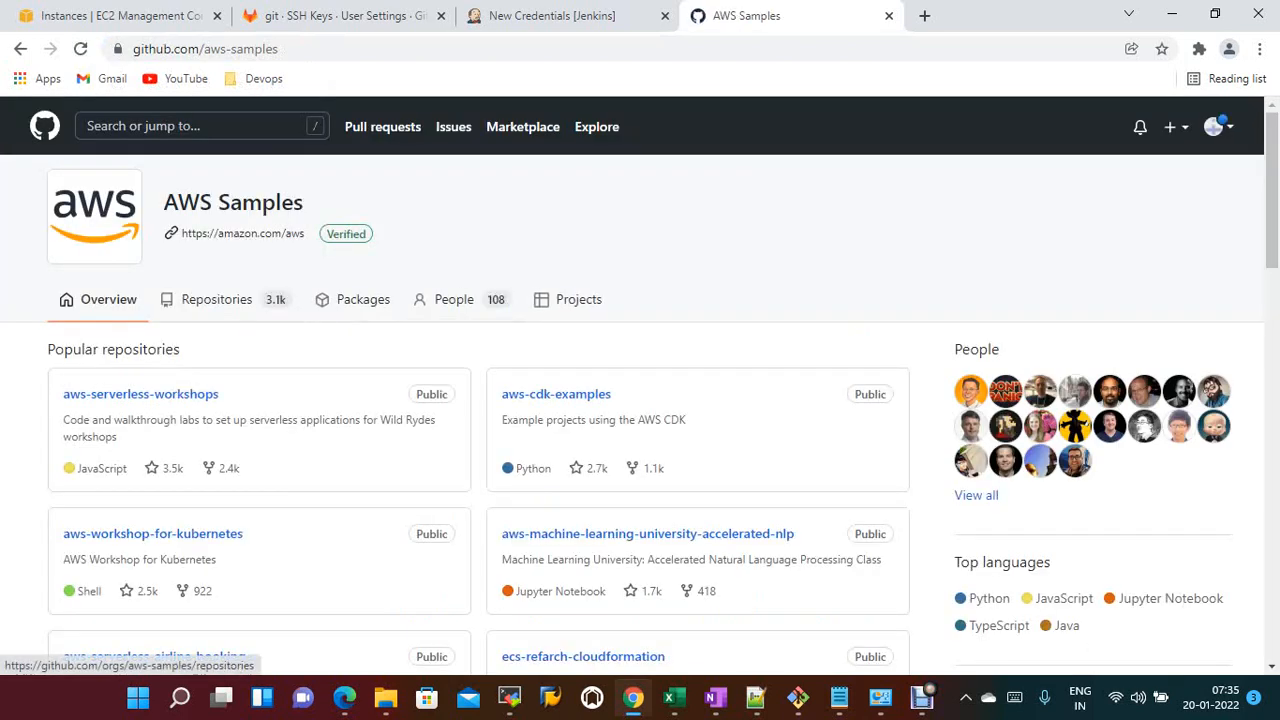
pyautogui.click(216, 299)
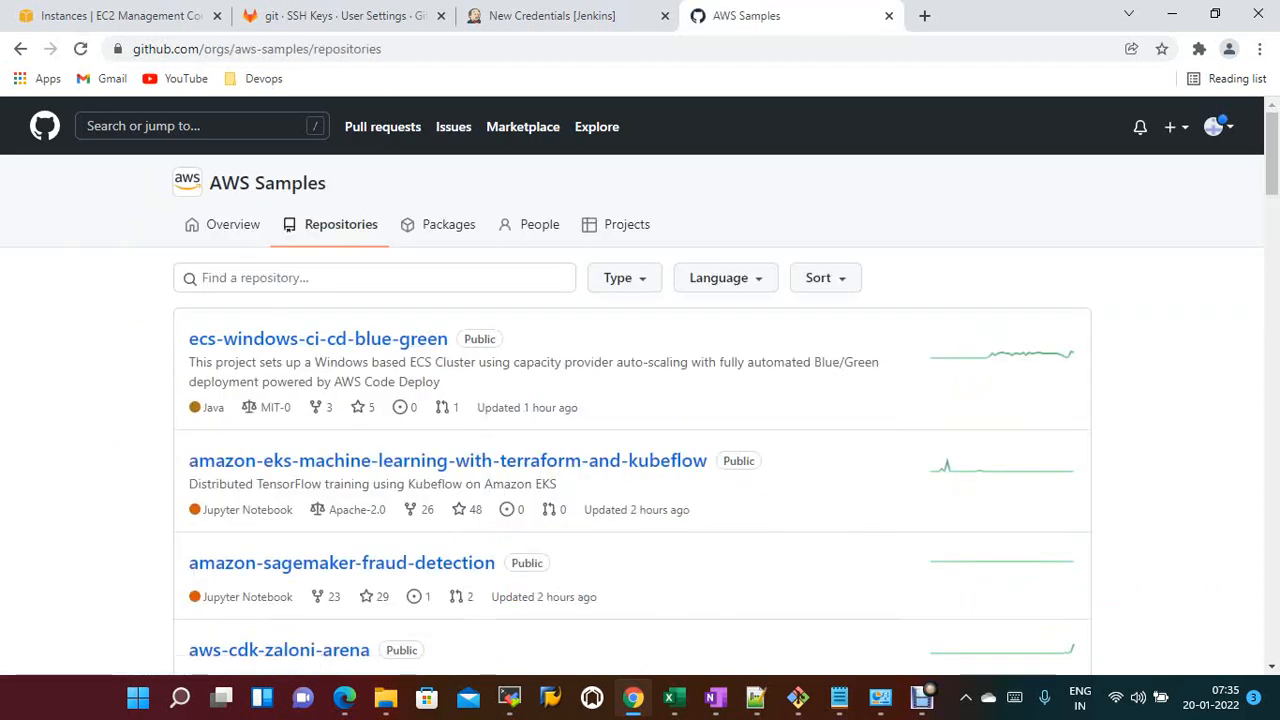
pyautogui.scroll(-1, 640, 400)
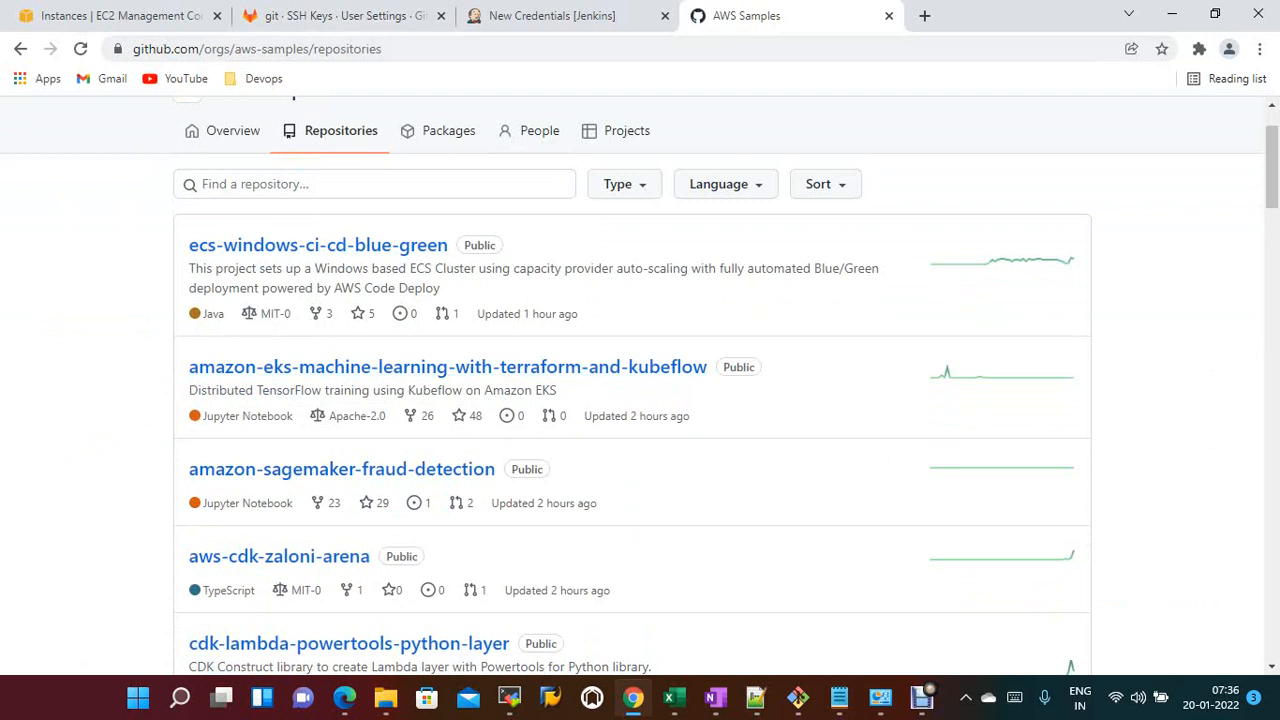
pyautogui.scroll(1, 340, 440)
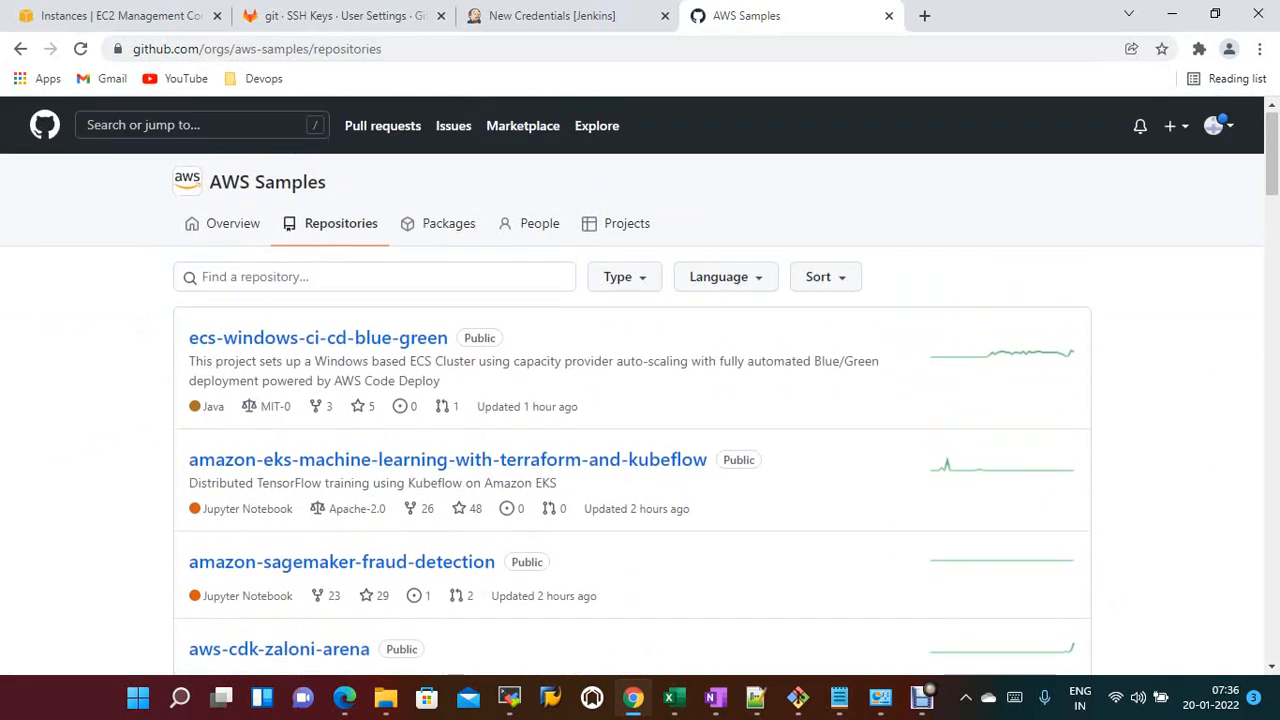
# - Search the repositories for jenkins, open sam-app-cicd-jenkins-pipeline and copy its HTTPS clone URL
pyautogui.click(340, 278)
pyautogui.write('jenkins')
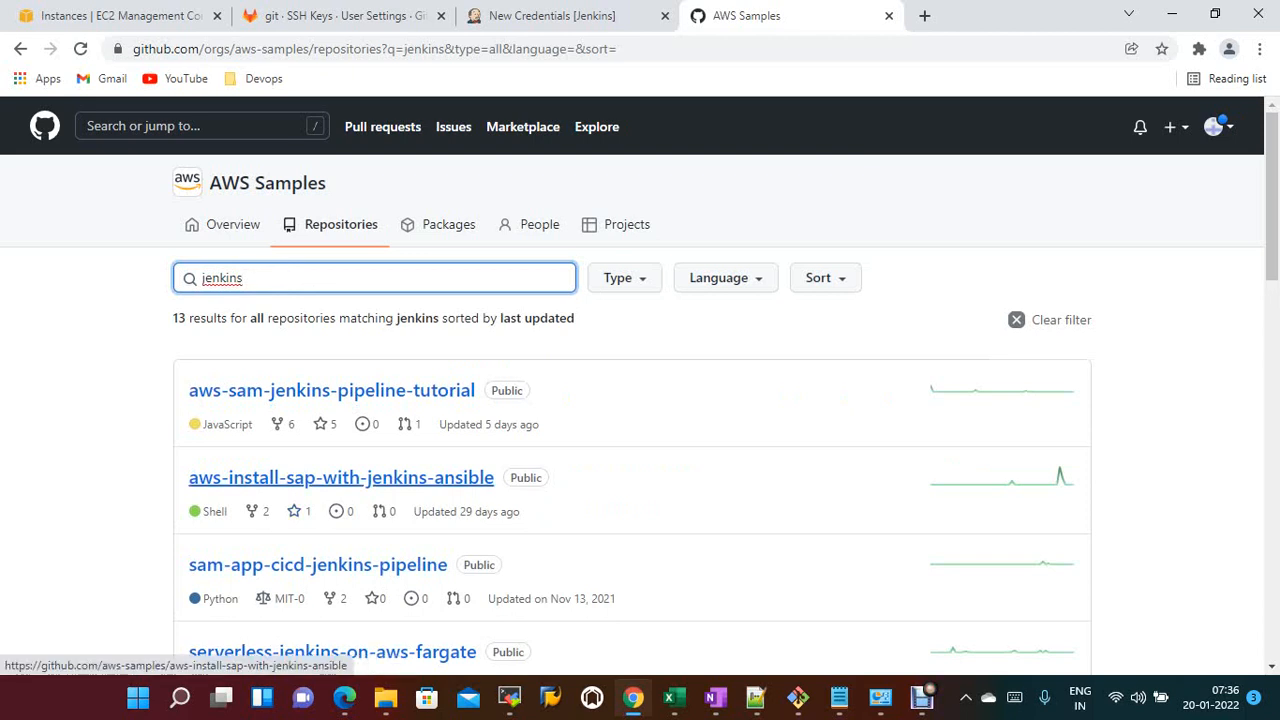
pyautogui.scroll(-1, 640, 400)
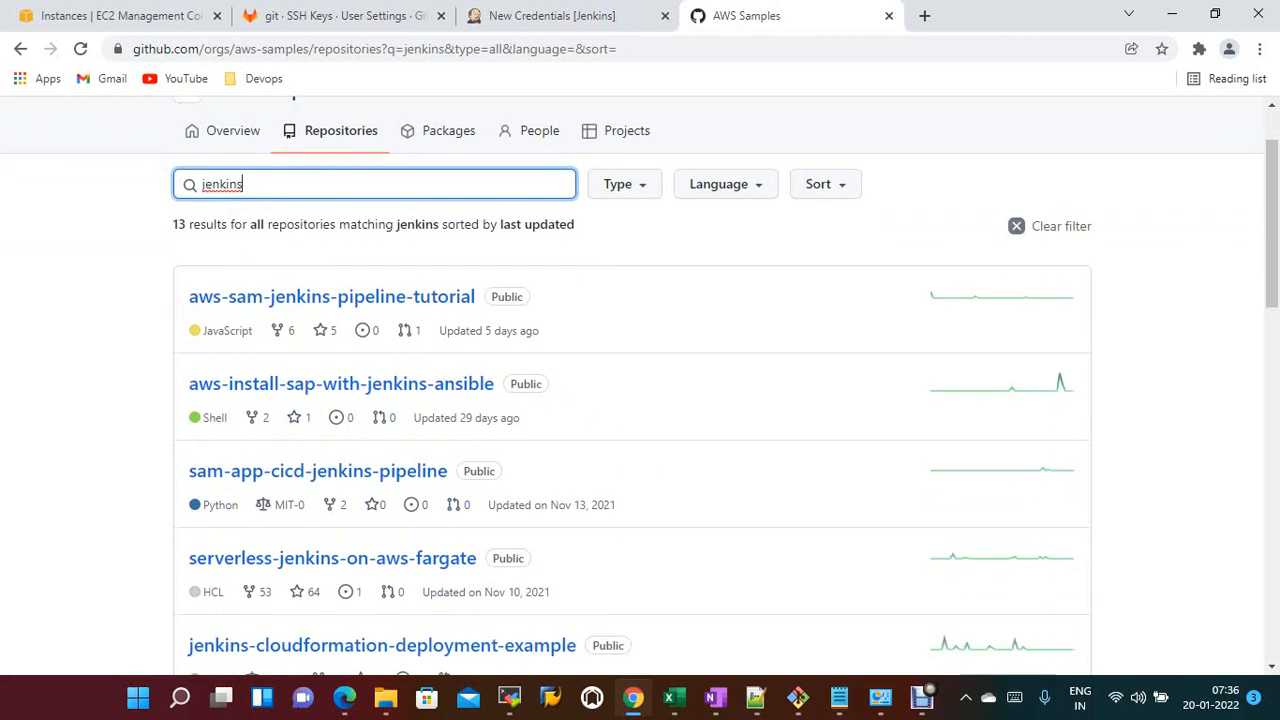
pyautogui.click(318, 470)
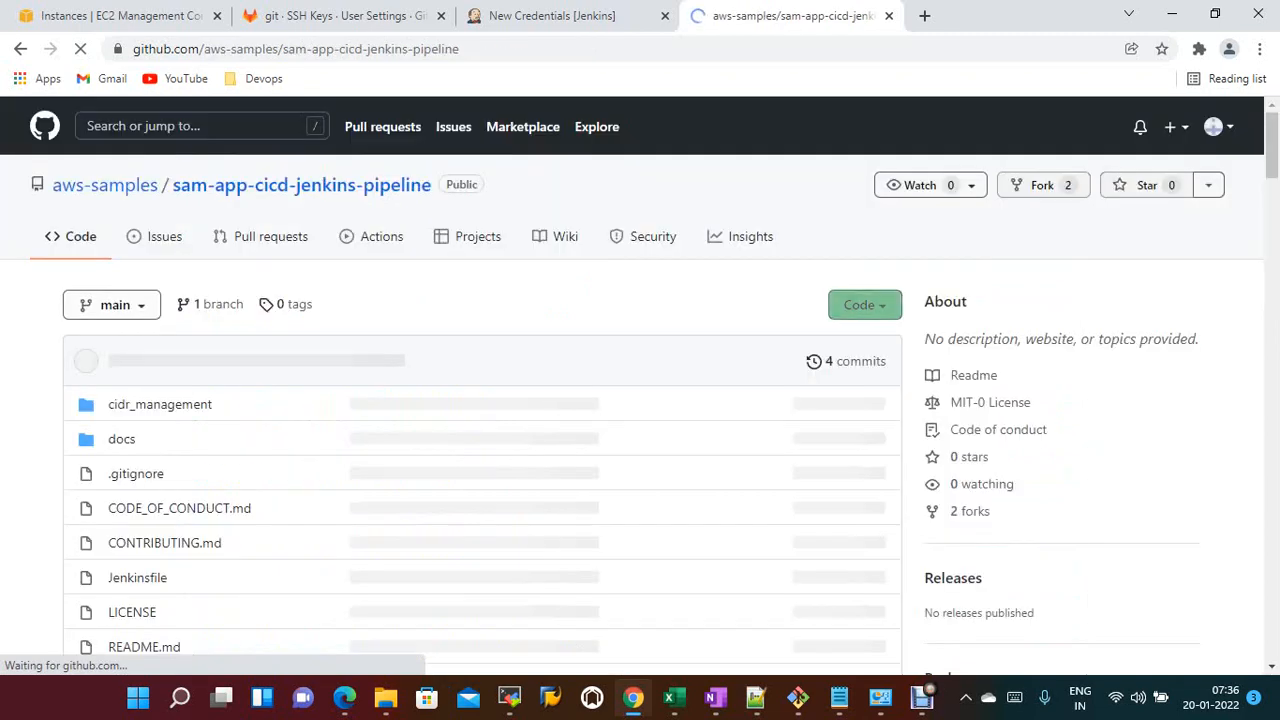
pyautogui.click(862, 305)
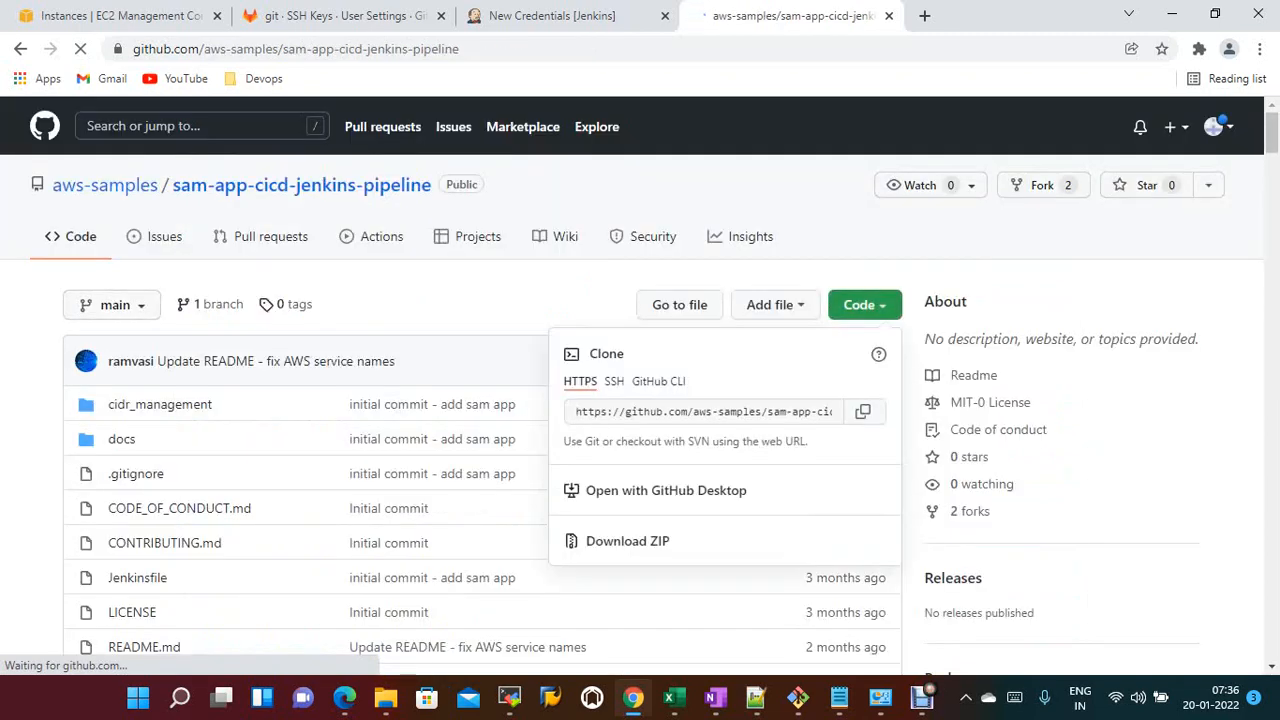
pyautogui.click(862, 411)
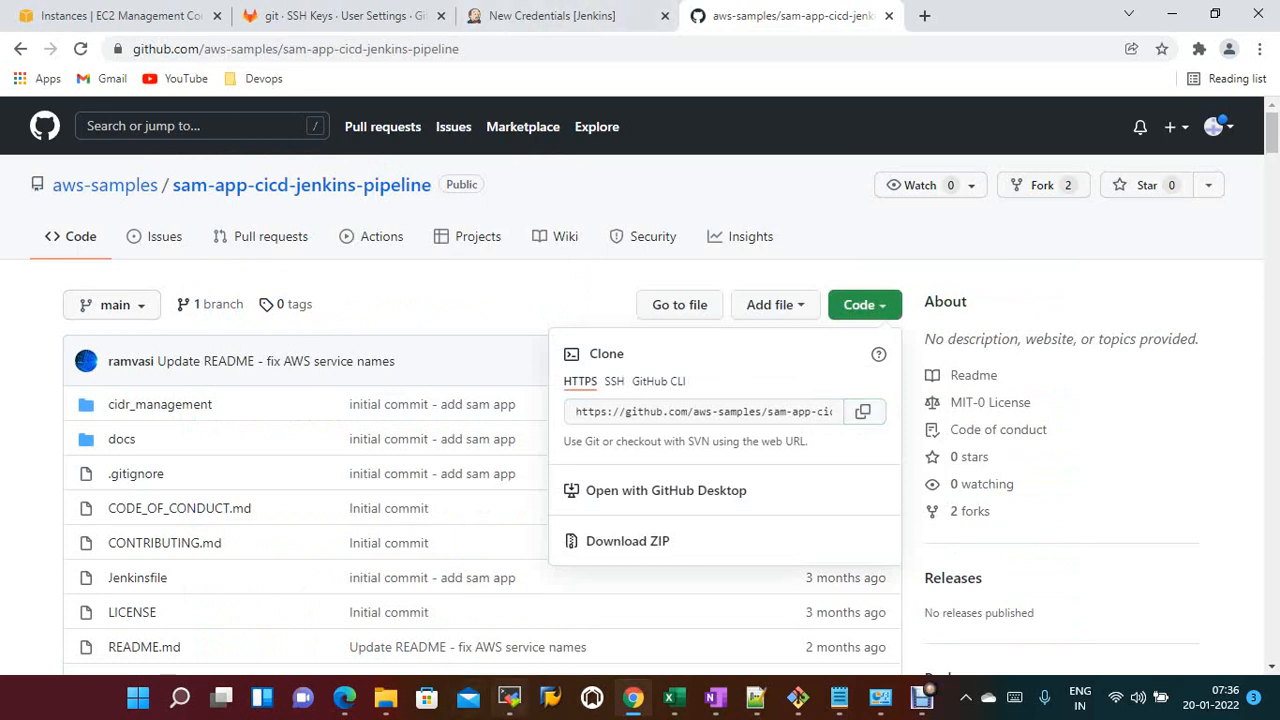
# - Switch to the MobaXterm terminal, clear it and run git clone with the copied sam-app-cicd-jenkins-pipeline URL
pyautogui.click(509, 697)
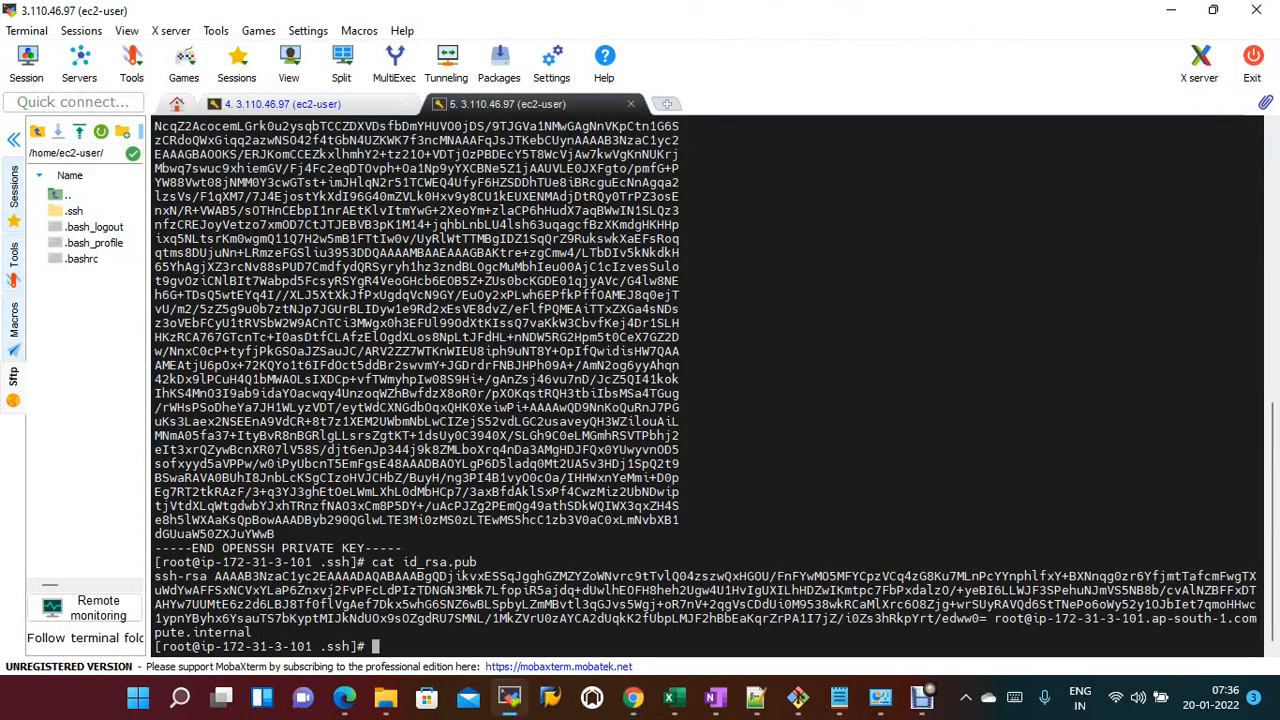
pyautogui.write('clear')
pyautogui.press('Return')
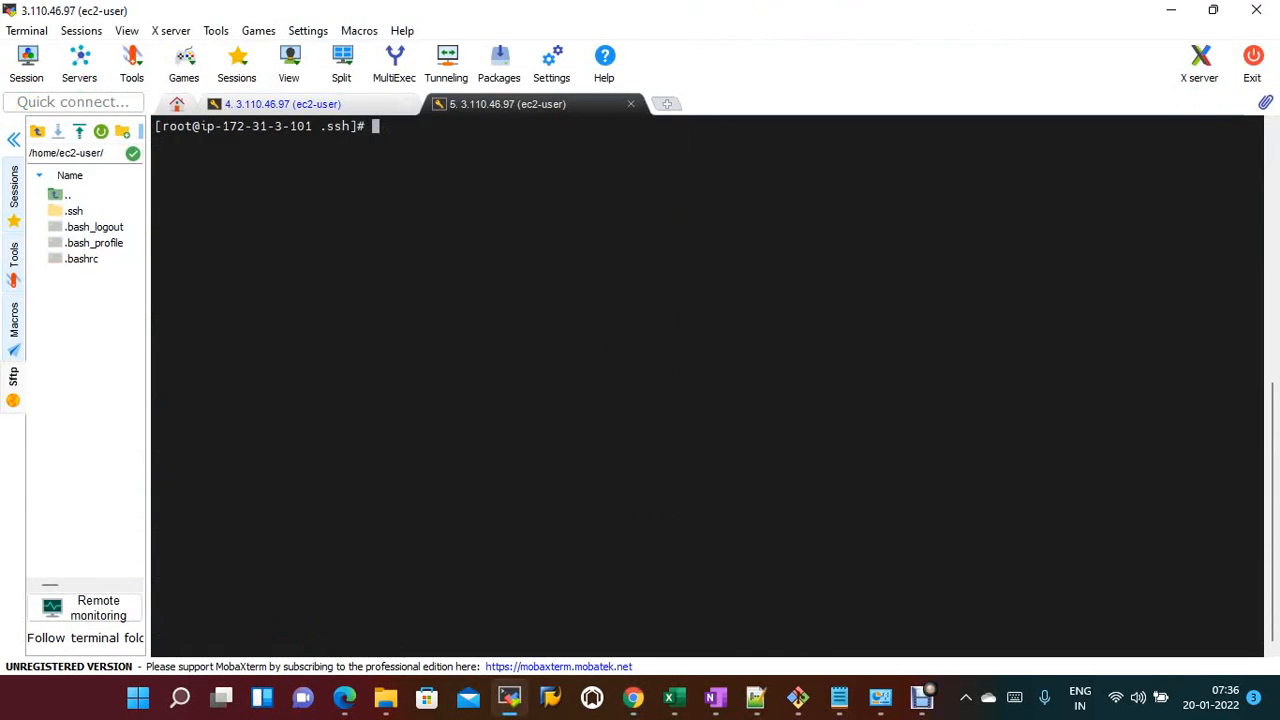
pyautogui.write('git cloen')
pyautogui.press('BackSpace')
pyautogui.press('BackSpace')
pyautogui.write('ne')
pyautogui.rightClick(632, 166)
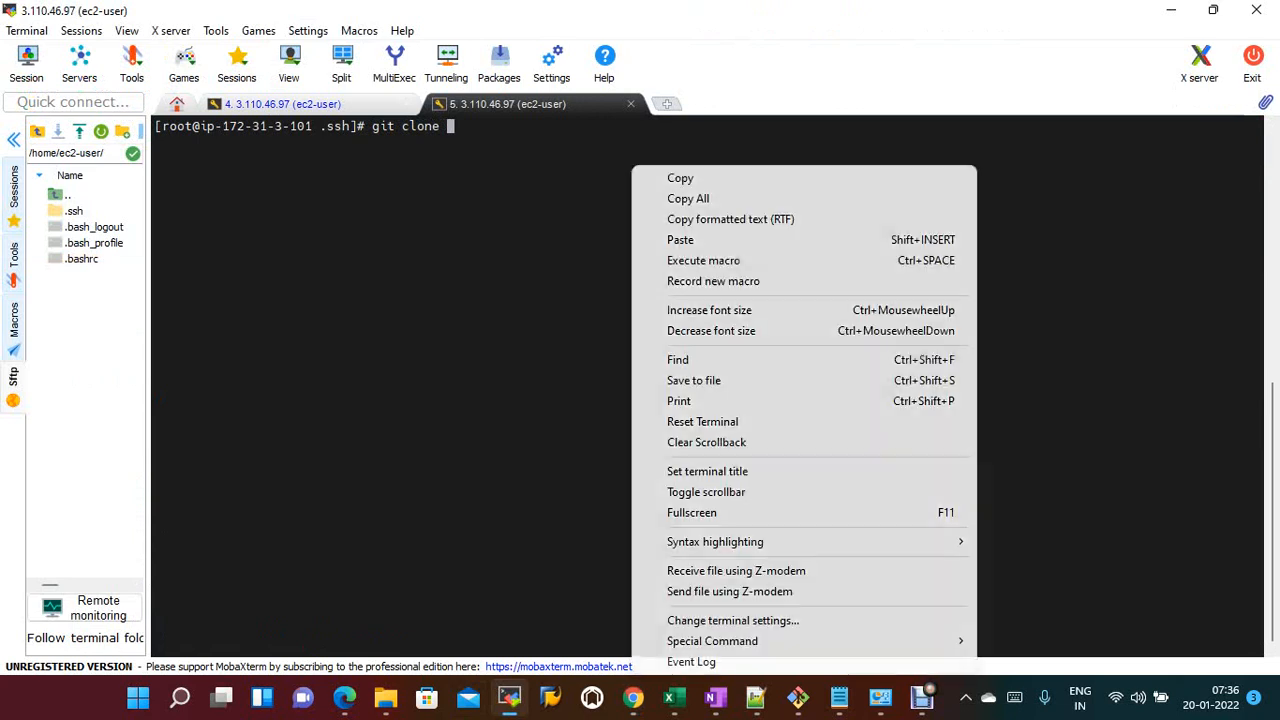
pyautogui.click(680, 240)
pyautogui.press('Return')
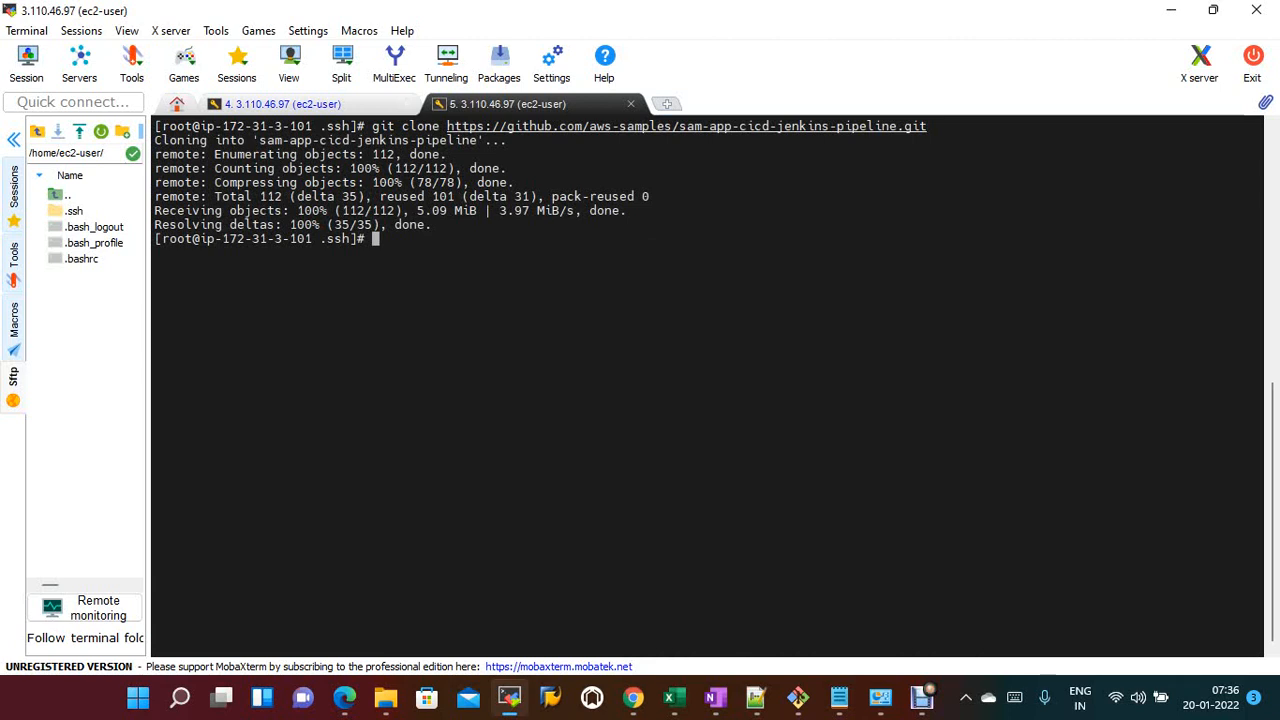
# - Change into the cloned sam-app-cicd-jenkins-pipeline directory and list all its files with ls -lart
pyautogui.write('ls -')
pyautogui.press('Return')
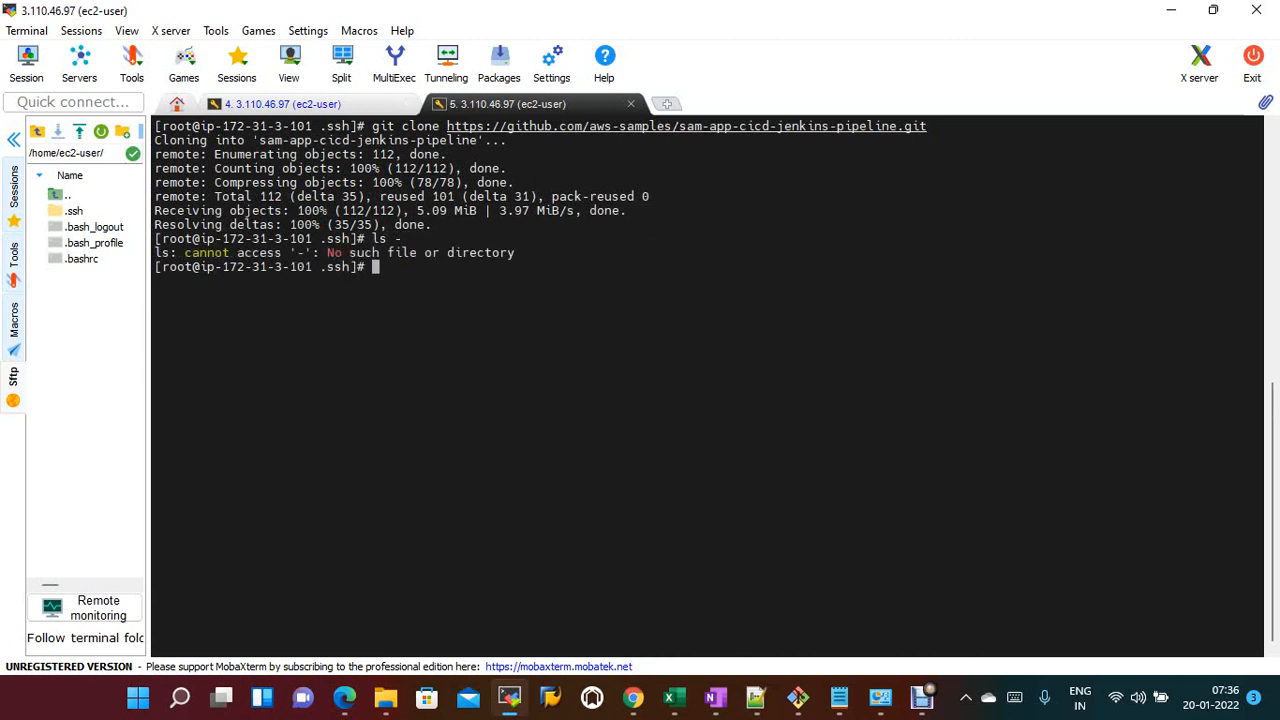
pyautogui.write('ls')
pyautogui.press('Return')
pyautogui.write('cd sa')
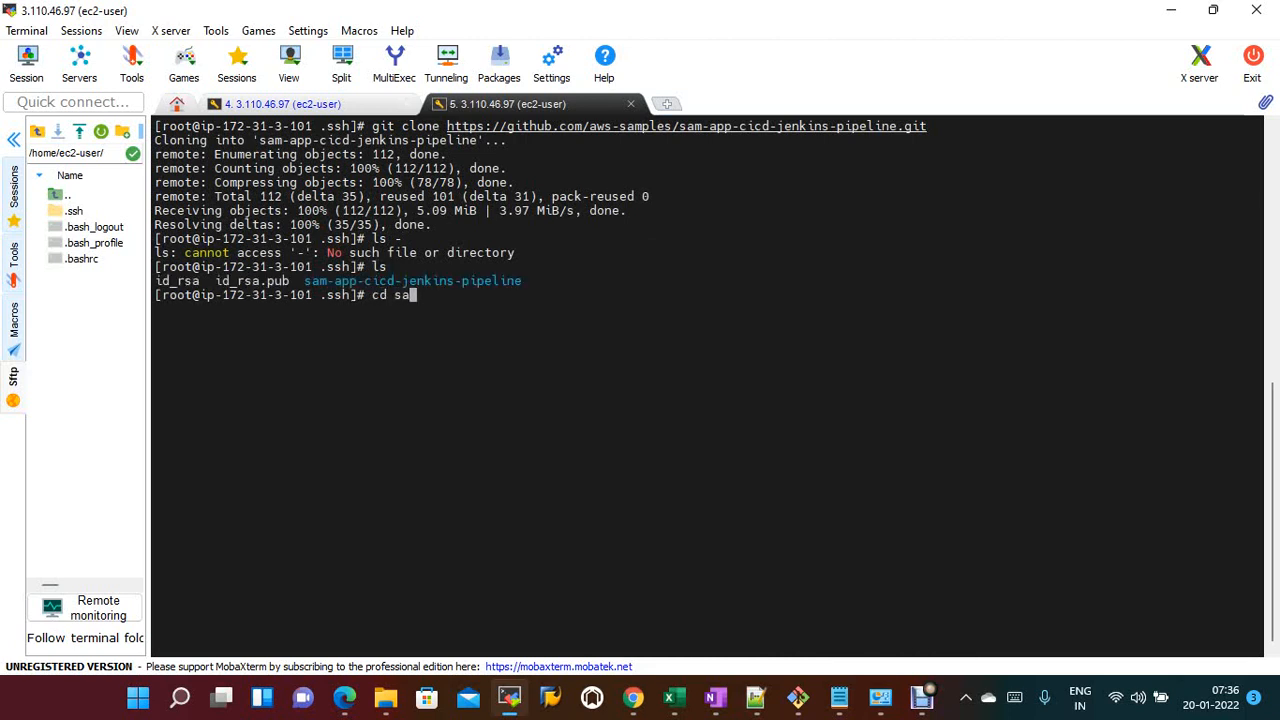
pyautogui.press('Tab')
pyautogui.press('Return')
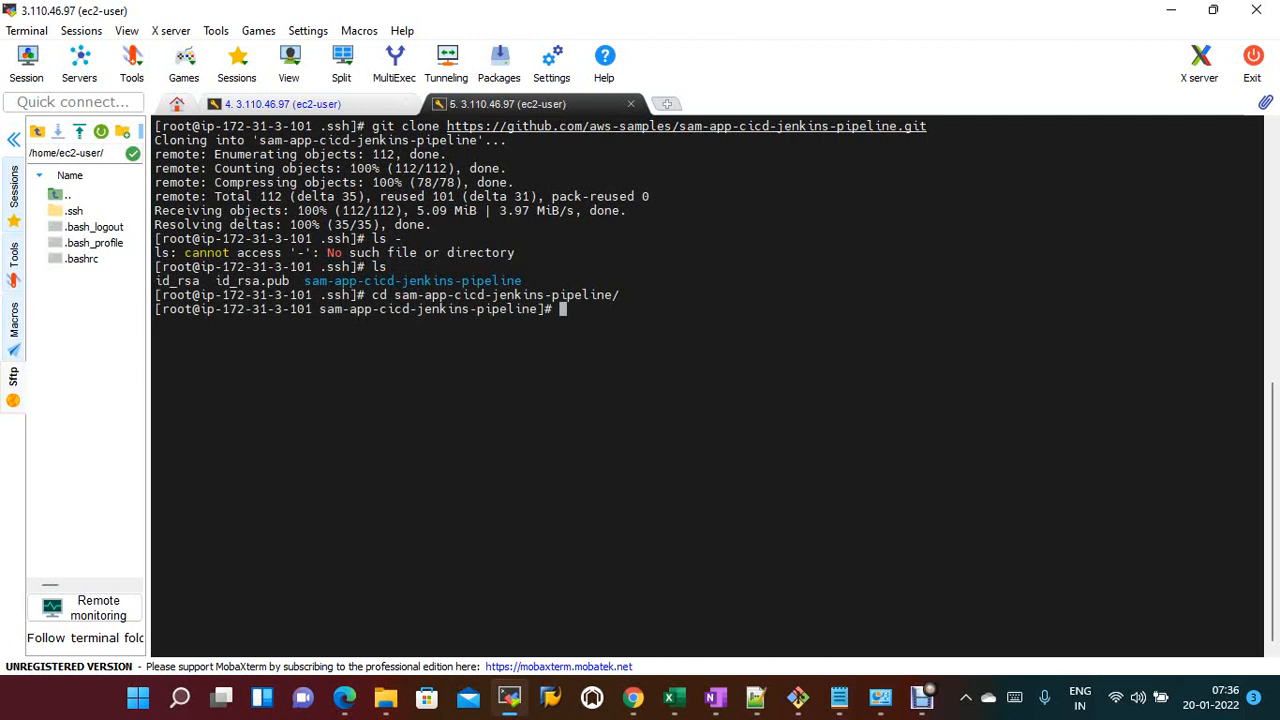
pyautogui.write('ls -lart')
pyautogui.press('Return')
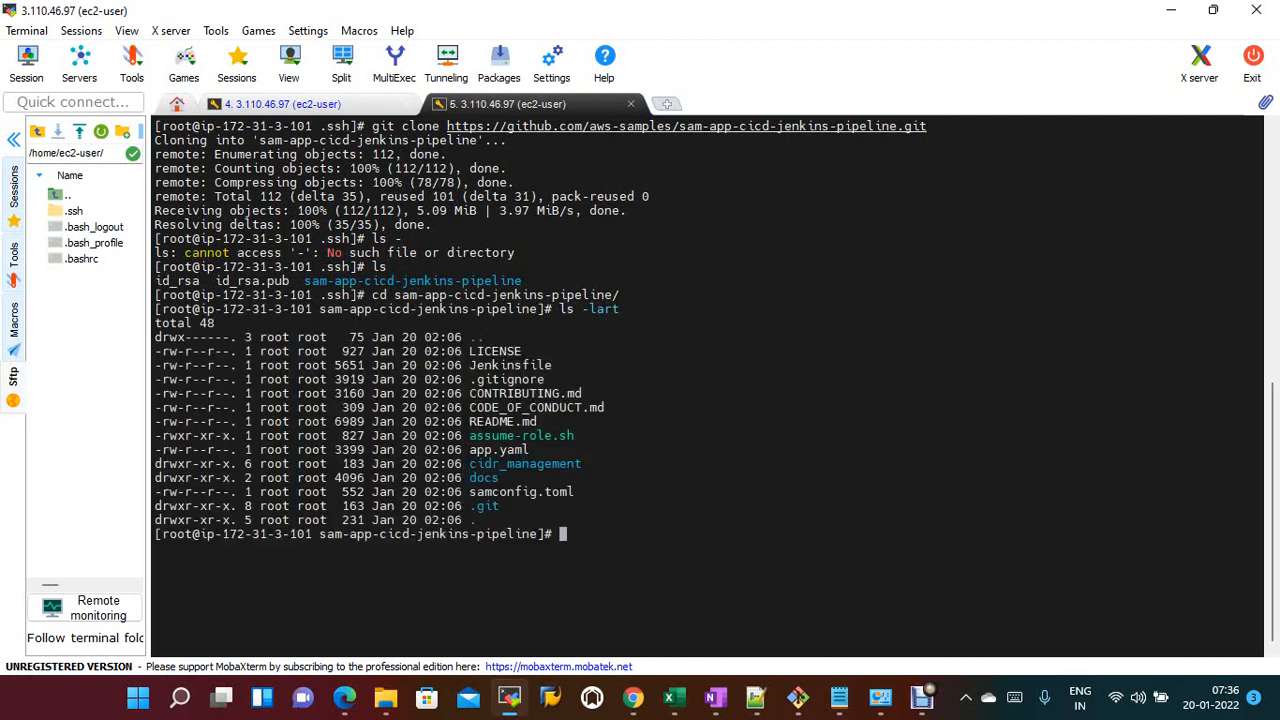
# - Check the cloned repository's state with git status and its remotes with git remote -v
pyautogui.write('git')
pyautogui.write('status')
pyautogui.press('Return')
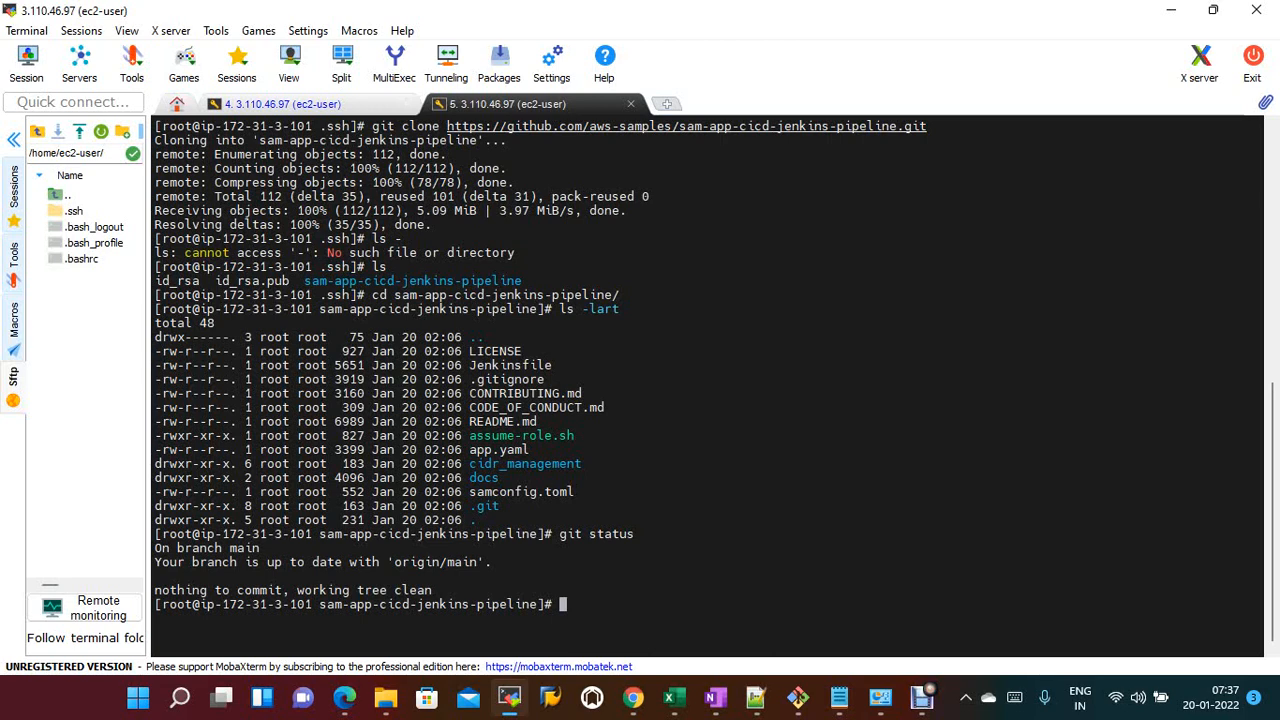
pyautogui.write('ls')
pyautogui.press('BackSpace')
pyautogui.press('BackSpace')
pyautogui.press('BackSpace')
pyautogui.write('git remote -v')
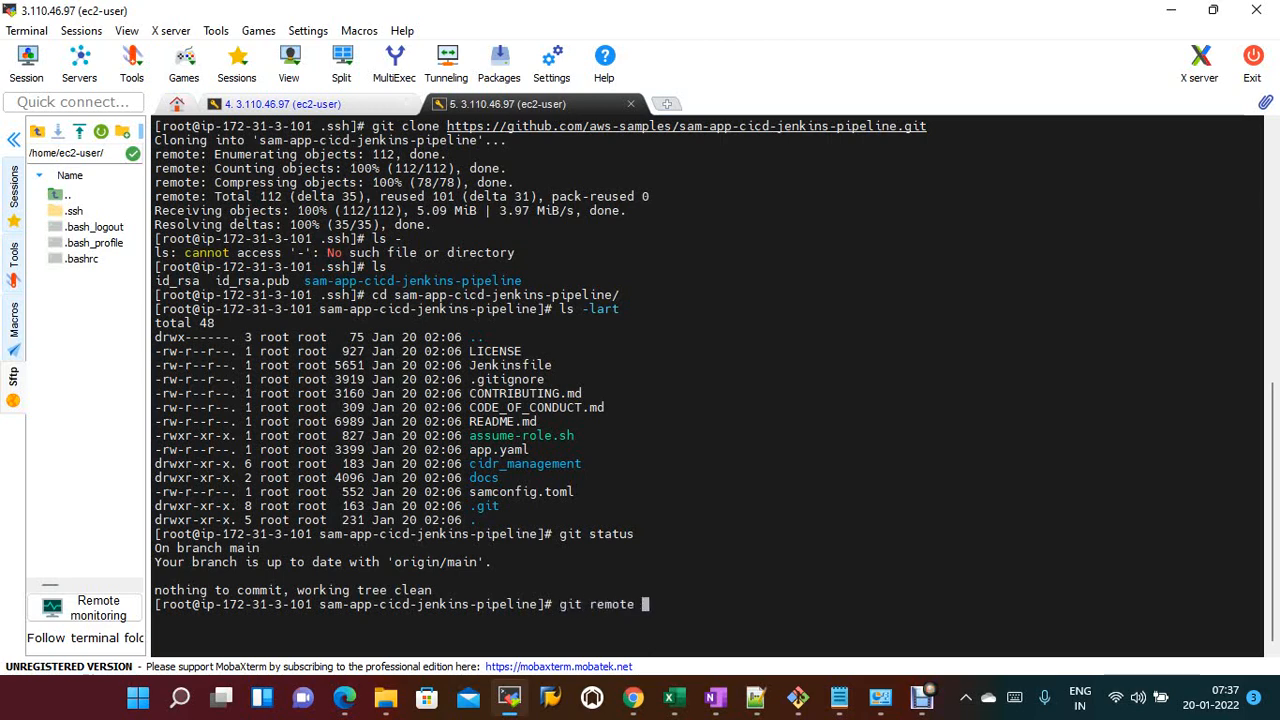
pyautogui.press('Return')
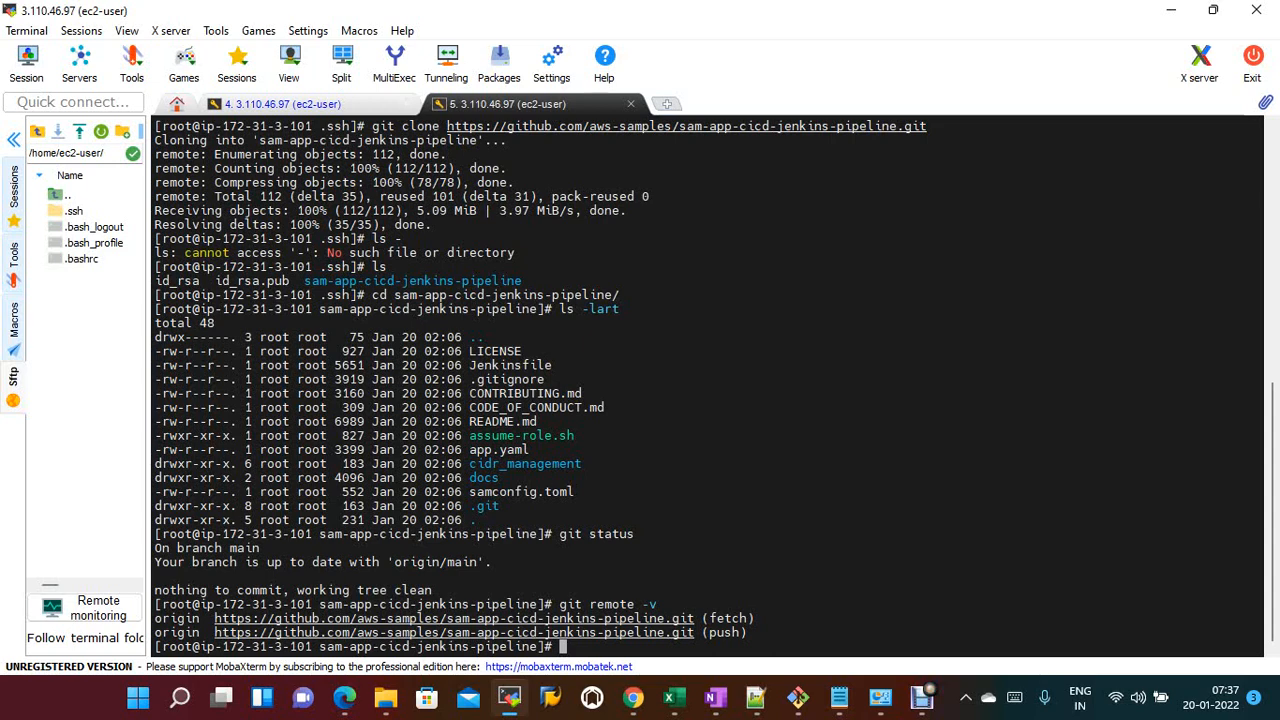
# - Delete the cloned project's .git directory with rm -rf and check the remotes again with git remote -v
pyautogui.write('rm -rf .git')
pyautogui.press('Return')
pyautogui.write('git ')
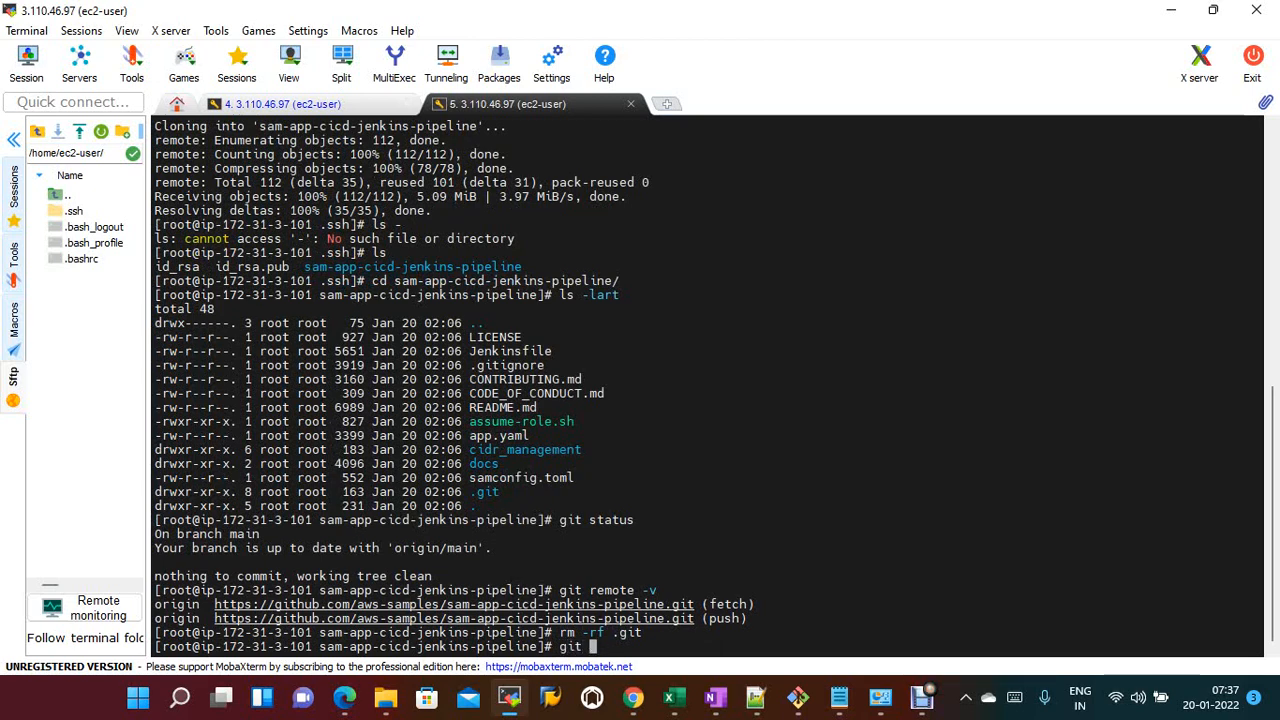
pyautogui.write('status')
pyautogui.press('BackSpace')
pyautogui.press('BackSpace')
pyautogui.press('BackSpace')
pyautogui.press('BackSpace')
pyautogui.press('BackSpace')
pyautogui.press('BackSpace')
pyautogui.press('BackSpace')
pyautogui.press('BackSpace')
pyautogui.press('BackSpace')
pyautogui.press('BackSpace')
pyautogui.press('Up')
pyautogui.press('Up')
pyautogui.press('Return')
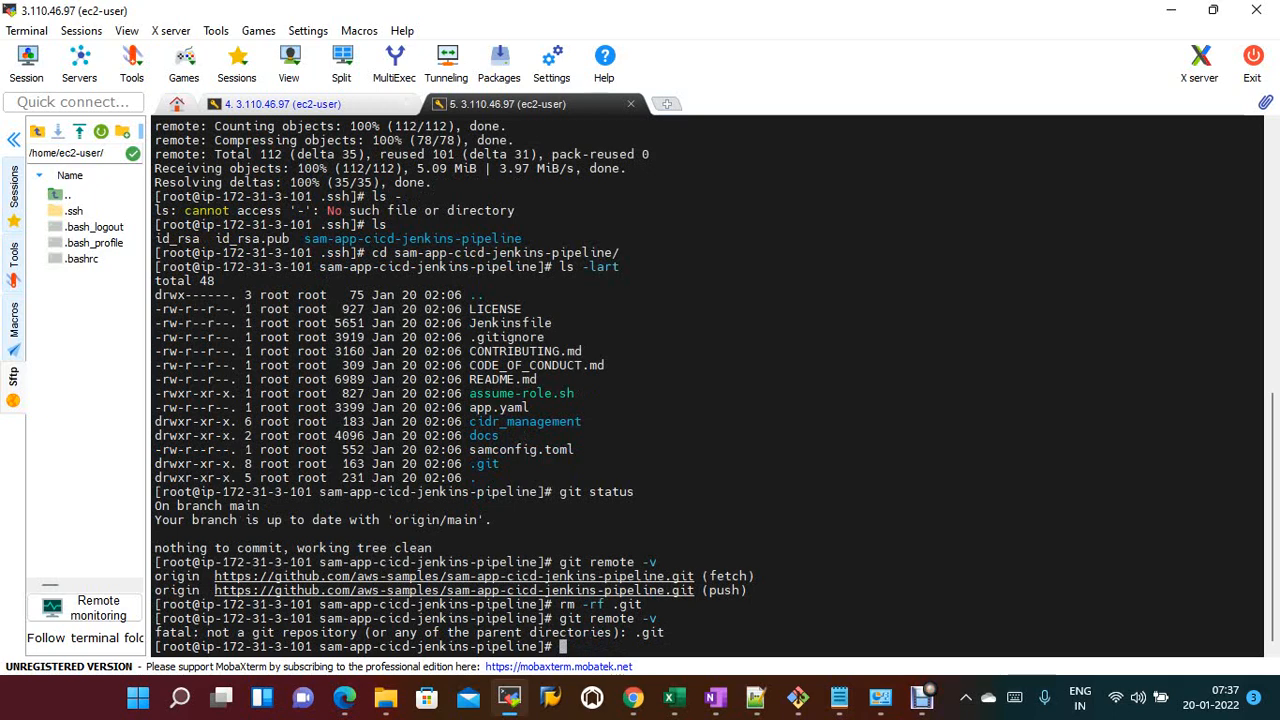
# - Check the commit history with git log and initialize a new Git repository in the project directory
pyautogui.write('git log')
pyautogui.press('Return')
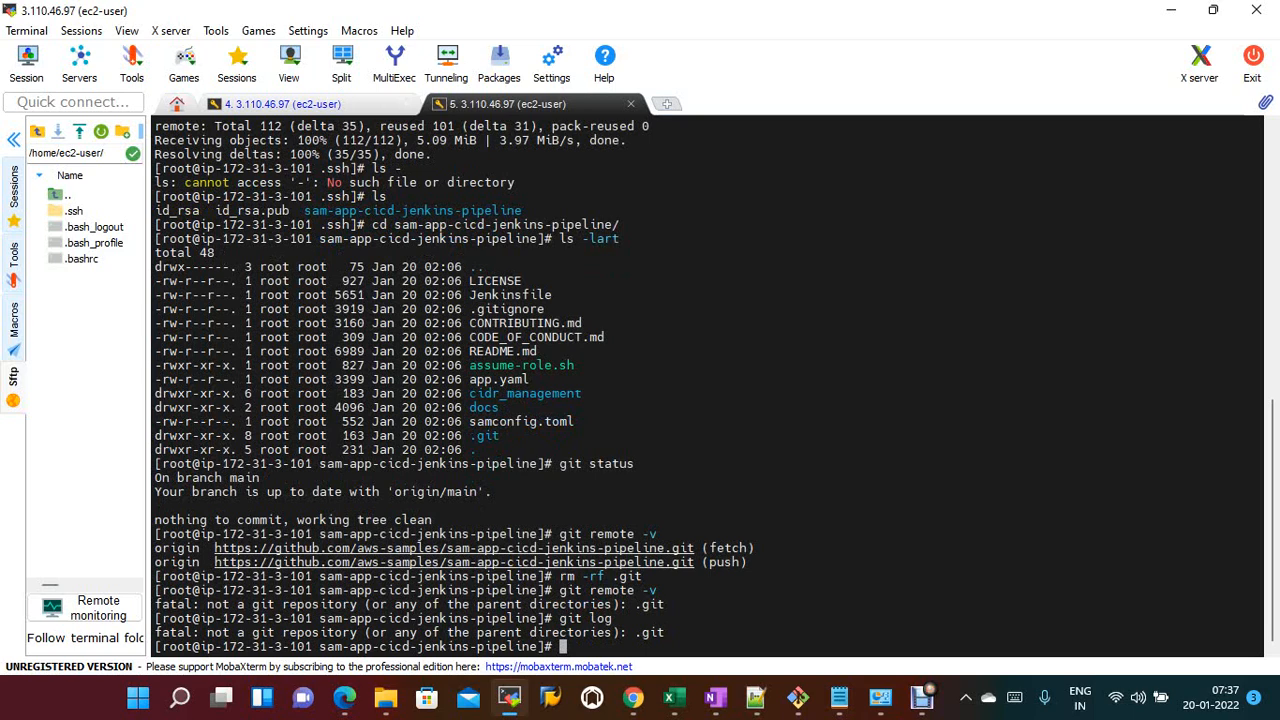
pyautogui.write('git init')
pyautogui.press('Return')
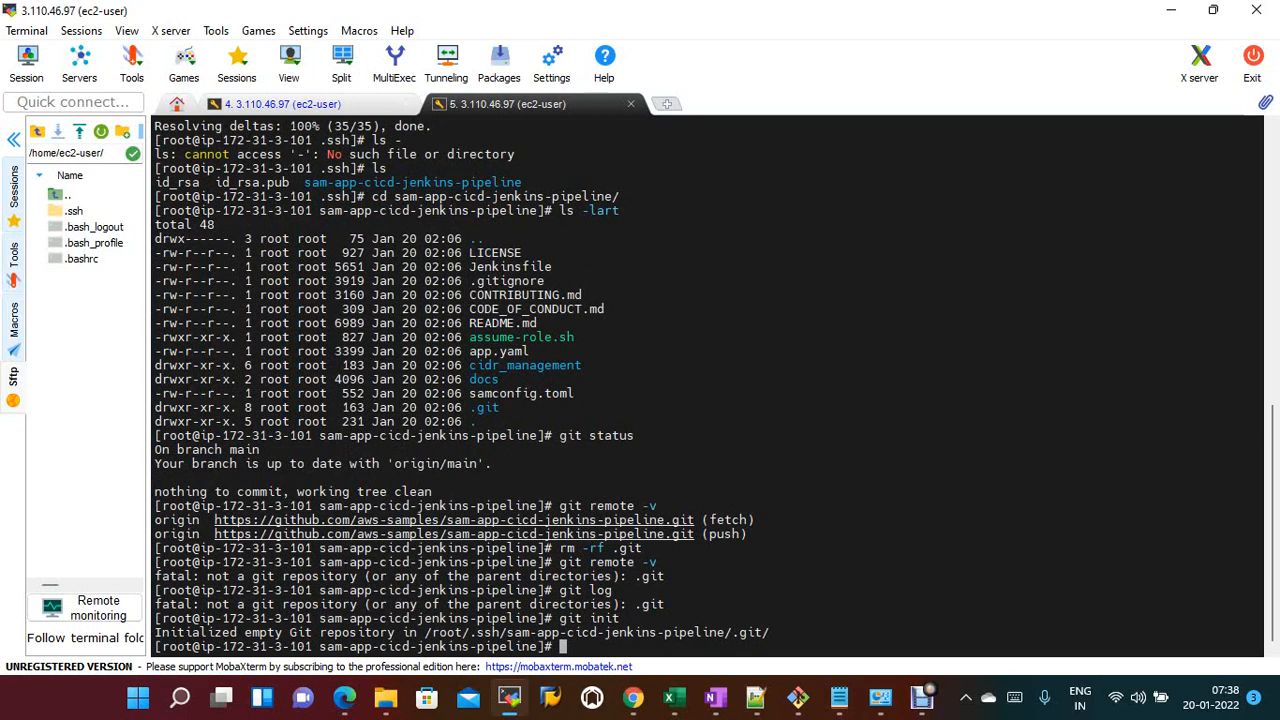
# - Switch to GitLab in Chrome and open the form for creating a new blank project
pyautogui.hotkey('alt', 'Tab')
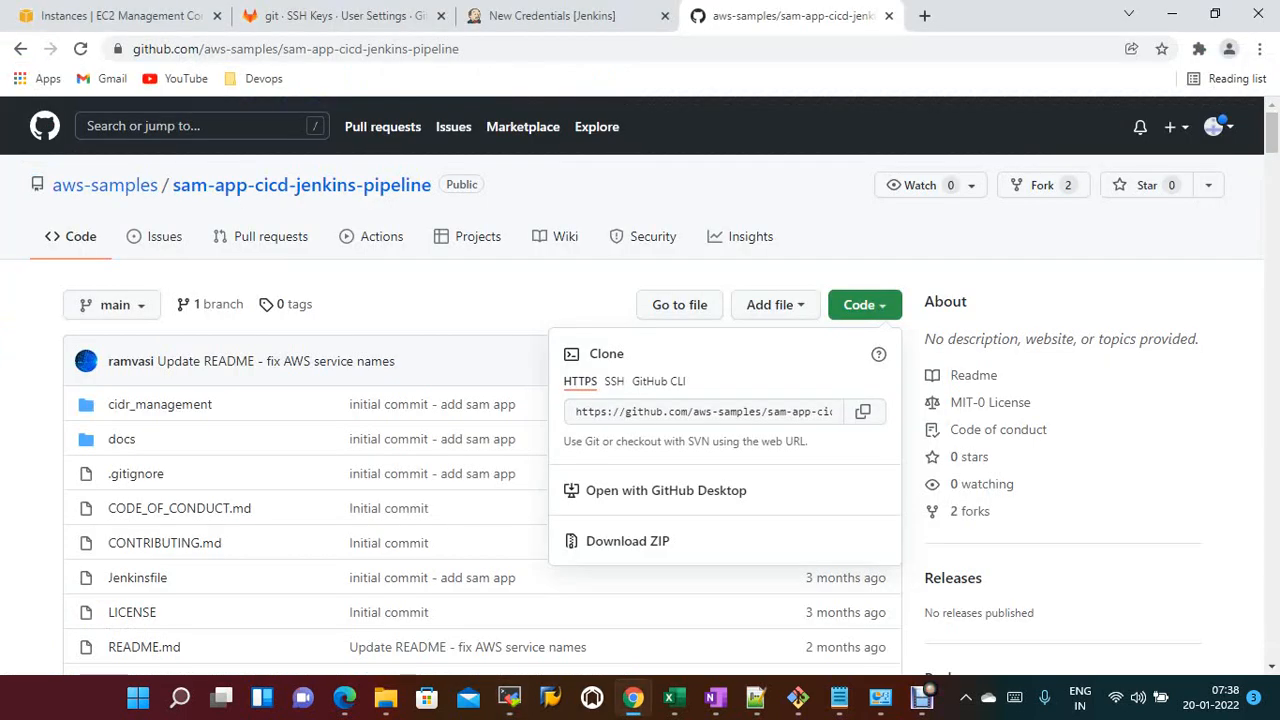
pyautogui.click(340, 16)
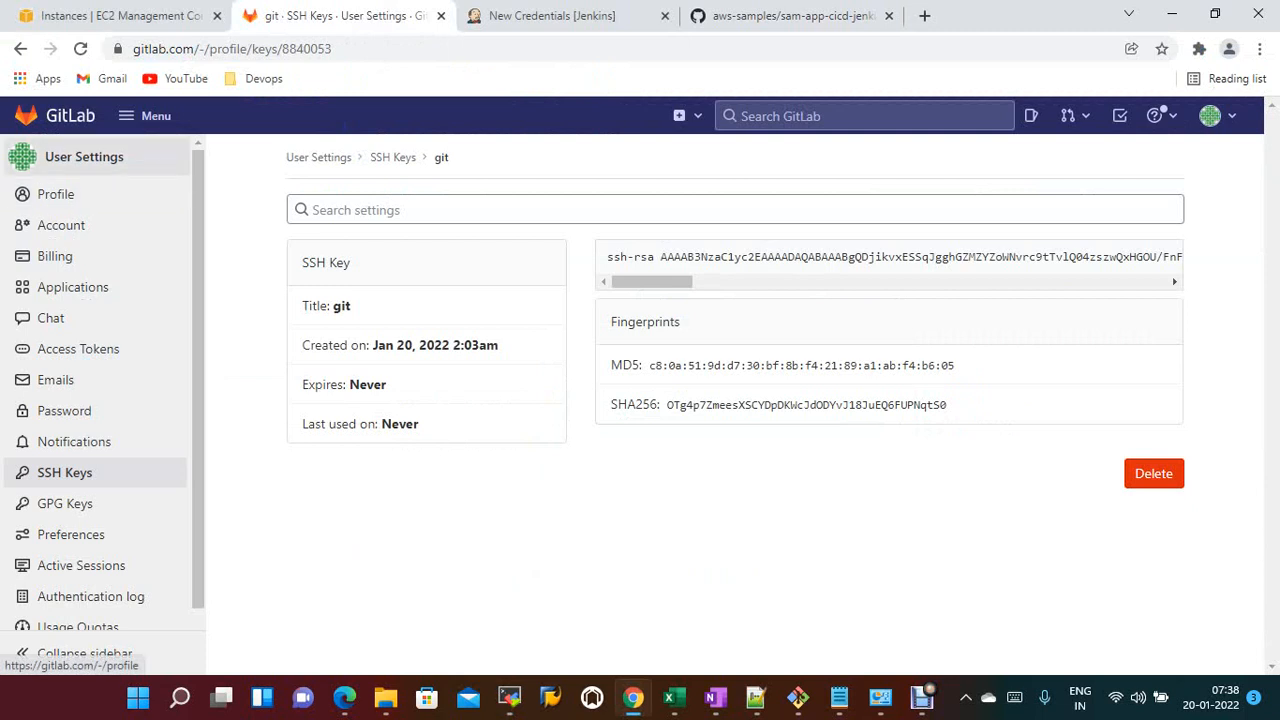
pyautogui.click(147, 115)
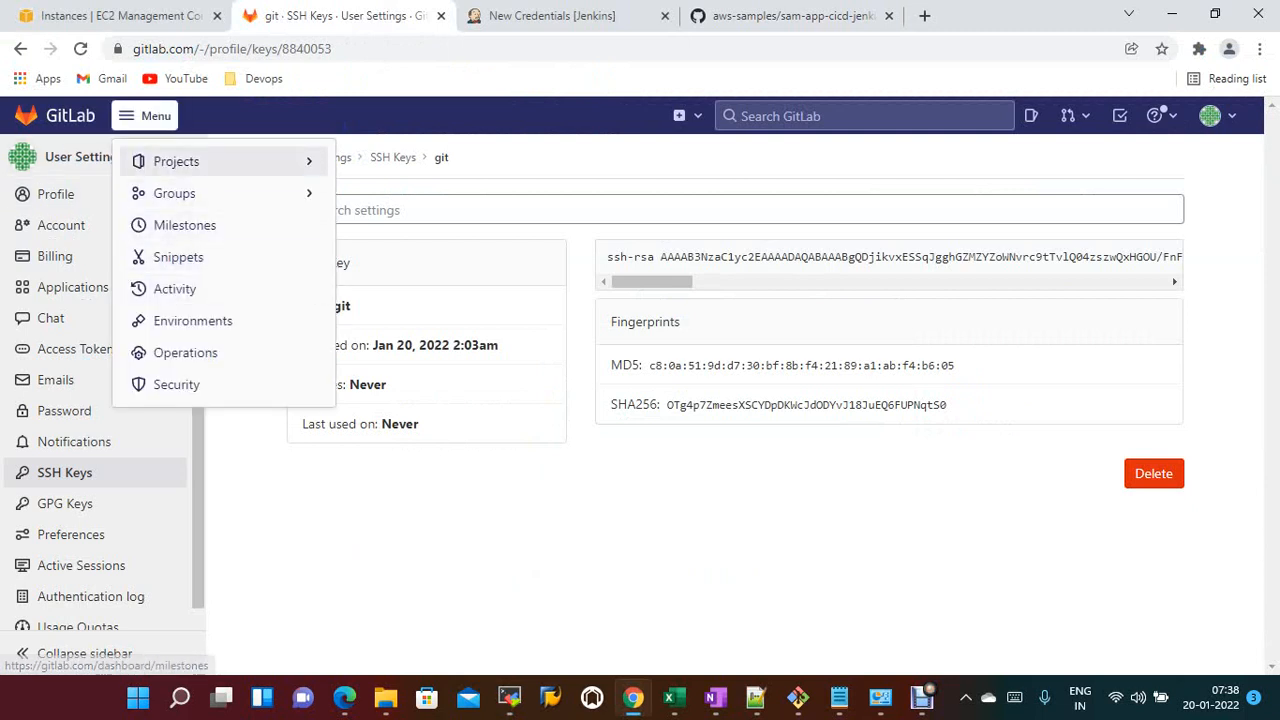
pyautogui.click(177, 161)
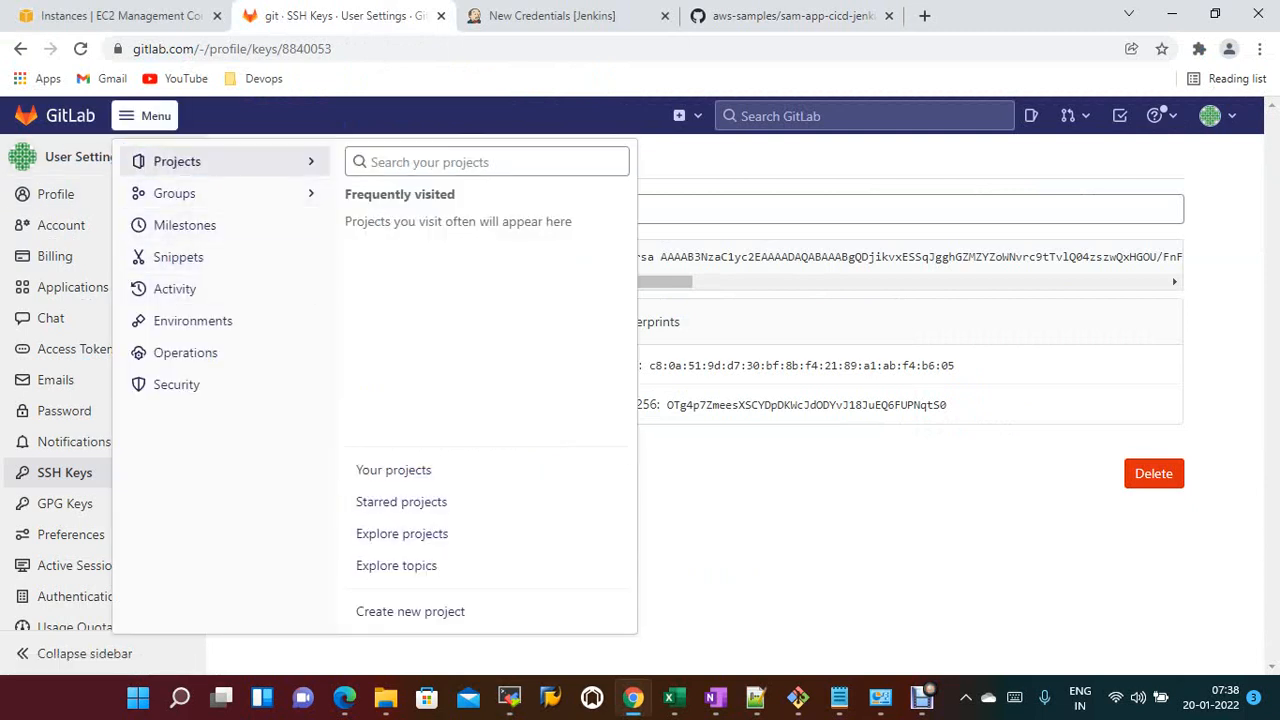
pyautogui.click(410, 611)
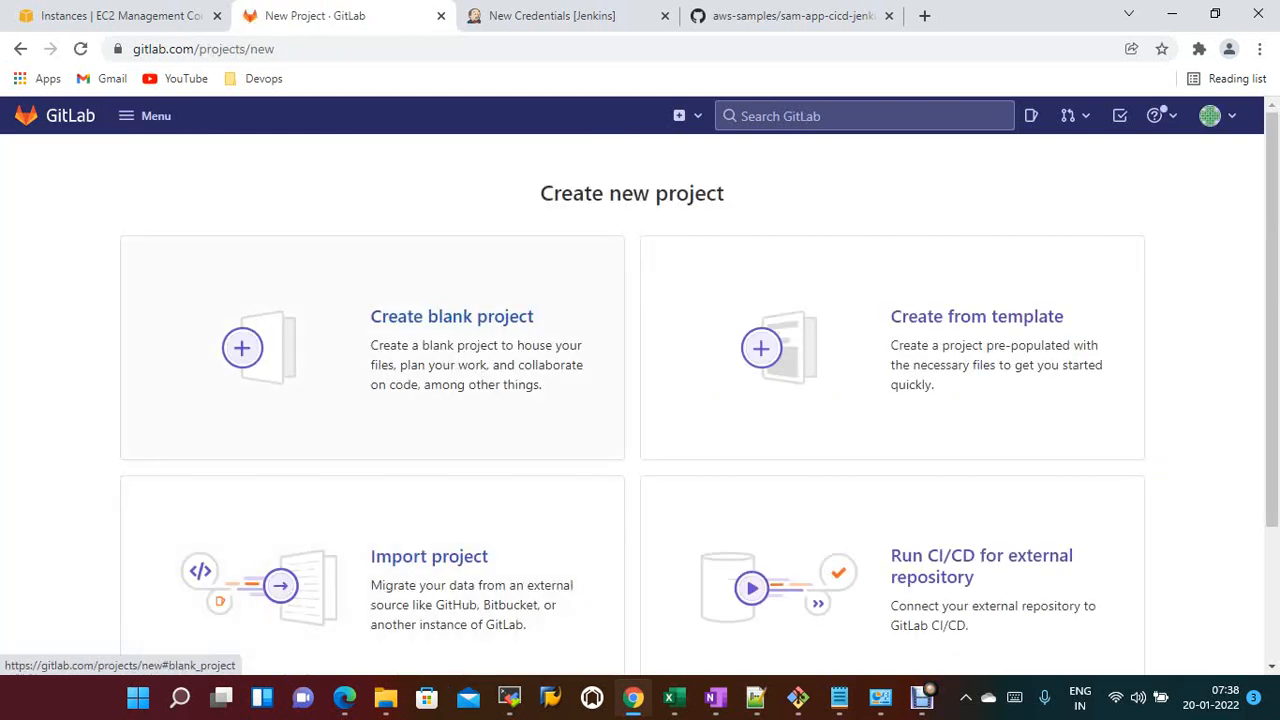
pyautogui.click(372, 347)
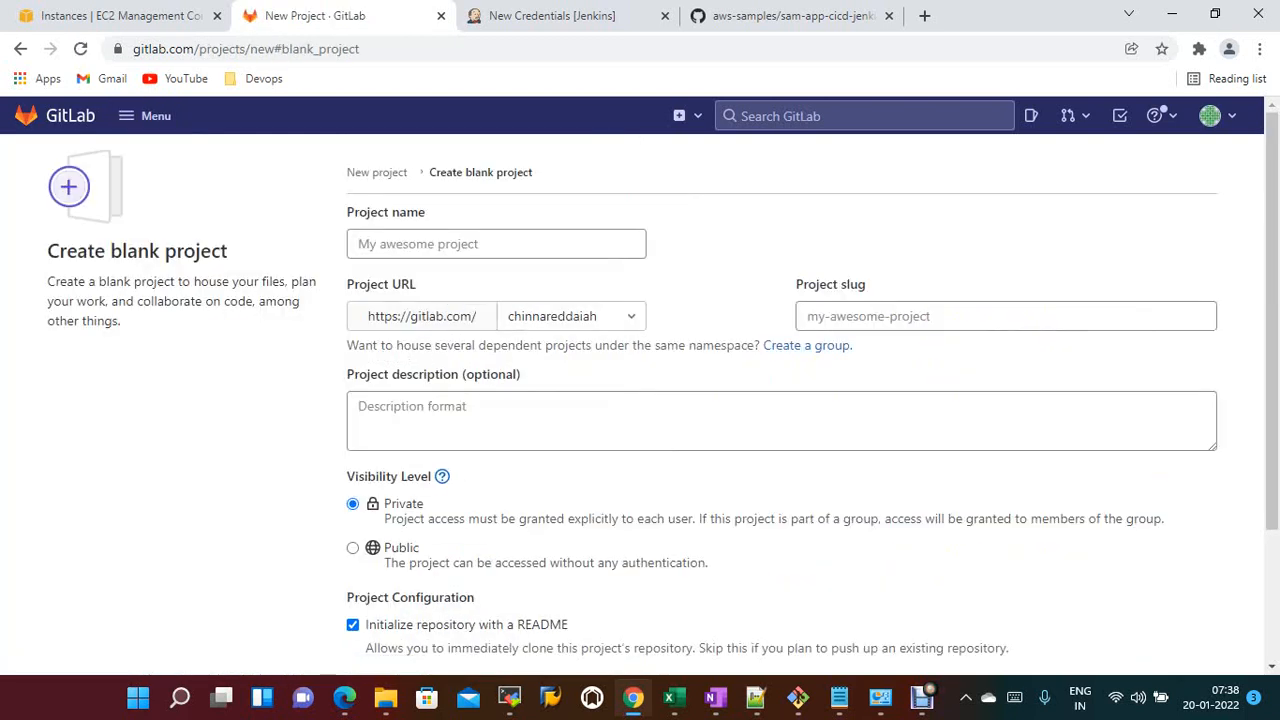
# - Enter gitlabdemowithjn as the new project's name
pyautogui.click(496, 244)
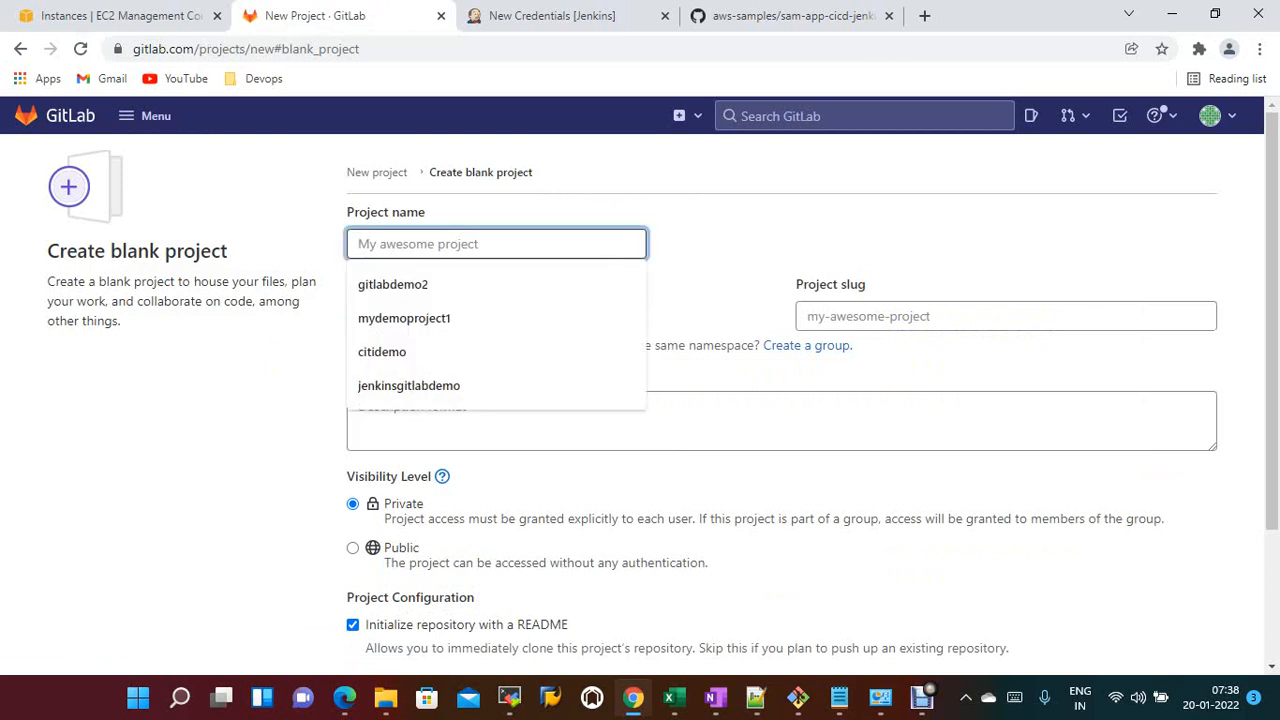
pyautogui.write('gitlab')
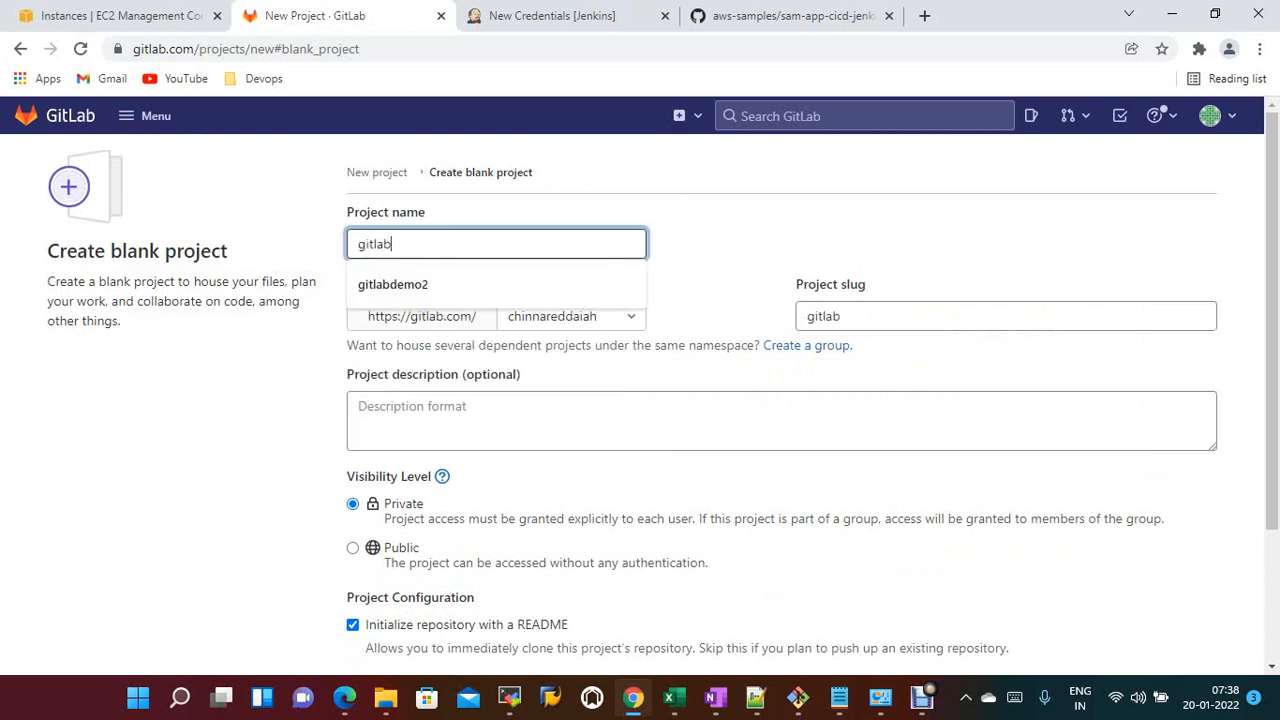
pyautogui.write('demowithjn')
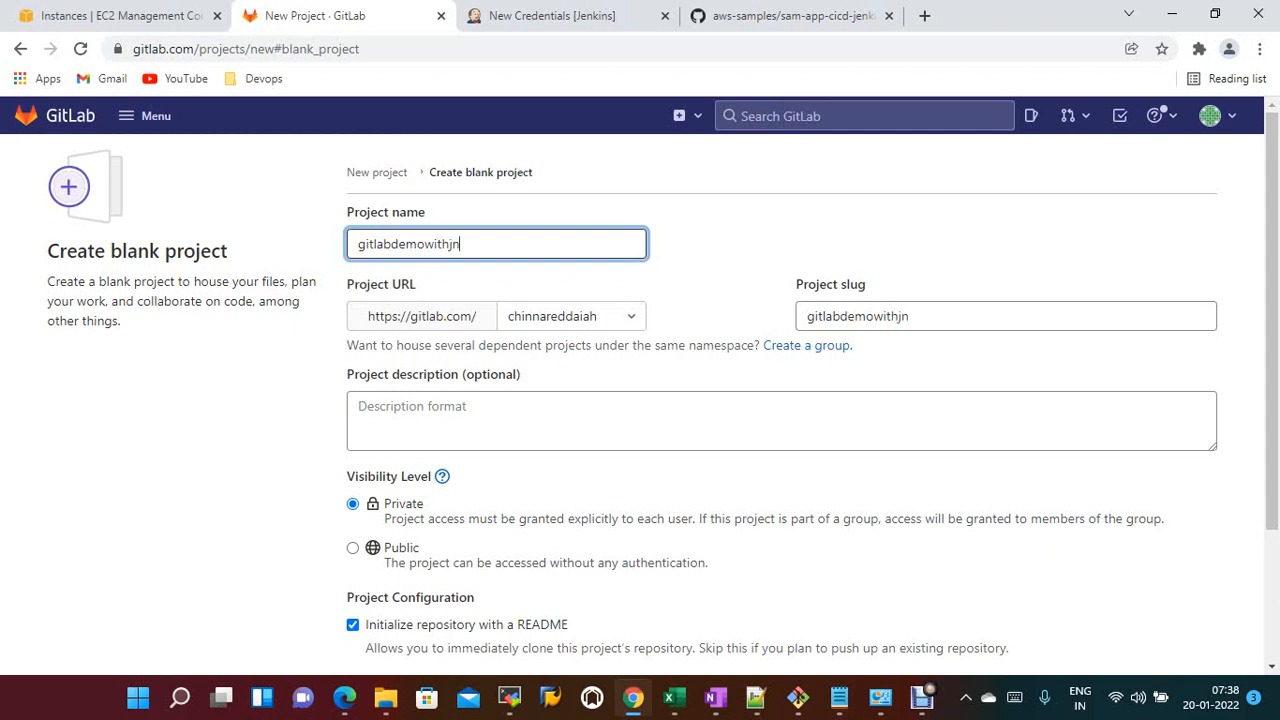
# - Change the new project's name to gitlabdemojenkins
pyautogui.press('BackSpace')
pyautogui.press('BackSpace')
pyautogui.press('BackSpace')
pyautogui.press('BackSpace')
pyautogui.press('BackSpace')
pyautogui.write('jenkins')
pyautogui.scroll(-1, 640, 400)
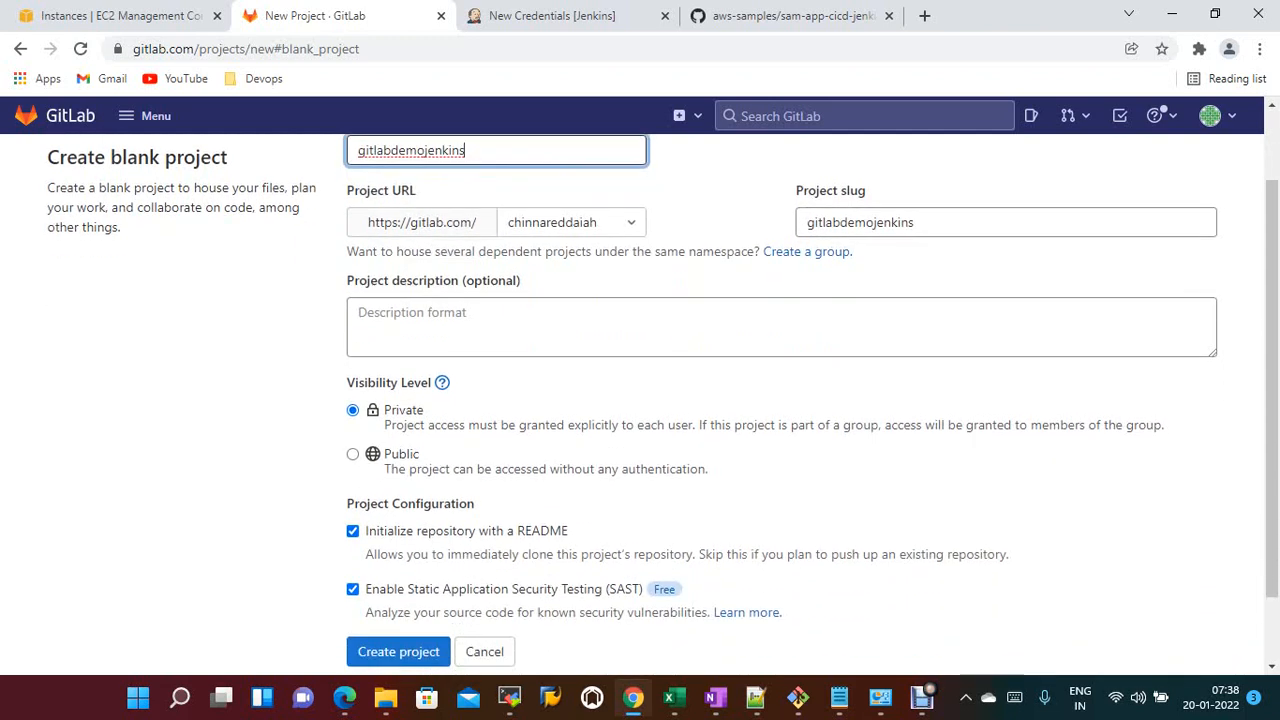
# - Turn off initializing the repository with a README and create the gitlabdemojenkins project
pyautogui.click(353, 531)
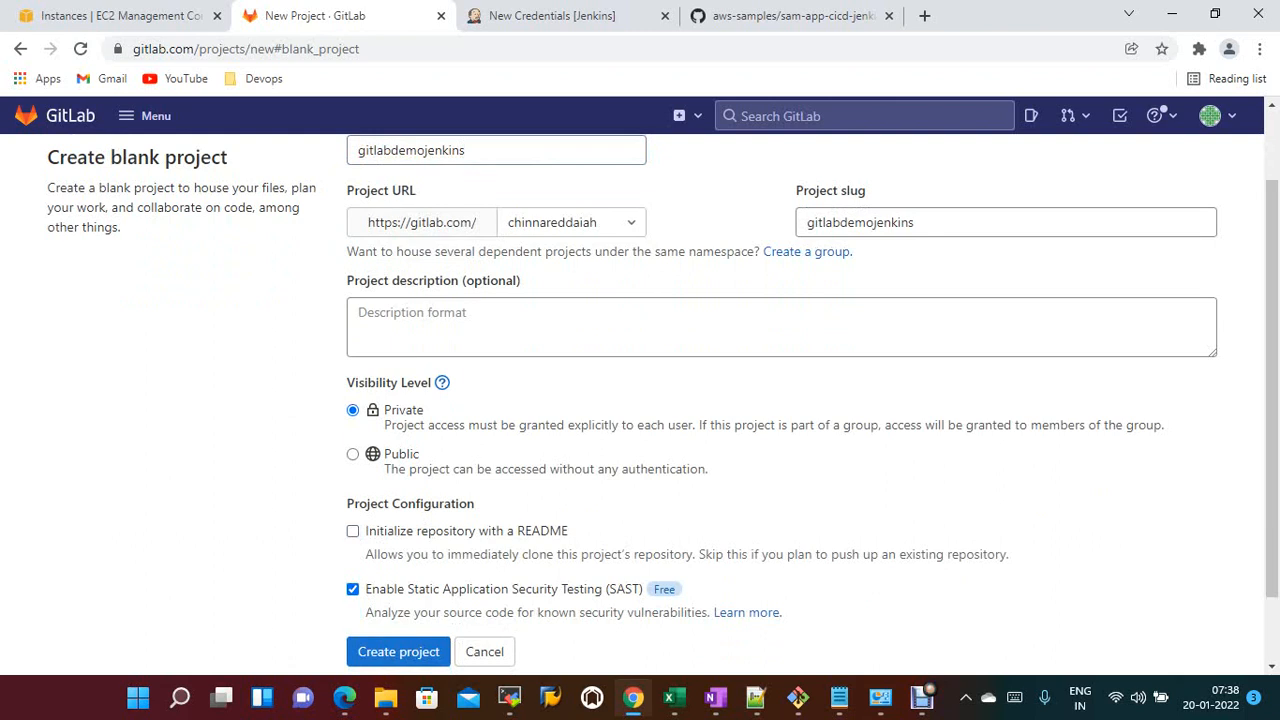
pyautogui.scroll(-1, 640, 400)
pyautogui.click(398, 566)
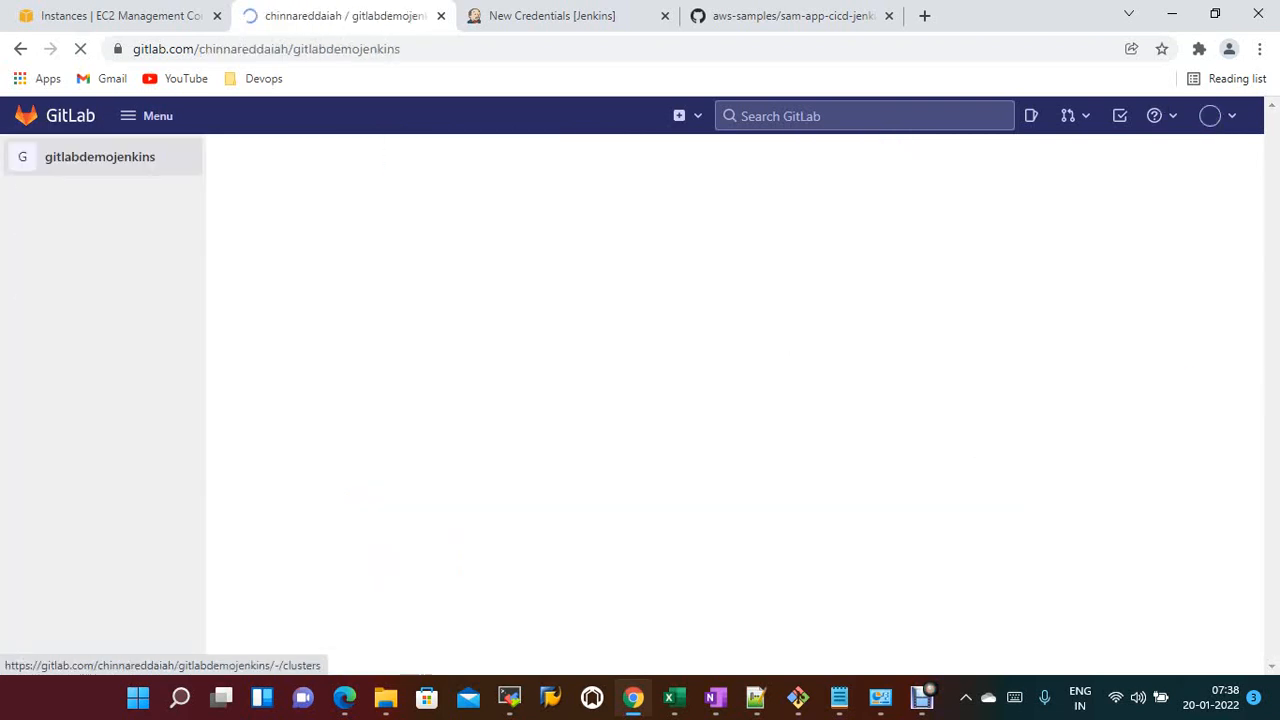
pyautogui.scroll(-1, 640, 400)
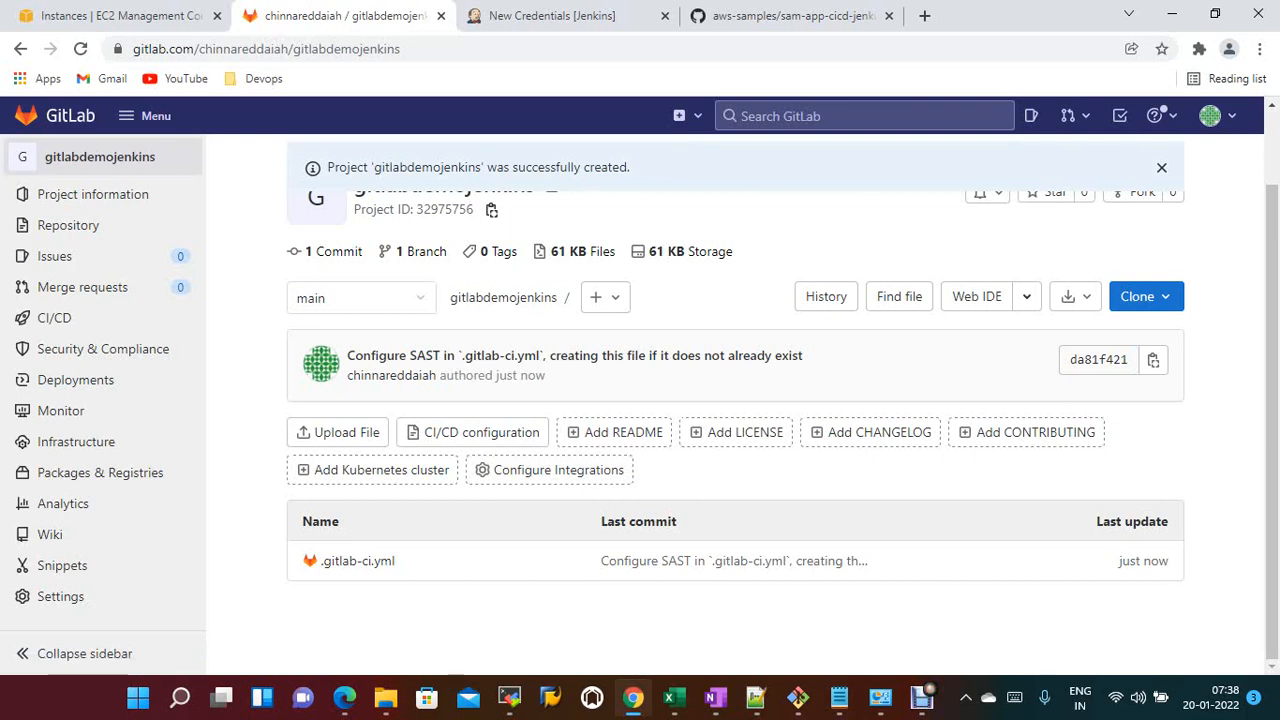
pyautogui.scroll(1, 735, 500)
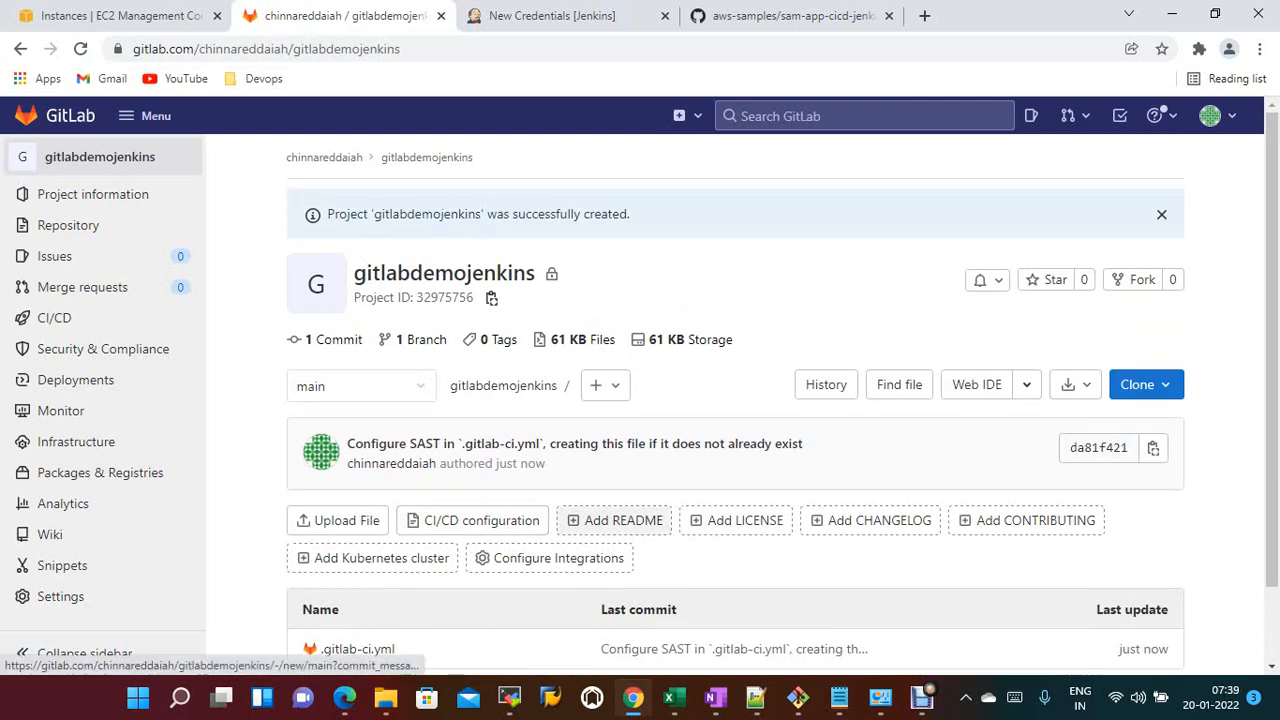
pyautogui.click(615, 520)
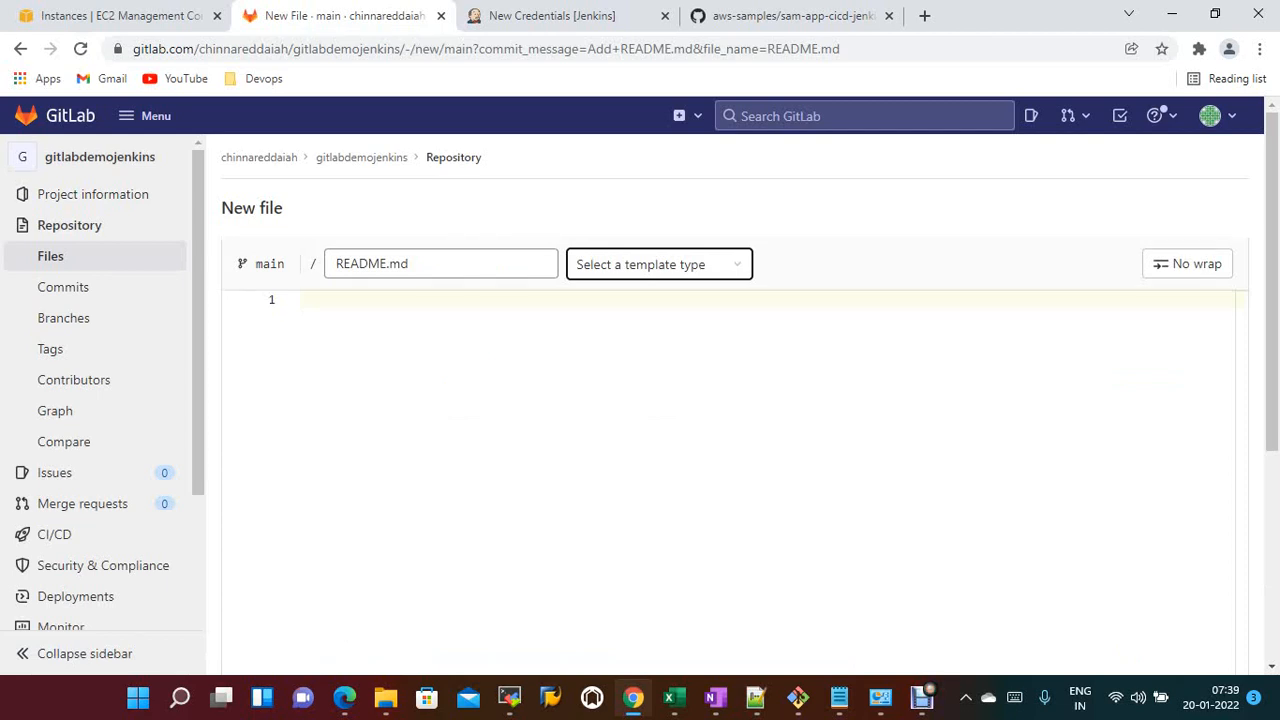
pyautogui.click(361, 157)
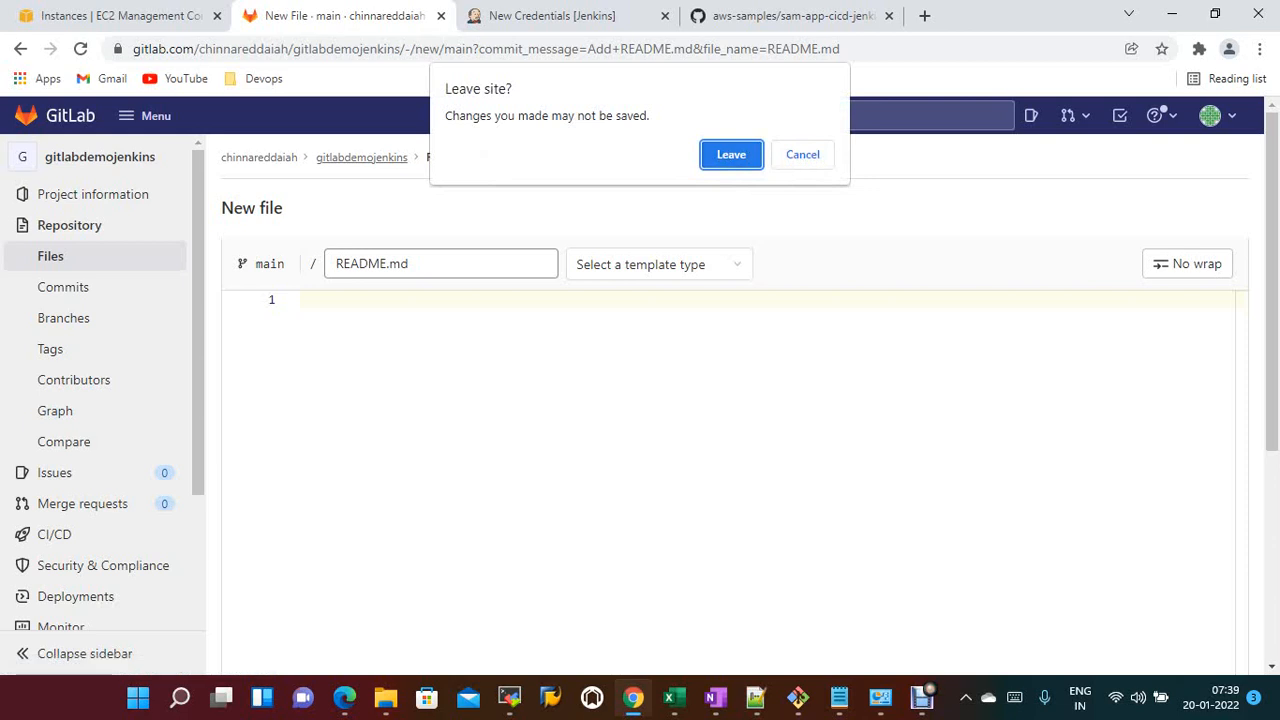
pyautogui.press('Return')
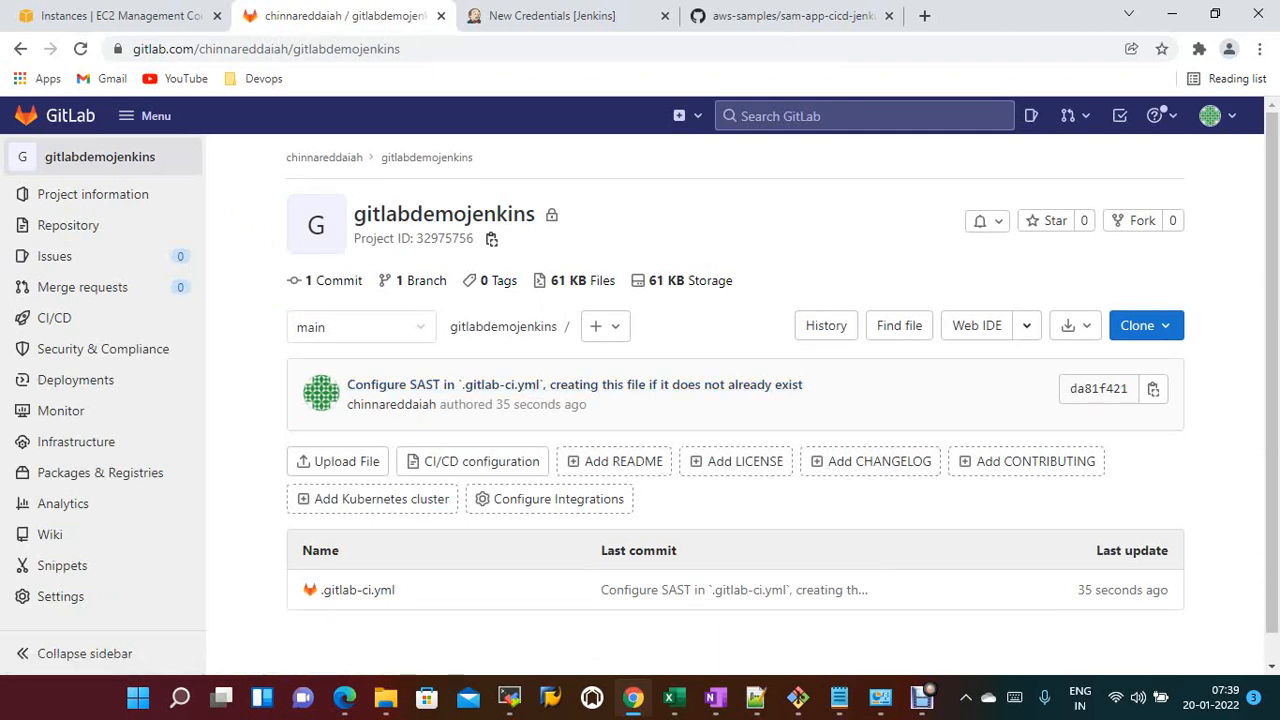
pyautogui.scroll(-1, 735, 400)
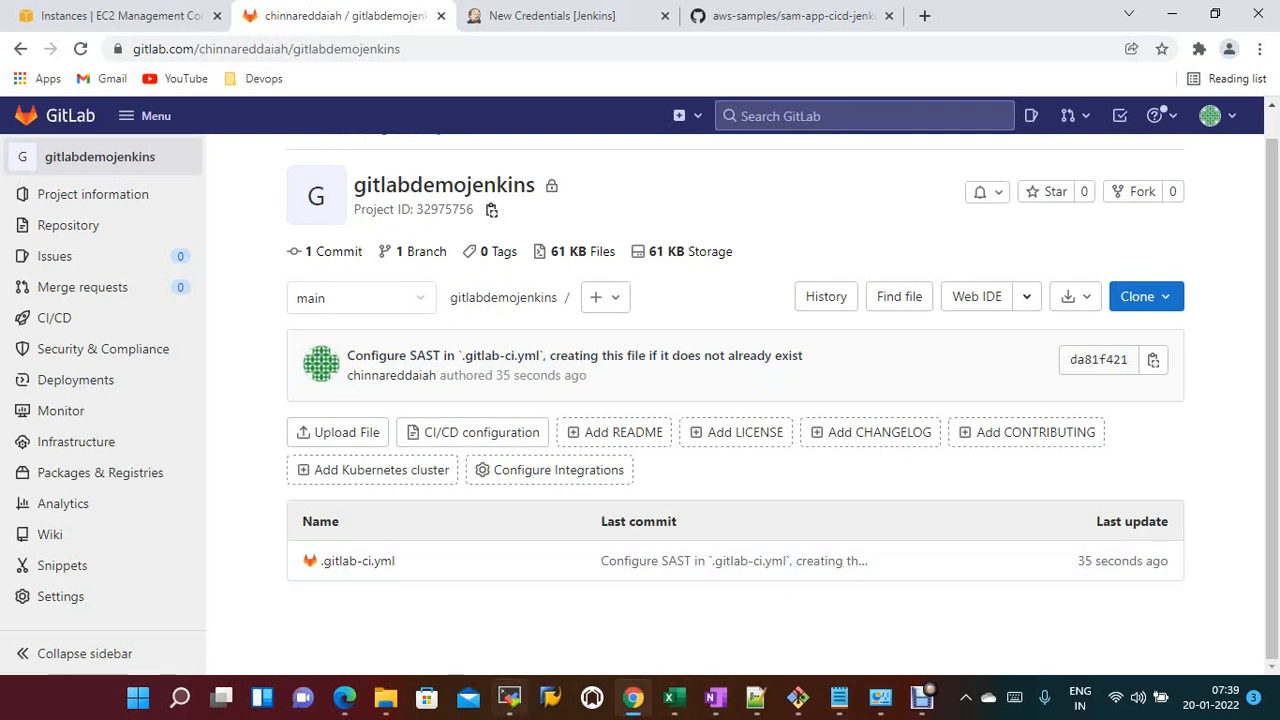
# - Try to register gitlabdemojenkins as a remote in the MobaXterm terminal, using git remote add with the SSH clone URL copied from GitLab
pyautogui.click(509, 697)
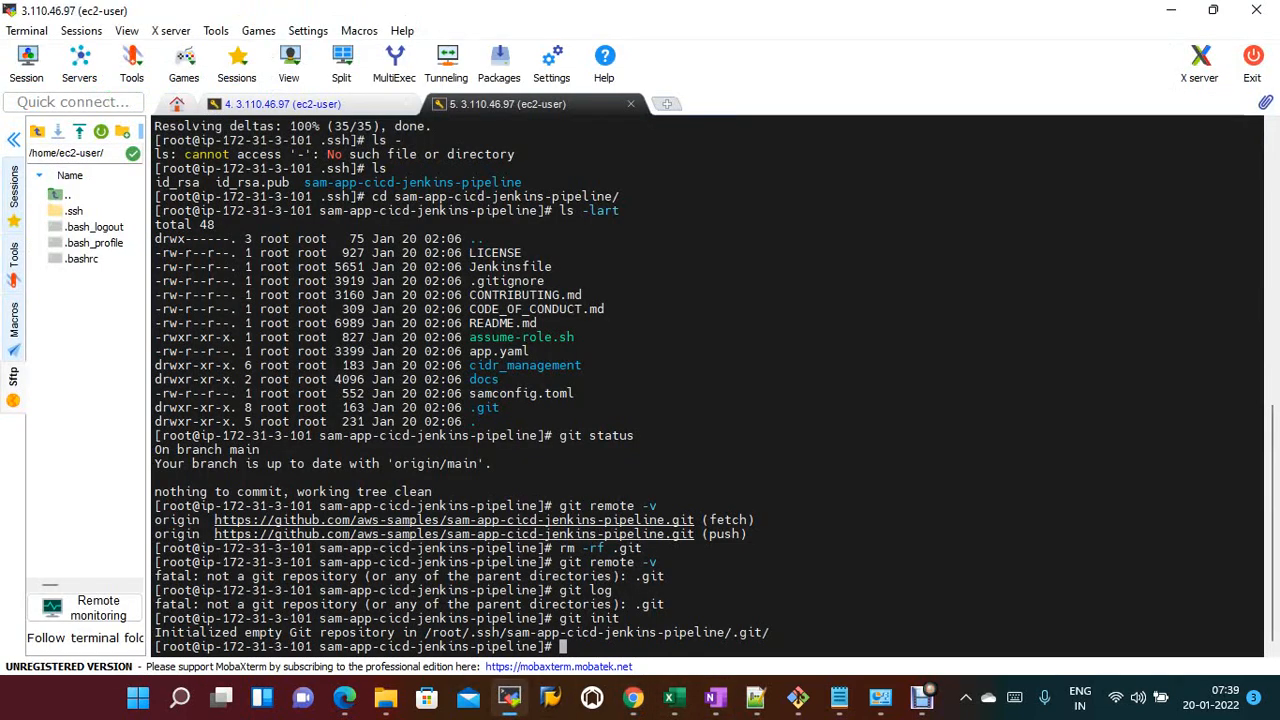
pyautogui.write('git remote add')
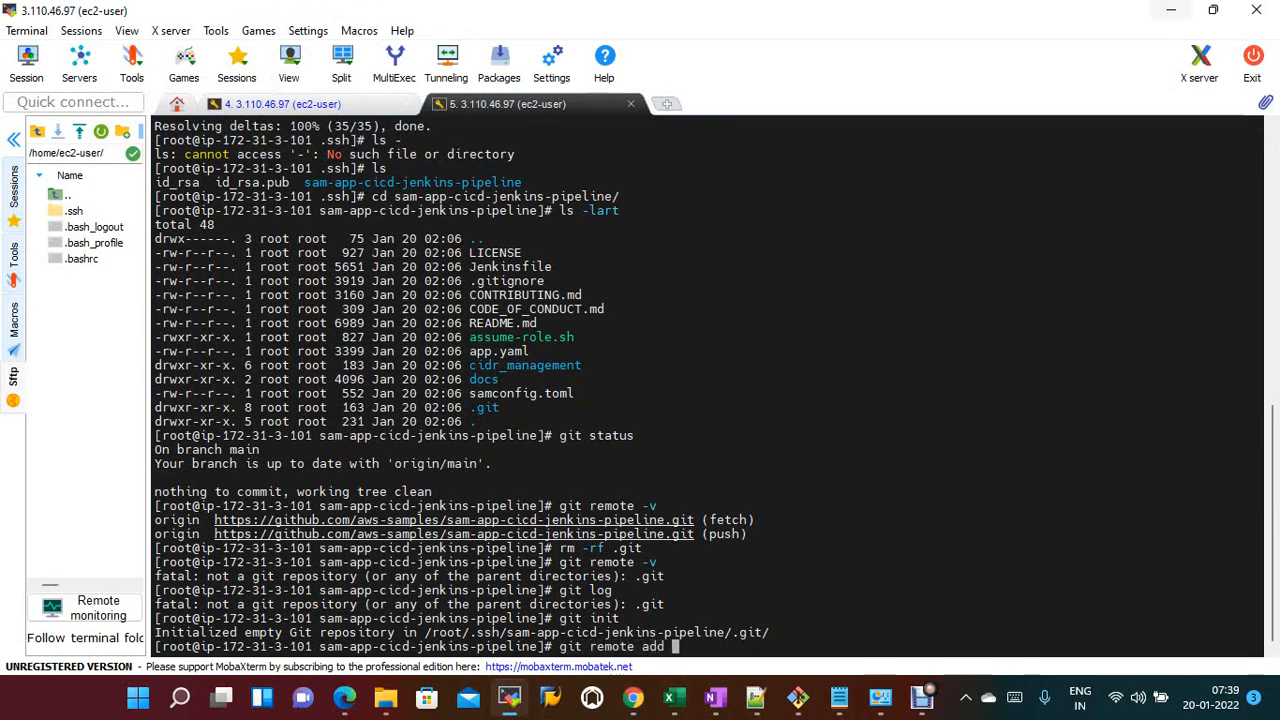
pyautogui.click(1171, 10)
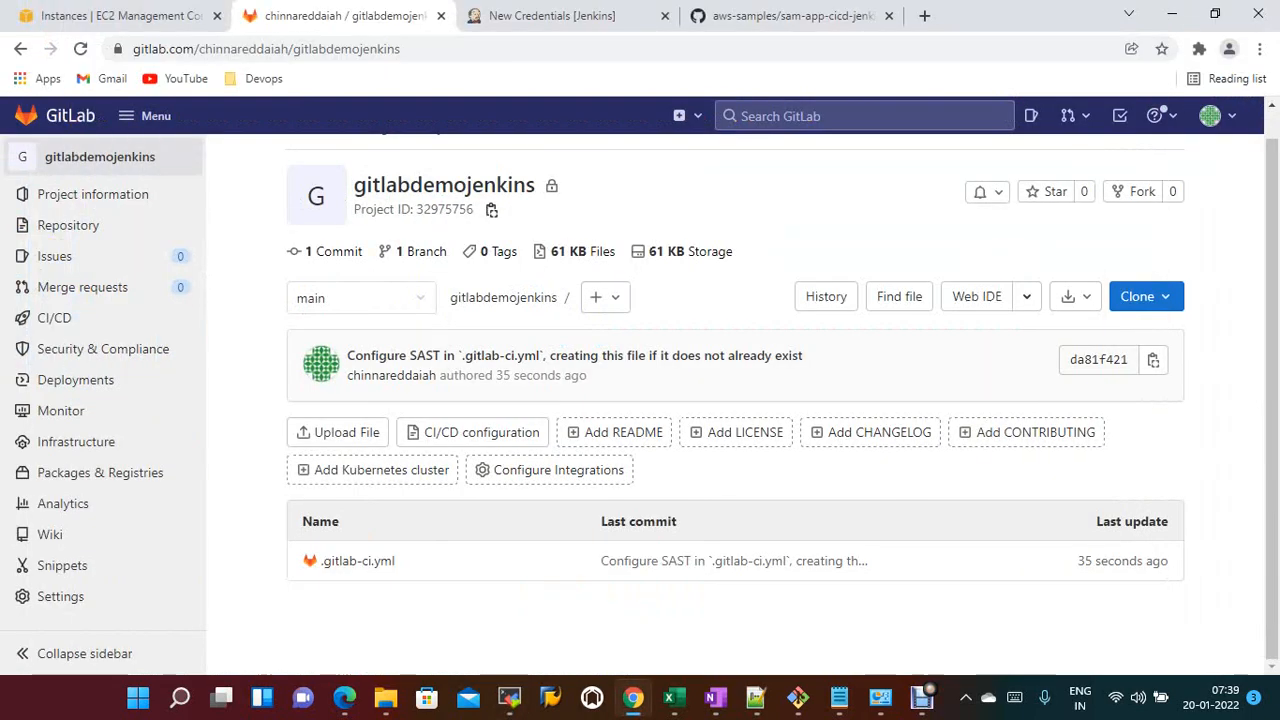
pyautogui.click(1137, 296)
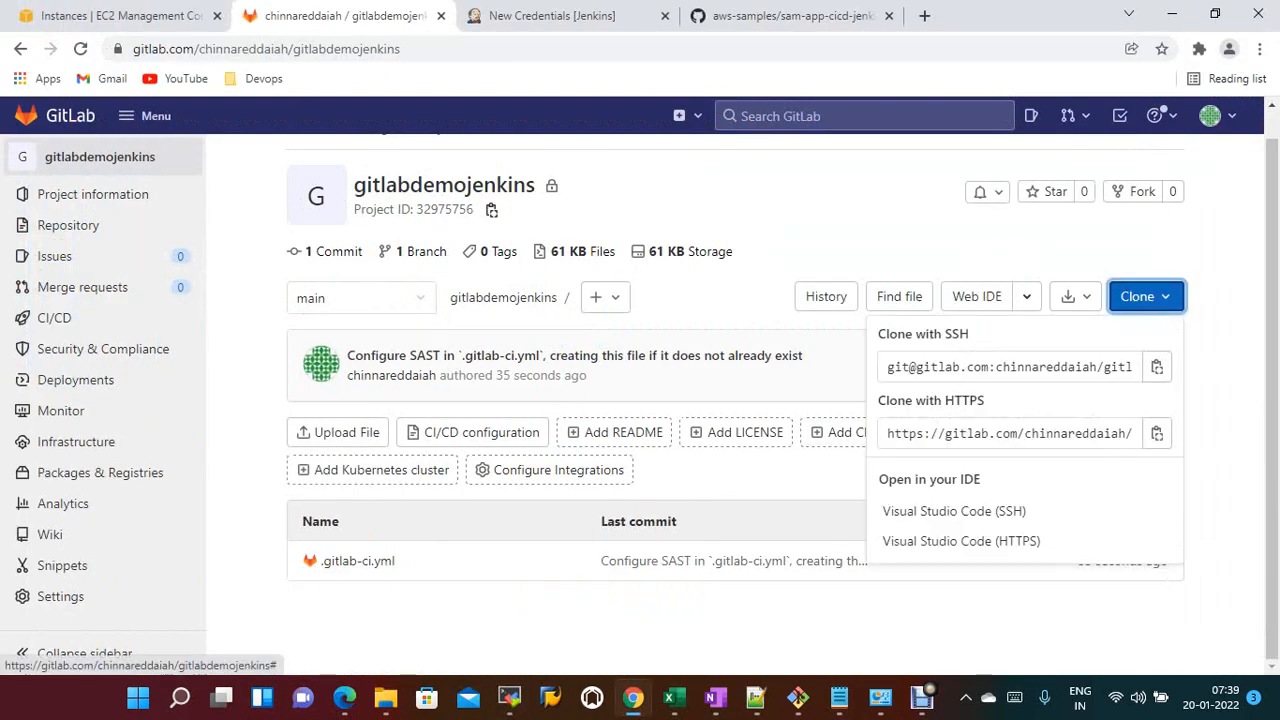
pyautogui.click(1157, 367)
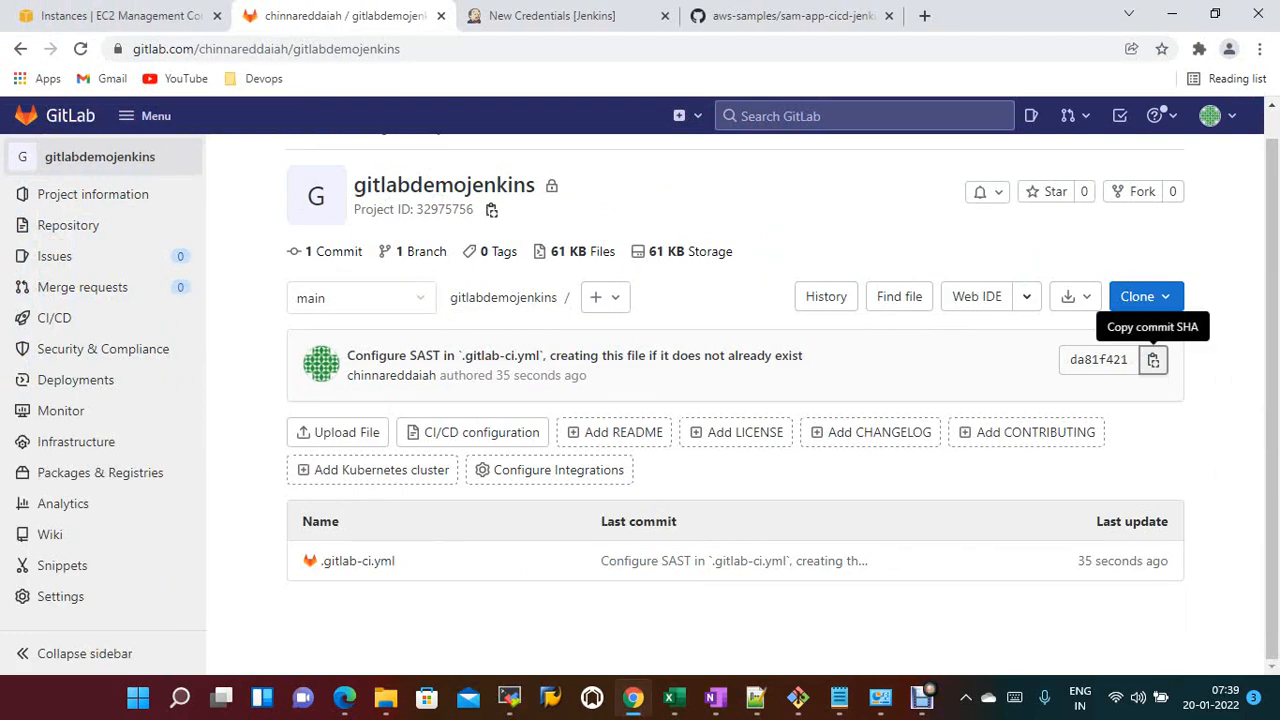
pyautogui.click(509, 697)
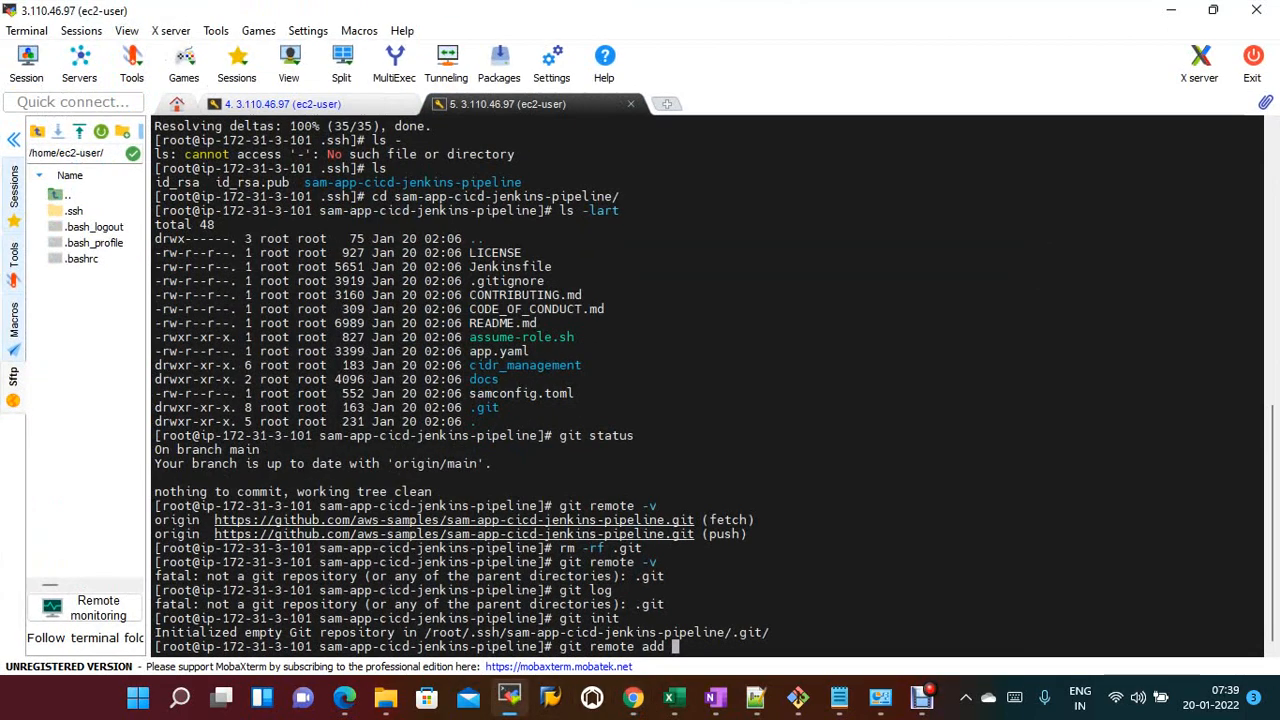
pyautogui.click(860, 240)
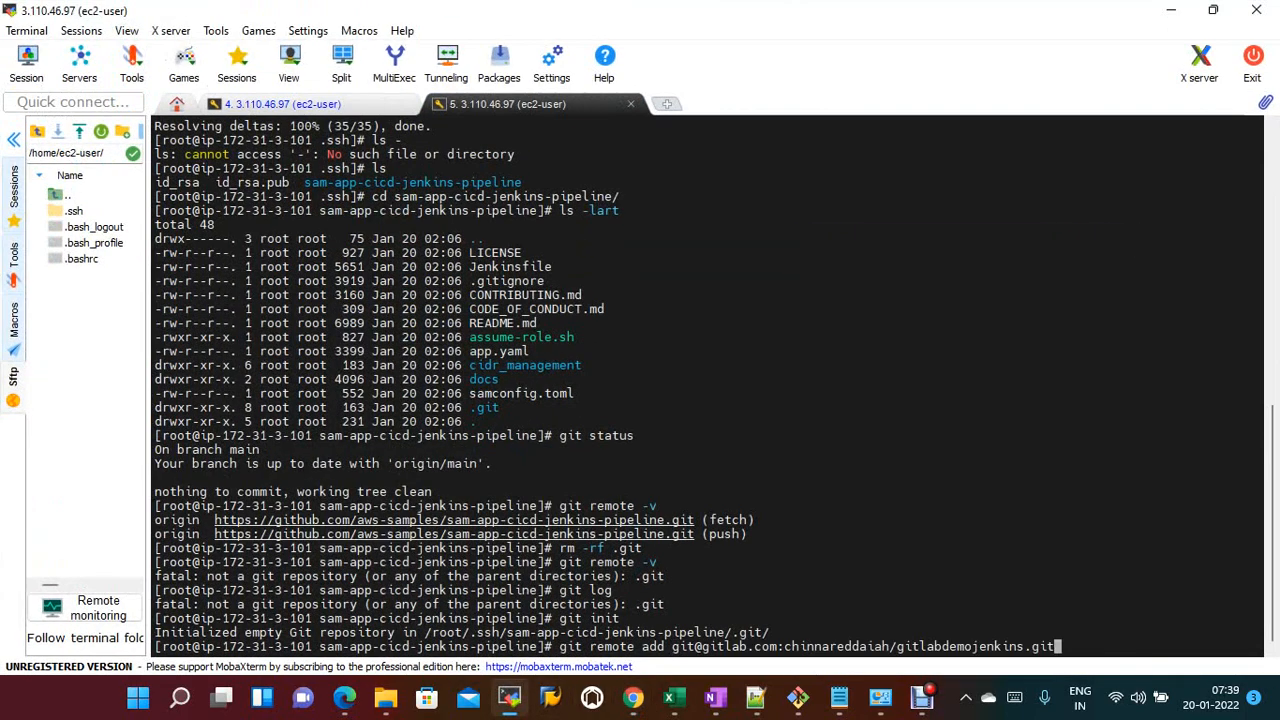
pyautogui.press('Return')
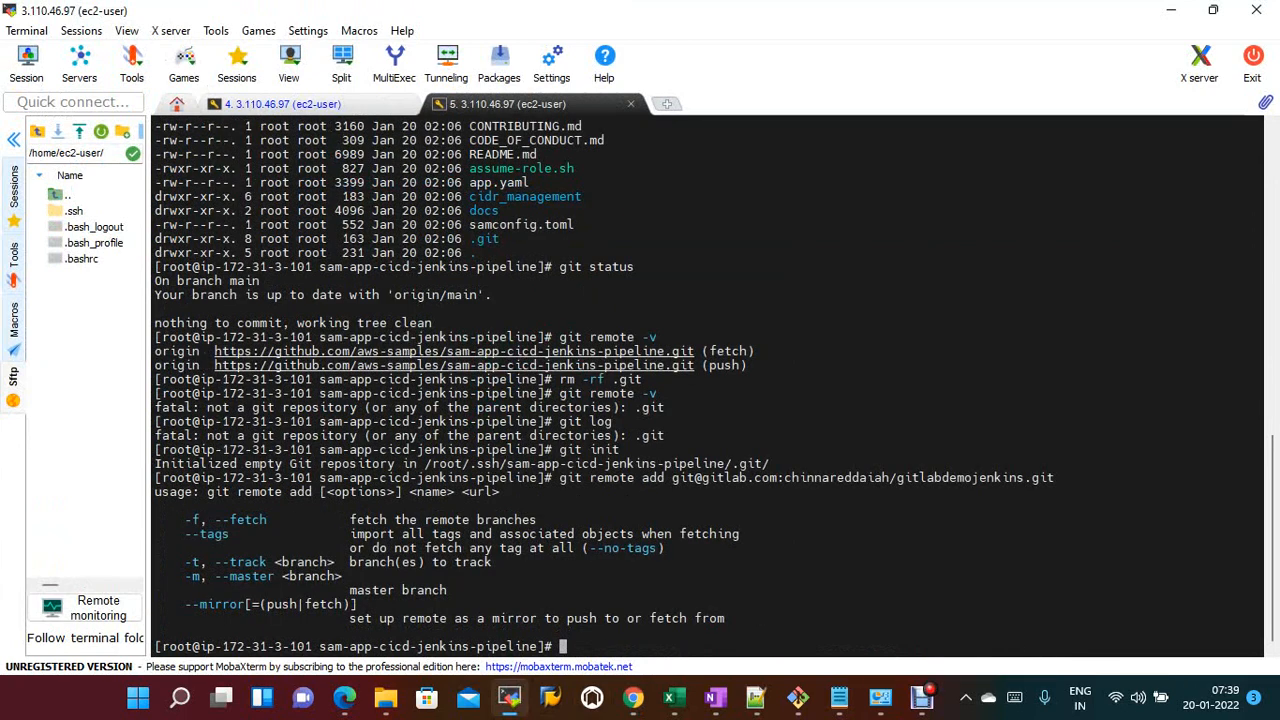
# - Switch back to GitLab in Chrome and open the blank project form from the list of own projects
pyautogui.hotkey('alt', 'Tab')
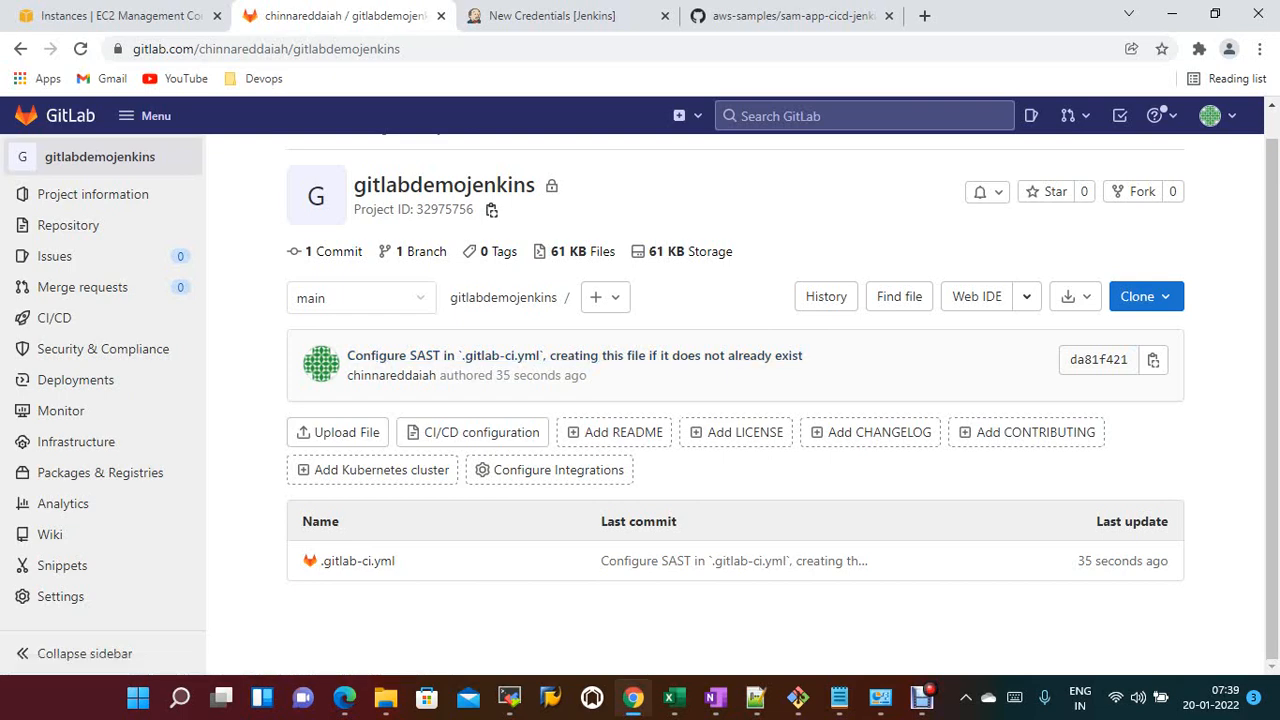
pyautogui.scroll(1, 640, 357)
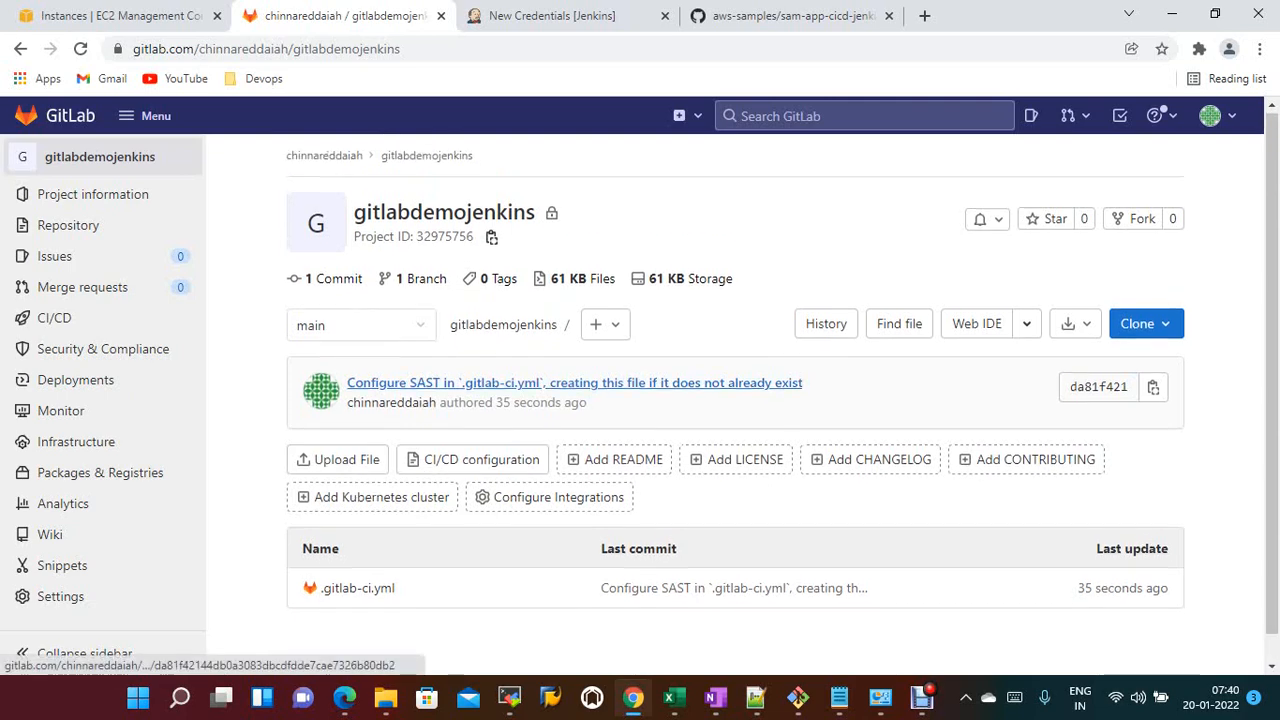
pyautogui.click(148, 116)
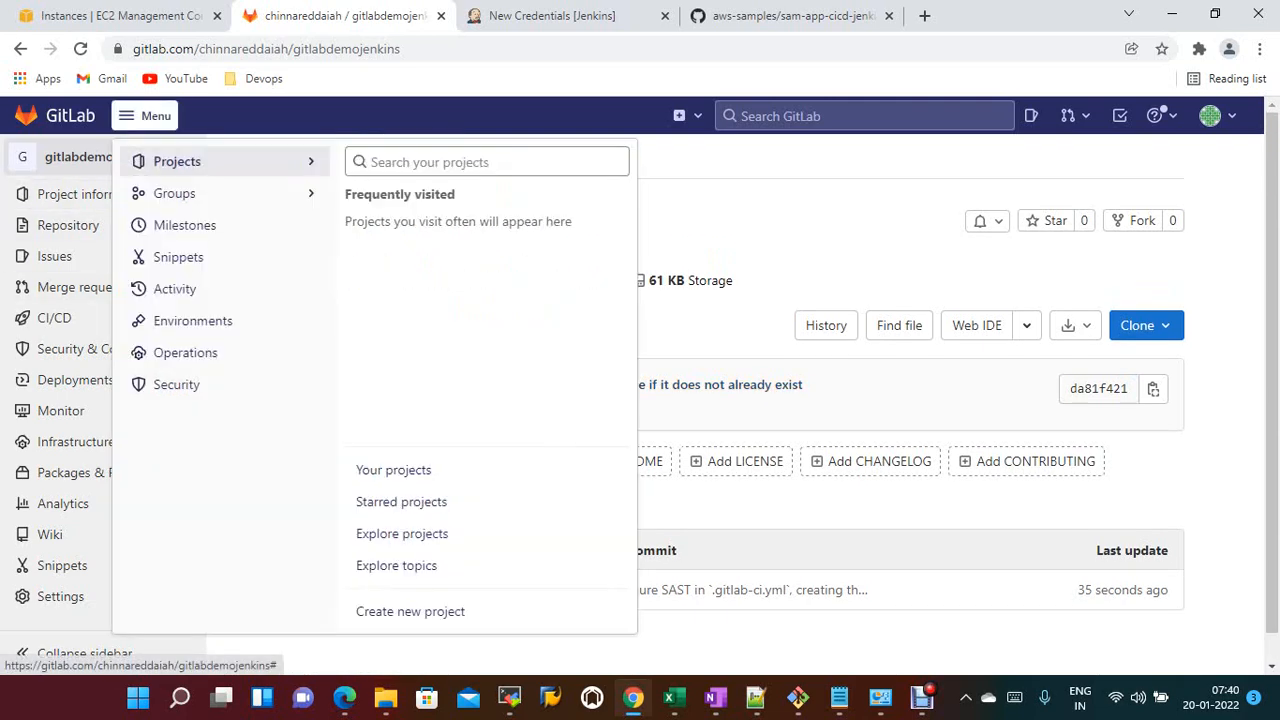
pyautogui.click(393, 470)
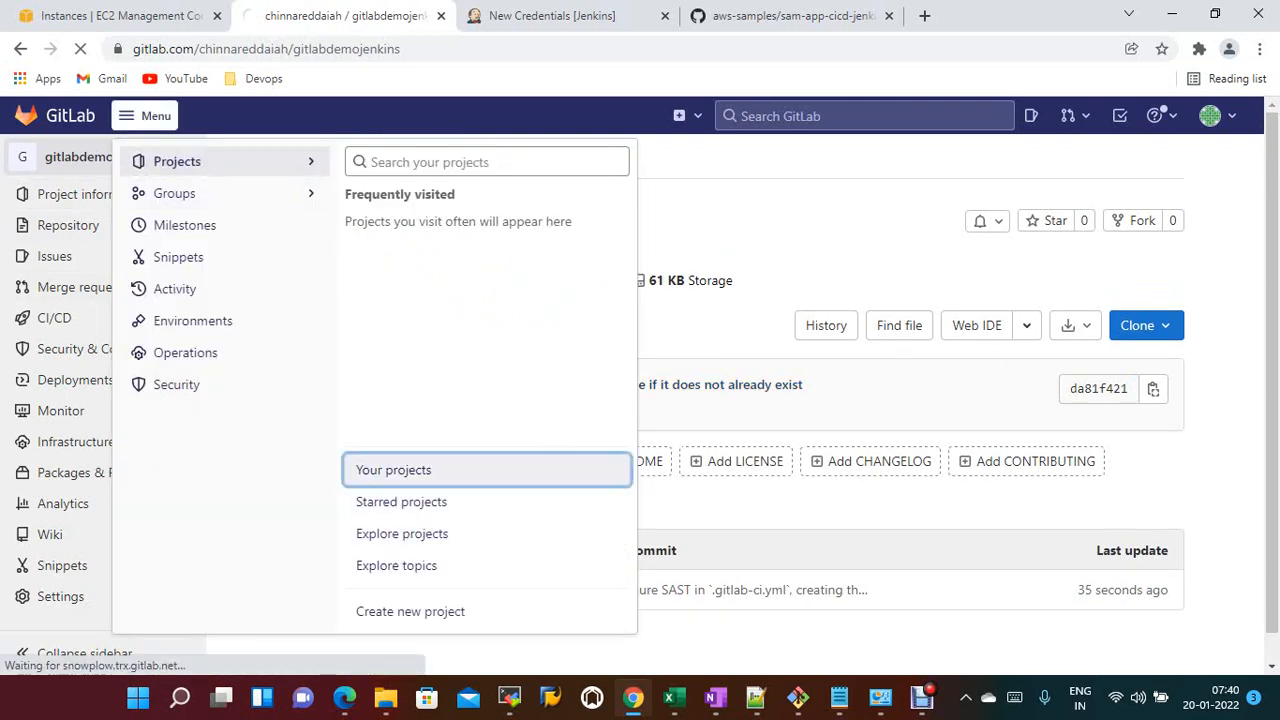
pyautogui.click(1170, 164)
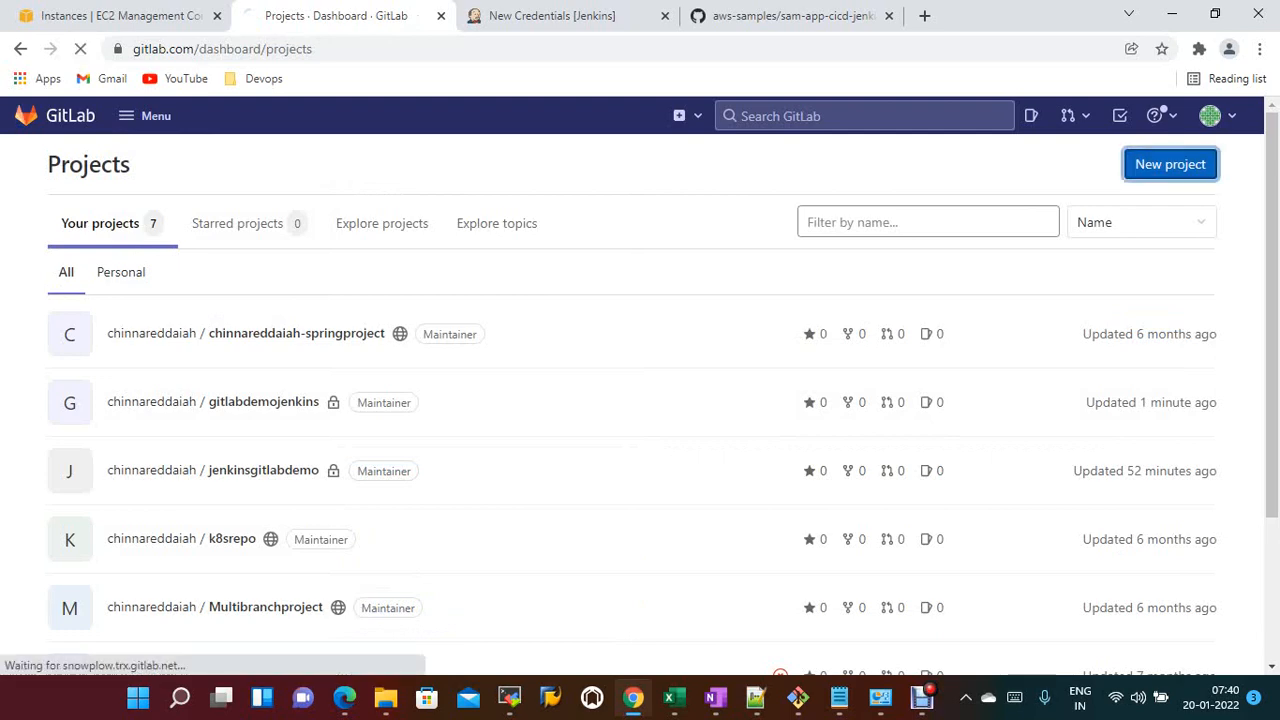
pyautogui.click(452, 318)
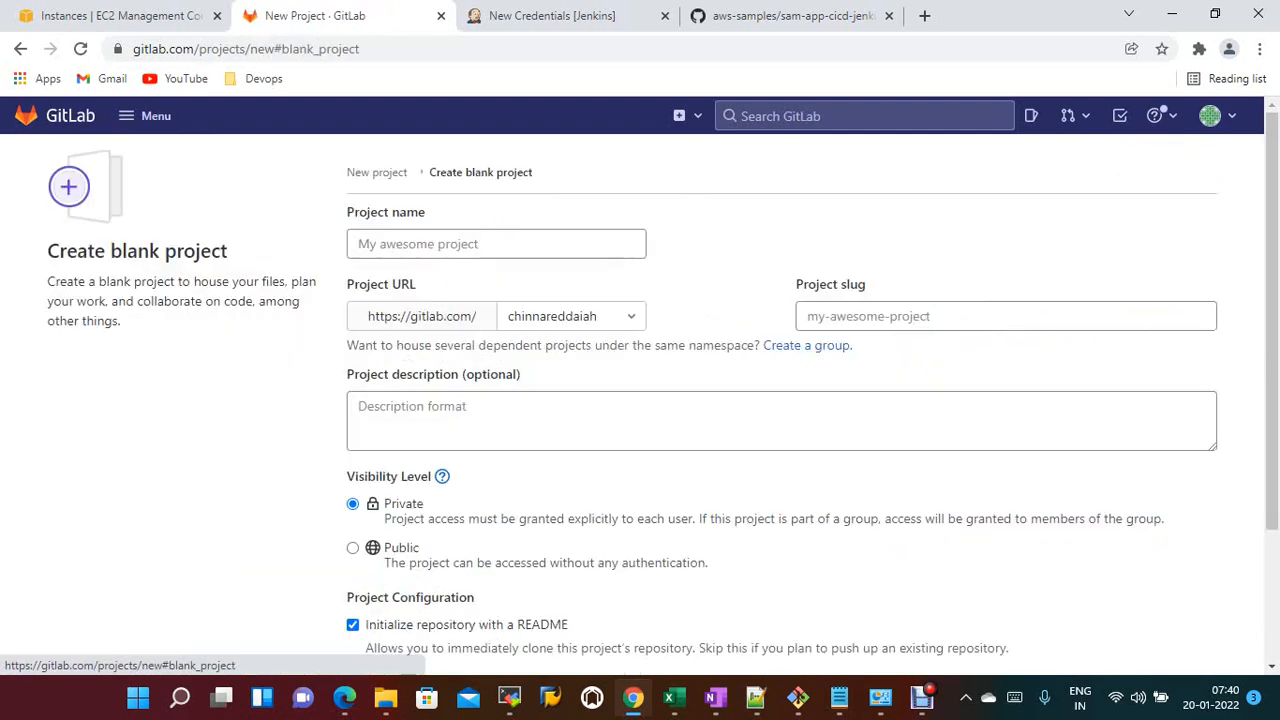
# - Enter jenkinsgitlabdemo3 as the name of the second blank project
pyautogui.click(462, 243)
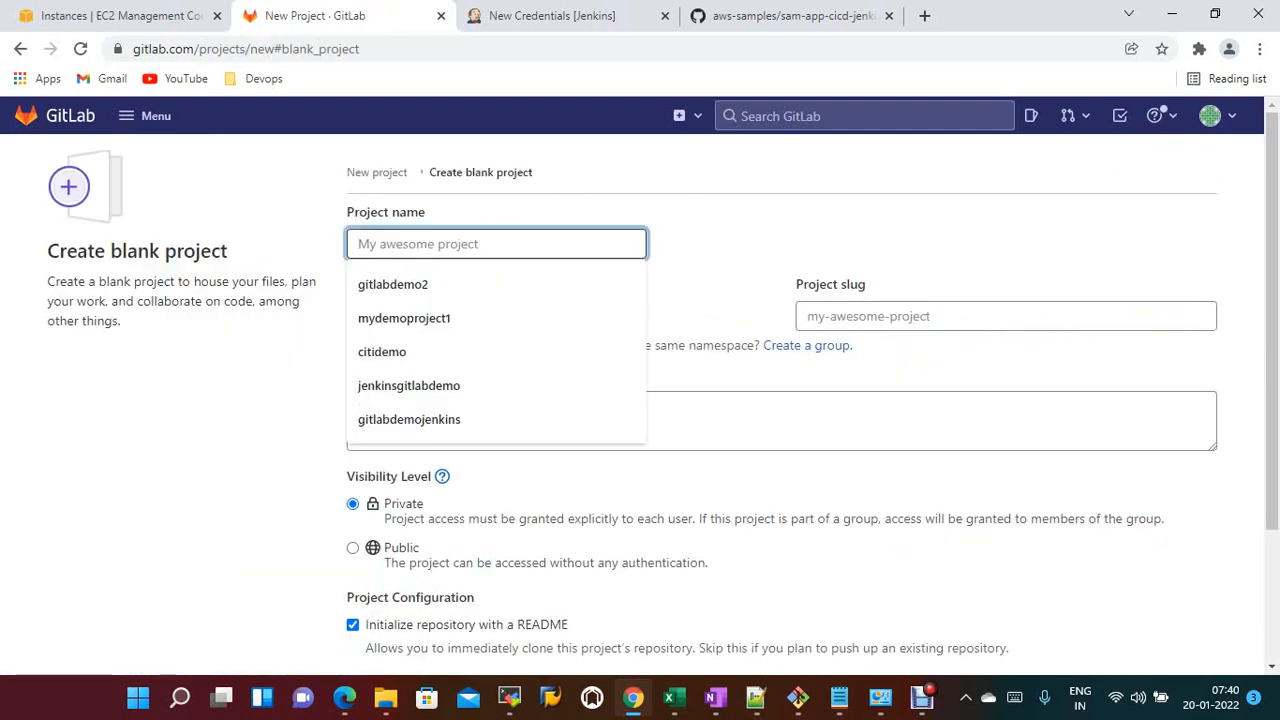
pyautogui.write('jenkins')
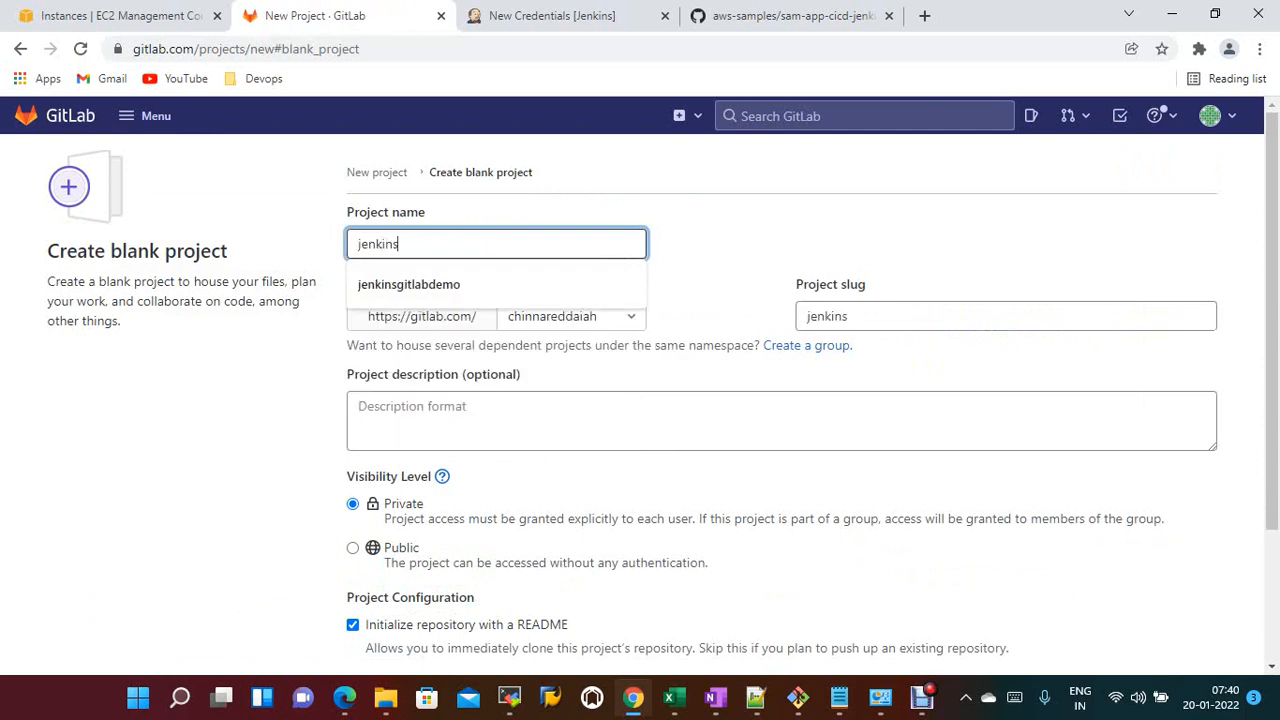
pyautogui.write('gitlabdem')
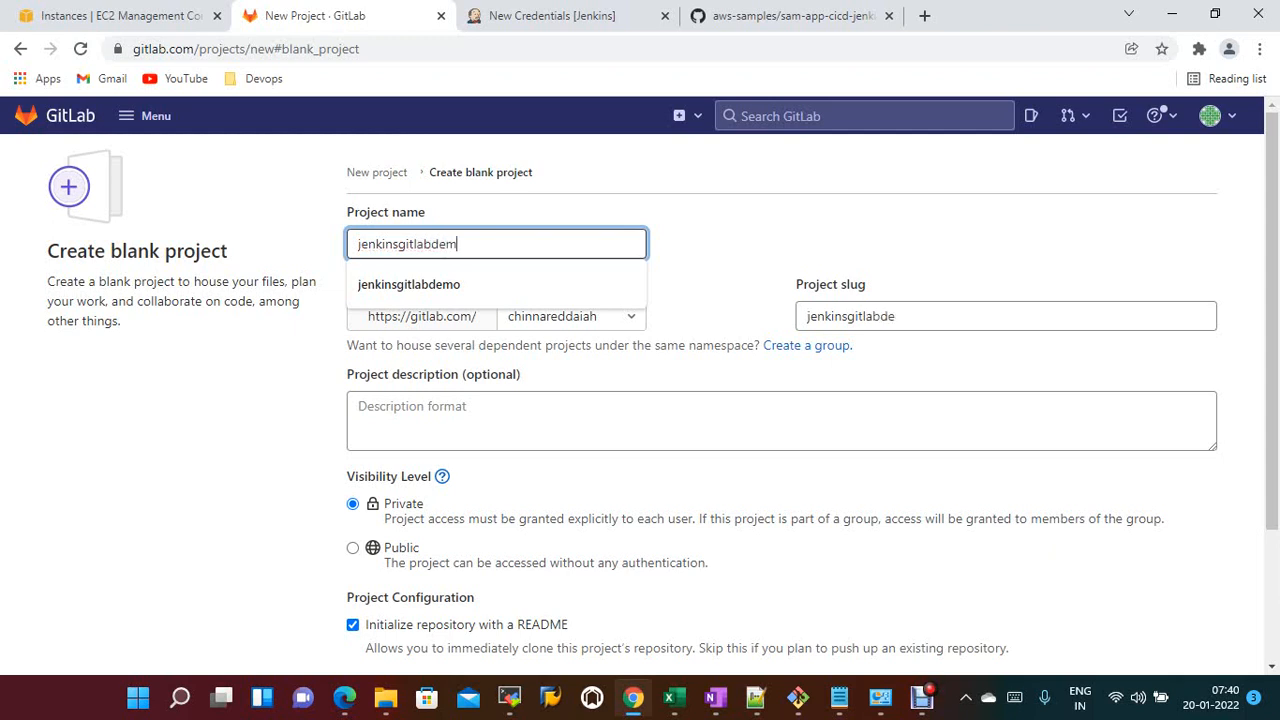
pyautogui.write('o3')
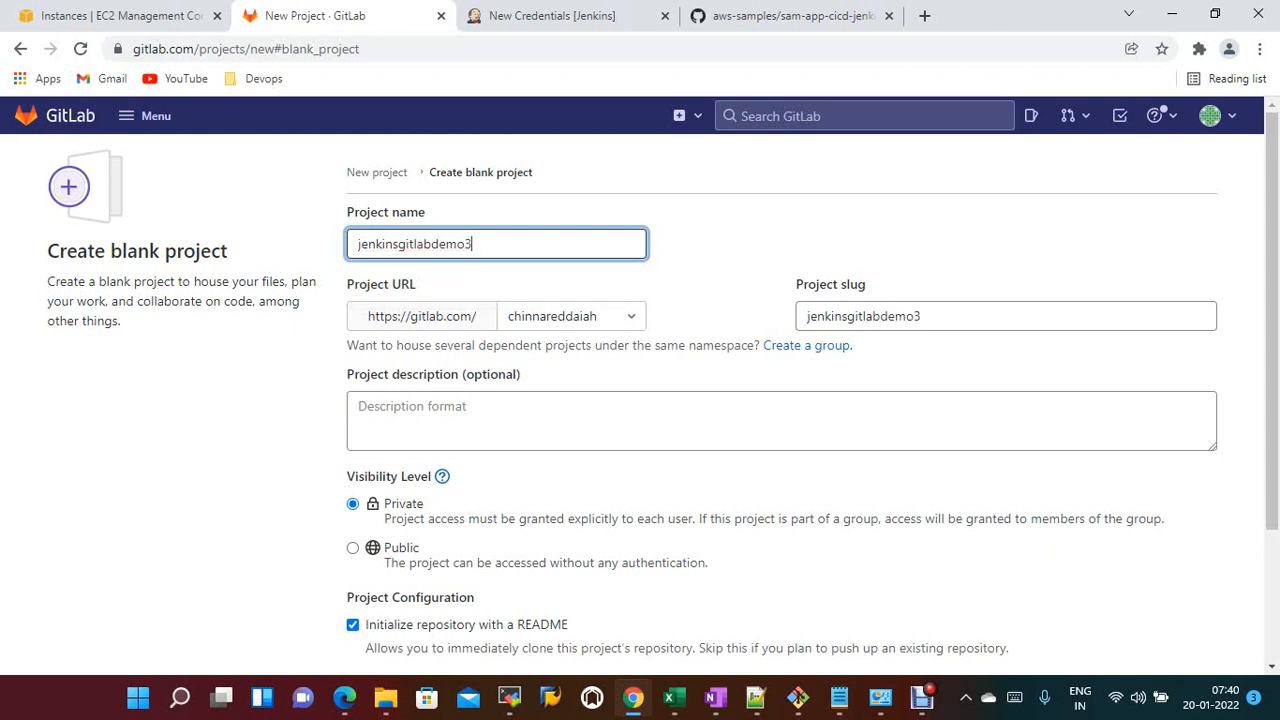
# - Disable README initialization and Static Application Security Testing (SAST), and create the jenkinsgitlabdemo3 project
pyautogui.scroll(-3, 640, 404)
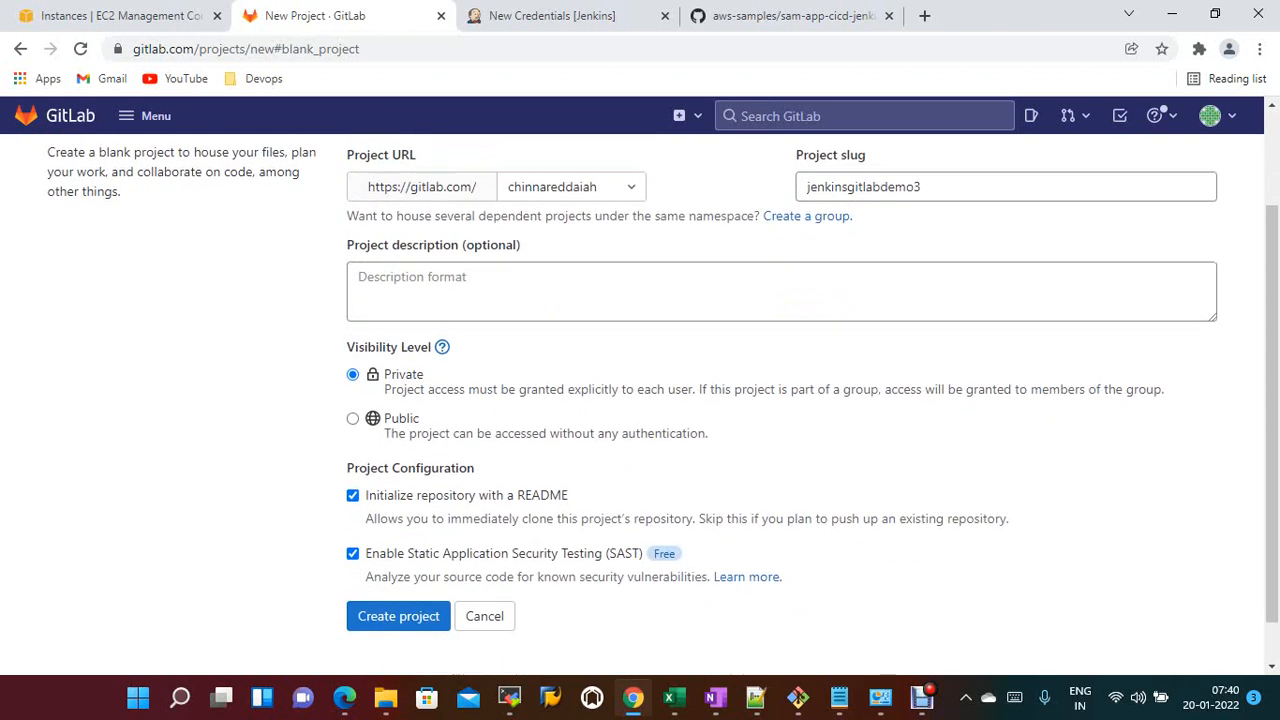
pyautogui.click(353, 504)
pyautogui.click(353, 446)
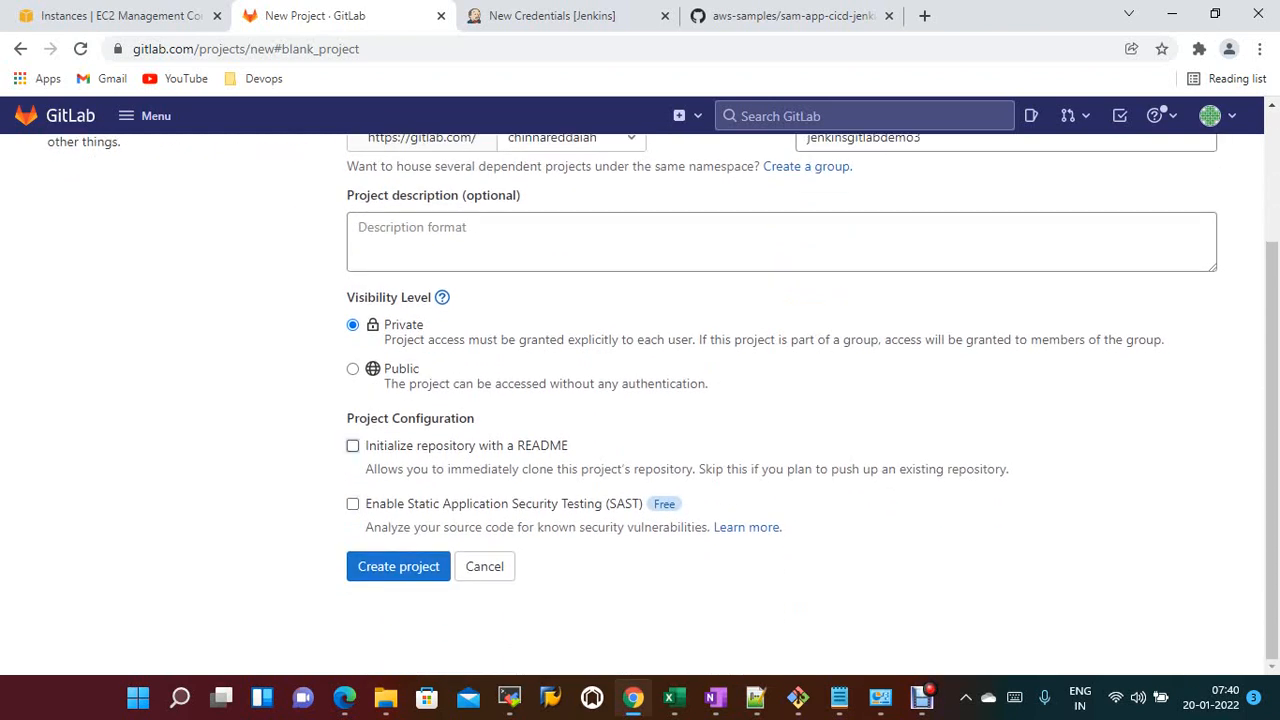
pyautogui.scroll(1, 640, 404)
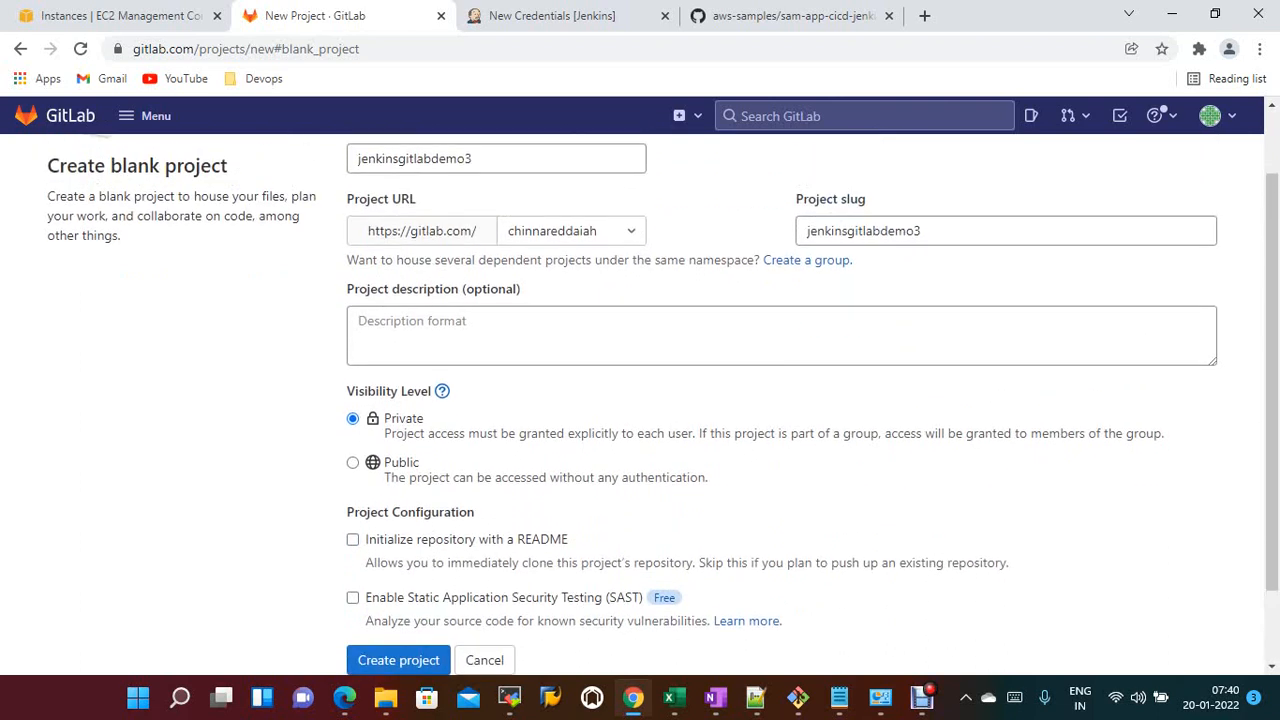
pyautogui.scroll(-1, 398, 566)
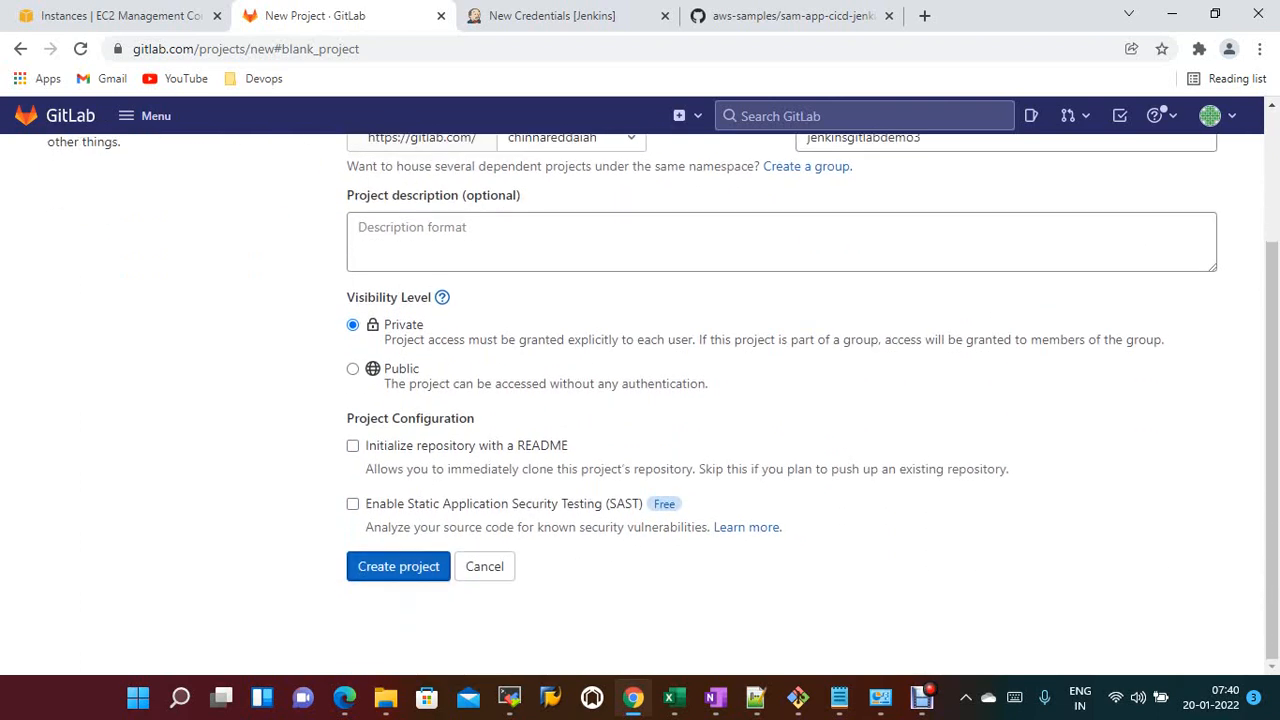
pyautogui.click(398, 566)
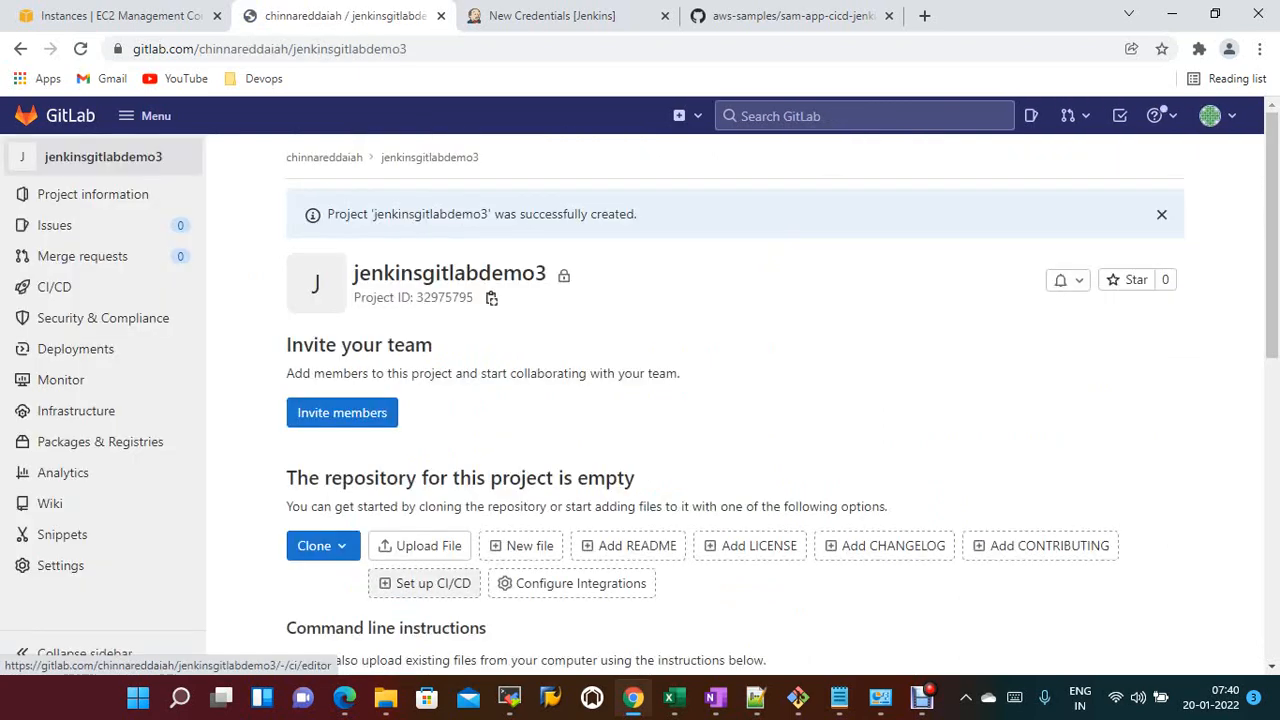
# - Examine GitLab's command line instructions for pushing an existing folder to the jenkinsgitlabdemo3 project
pyautogui.scroll(-2, 640, 400)
pyautogui.scroll(-2, 732, 402)
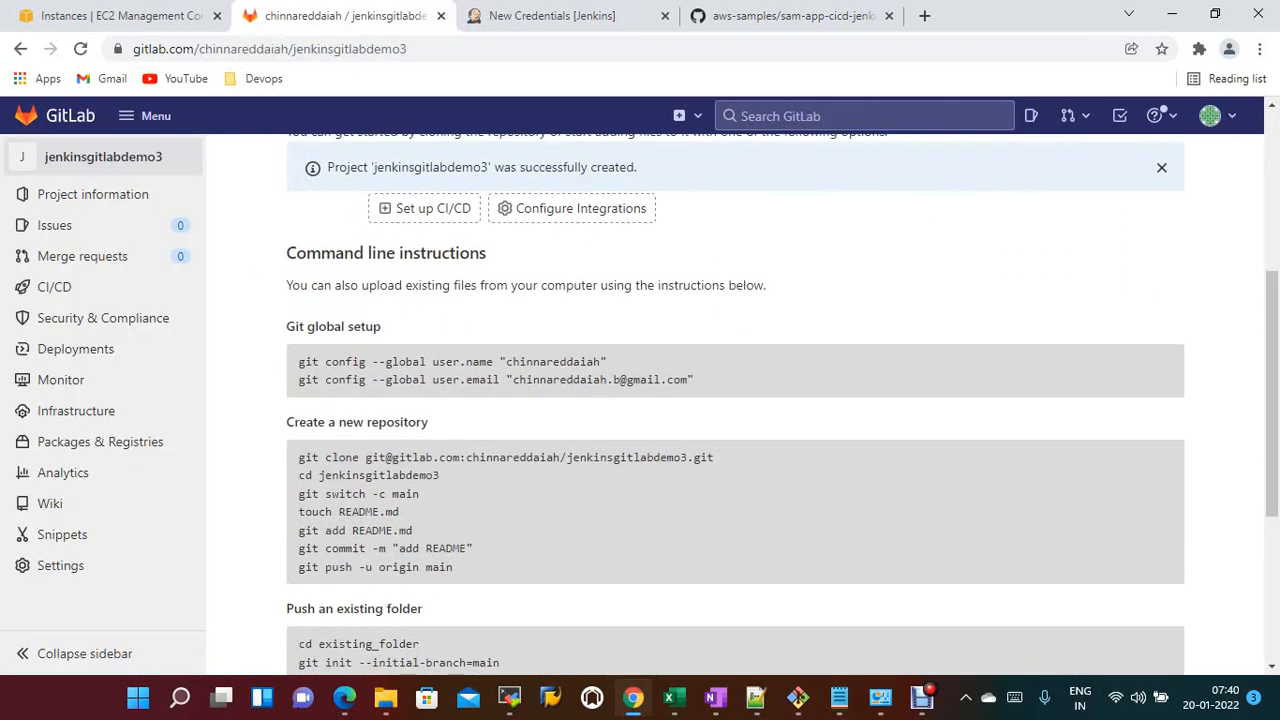
pyautogui.scroll(-3, 732, 402)
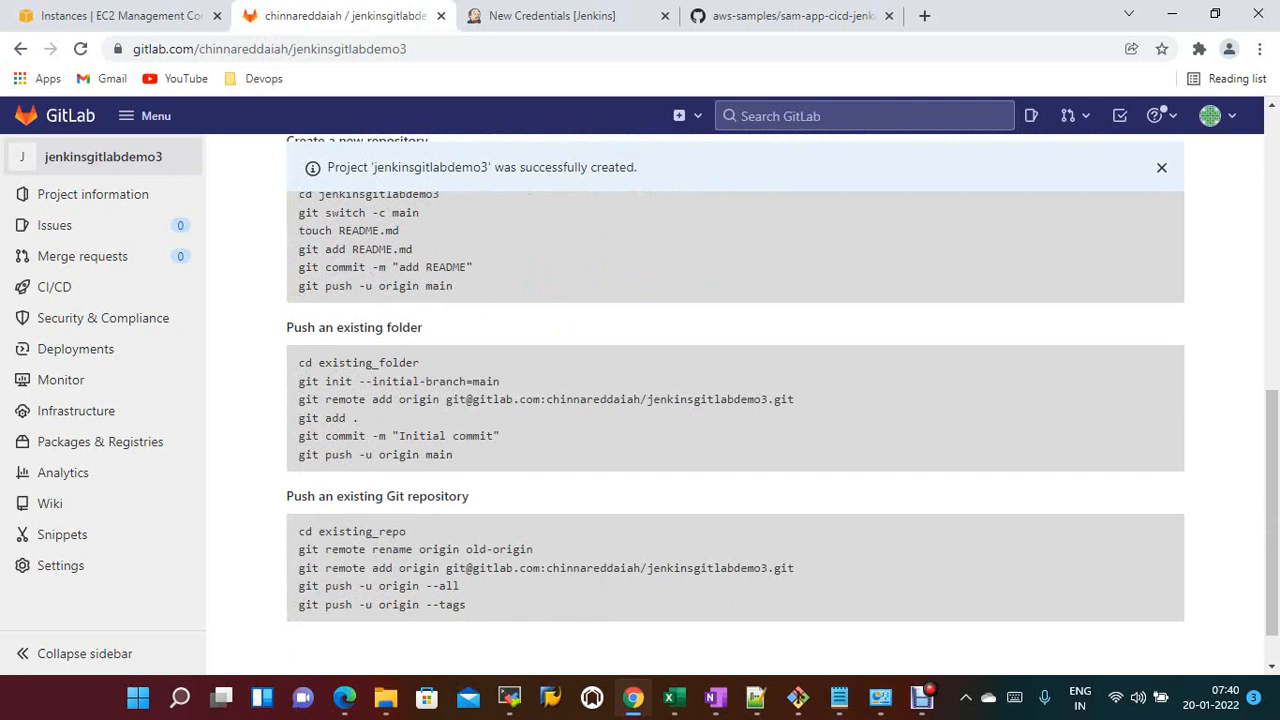
pyautogui.moveTo(298, 399); pyautogui.dragTo(762, 399)
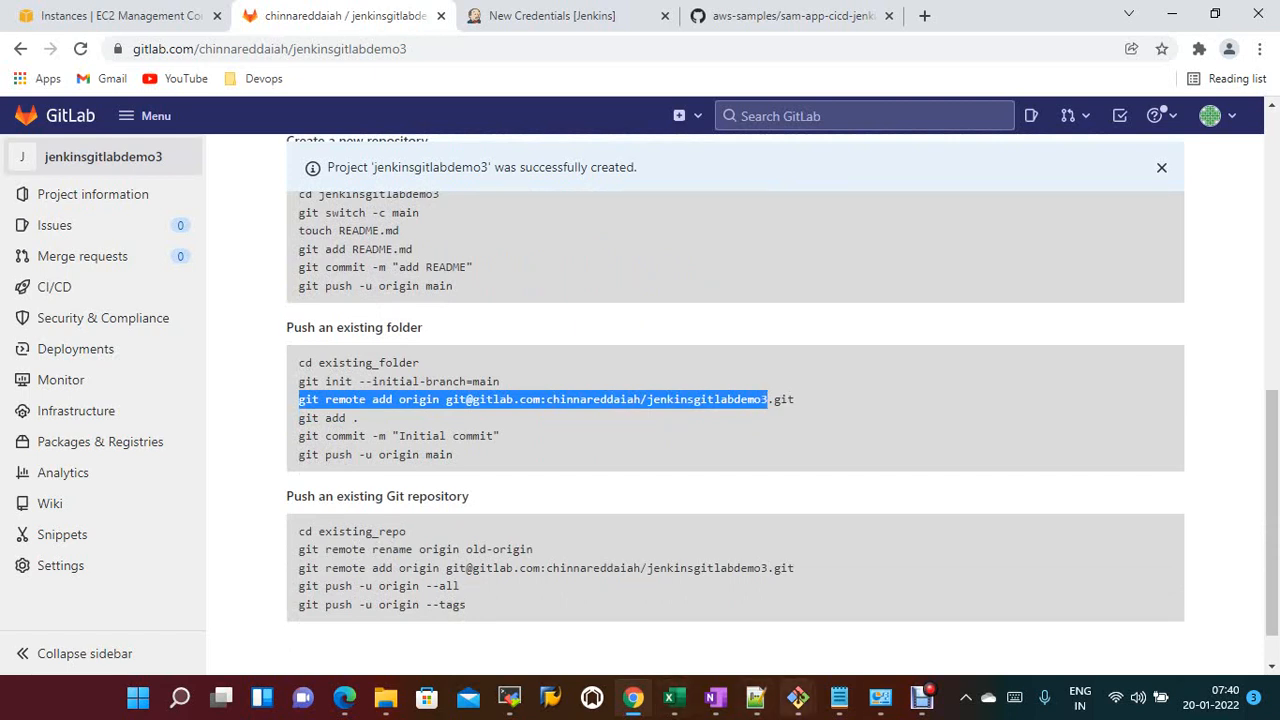
# - Switch to the MobaXterm session in the sam-app-cicd-jenkins-pipeline folder and clear the terminal output
pyautogui.moveTo(797, 697)
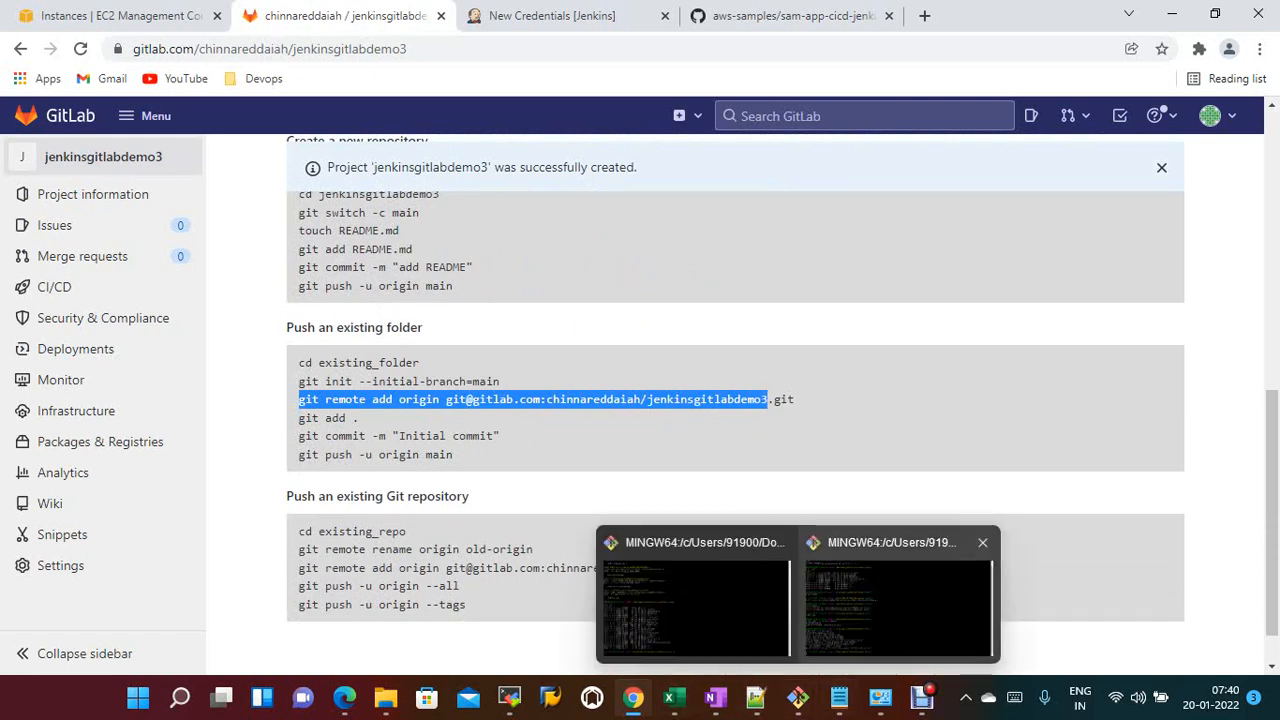
pyautogui.click(898, 605)
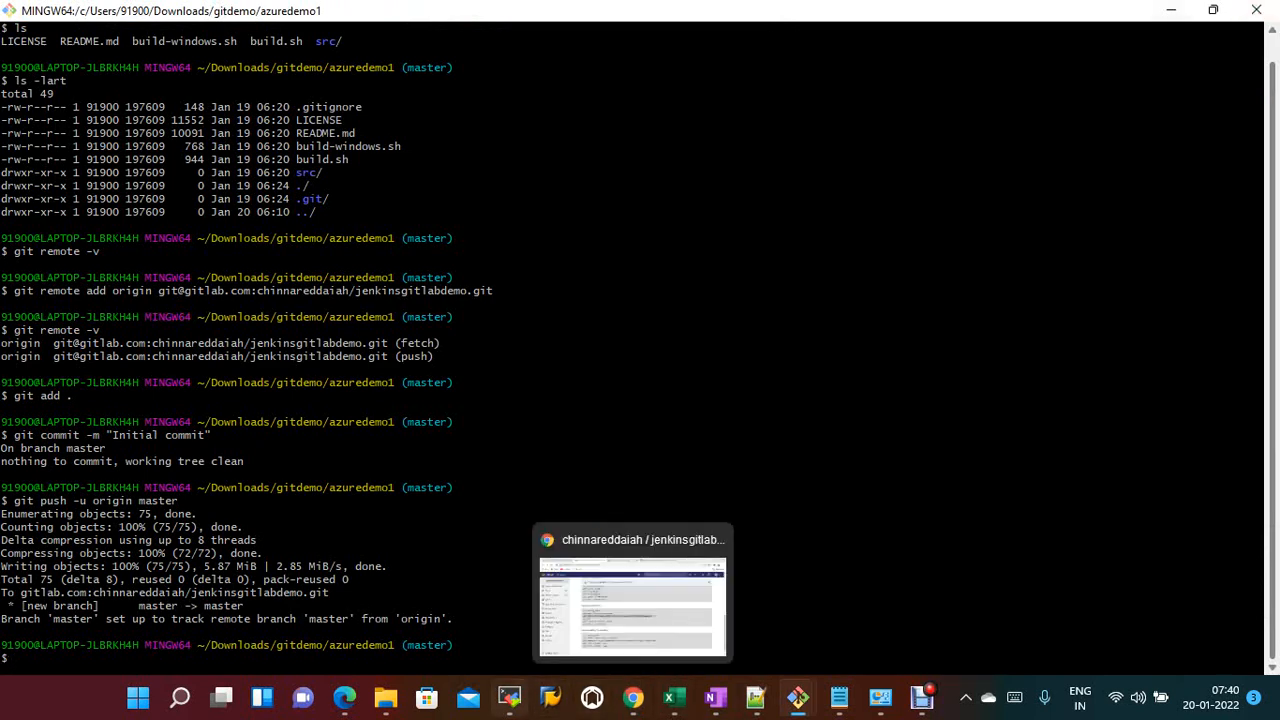
pyautogui.click(509, 697)
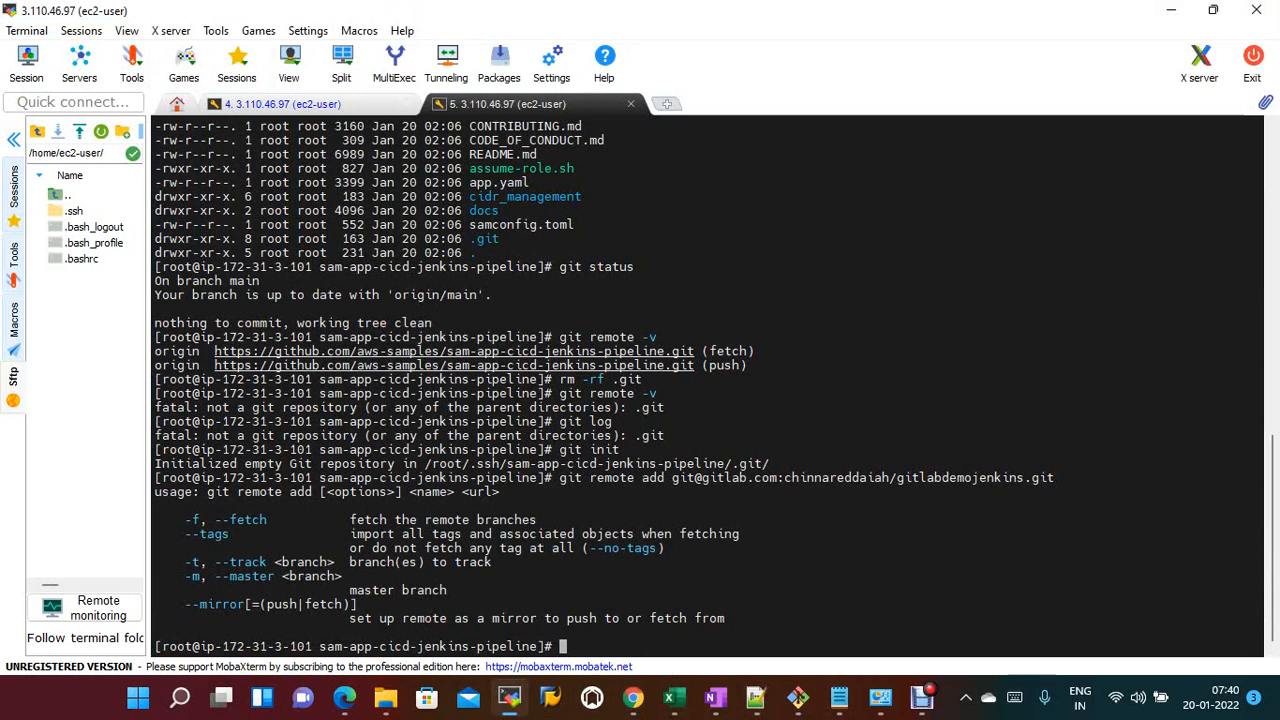
pyautogui.write('clear')
pyautogui.press('Return')
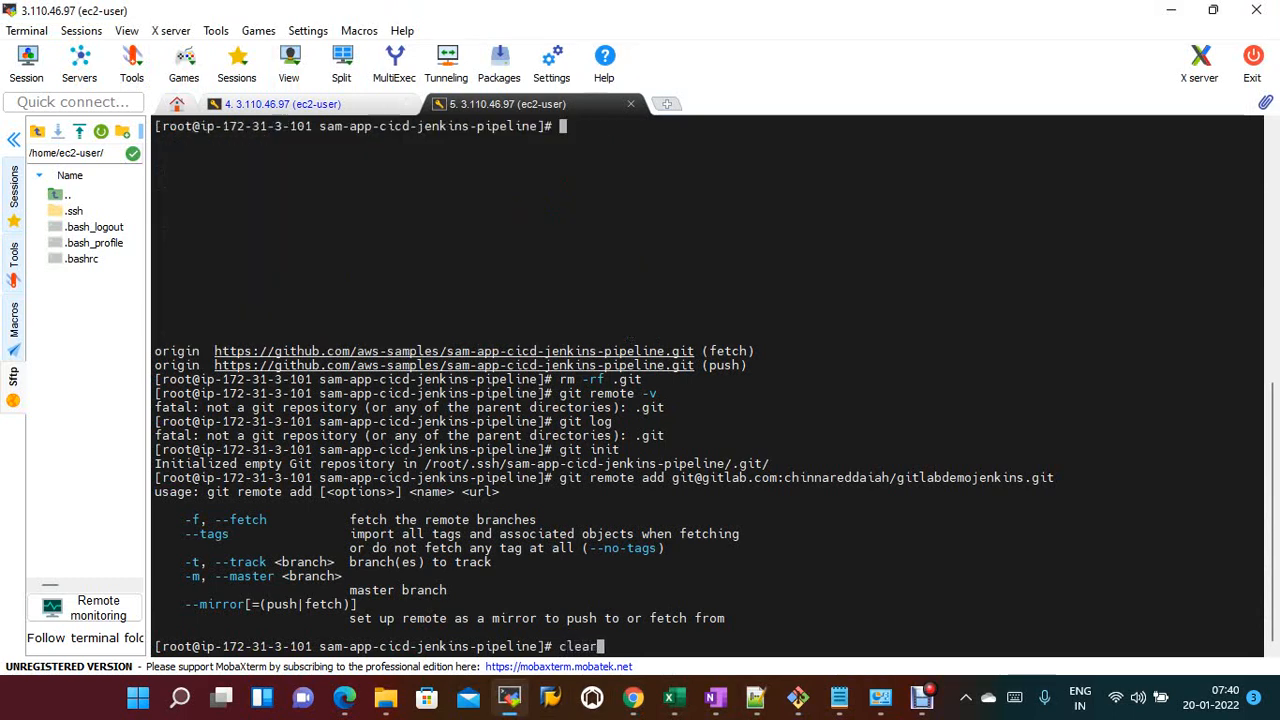
# - List all files in sam-app-cicd-jenkins-pipeline, including hidden ones, with ls -lart and check the repository with git status
pyautogui.write('ls -lar')
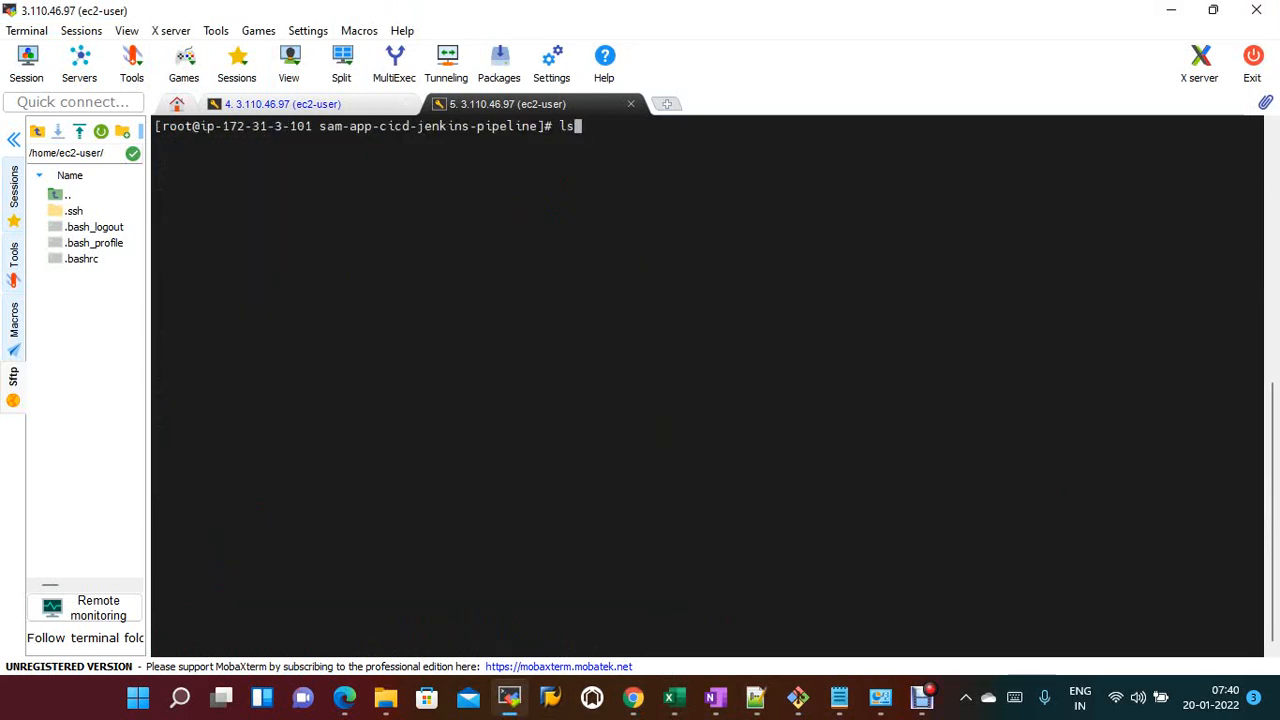
pyautogui.write('t')
pyautogui.press('Return')
pyautogui.write('gi')
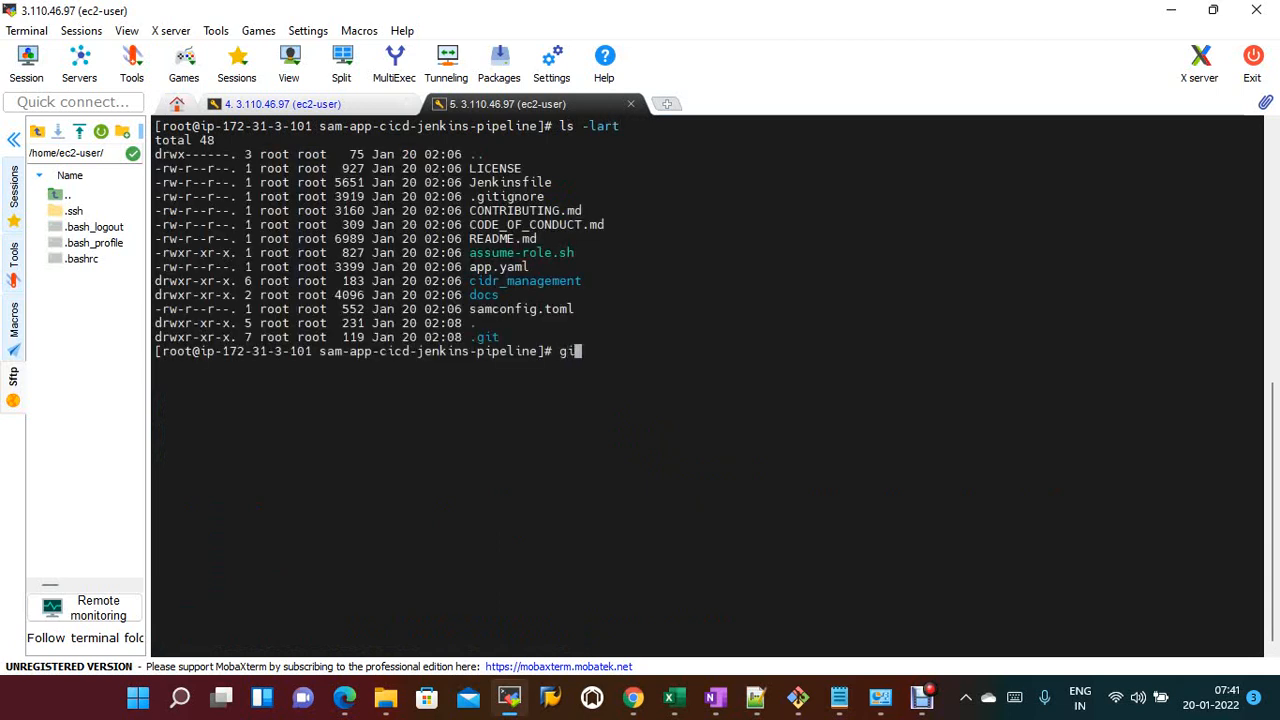
pyautogui.write('t statu')
pyautogui.write('s')
pyautogui.press('Return')
pyautogui.write('git')
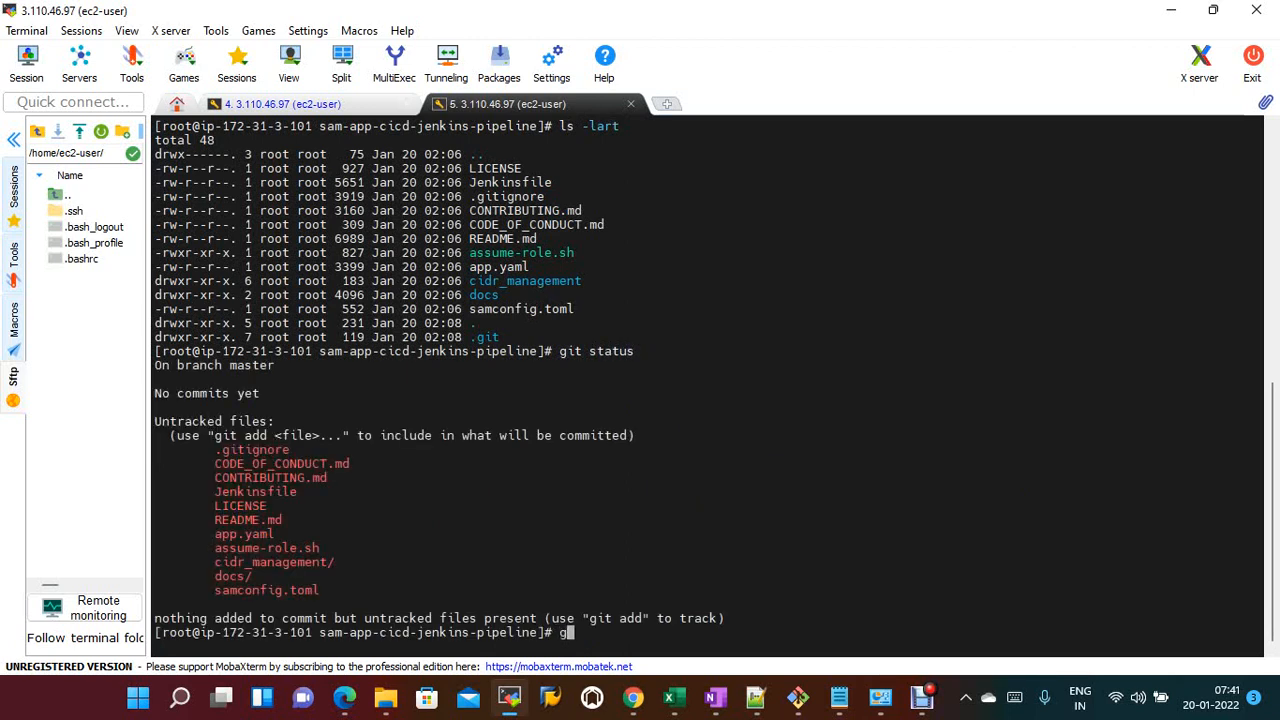
pyautogui.press('BackSpace')
pyautogui.press('BackSpace')
pyautogui.press('BackSpace')
# - Switch to Chrome and copy the complete git remote add origin command for jenkinsgitlabdemo3 from the existing-folder instructions
pyautogui.hotkey('alt', 'Tab')
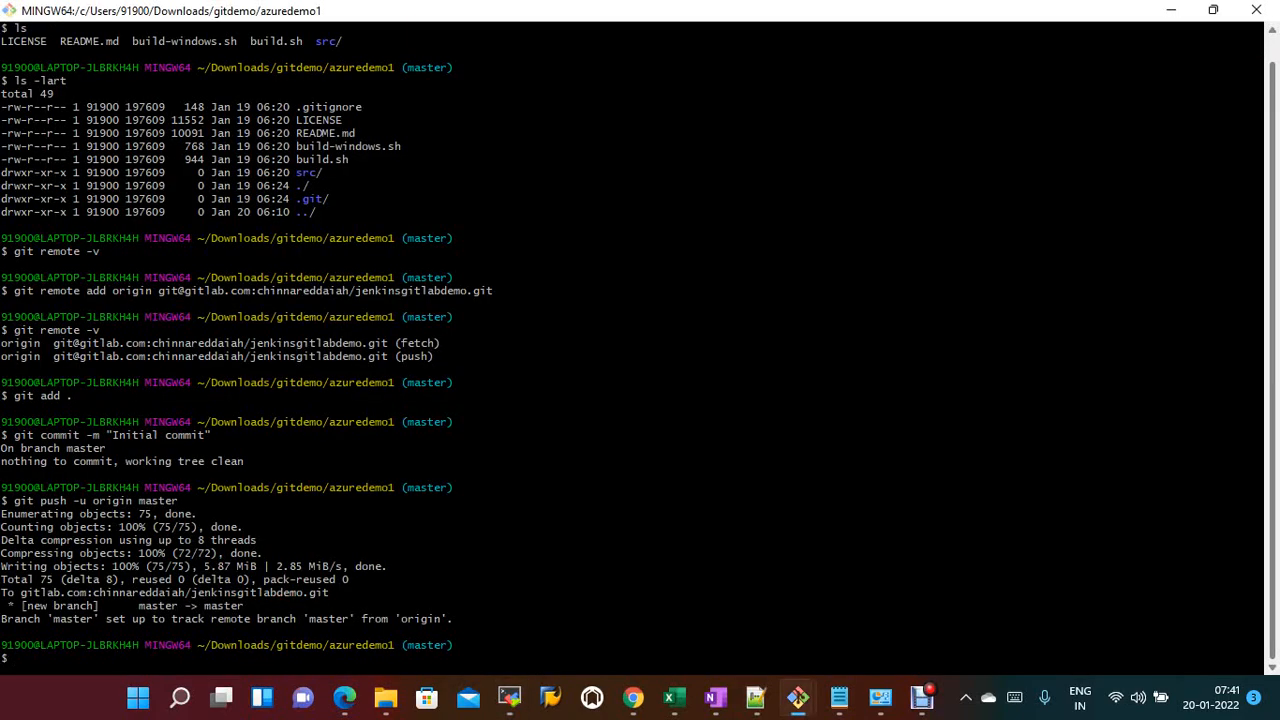
pyautogui.click(633, 697)
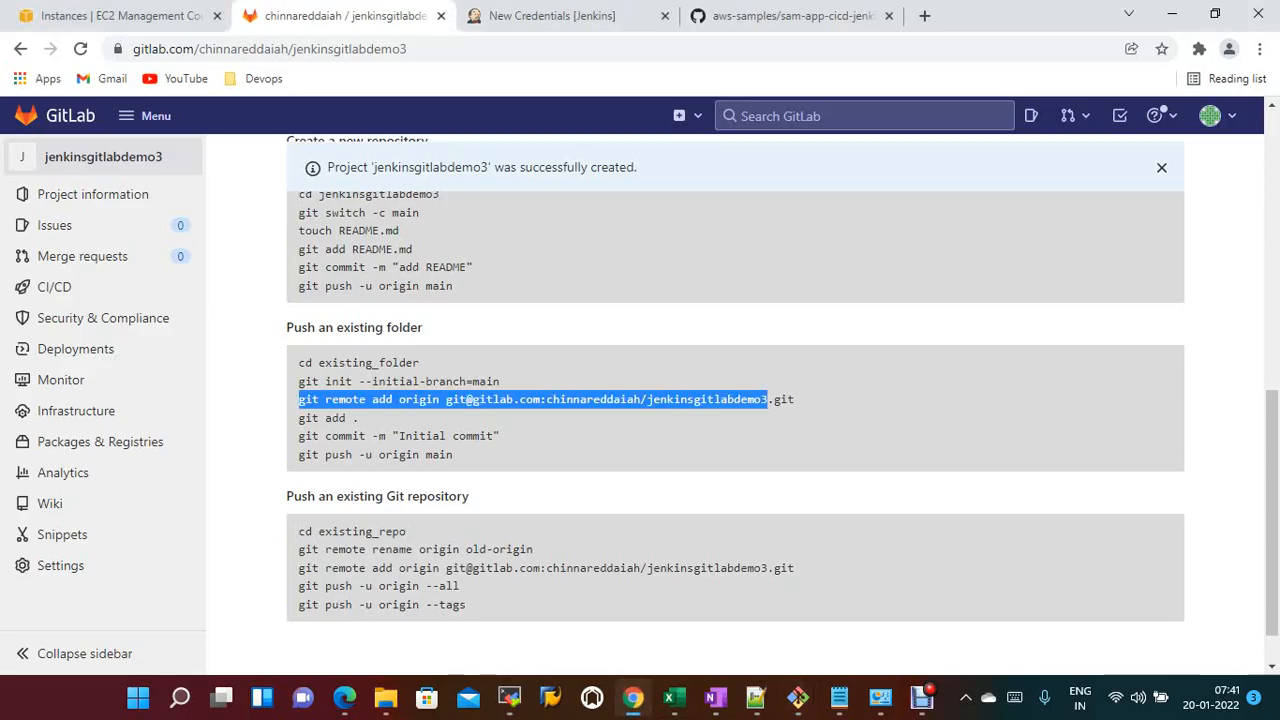
pyautogui.click(797, 400)
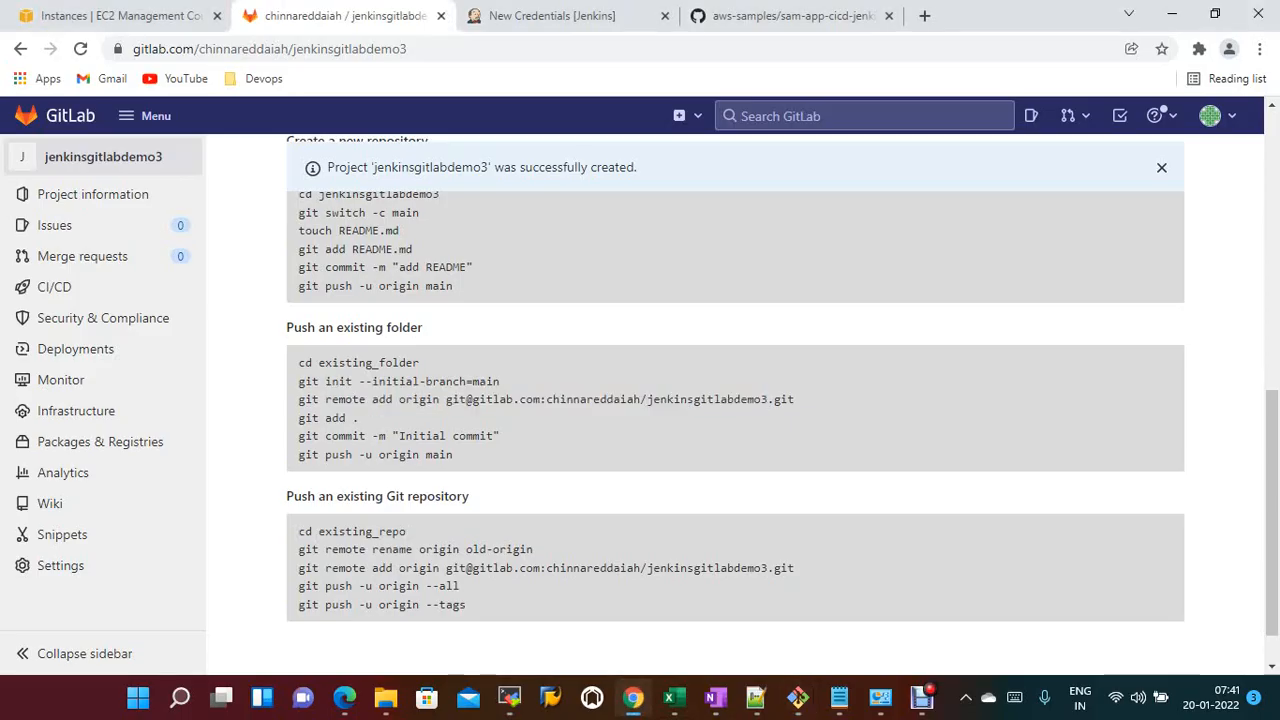
pyautogui.moveTo(795, 400); pyautogui.dragTo(300, 400)
pyautogui.hotkey('ctrl', 'c')
pyautogui.rightClick(322, 400)
pyautogui.click(352, 418)
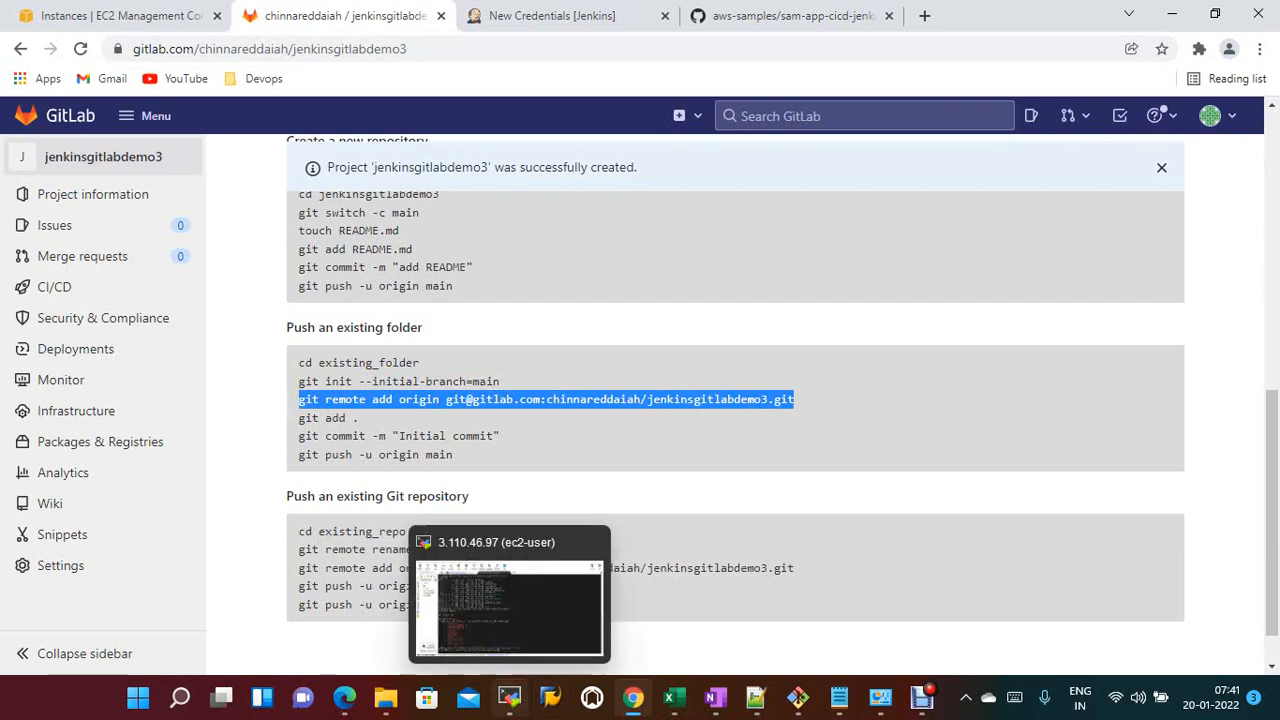
# - Switch to MobaXterm and run the copied command to register jenkinsgitlabdemo3 as the origin remote
pyautogui.click(509, 697)
pyautogui.rightClick(641, 165)
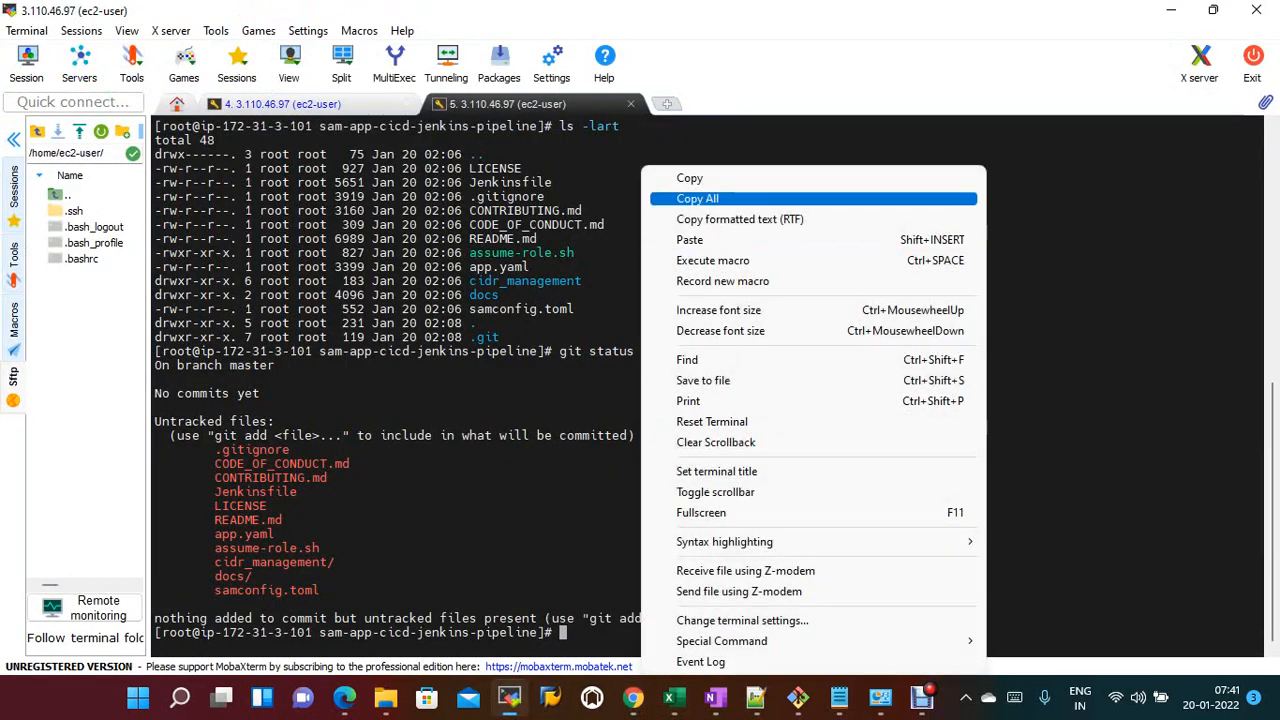
pyautogui.click(700, 240)
pyautogui.press('Return')
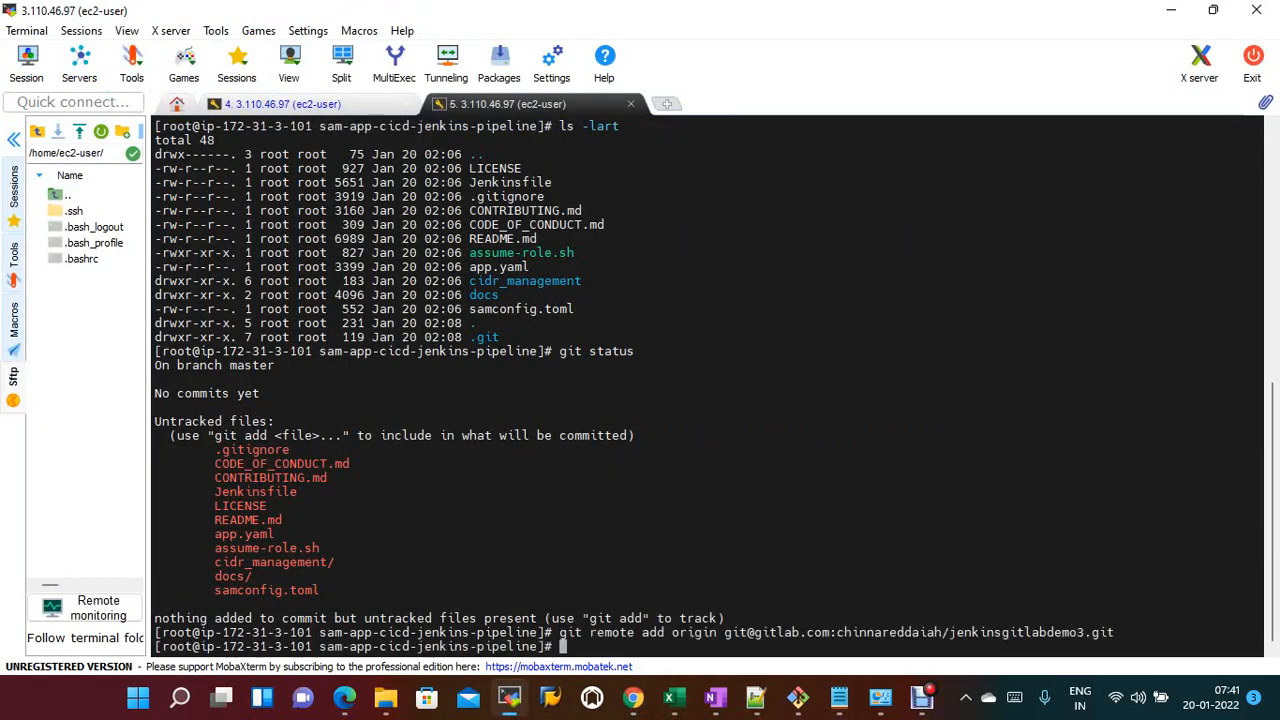
# - Copy git add . from the GitLab instructions in Chrome and run it in MobaXterm to stage all files
pyautogui.hotkey('alt', 'Tab')
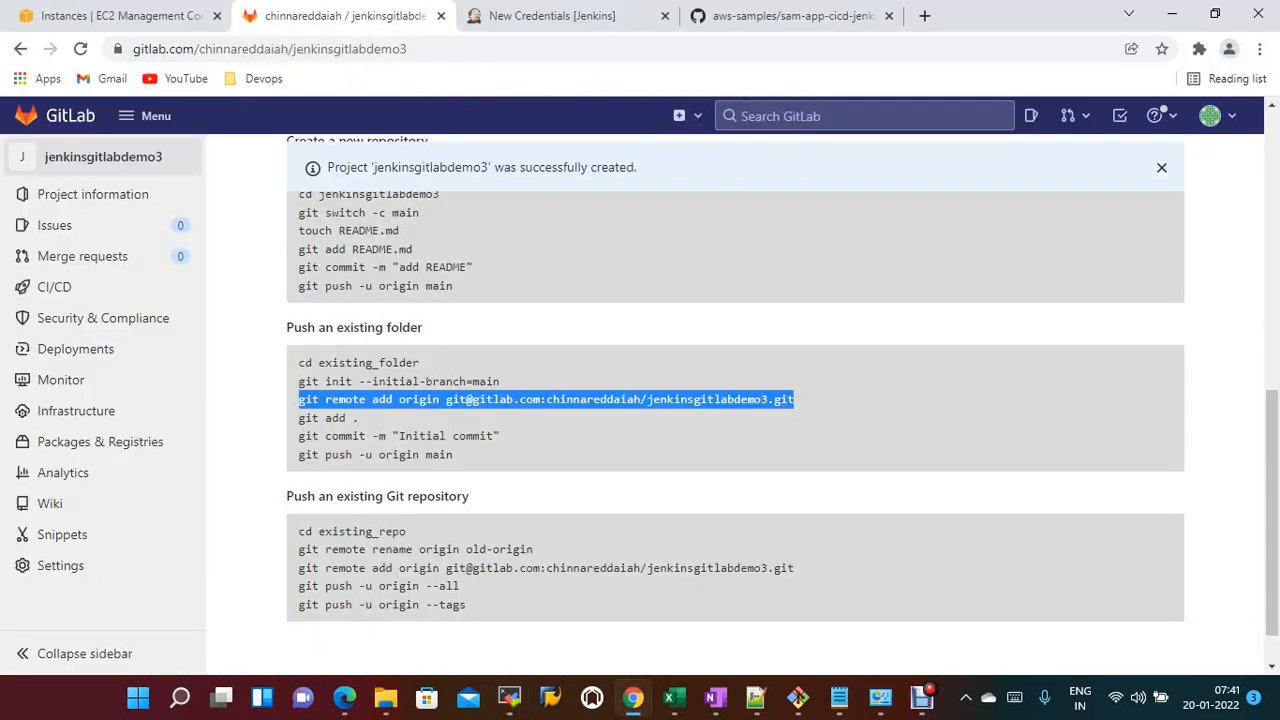
pyautogui.moveTo(298, 418); pyautogui.dragTo(358, 418)
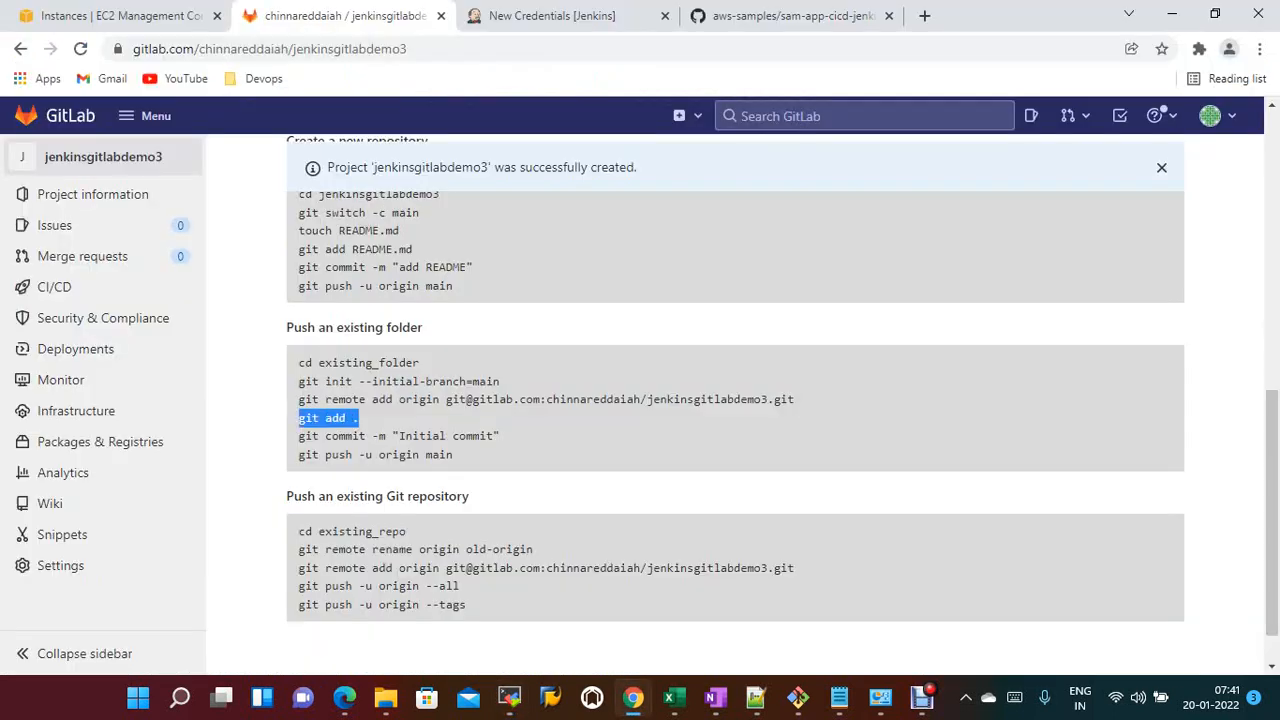
pyautogui.rightClick(352, 421)
pyautogui.click(400, 440)
pyautogui.hotkey('alt', 'Tab')
pyautogui.rightClick(617, 166)
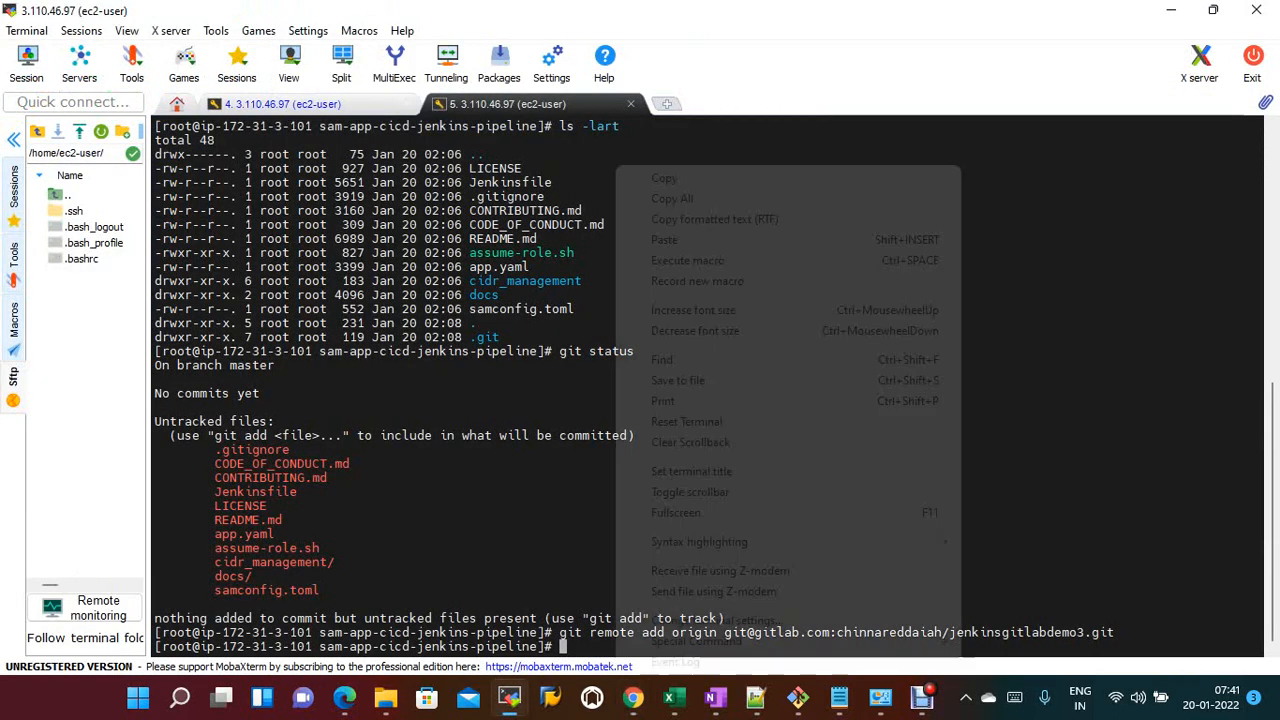
pyautogui.click(690, 240)
pyautogui.press('Return')
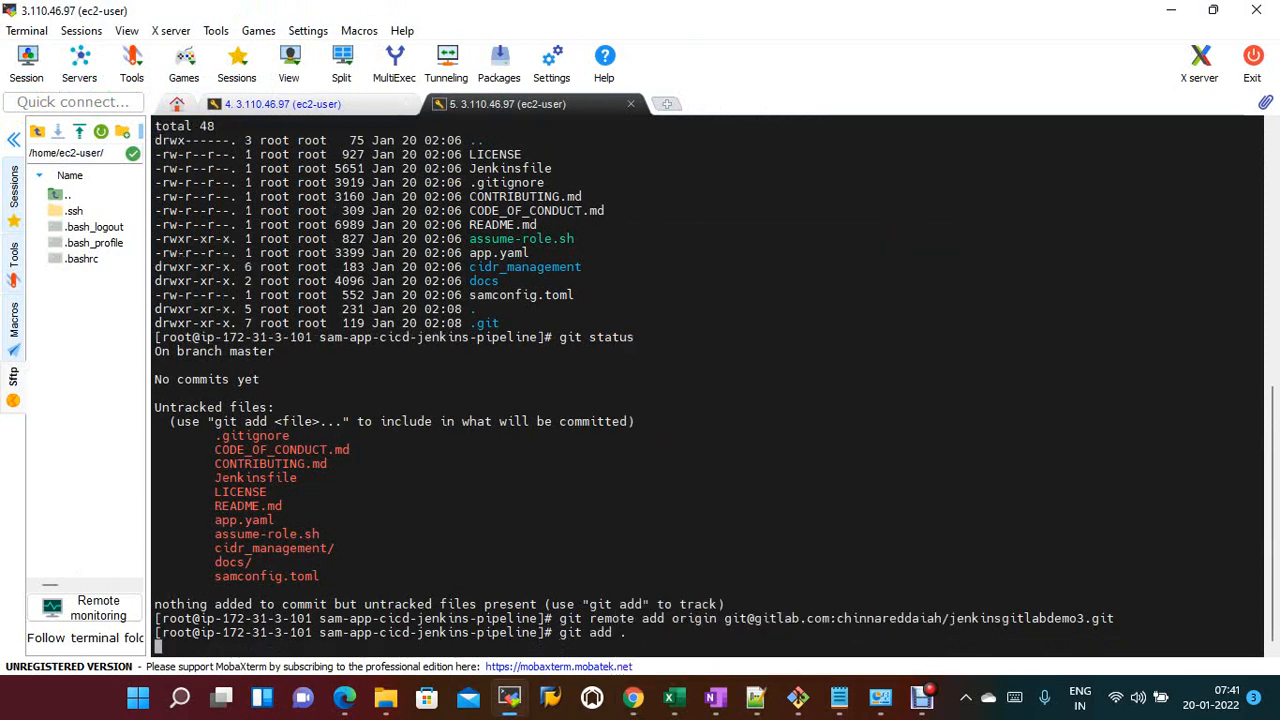
# - Copy the commit command from GitLab in Chrome and run it in MobaXterm with the message "Initial commit"
pyautogui.hotkey('alt', 'Tab')
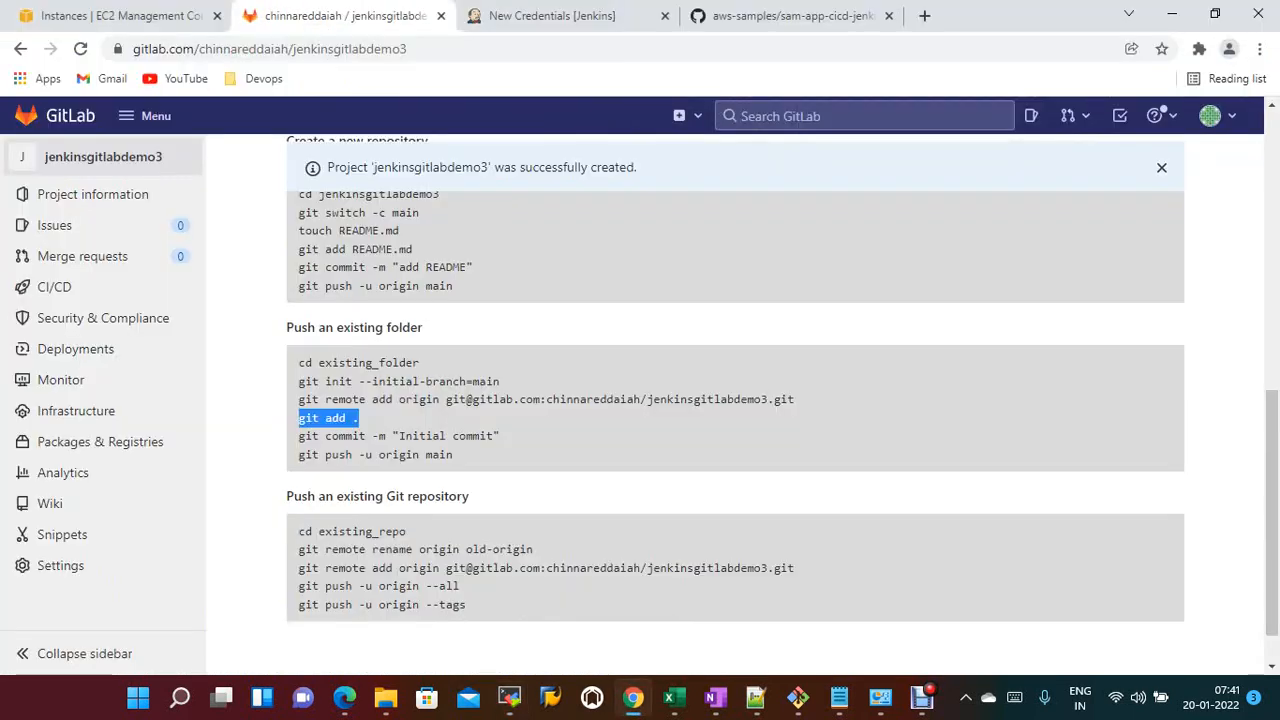
pyautogui.moveTo(298, 436); pyautogui.dragTo(500, 436)
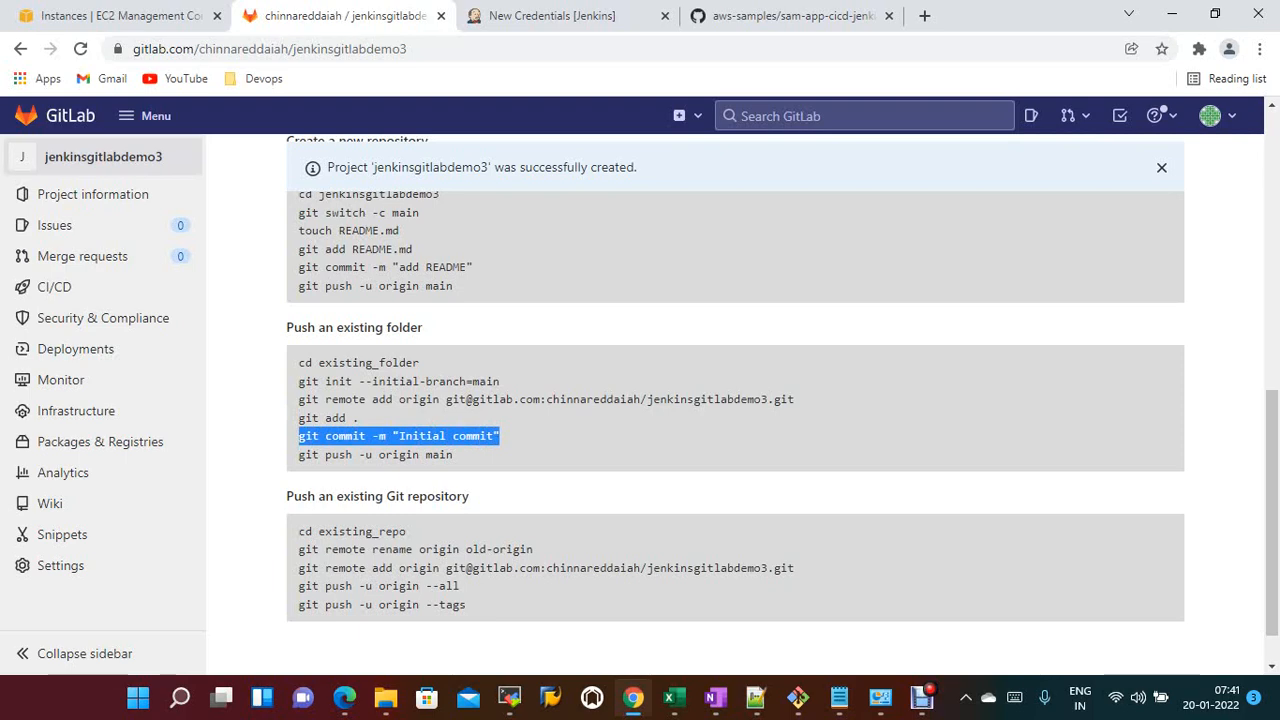
pyautogui.rightClick(488, 436)
pyautogui.click(521, 451)
pyautogui.hotkey('alt', 'Tab')
pyautogui.rightClick(722, 166)
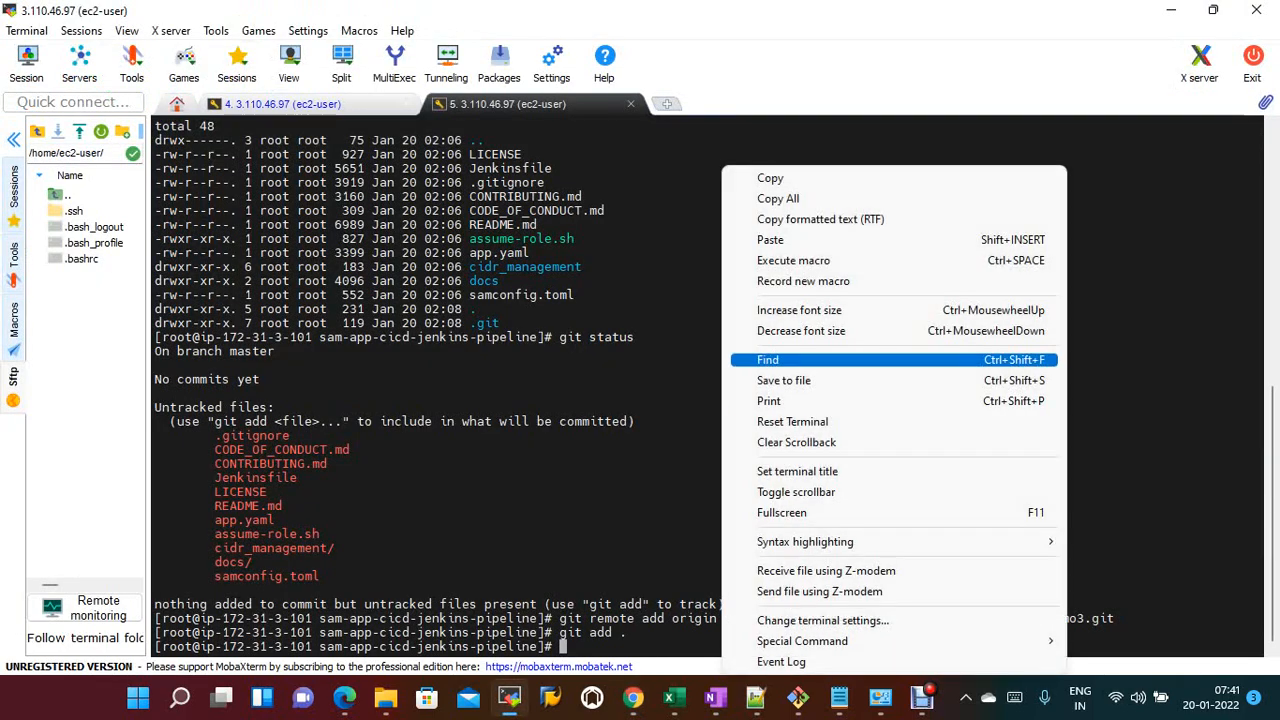
pyautogui.click(780, 240)
pyautogui.press('Return')
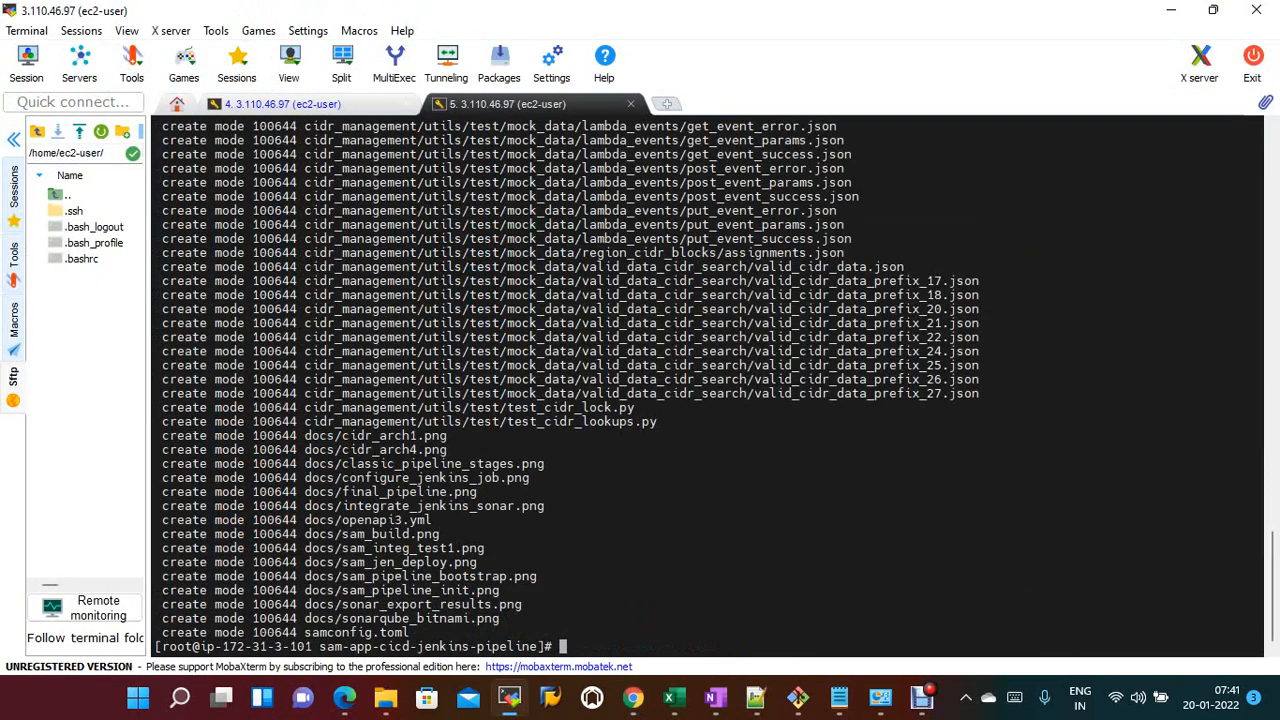
# - Copy git push -u origin from GitLab, run it in MobaXterm for the master branch, and accept the gitlab.com host key
pyautogui.hotkey('alt', 'Tab')
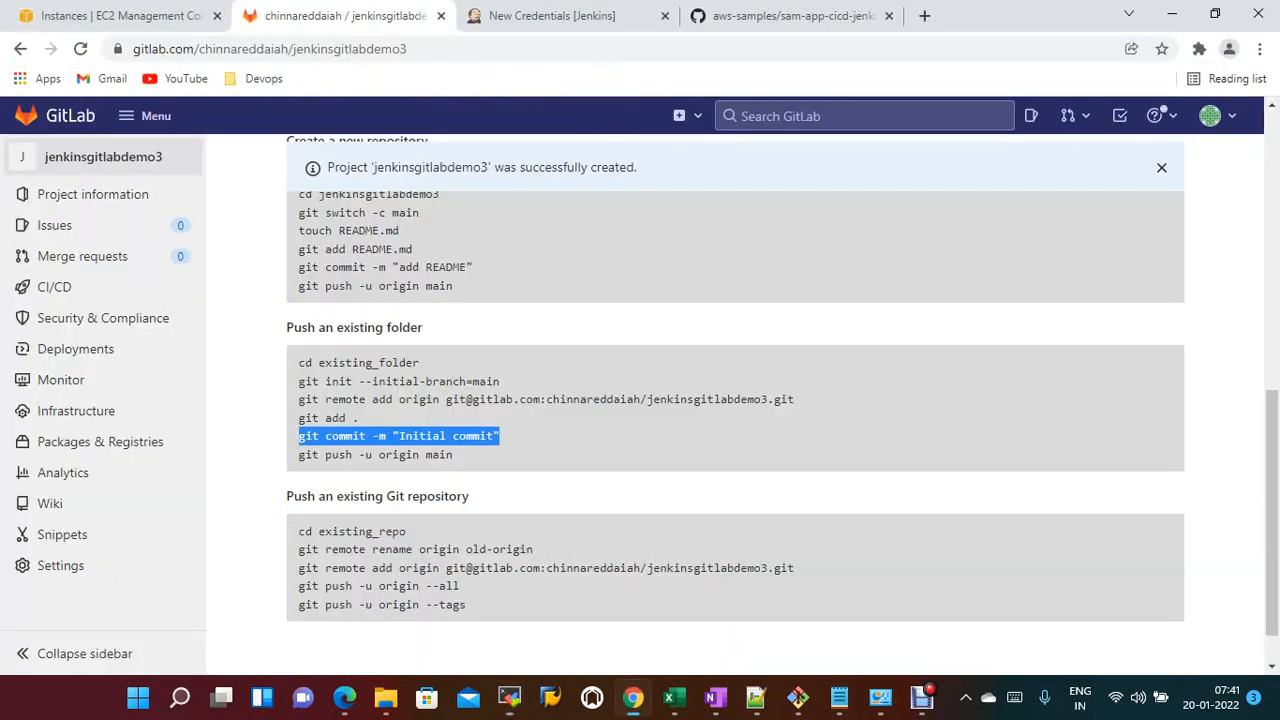
pyautogui.moveTo(298, 455); pyautogui.dragTo(420, 455)
pyautogui.rightClick(420, 455)
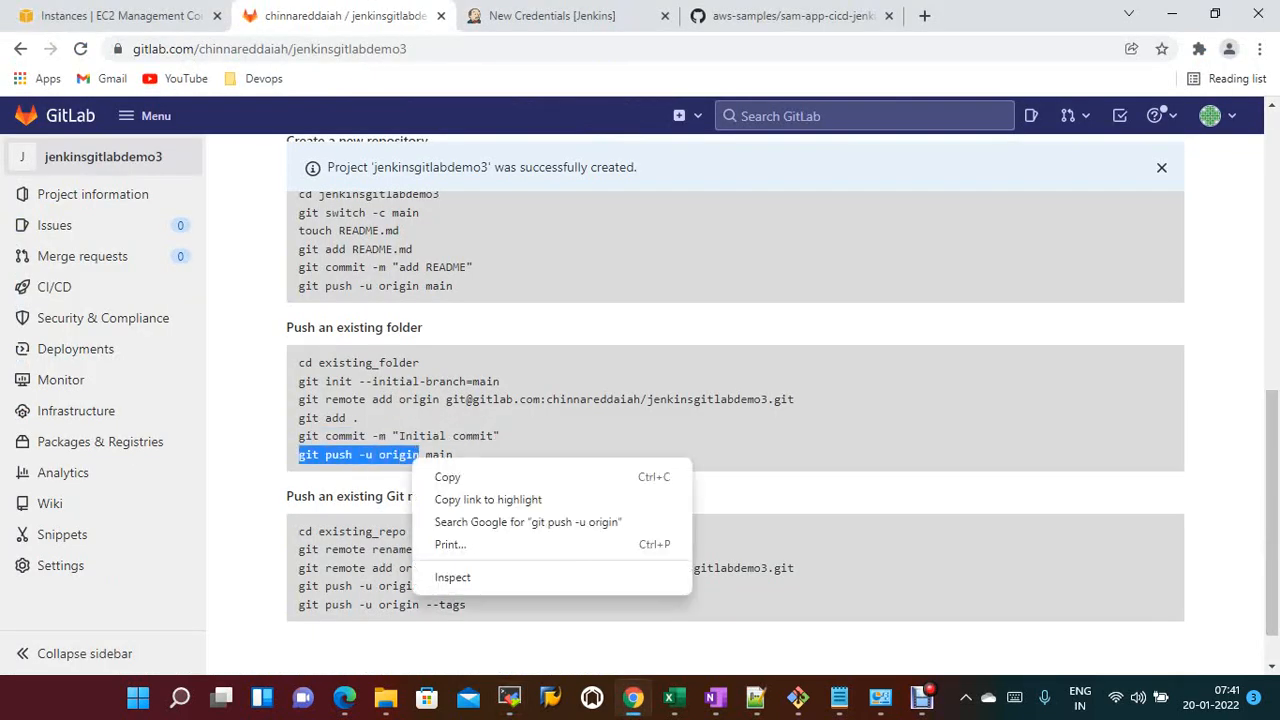
pyautogui.click(446, 477)
pyautogui.hotkey('alt', 'Tab')
pyautogui.rightClick(660, 168)
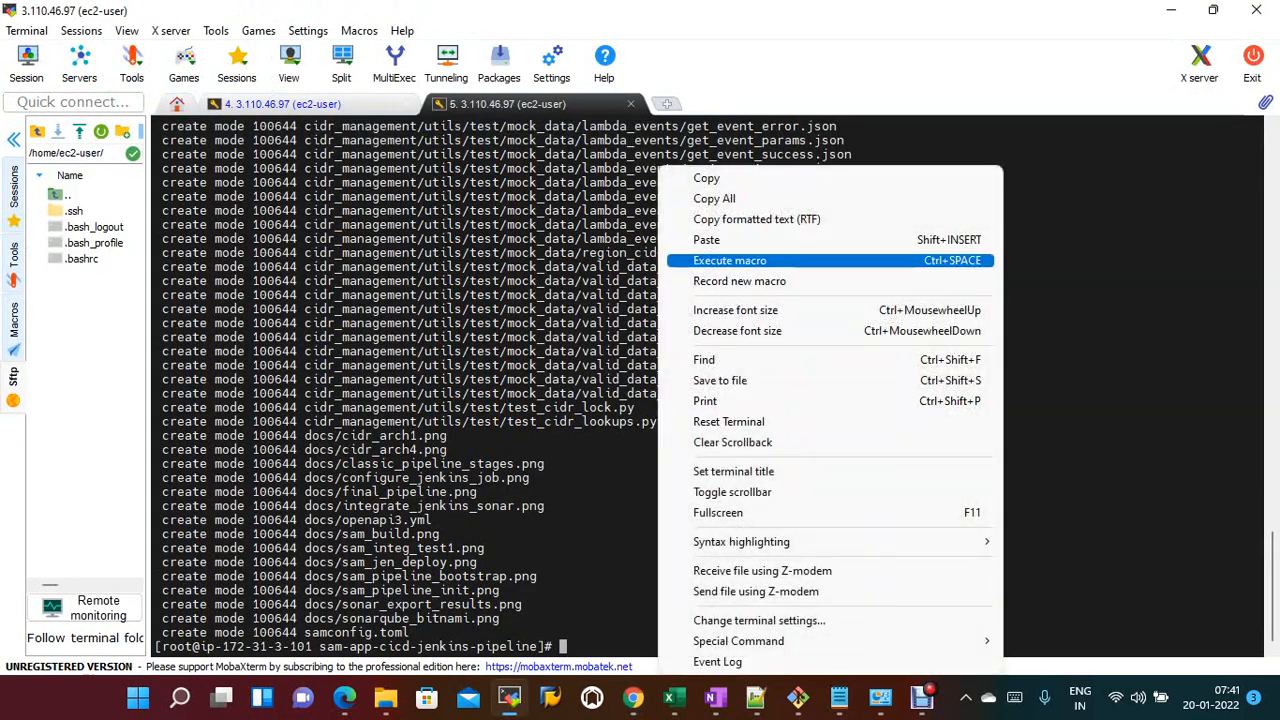
pyautogui.click(683, 240)
pyautogui.write('master')
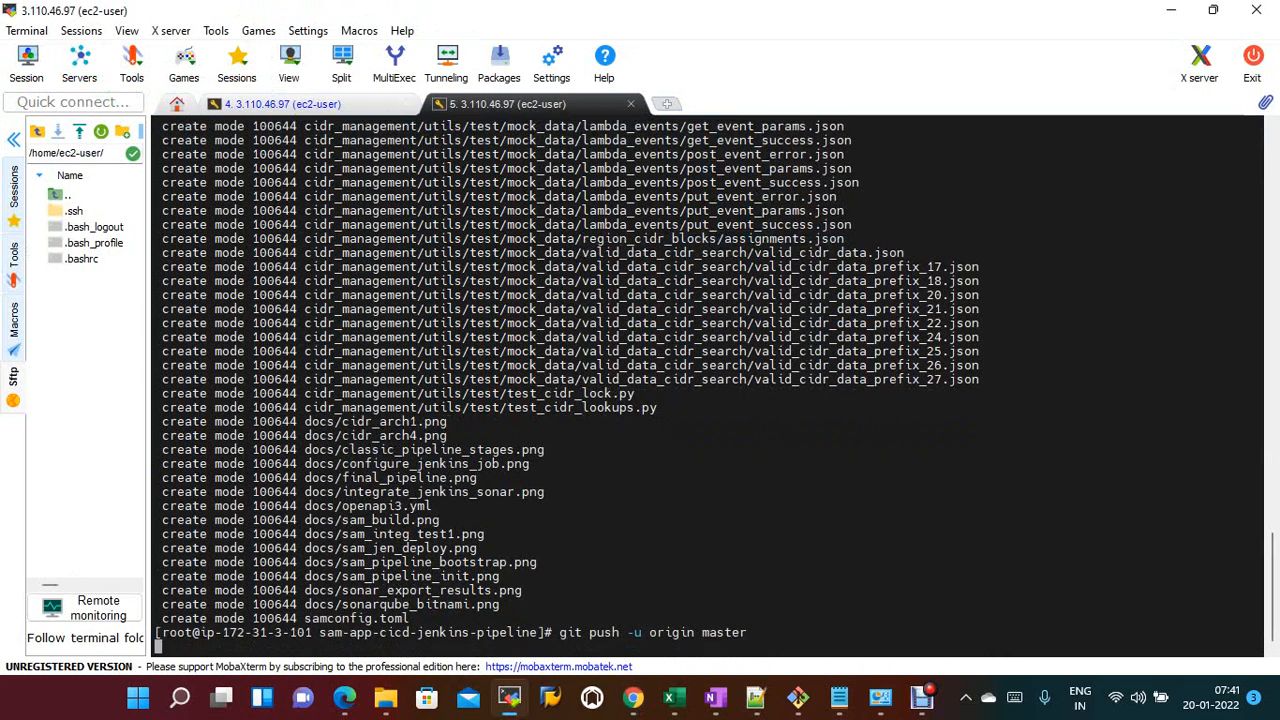
pyautogui.press('Return')
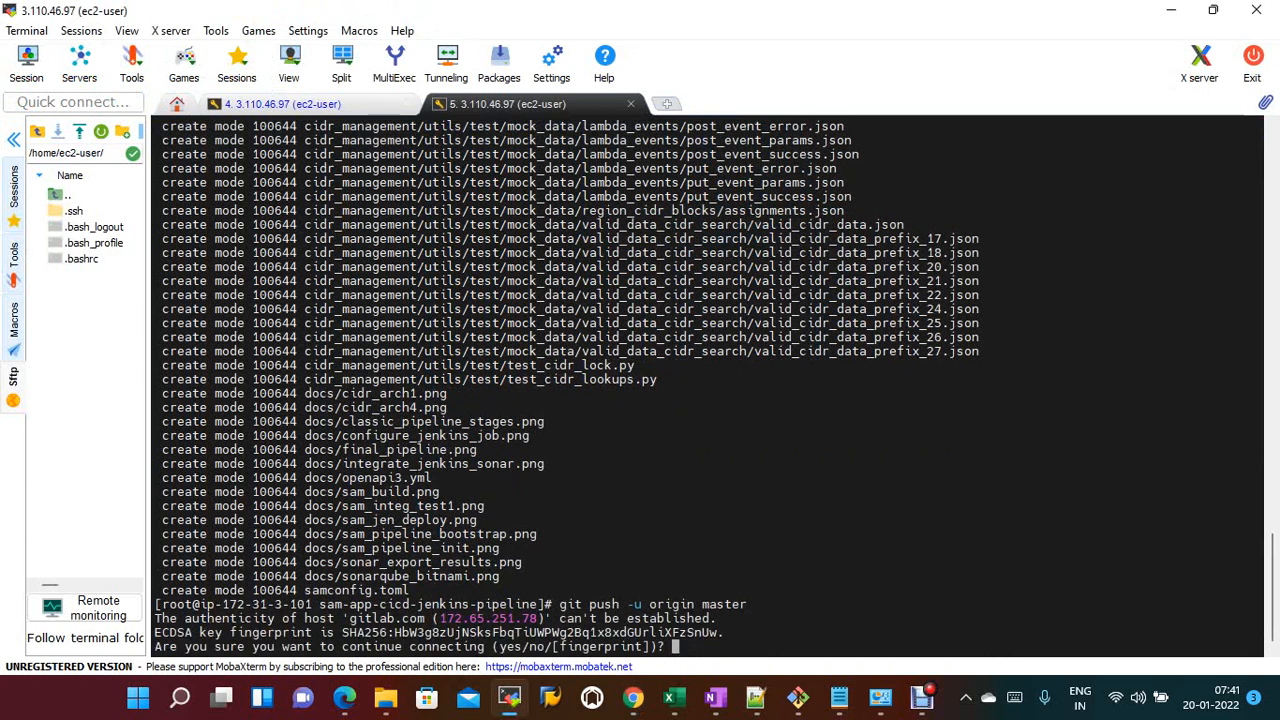
pyautogui.write('yes')
pyautogui.press('Return')
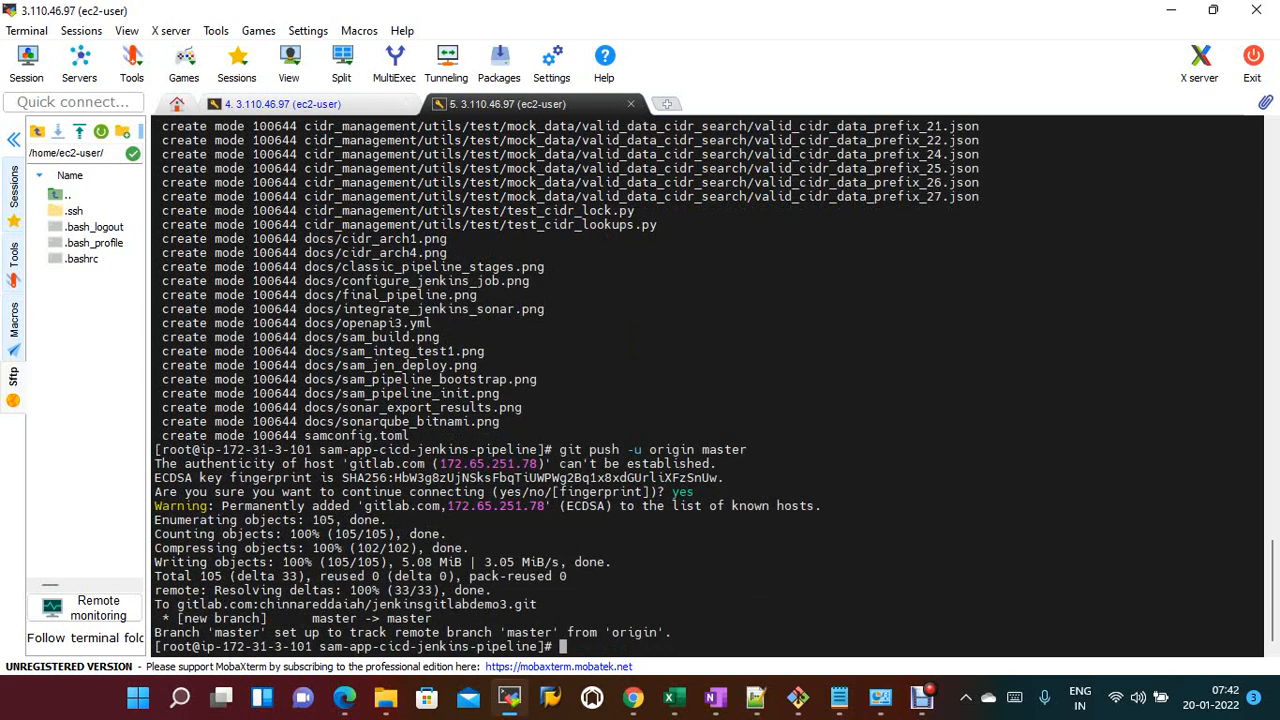
# - Switch to Chrome and copy all GitLab command line instructions from Git global setup through Push an existing Git repository
pyautogui.click(633, 697)
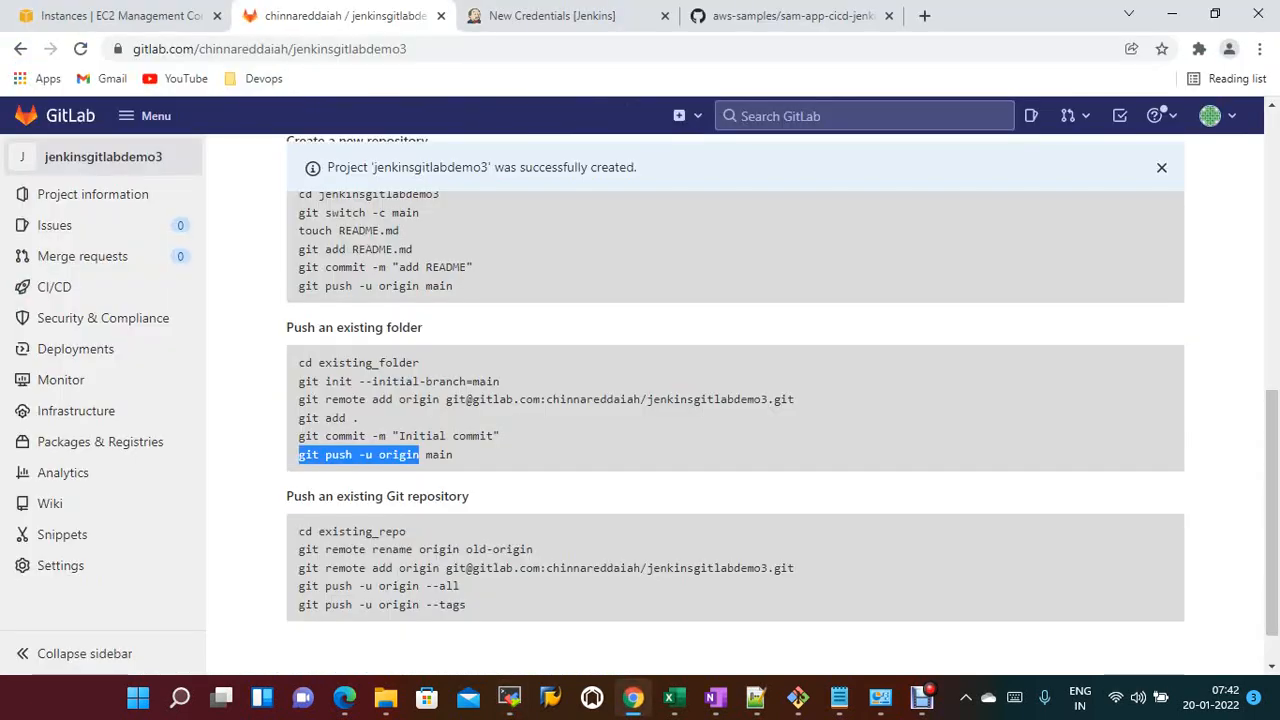
pyautogui.scroll(7, 735, 404)
pyautogui.scroll(-4, 735, 404)
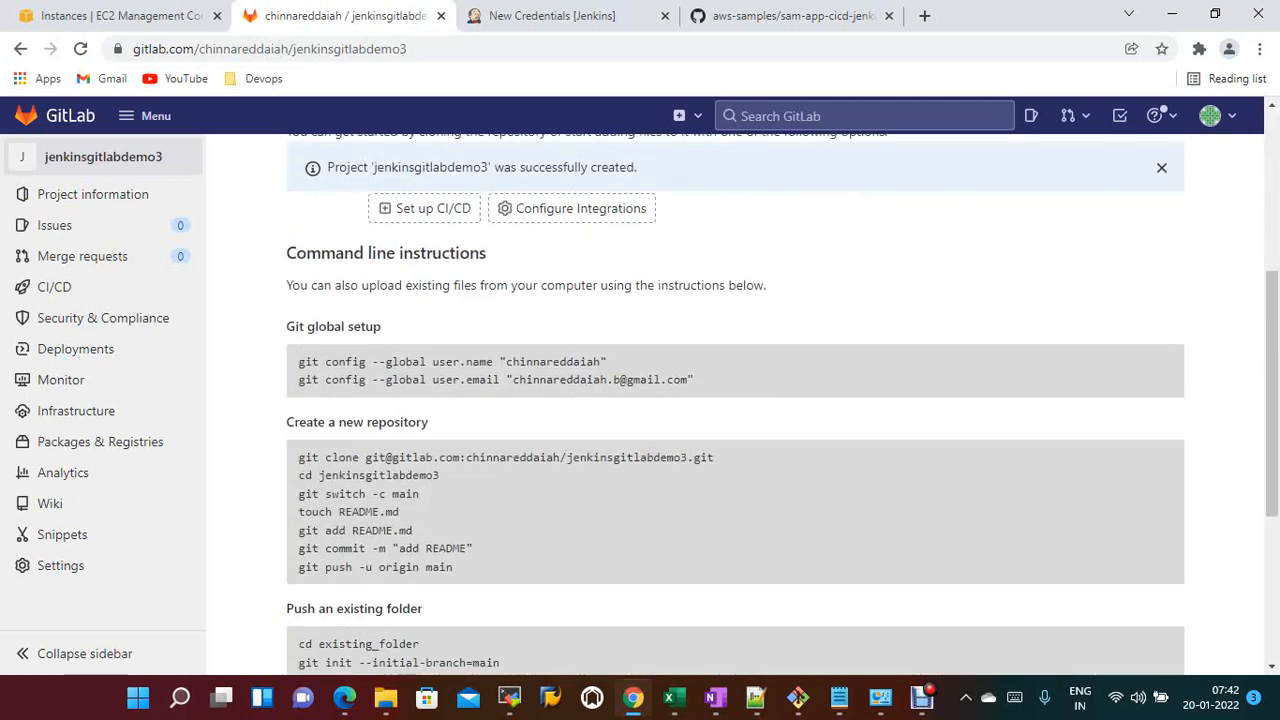
pyautogui.scroll(-2, 735, 404)
pyautogui.moveTo(298, 551); pyautogui.dragTo(423, 551)
pyautogui.moveTo(287, 326); pyautogui.dragTo(466, 550)
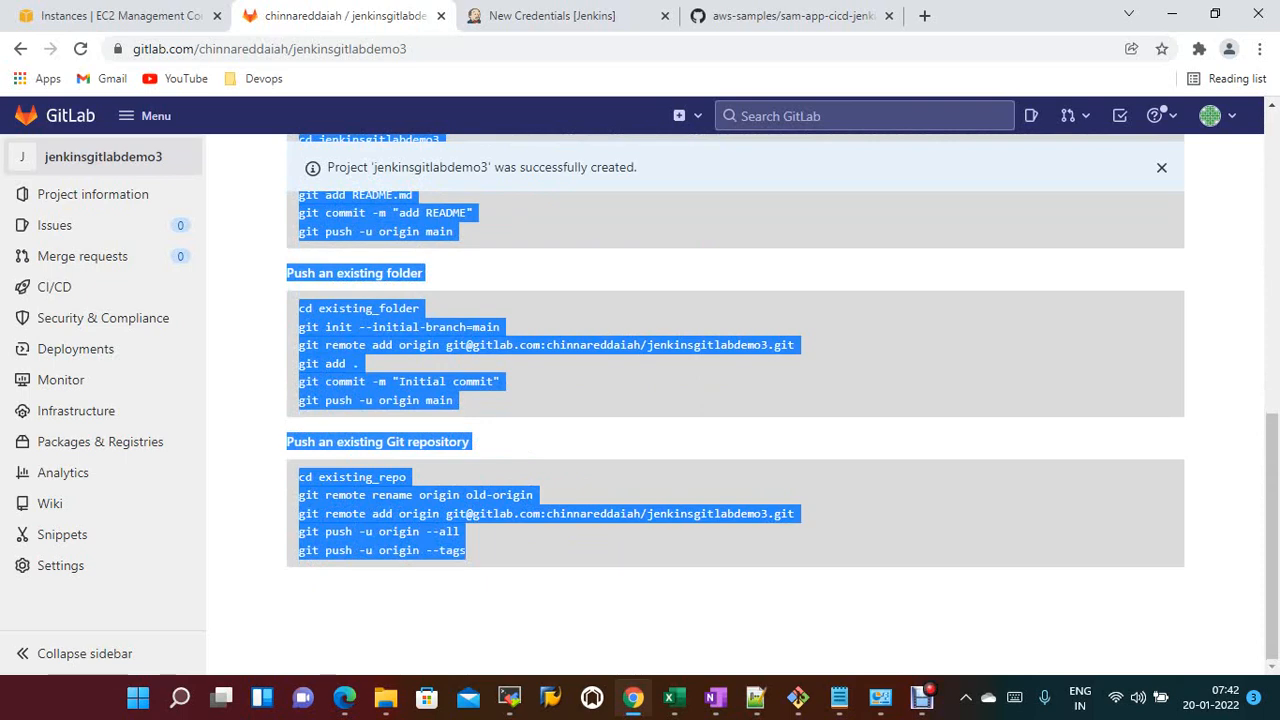
pyautogui.rightClick(334, 329)
pyautogui.click(350, 337)
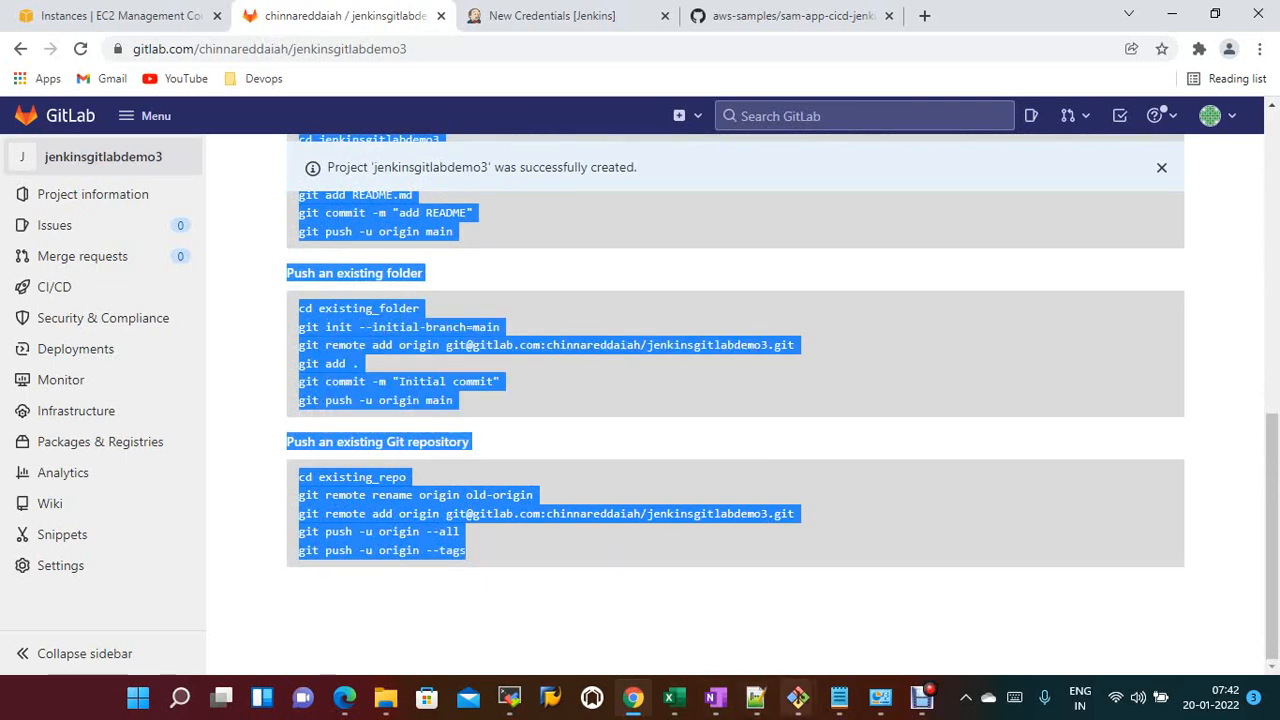
# - Switch to Notepad and paste the copied Git instructions a few lines below the access token
pyautogui.click(839, 697)
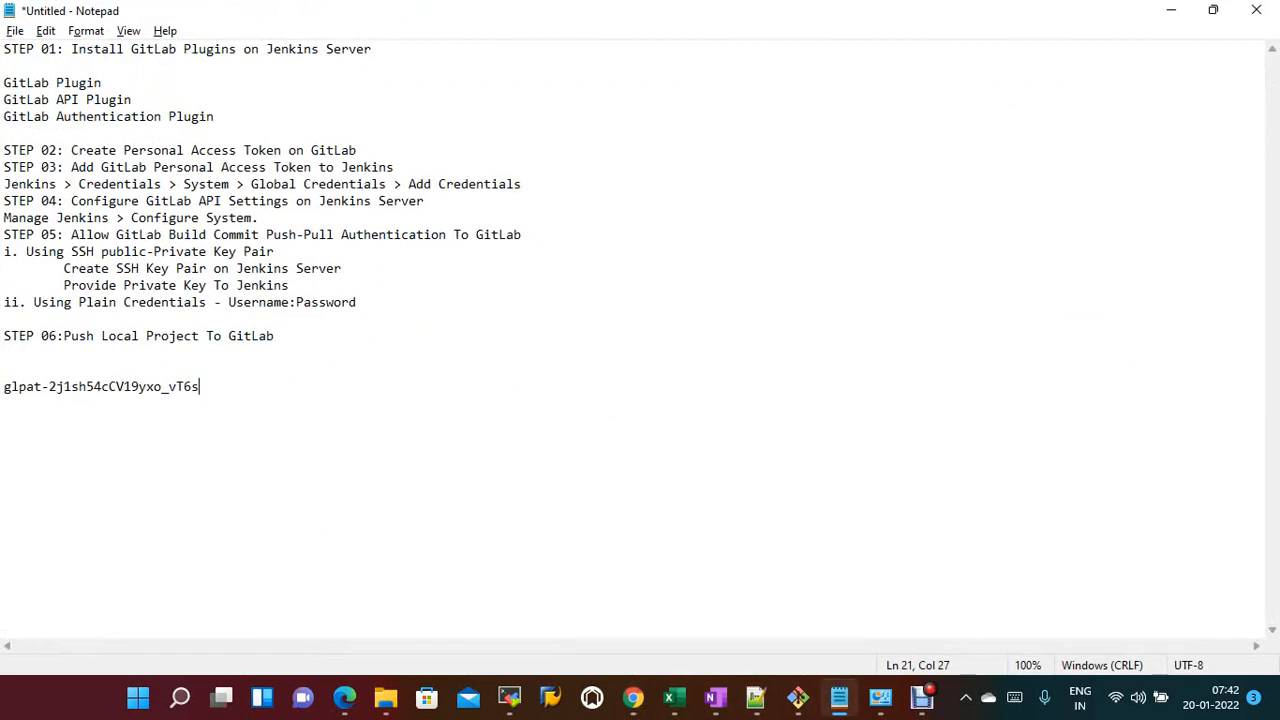
pyautogui.press('Return')
pyautogui.press('Return')
pyautogui.press('Return')
pyautogui.hotkey('ctrl', 'v')
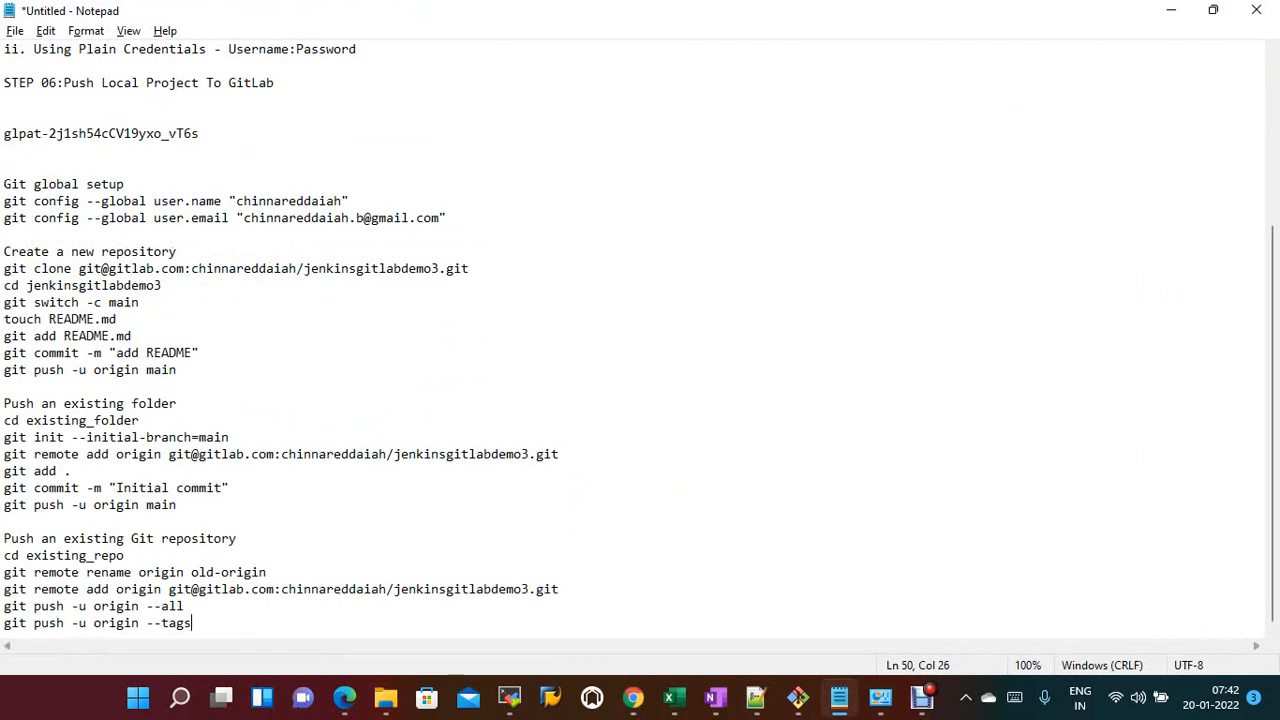
# - Return to Chrome, reload the jenkinsgitlabdemo3 project page, and examine the pushed files, README and commit
pyautogui.hotkey('alt', 'Tab')
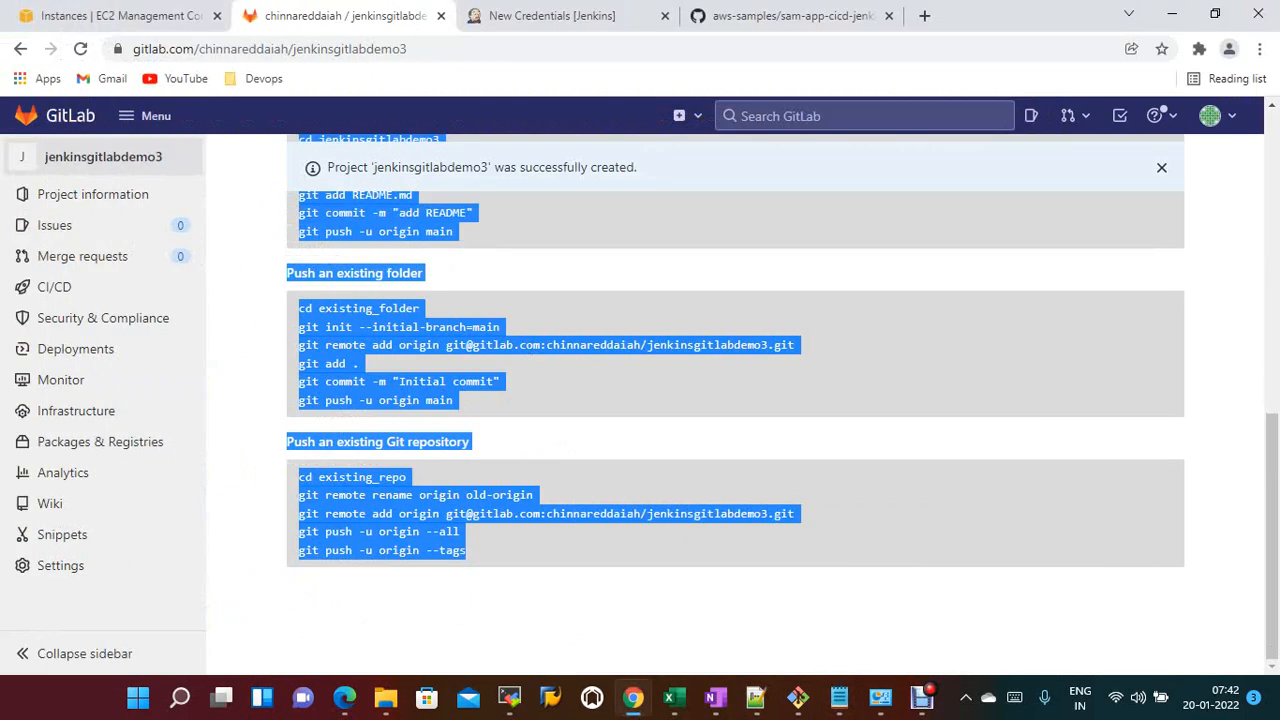
pyautogui.click(740, 430)
pyautogui.scroll(7, 740, 430)
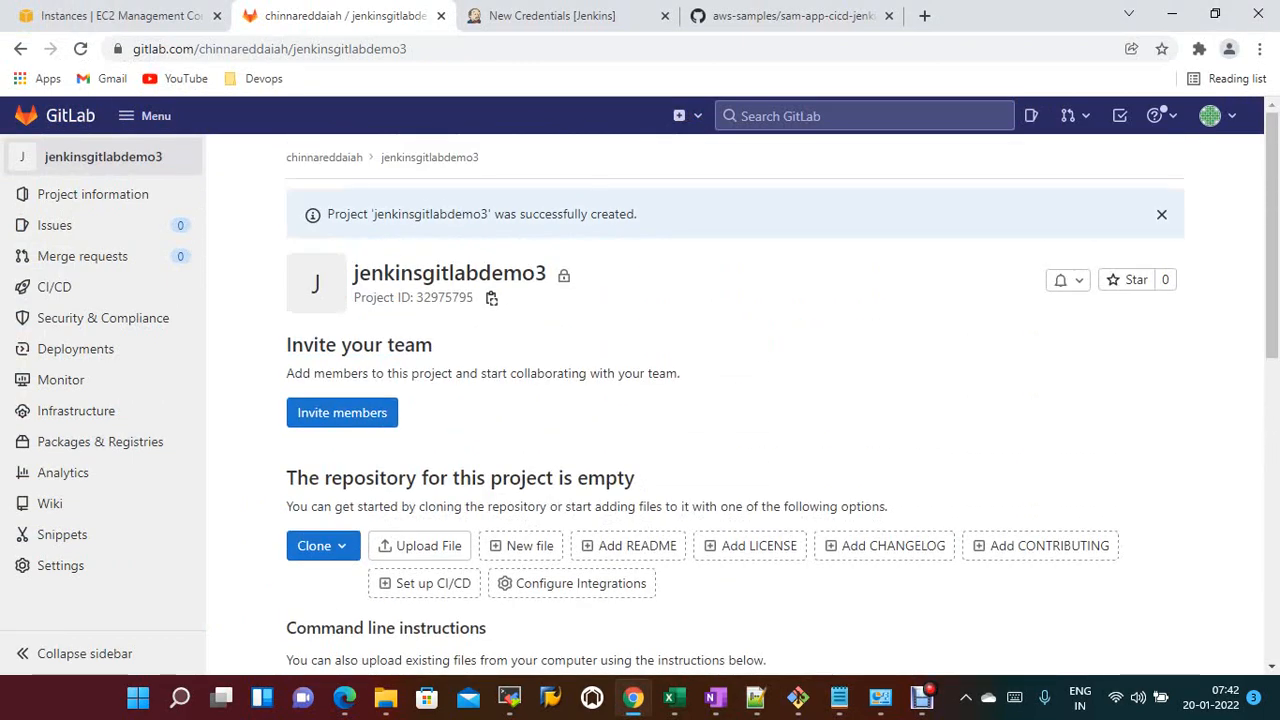
pyautogui.click(81, 49)
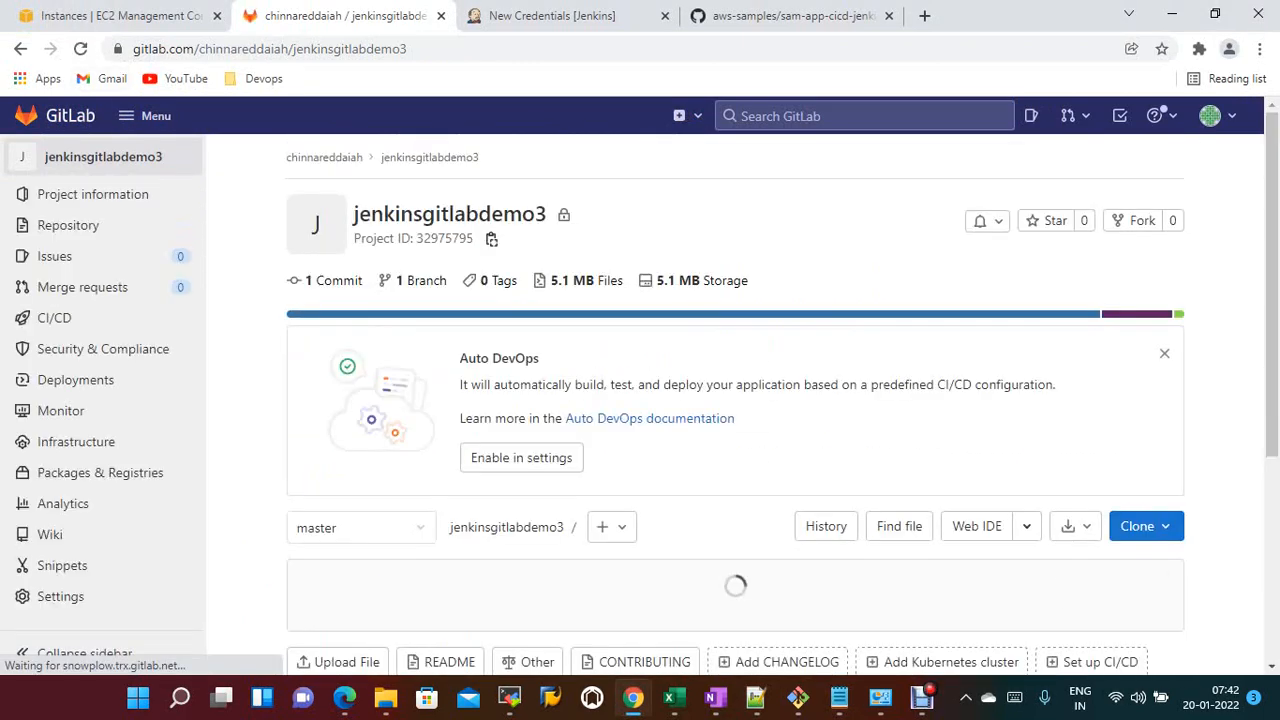
pyautogui.scroll(-6, 345, 410)
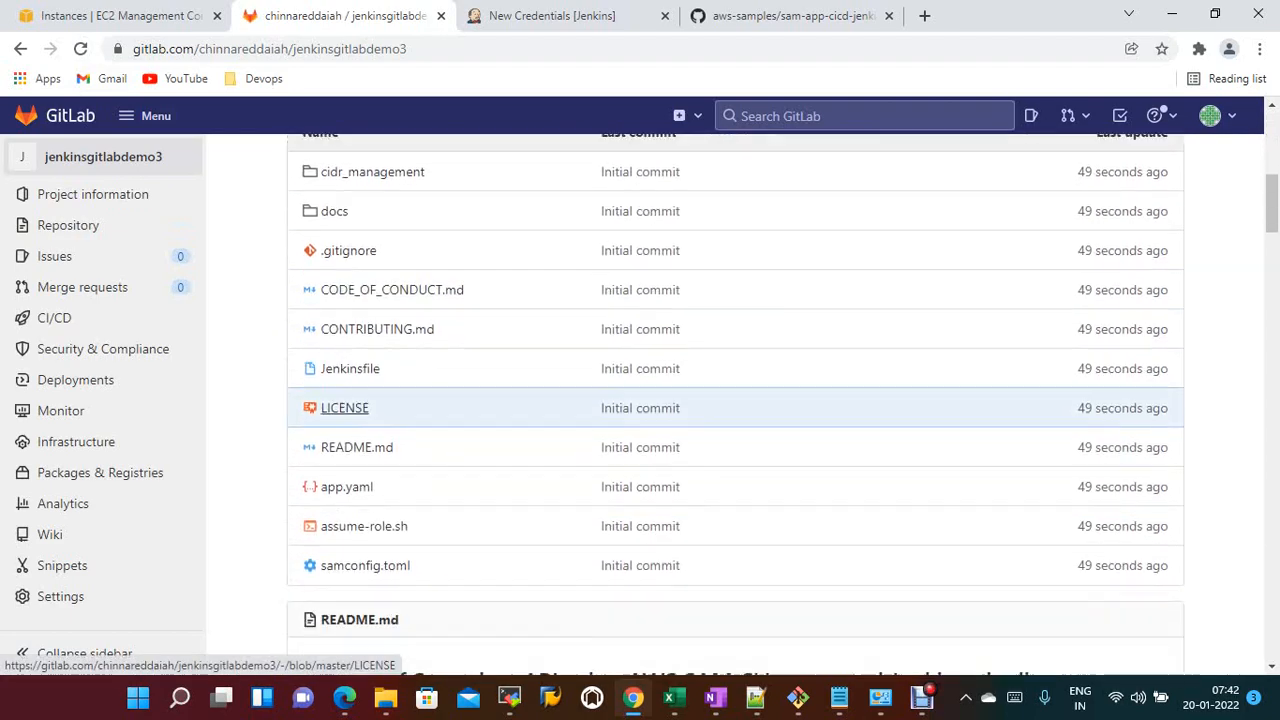
pyautogui.scroll(-3, 345, 410)
pyautogui.scroll(-3, 730, 400)
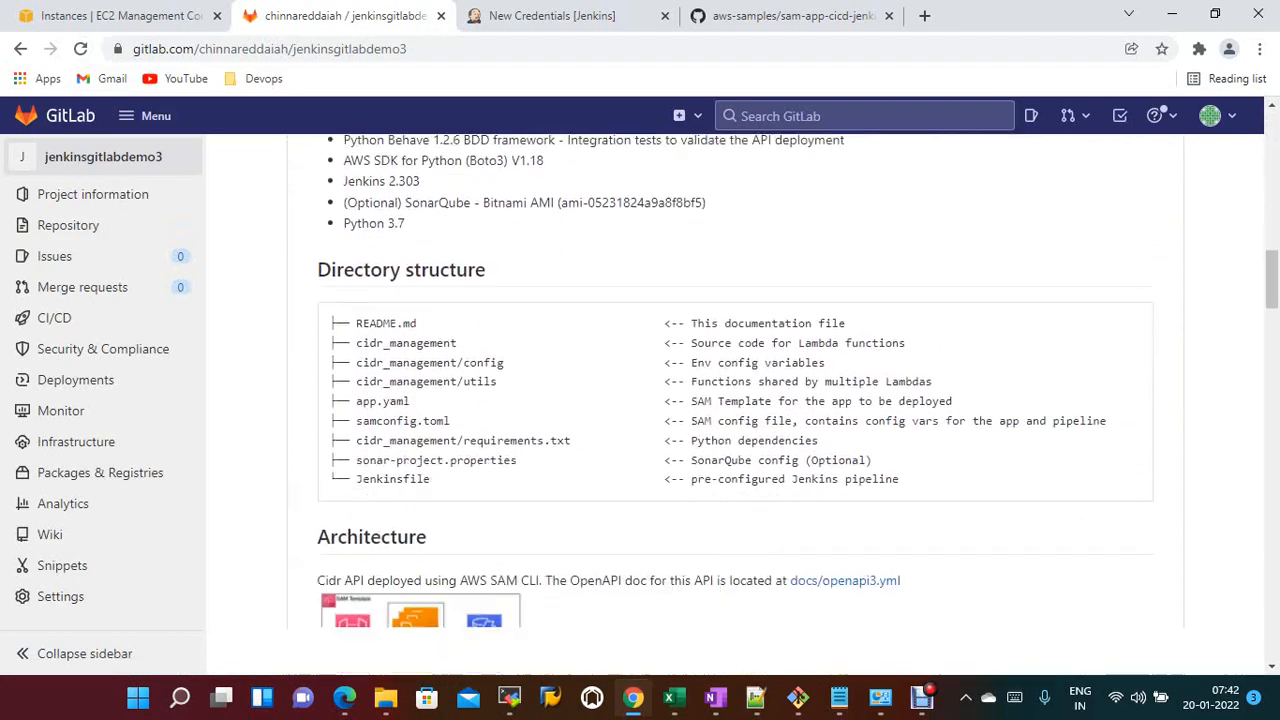
pyautogui.scroll(15, 730, 400)
pyautogui.scroll(2, 730, 400)
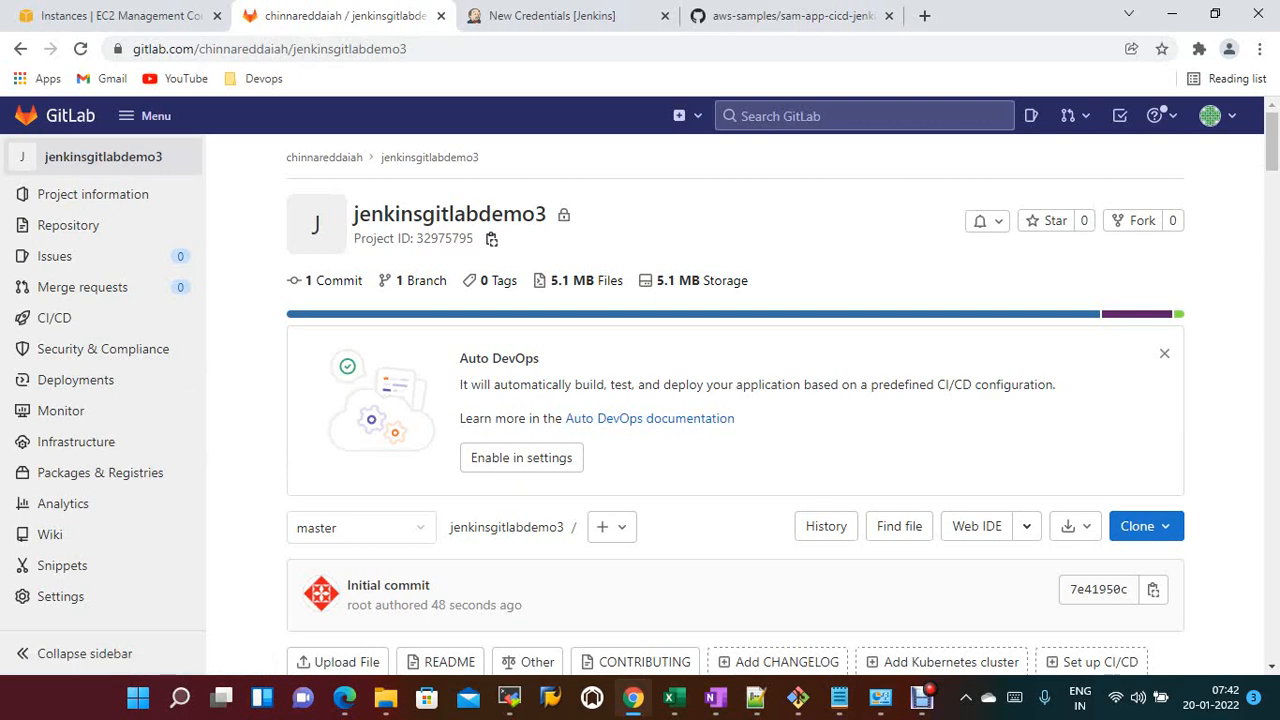
pyautogui.scroll(-1, 735, 400)
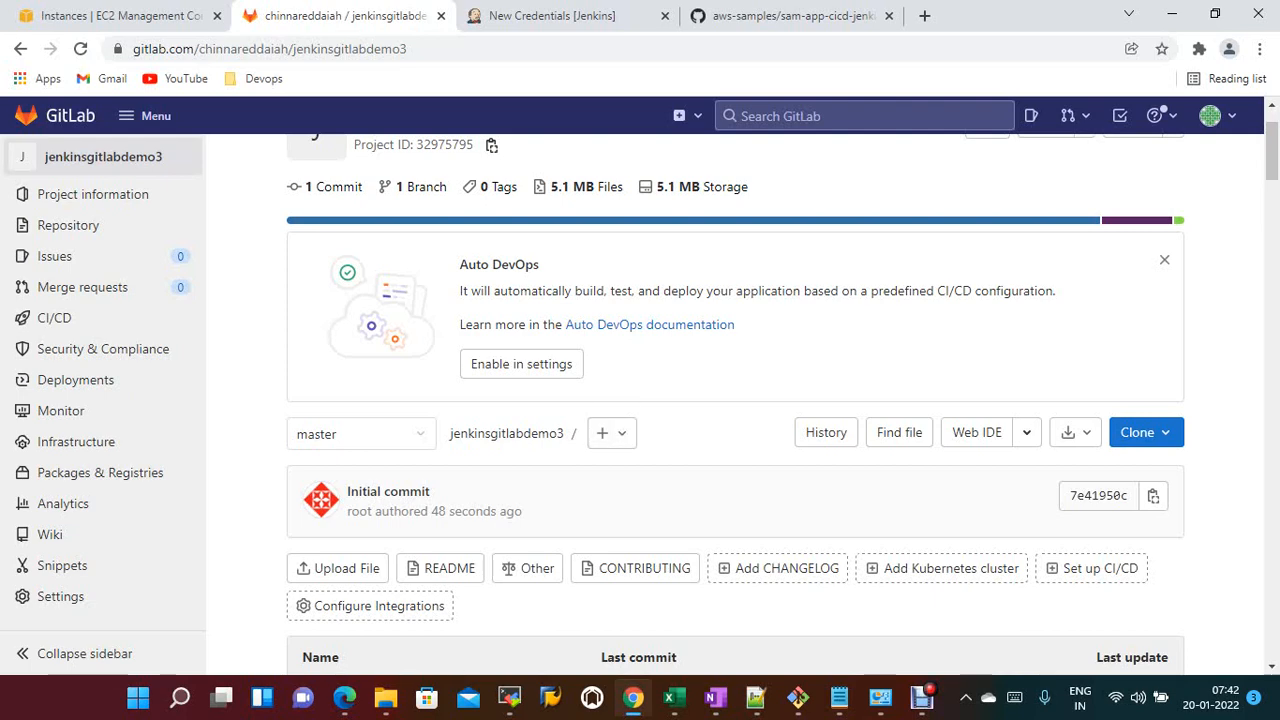
# - In Jenkins, leave the new credentials form and create a Freestyle project named jenkins-gitlabdemo from the dashboard
pyautogui.click(552, 15)
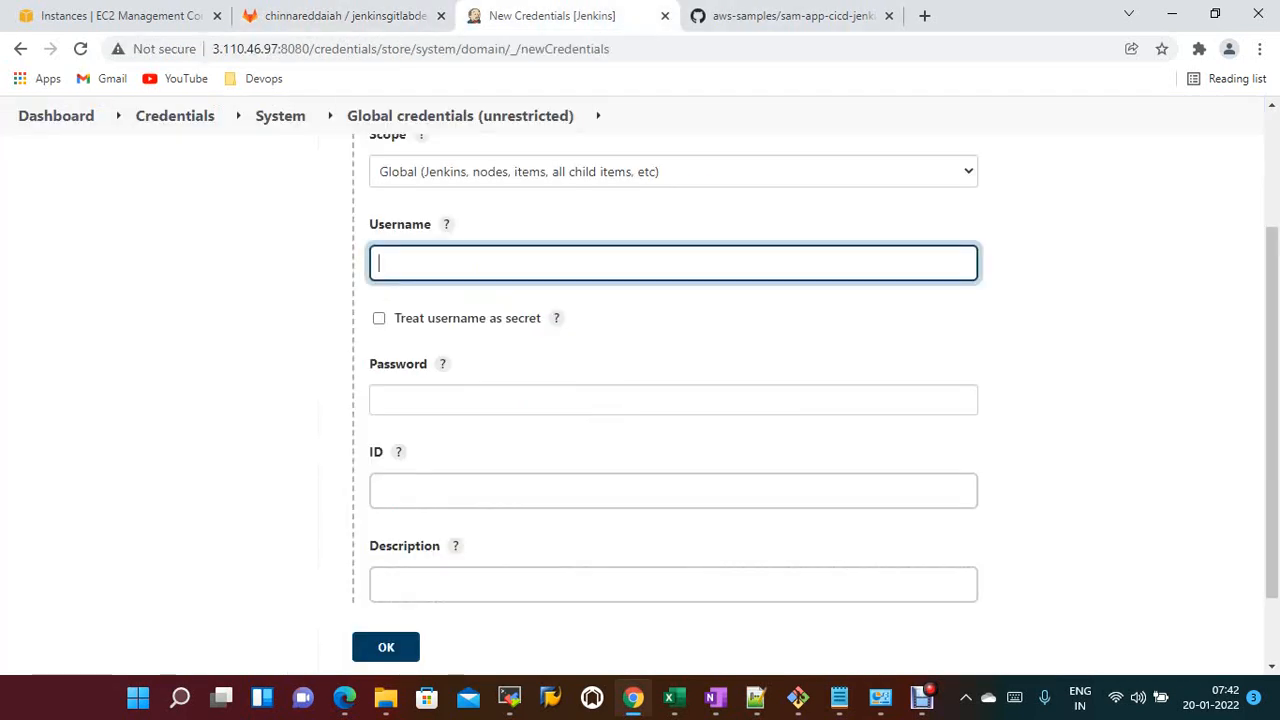
pyautogui.scroll(-1, 673, 490)
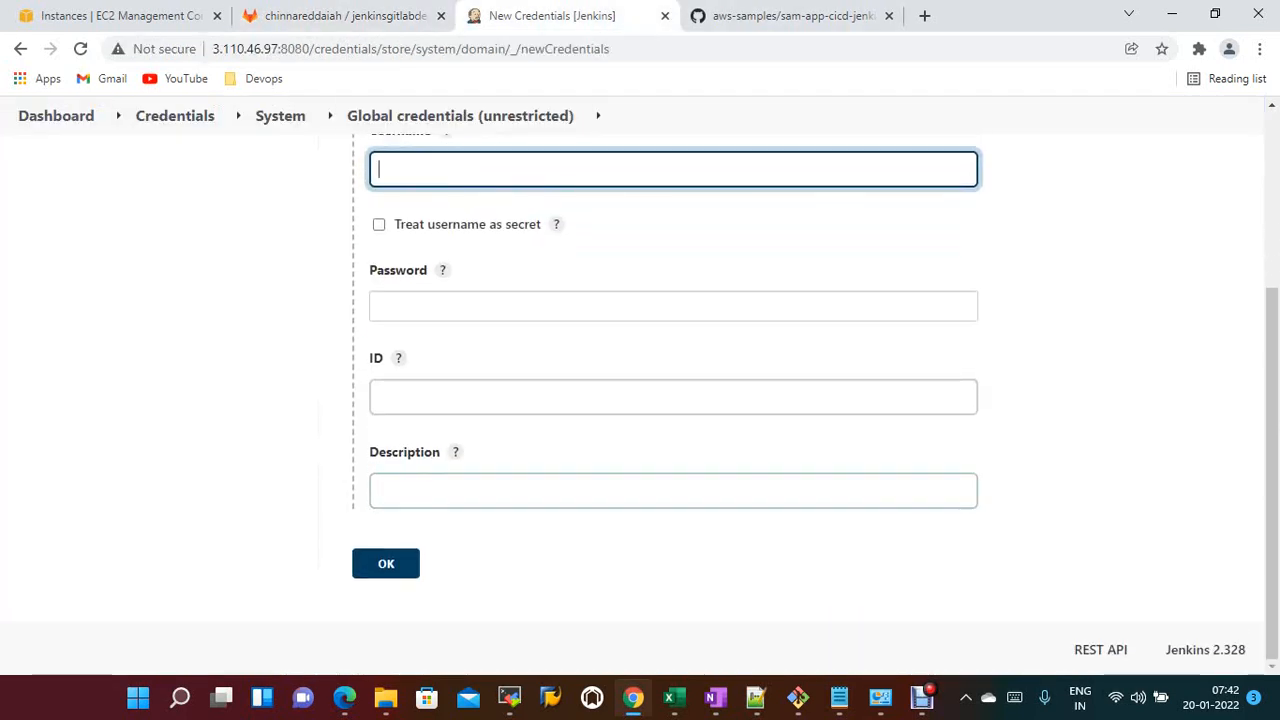
pyautogui.scroll(3, 673, 400)
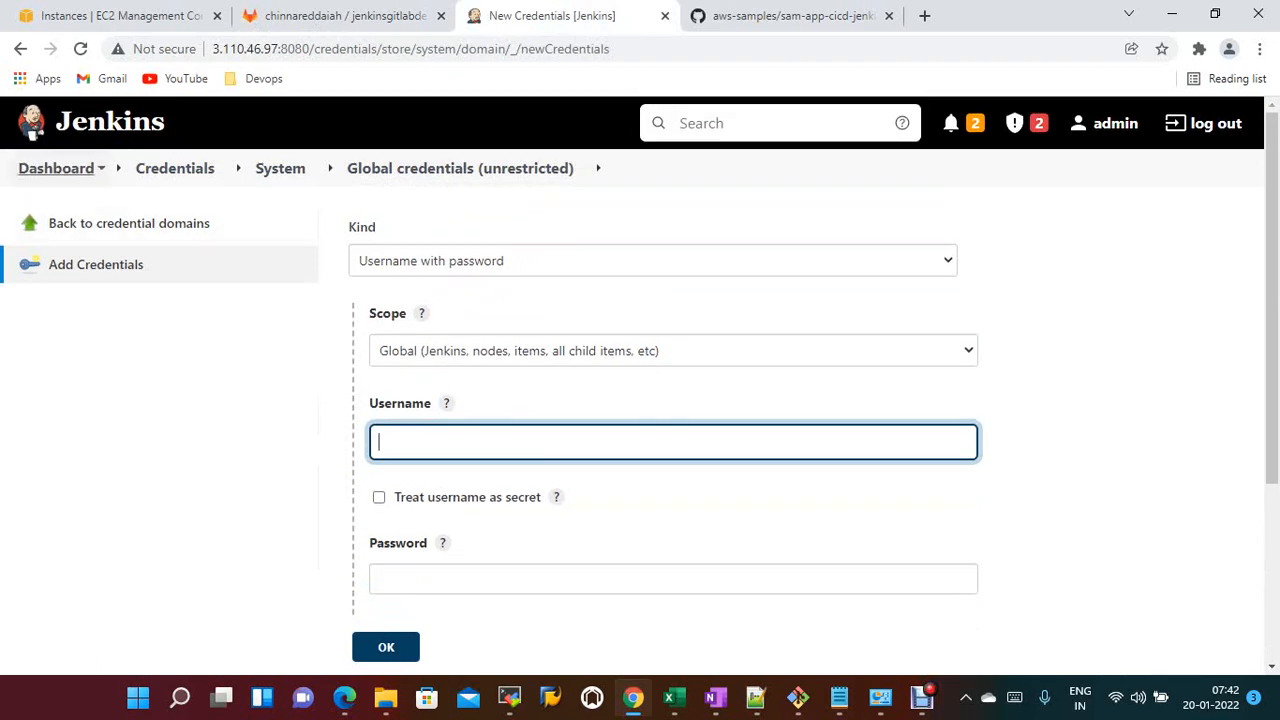
pyautogui.click(56, 168)
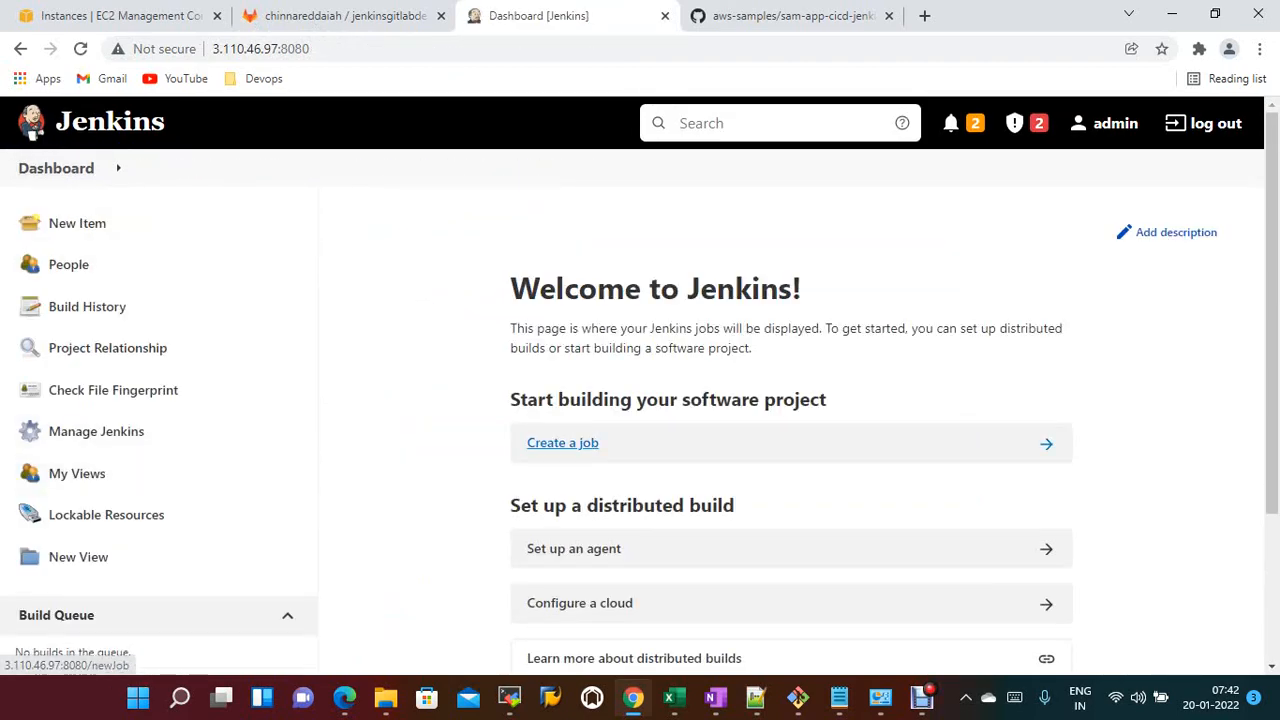
pyautogui.click(562, 442)
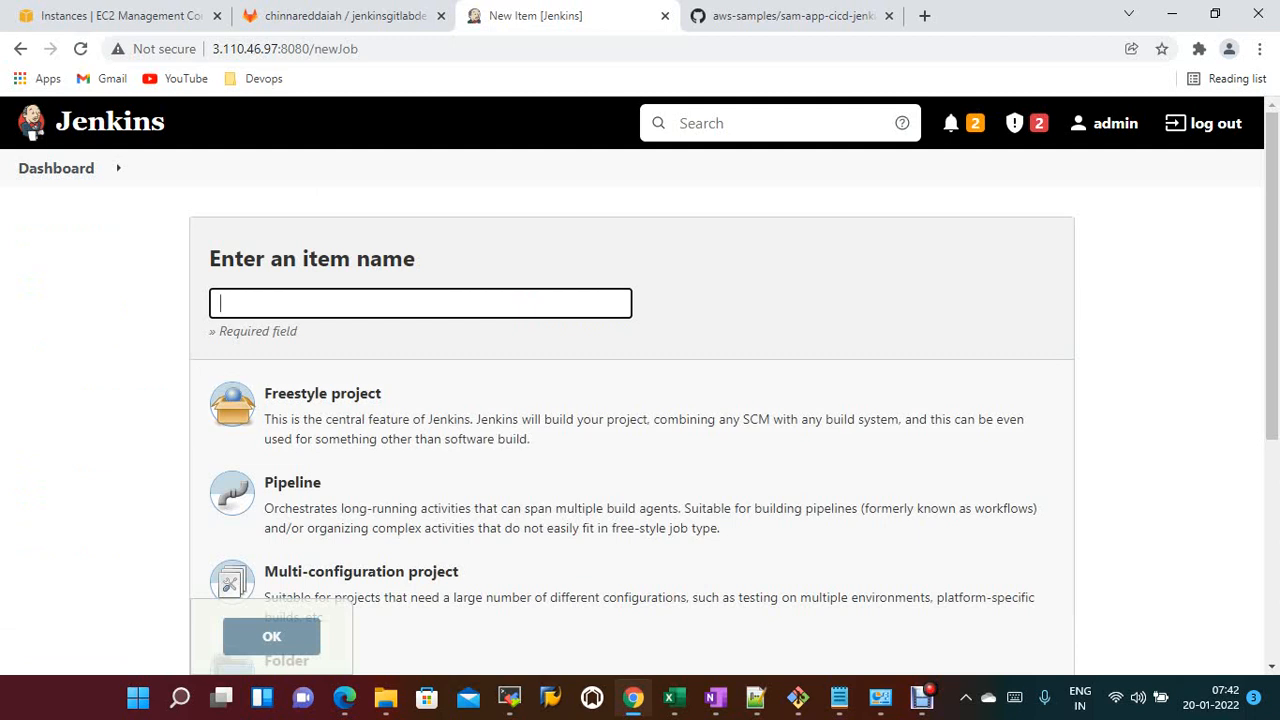
pyautogui.write('j')
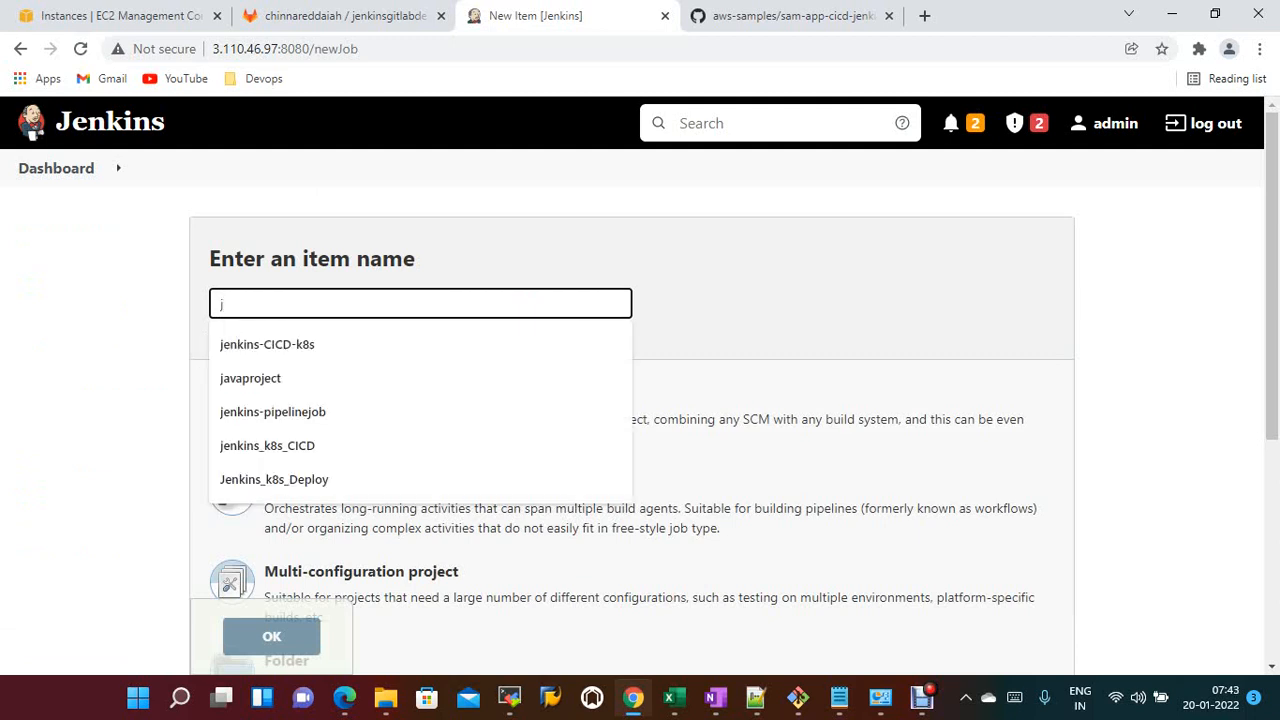
pyautogui.write('enkin')
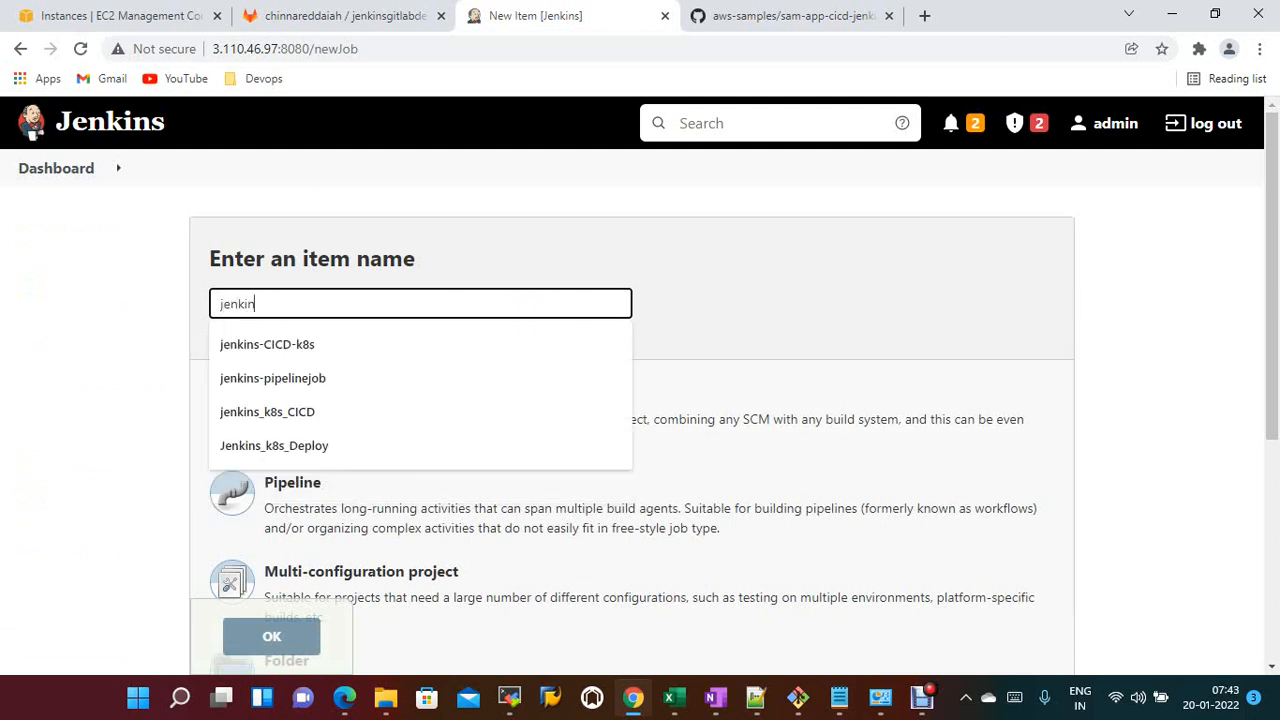
pyautogui.write('s-gi')
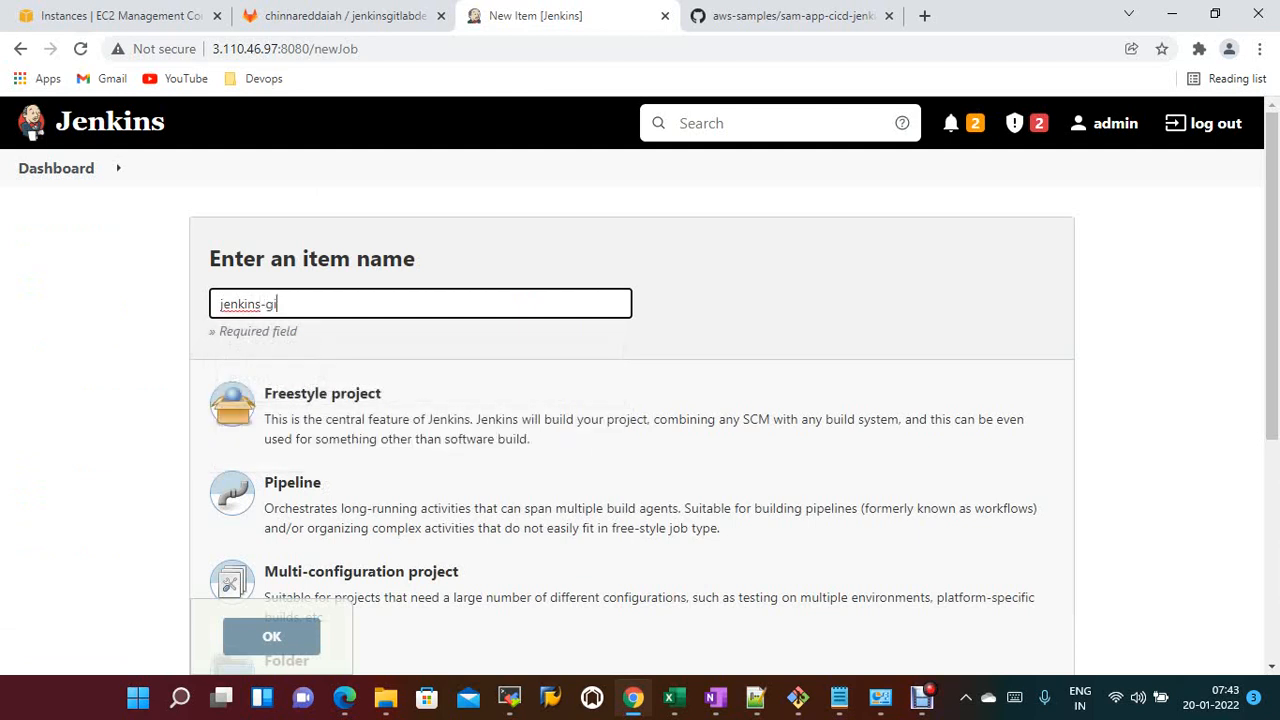
pyautogui.write('tlabdemo')
pyautogui.click(323, 410)
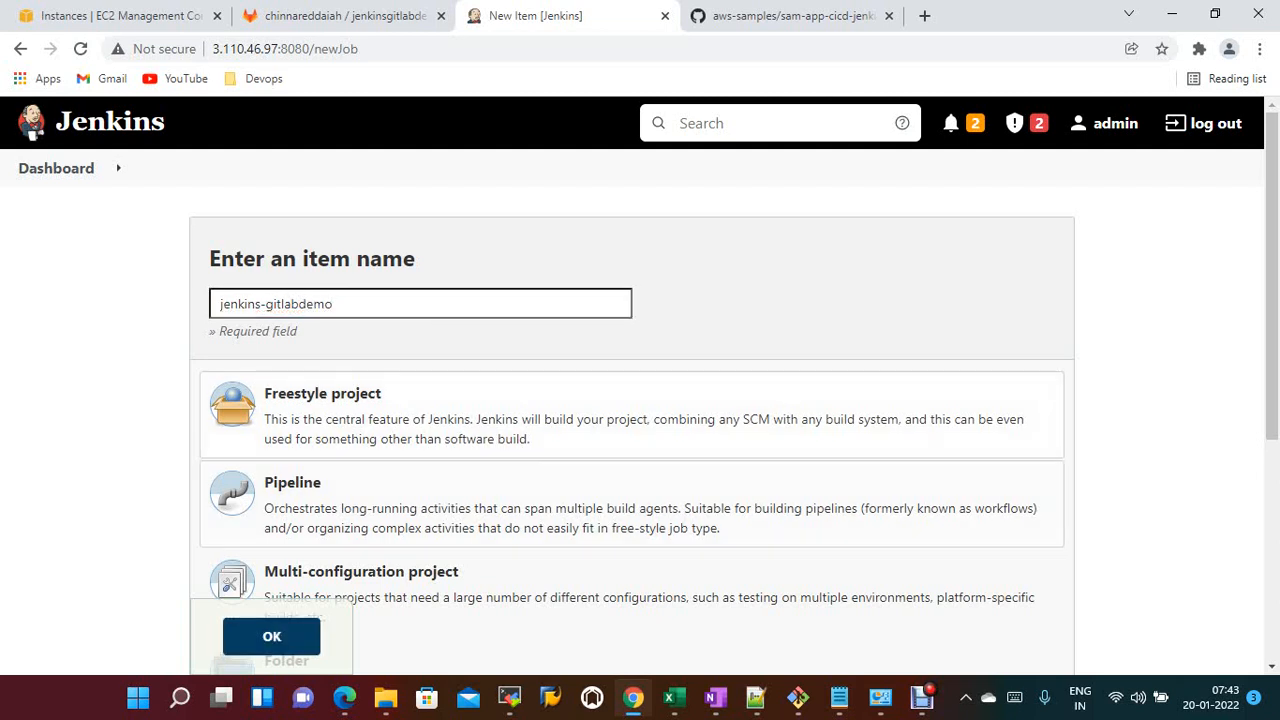
pyautogui.click(271, 636)
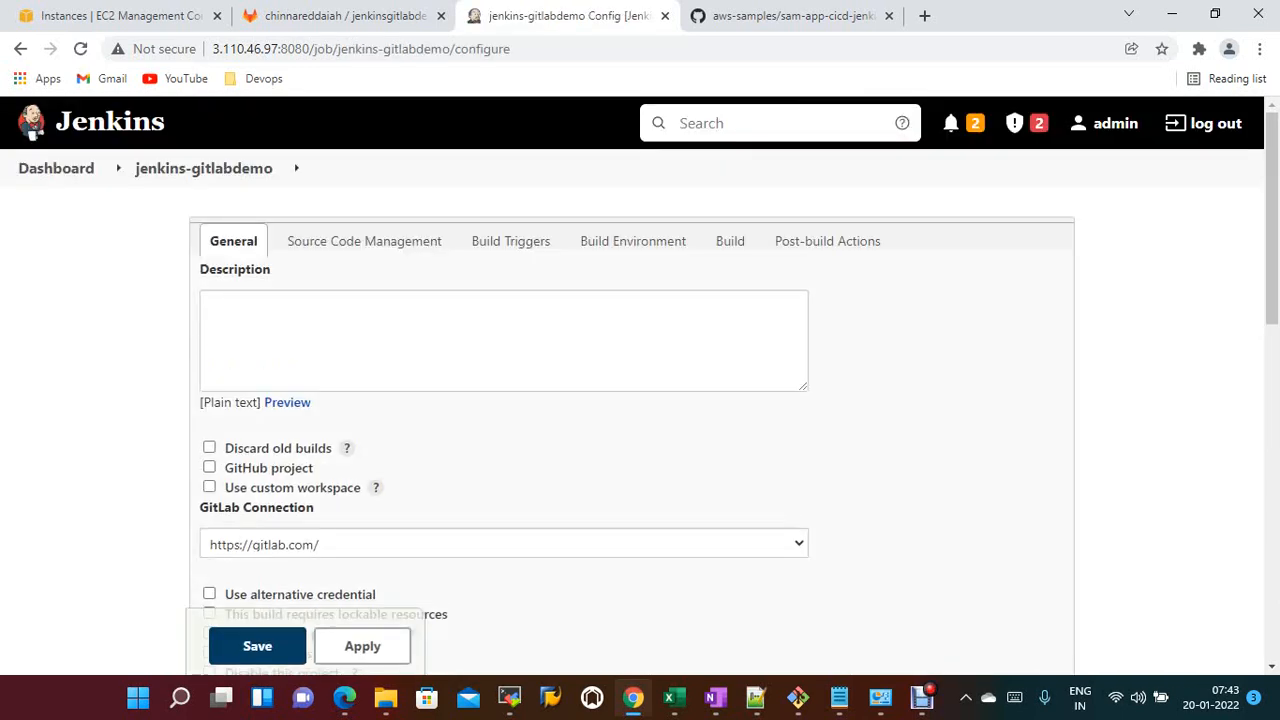
# - Set the job's source code management to Git and enter the SSH clone URL copied from the GitLab project as Repository URL
pyautogui.click(364, 241)
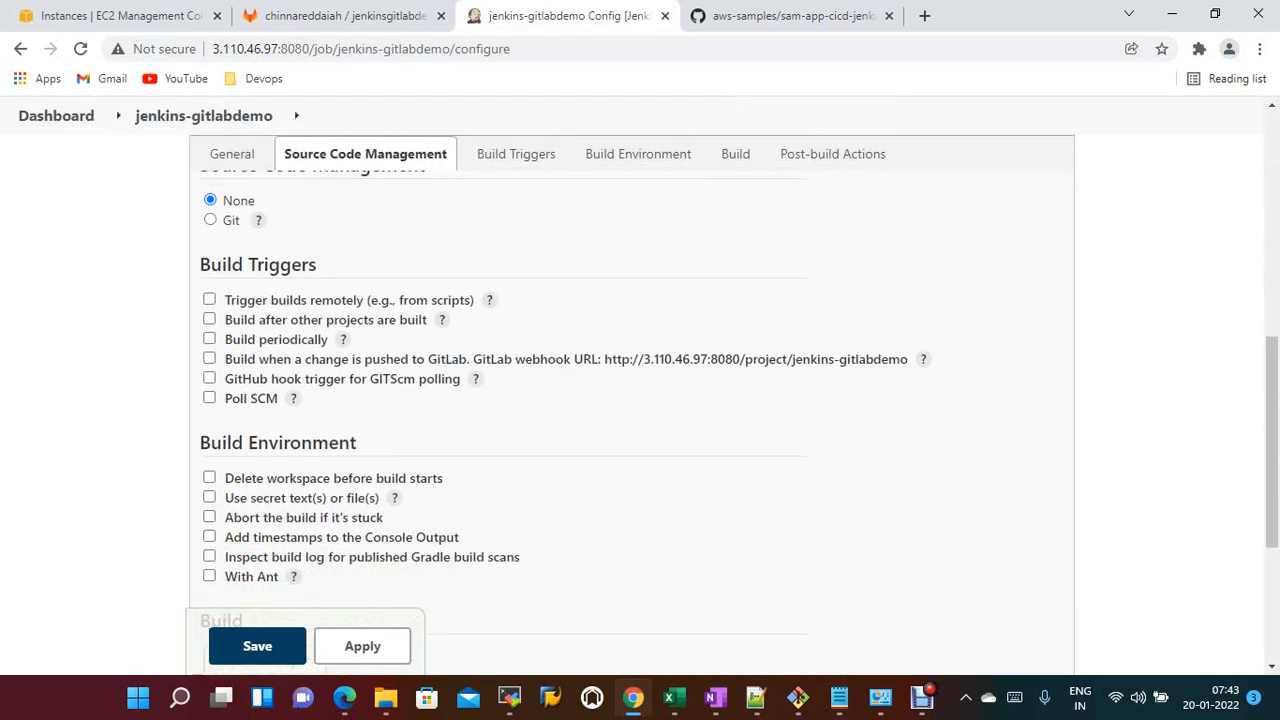
pyautogui.click(210, 219)
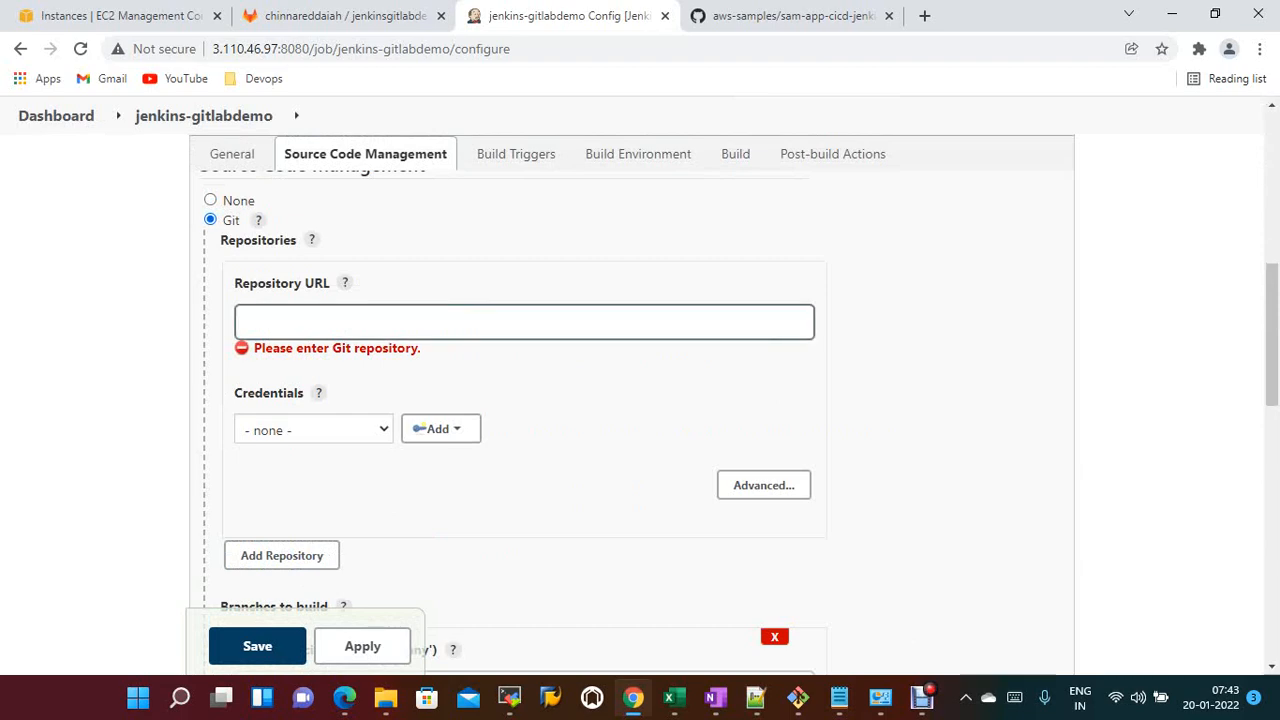
pyautogui.click(345, 15)
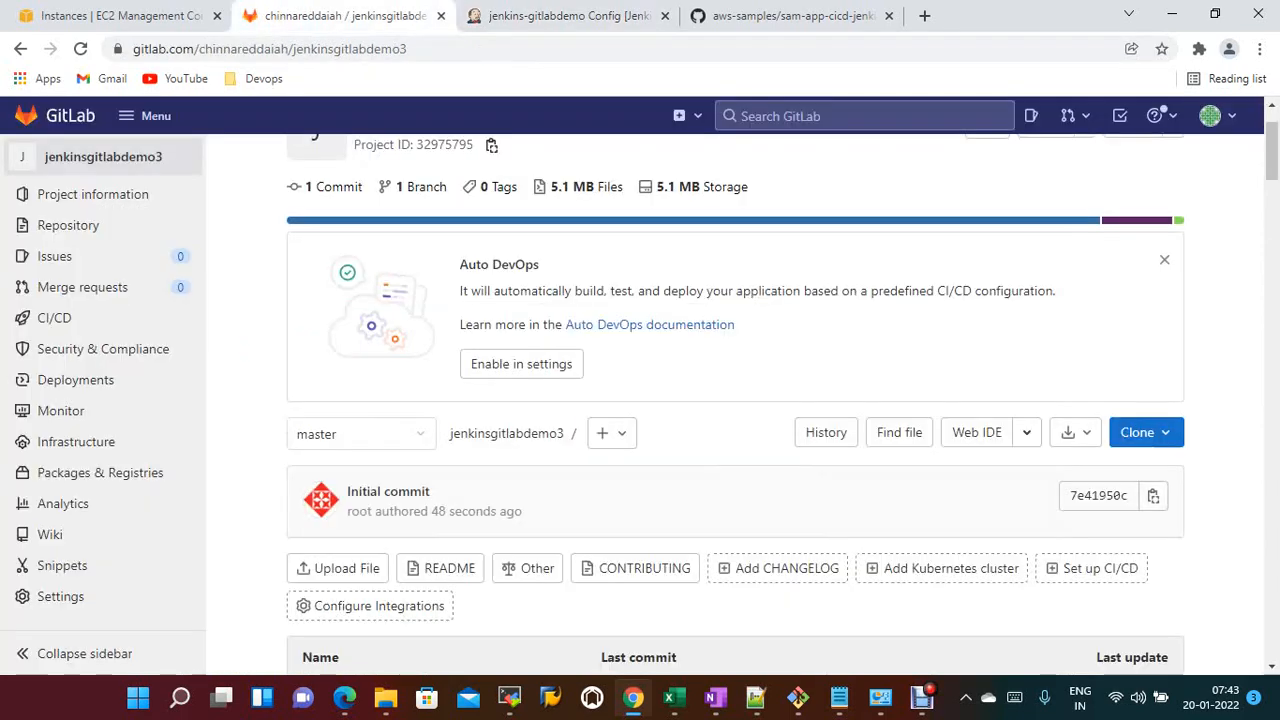
pyautogui.click(1146, 432)
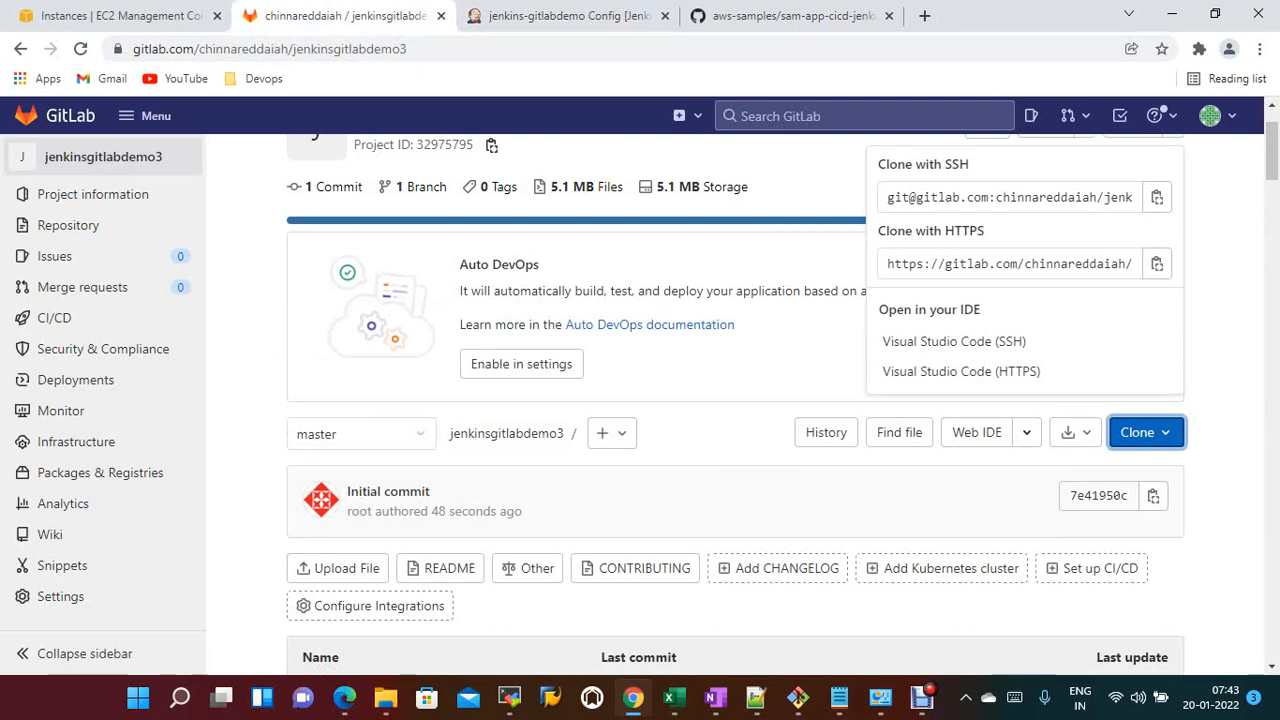
pyautogui.click(1157, 197)
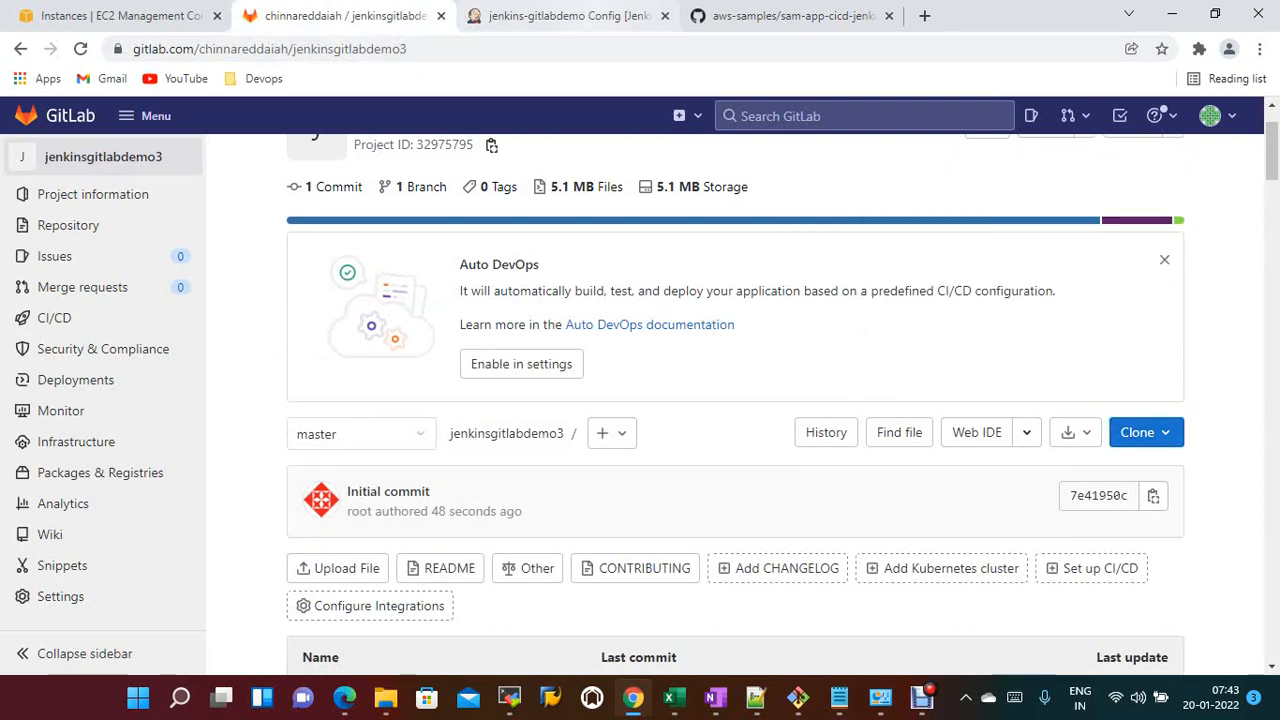
pyautogui.click(570, 15)
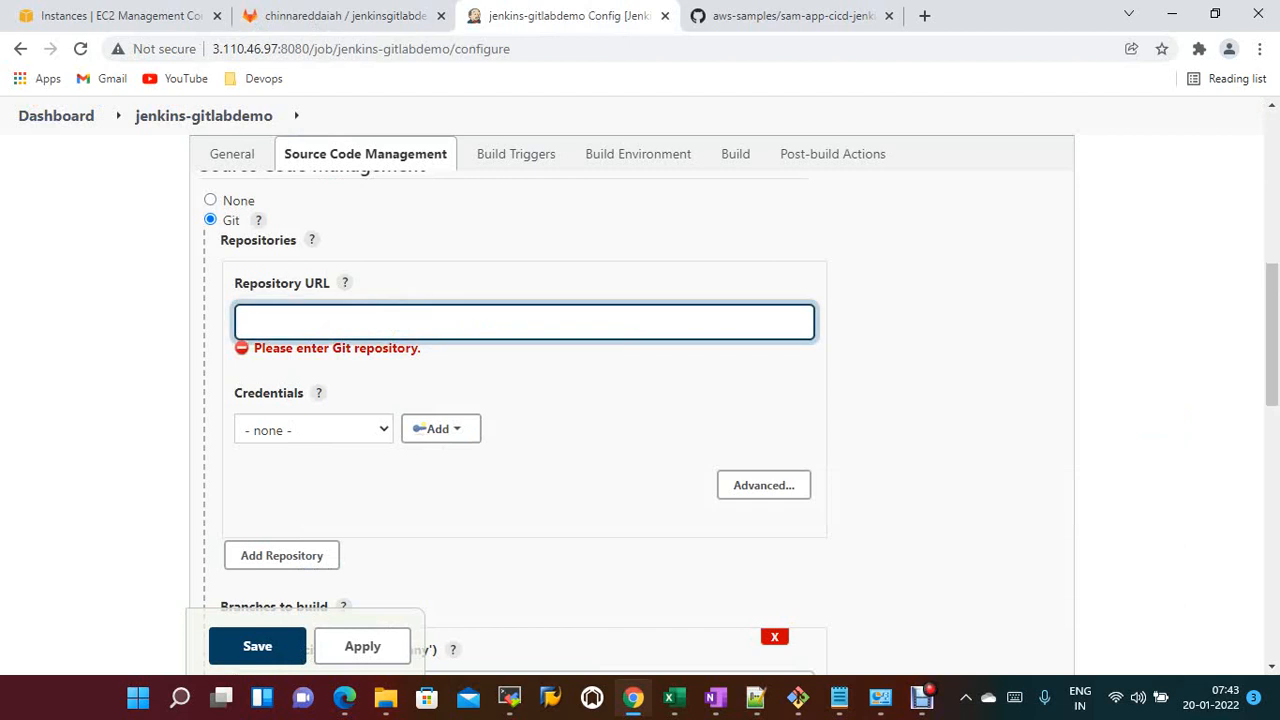
pyautogui.hotkey('ctrl', 'v')
# - Select git (gitlab_jenkin_key) as the credentials for the job's Git repository
pyautogui.click(600, 410)
pyautogui.click(314, 430)
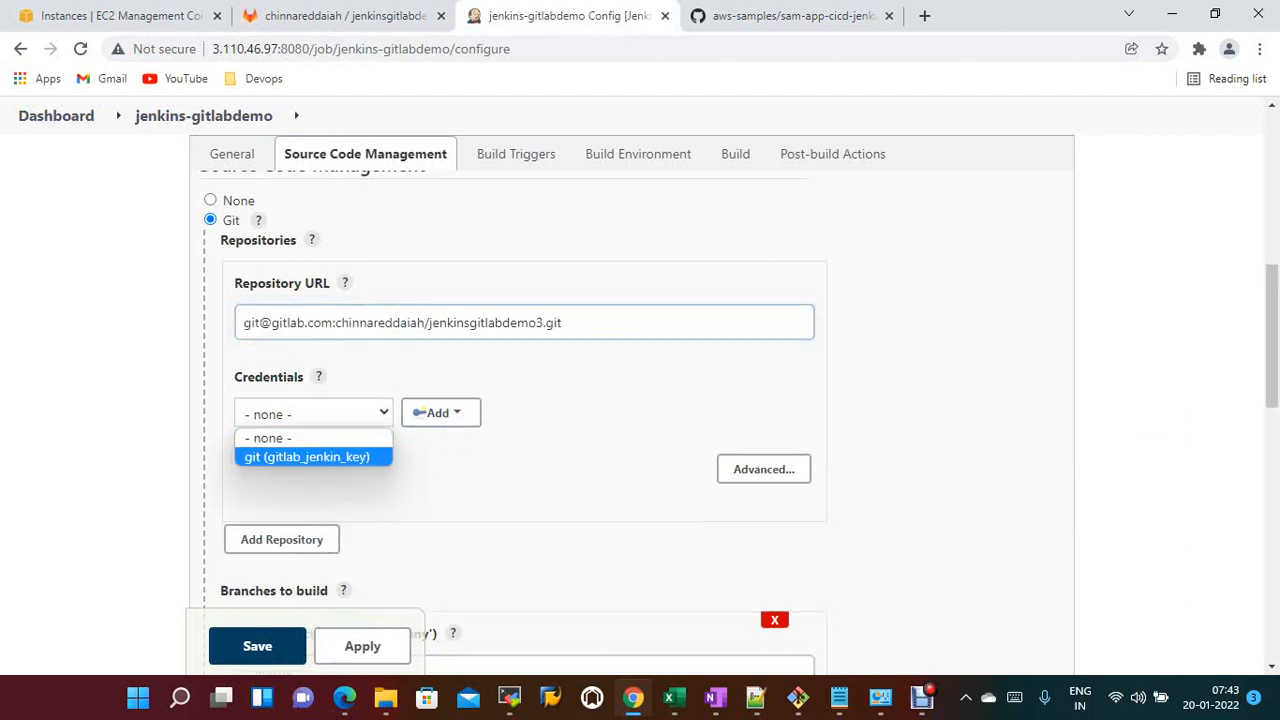
pyautogui.click(307, 457)
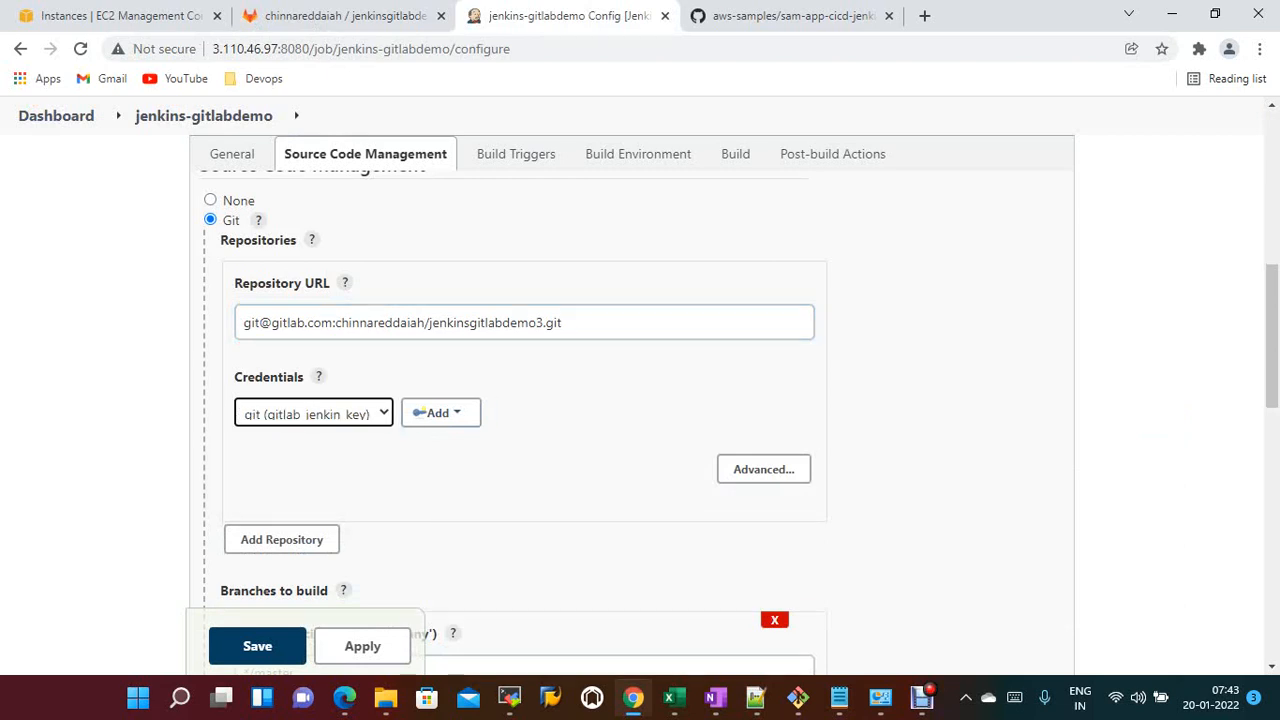
# - Enable the build trigger that builds the job when a change is pushed to GitLab
pyautogui.scroll(-2, 640, 400)
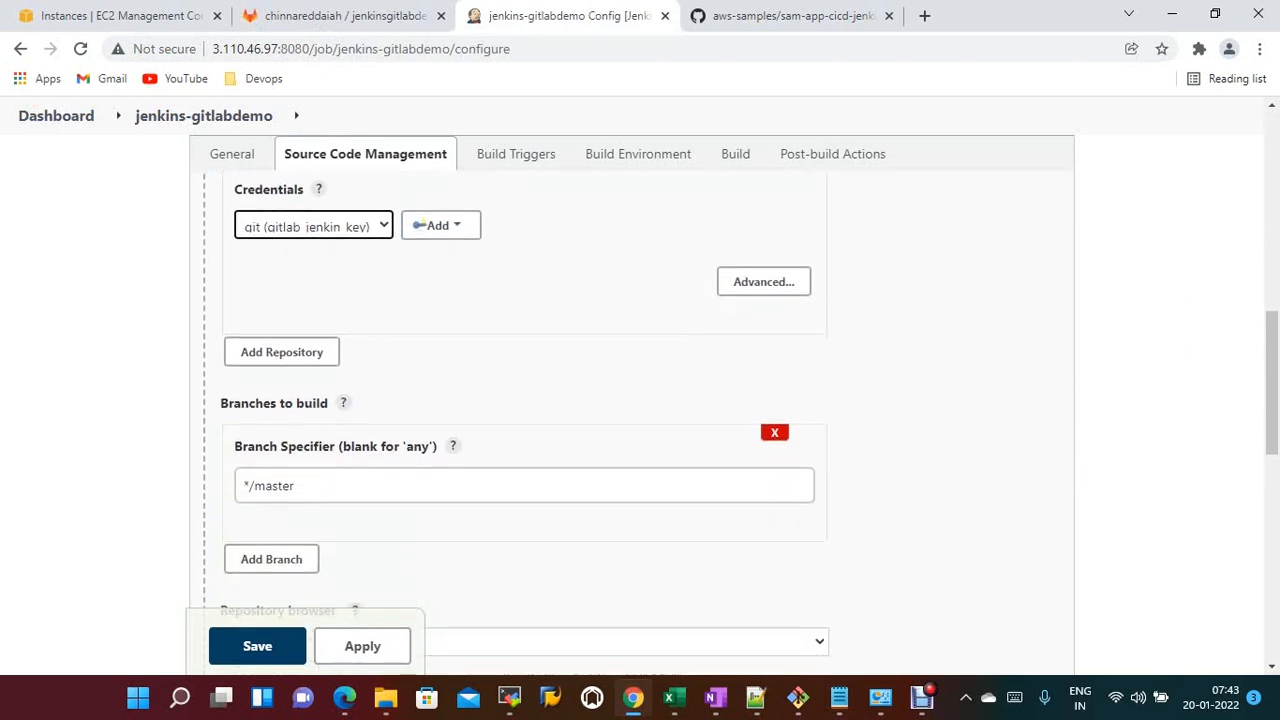
pyautogui.scroll(-3, 640, 400)
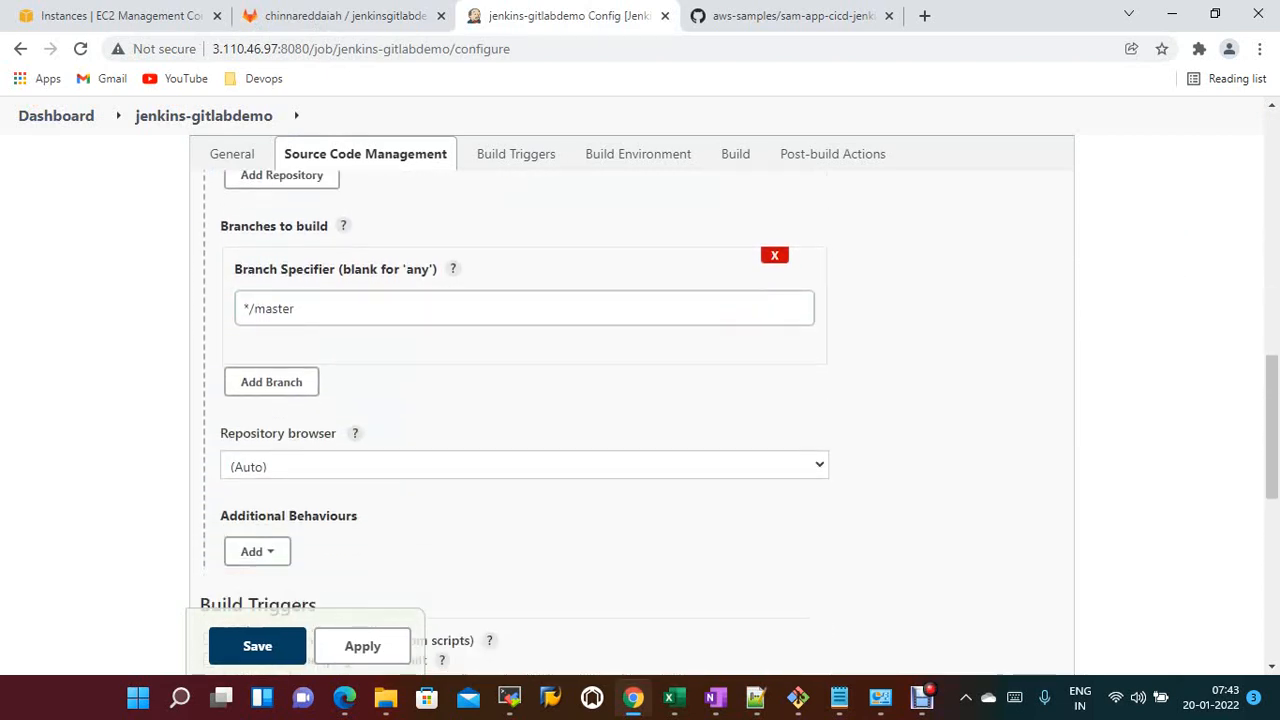
pyautogui.scroll(-1, 640, 400)
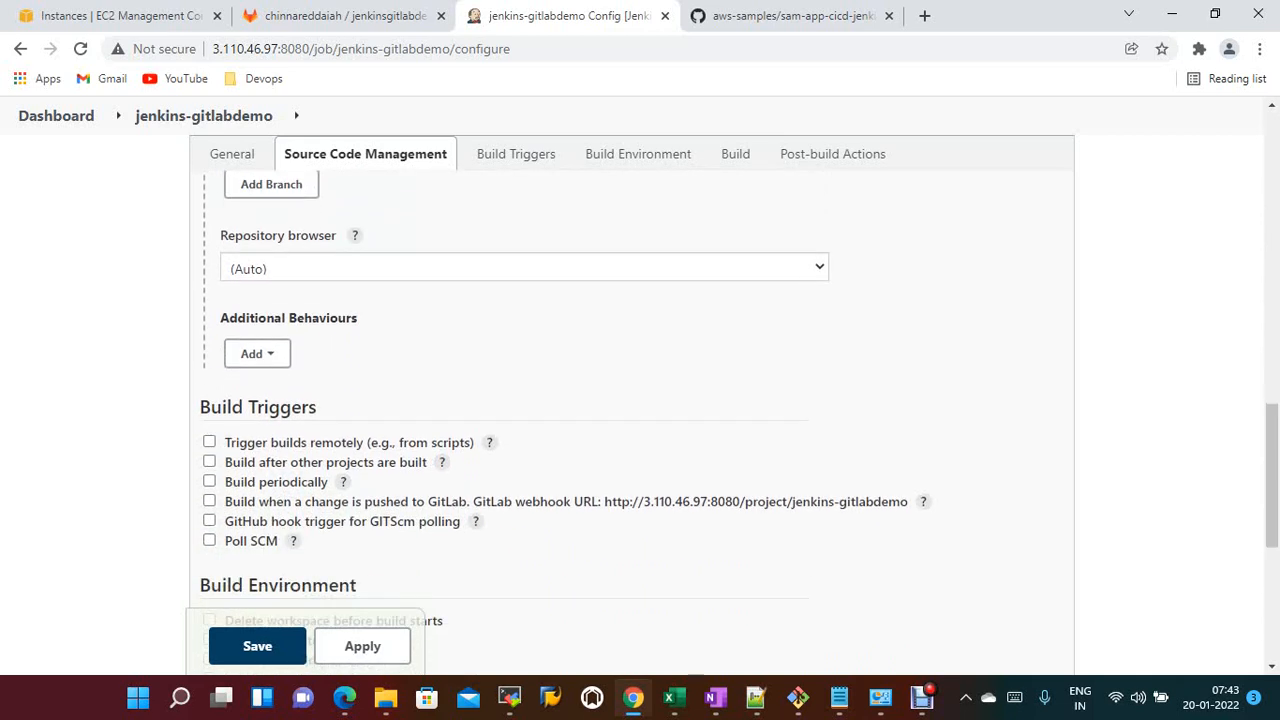
pyautogui.click(209, 501)
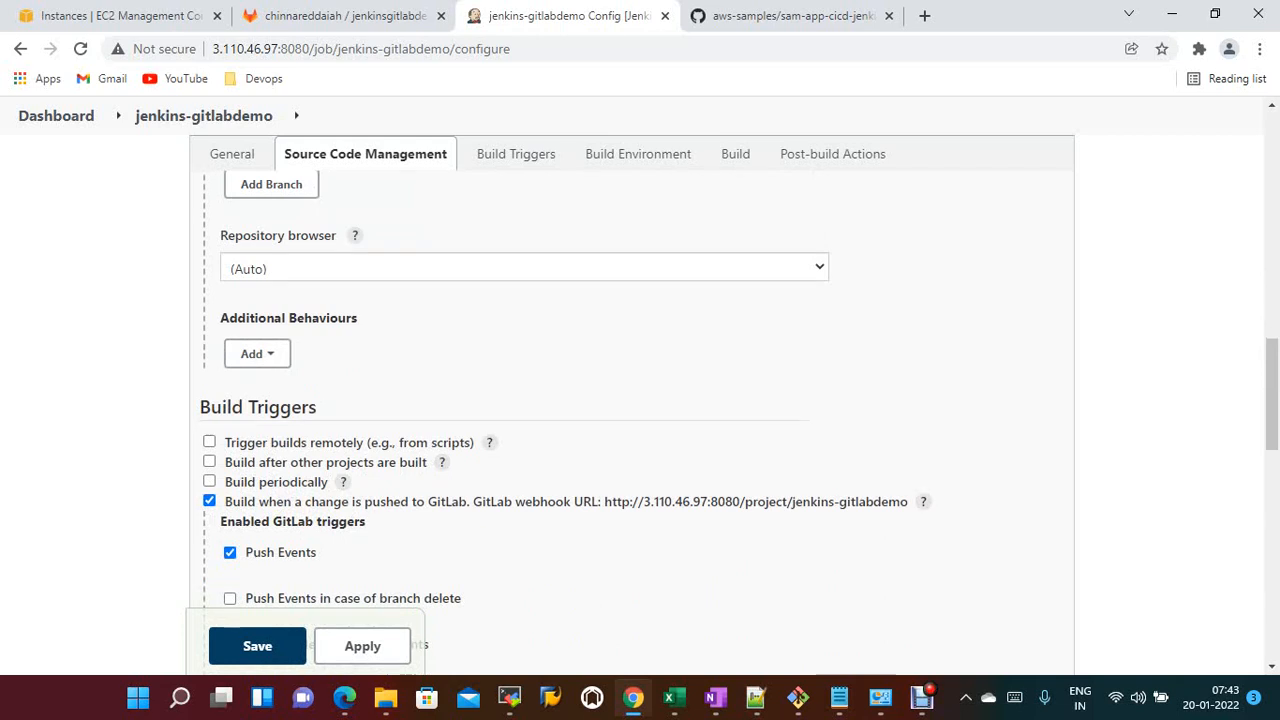
# - Save the jenkins-gitlabdemo job configuration with the default GitLab trigger events and start a build of the job
pyautogui.scroll(-2, 640, 400)
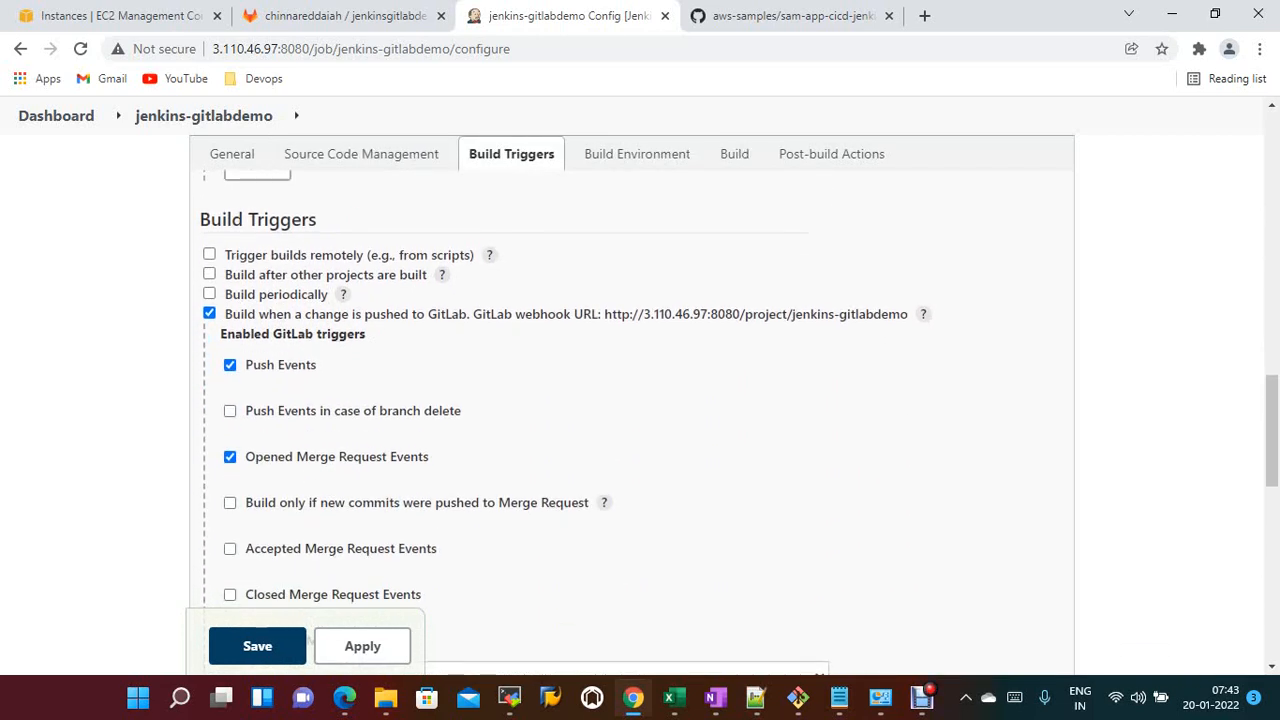
pyautogui.scroll(-2, 640, 400)
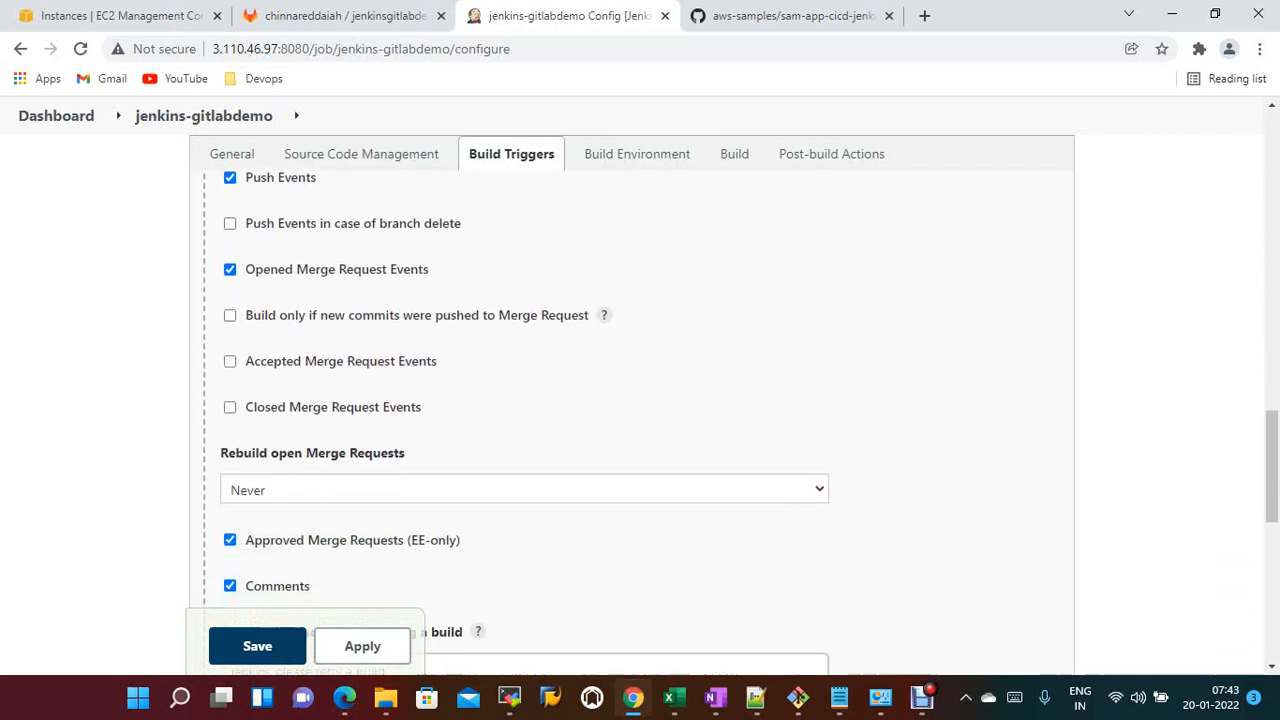
pyautogui.click(362, 646)
pyautogui.click(257, 646)
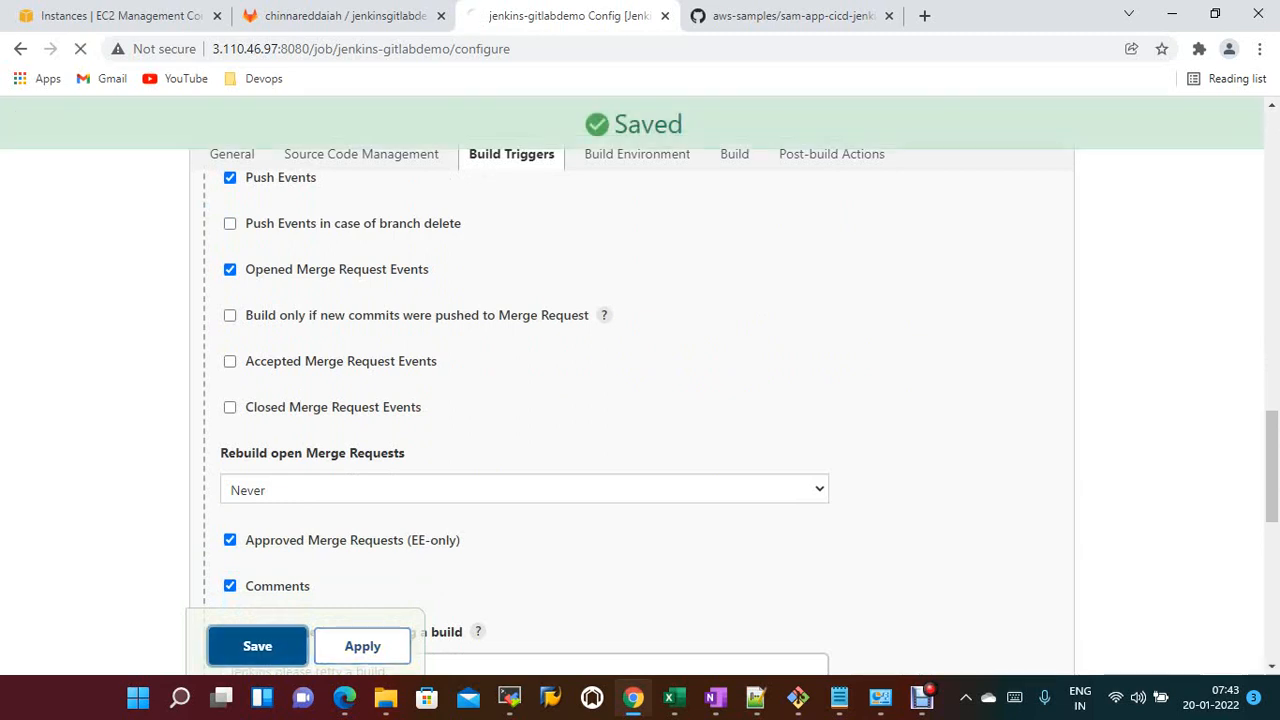
pyautogui.scroll(-1, 80, 400)
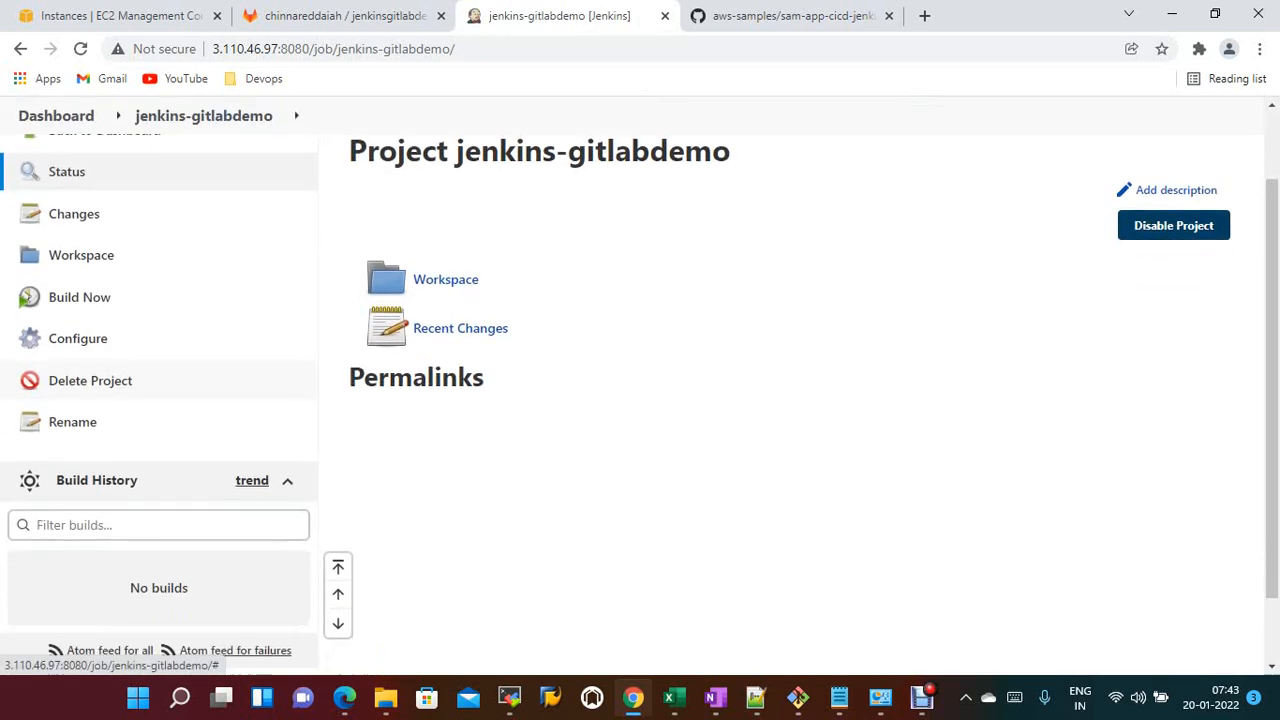
pyautogui.click(79, 296)
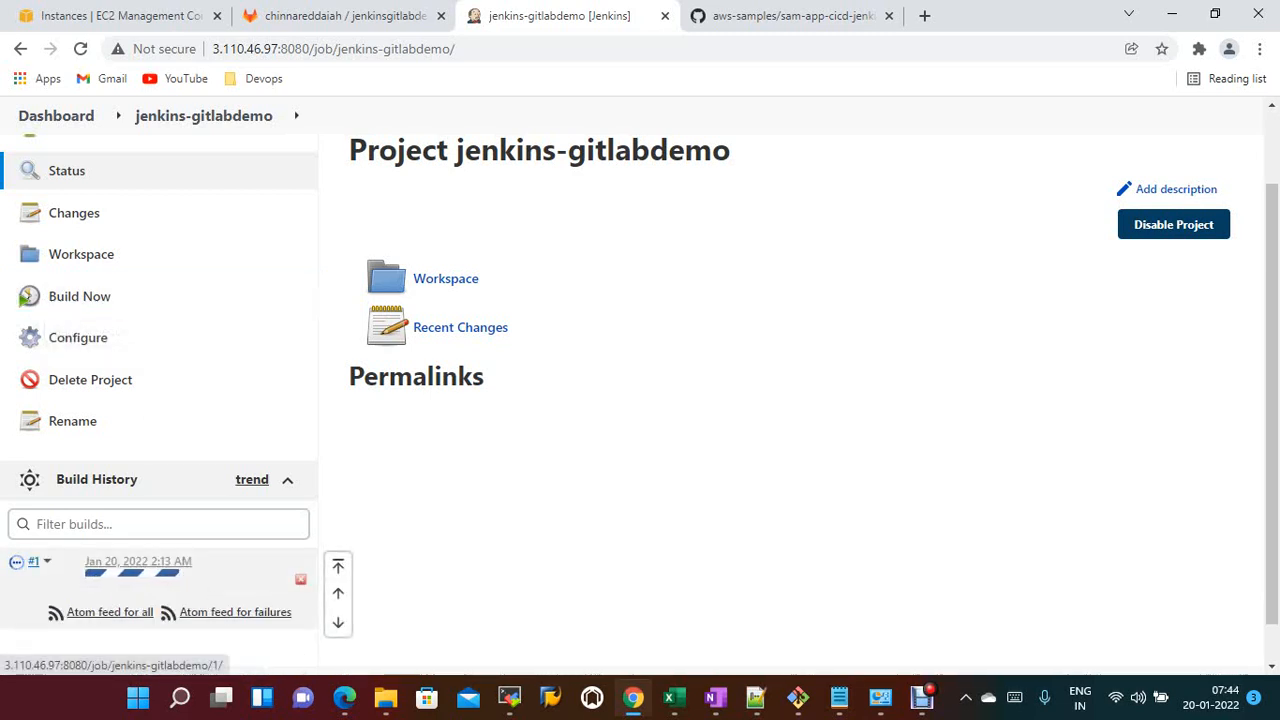
# - Open build #1 of the job and examine its changes and console output
pyautogui.click(138, 562)
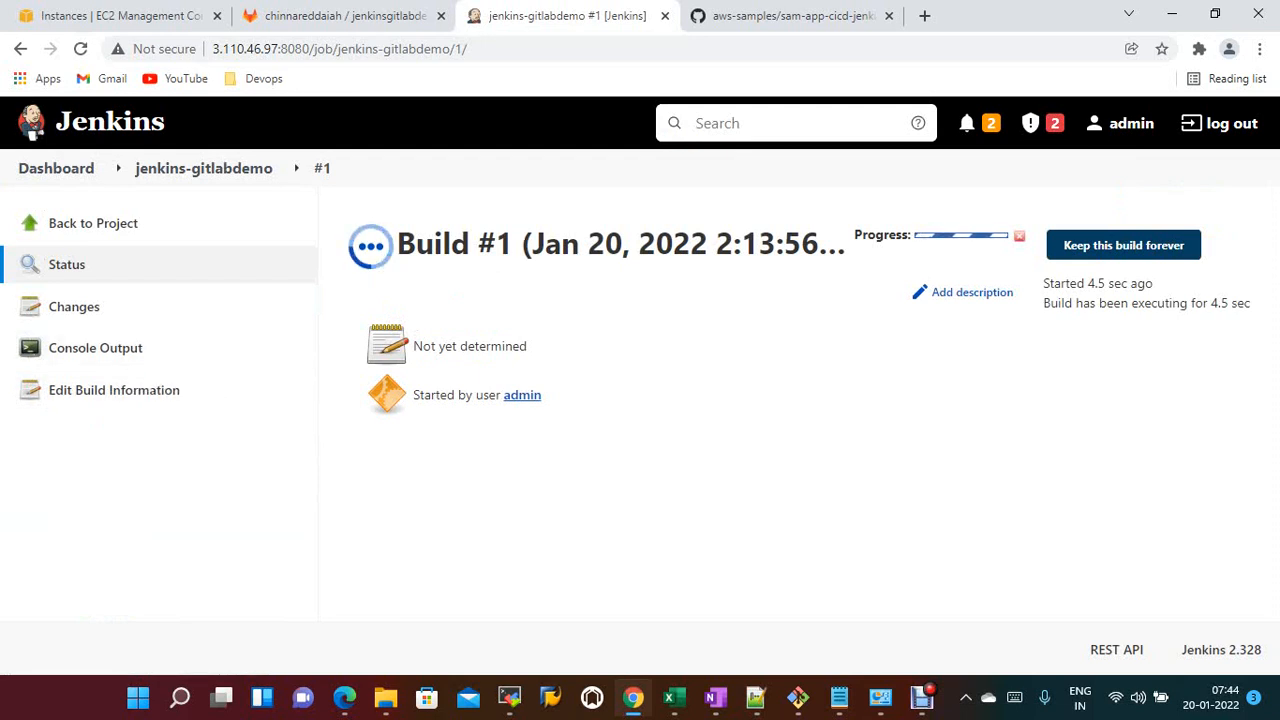
pyautogui.click(74, 306)
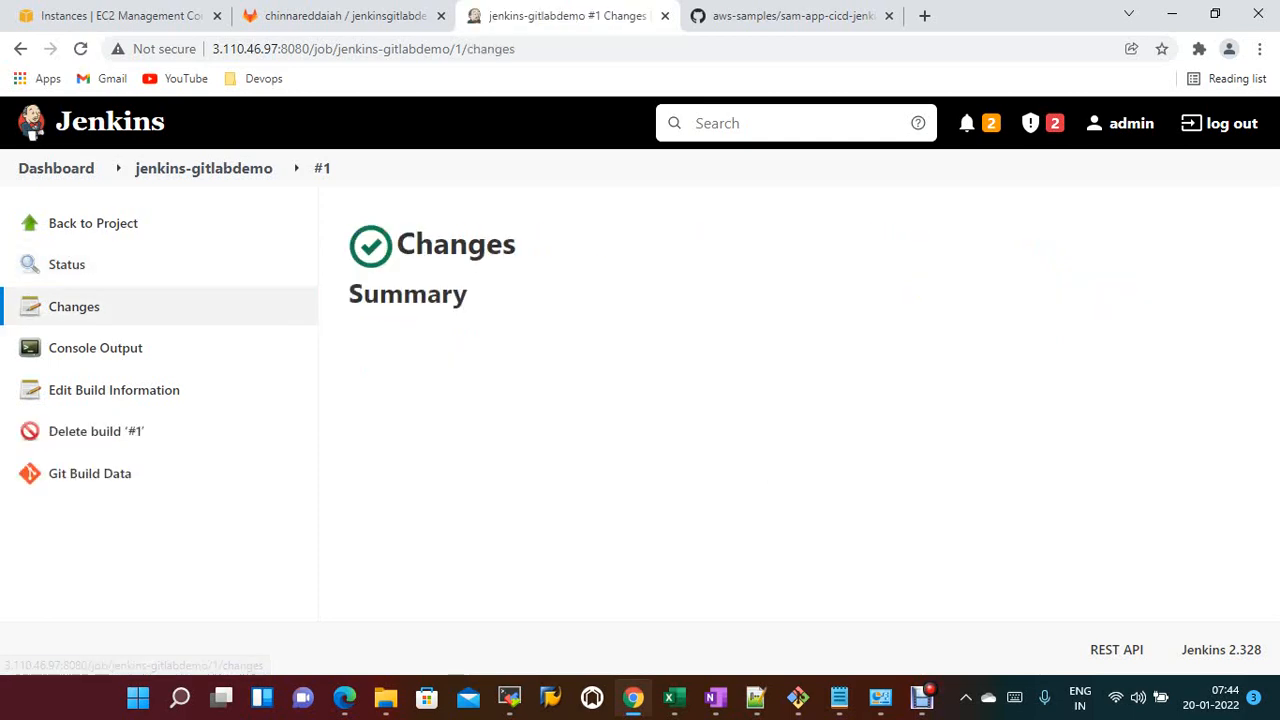
pyautogui.click(95, 347)
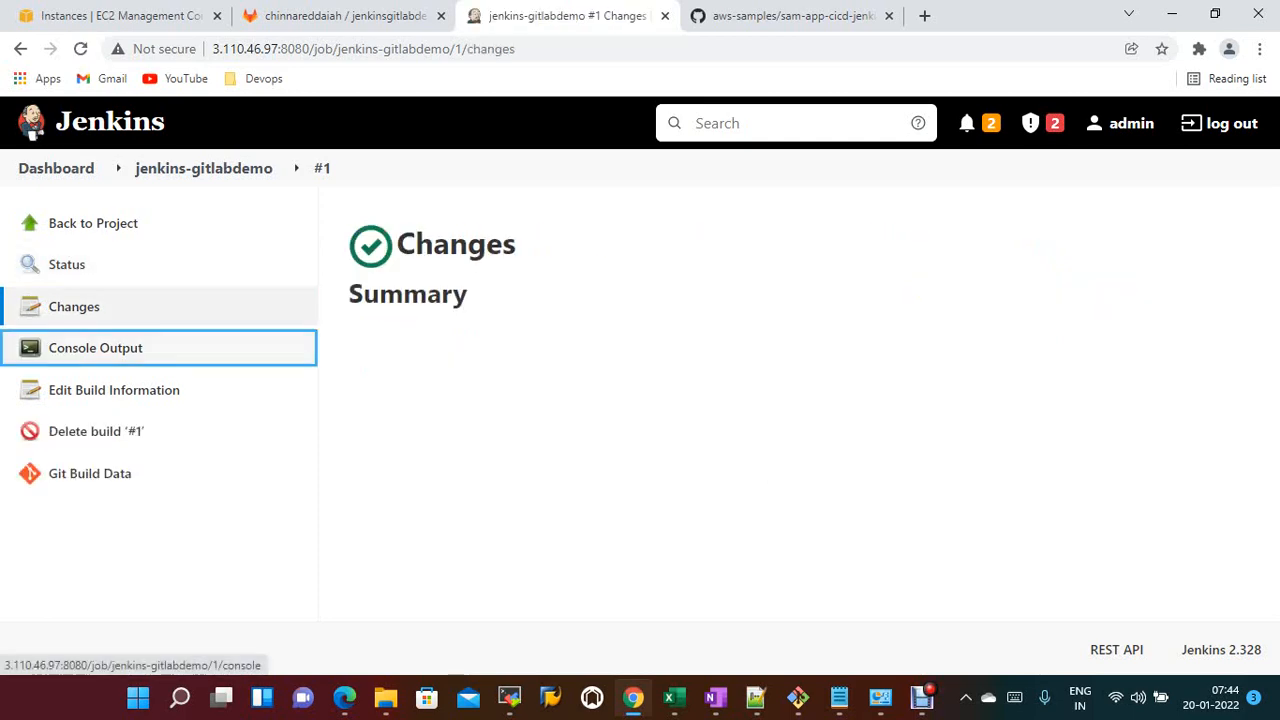
pyautogui.scroll(-2, 95, 347)
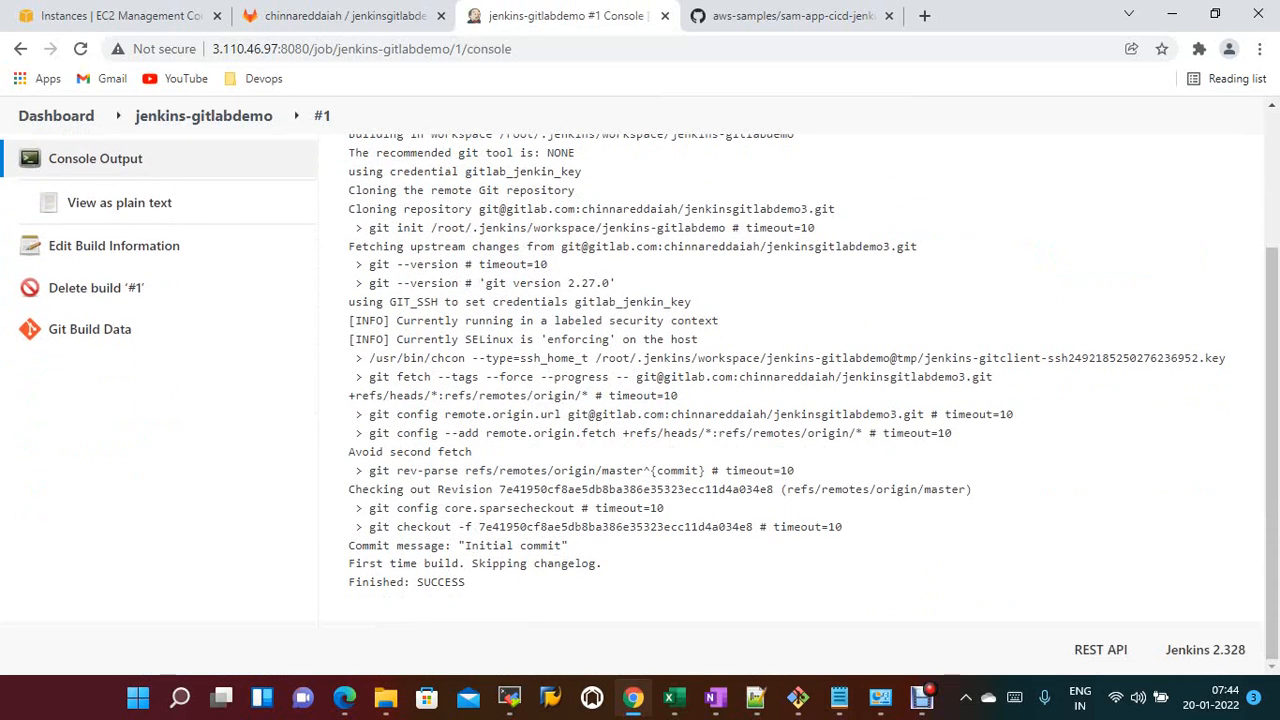
pyautogui.moveTo(466, 582); pyautogui.dragTo(409, 395)
pyautogui.scroll(3, 409, 395)
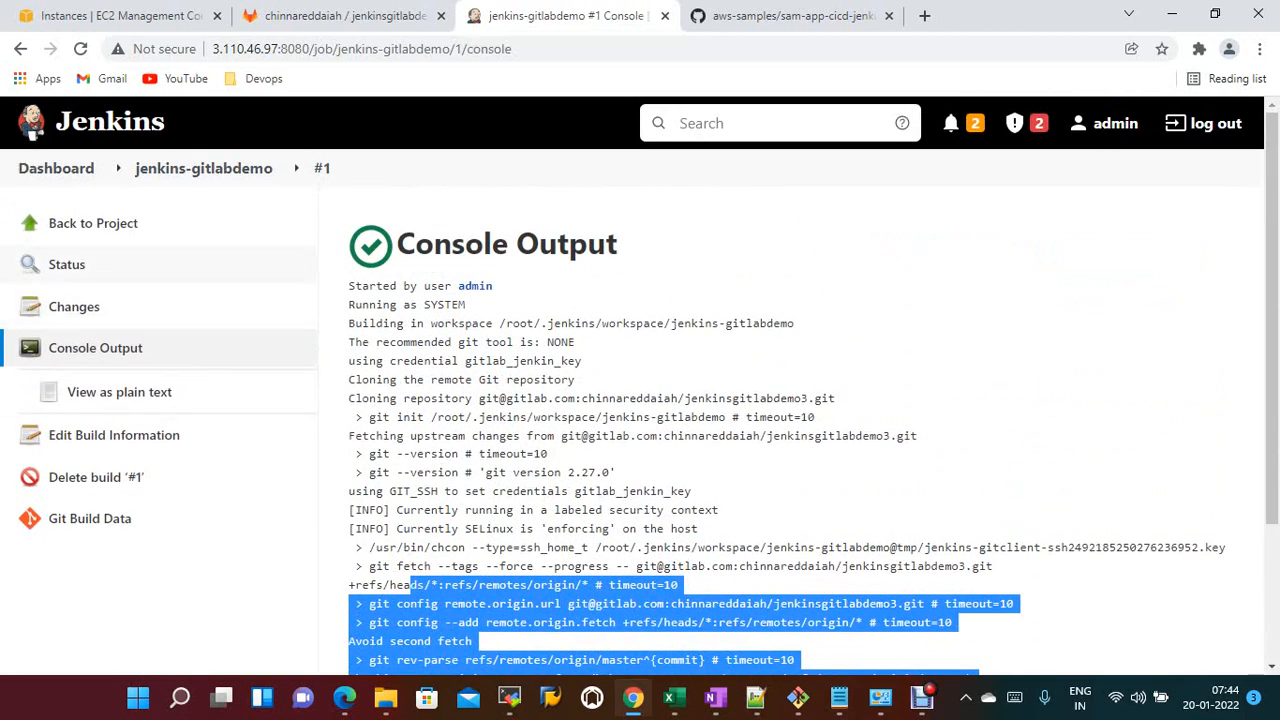
# - Return to the jenkins-gitlabdemo project and examine the repository files in its workspace
pyautogui.click(203, 166)
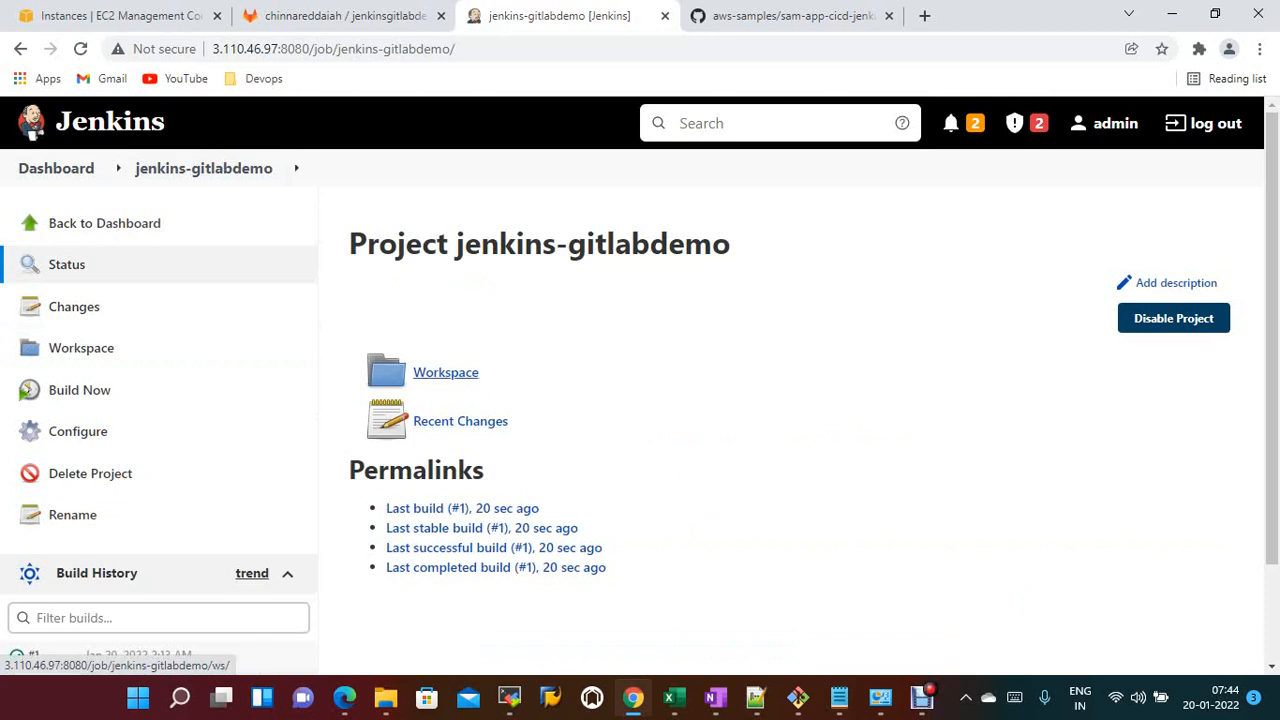
pyautogui.click(445, 372)
pyautogui.scroll(-2, 446, 250)
pyautogui.scroll(2, 640, 405)
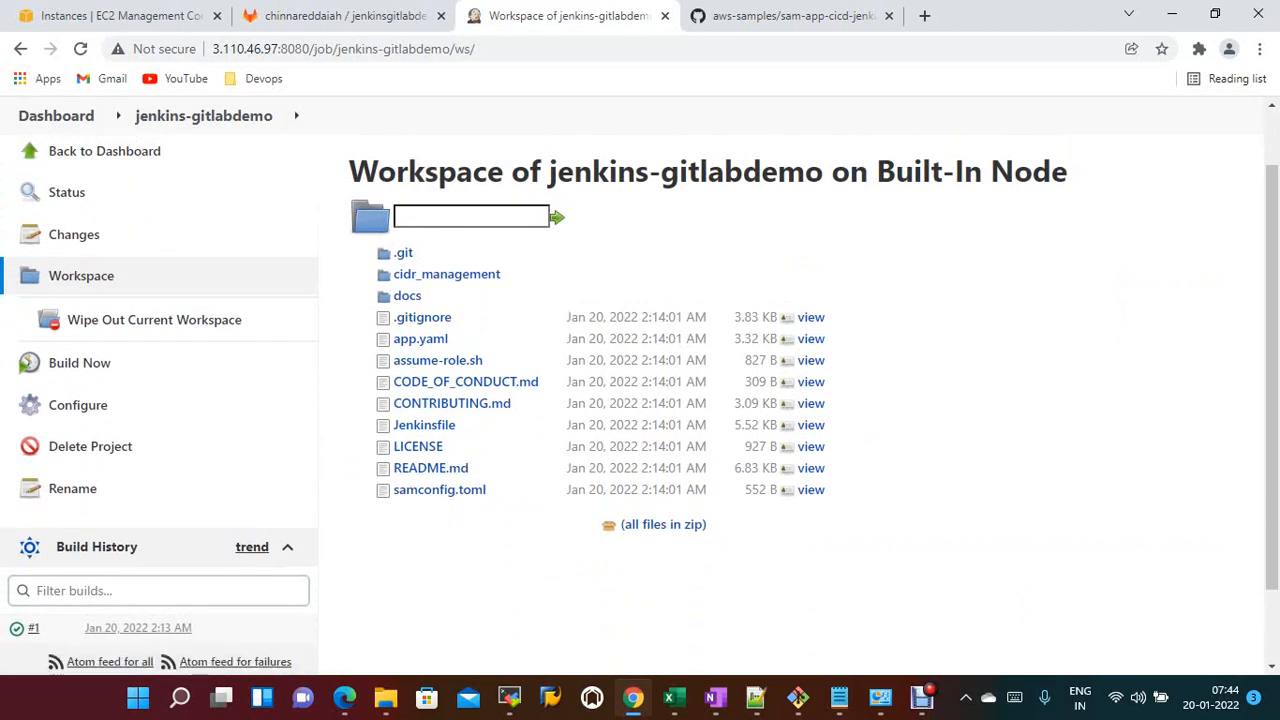
pyautogui.scroll(1, 60, 160)
# - Create a Pipeline project named gitlab-pipeline from the dashboard
pyautogui.click(56, 168)
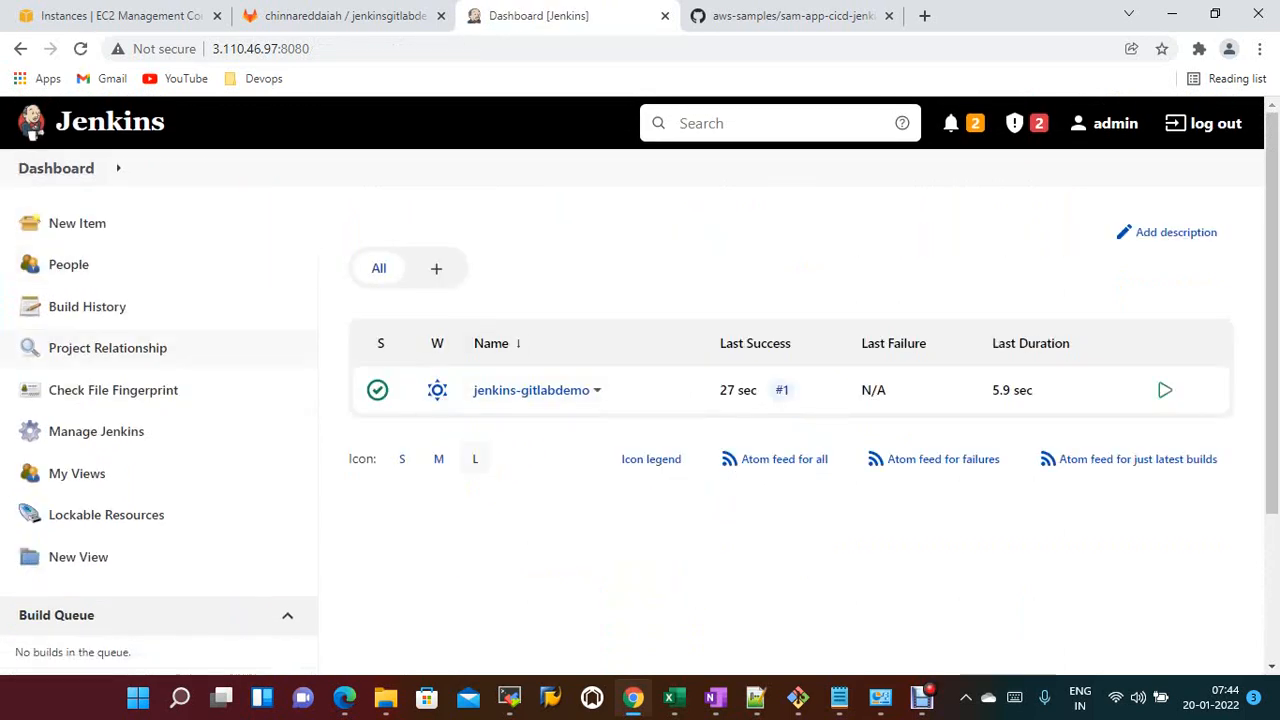
pyautogui.click(77, 223)
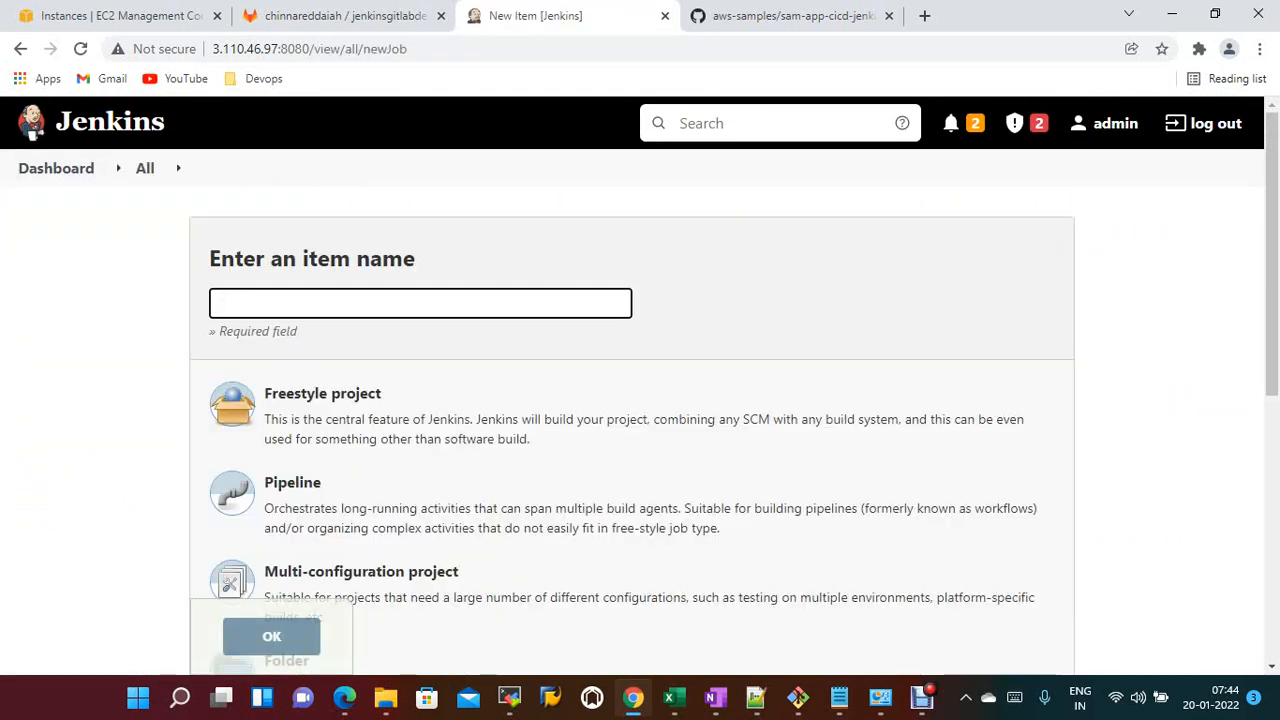
pyautogui.write('hi')
pyautogui.press('BackSpace')
pyautogui.write('j')
pyautogui.press('BackSpace')
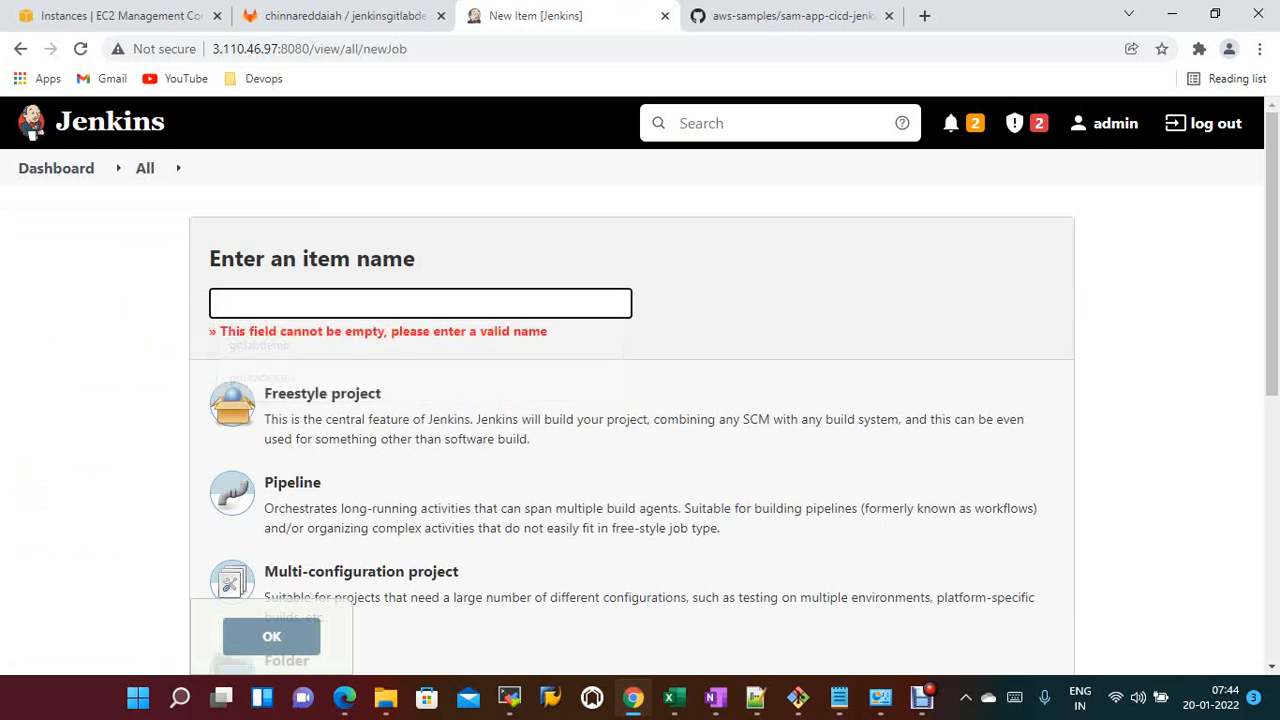
pyautogui.write('jen')
pyautogui.press('BackSpace')
pyautogui.press('BackSpace')
pyautogui.press('BackSpace')
pyautogui.write('gi')
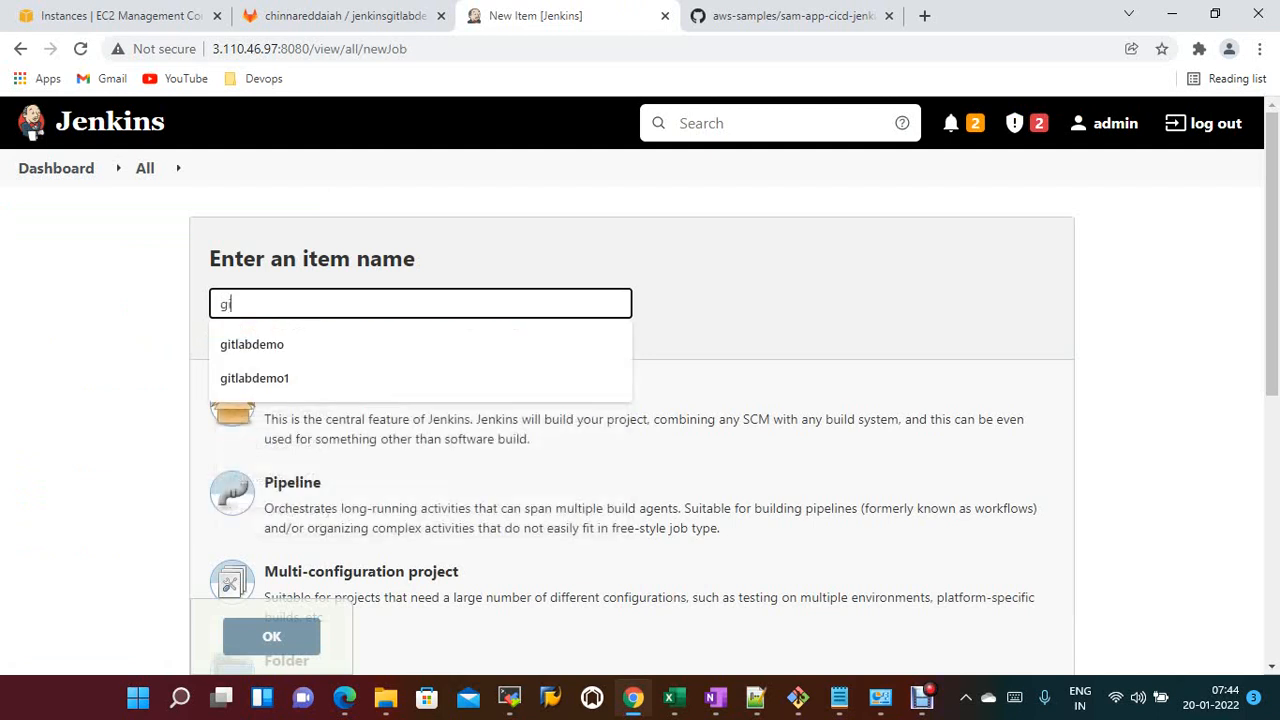
pyautogui.write('tlab=')
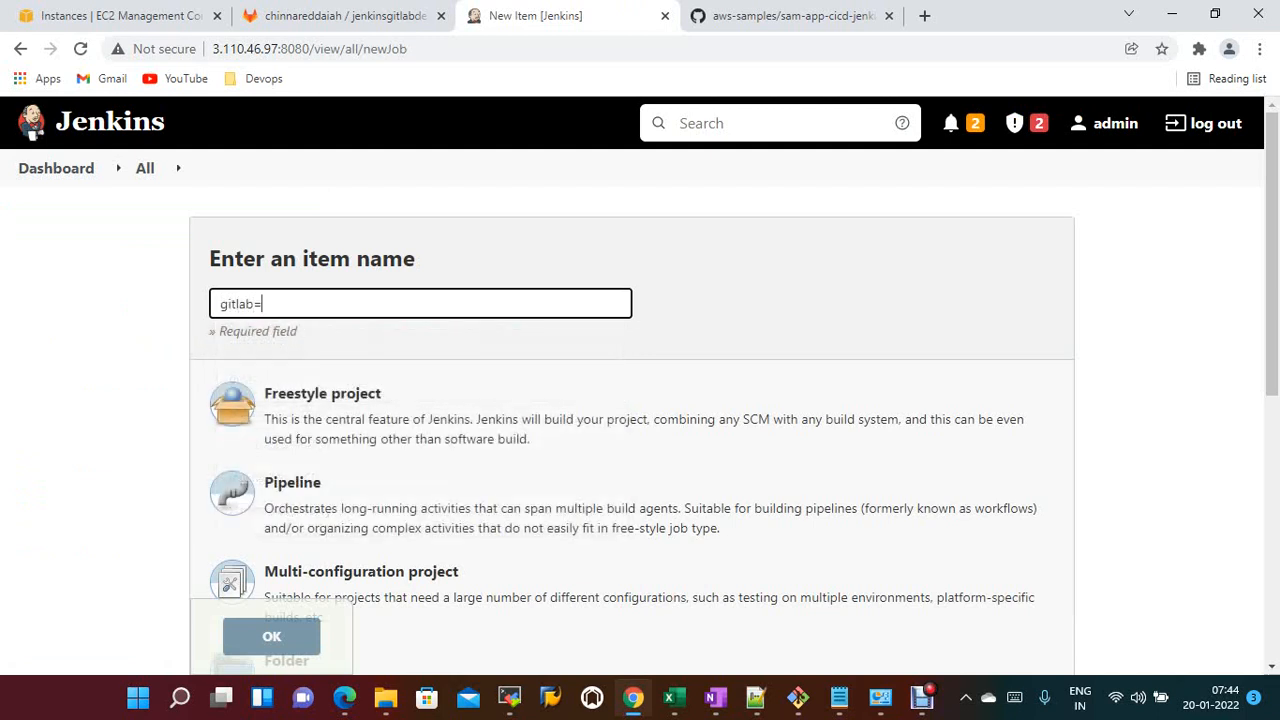
pyautogui.press('BackSpace')
pyautogui.write('-pipekn')
pyautogui.press('BackSpace')
pyautogui.press('BackSpace')
pyautogui.write('line')
pyautogui.click(292, 483)
pyautogui.click(271, 637)
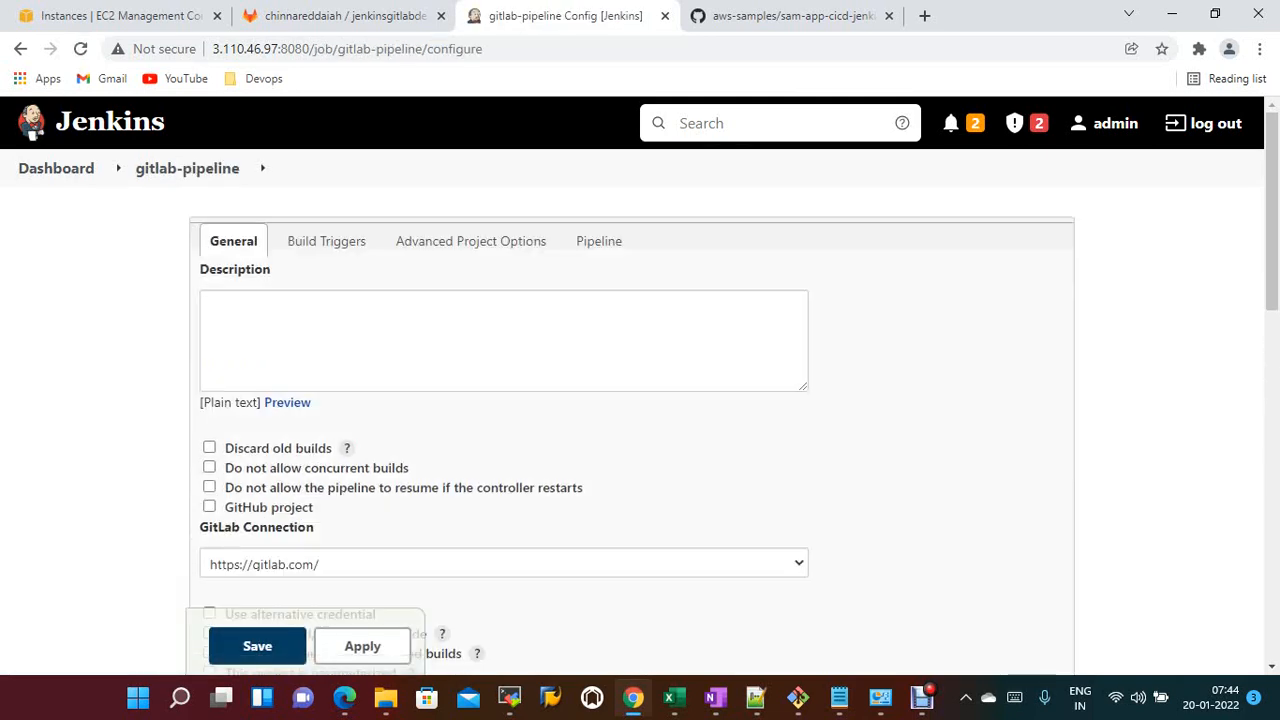
# - Examine the gitlab-pipeline configuration: the GitLab connection choices, build triggers, advanced options and sample pipeline scripts
pyautogui.scroll(-2, 640, 400)
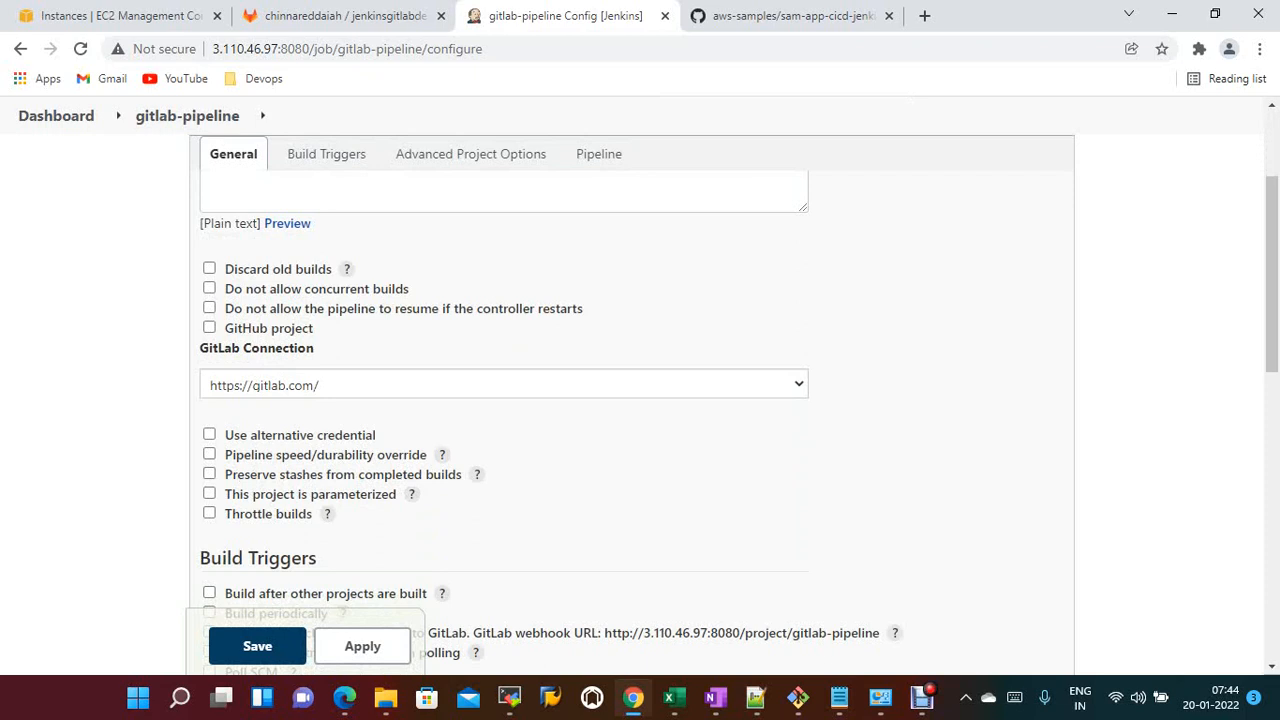
pyautogui.scroll(-2, 640, 400)
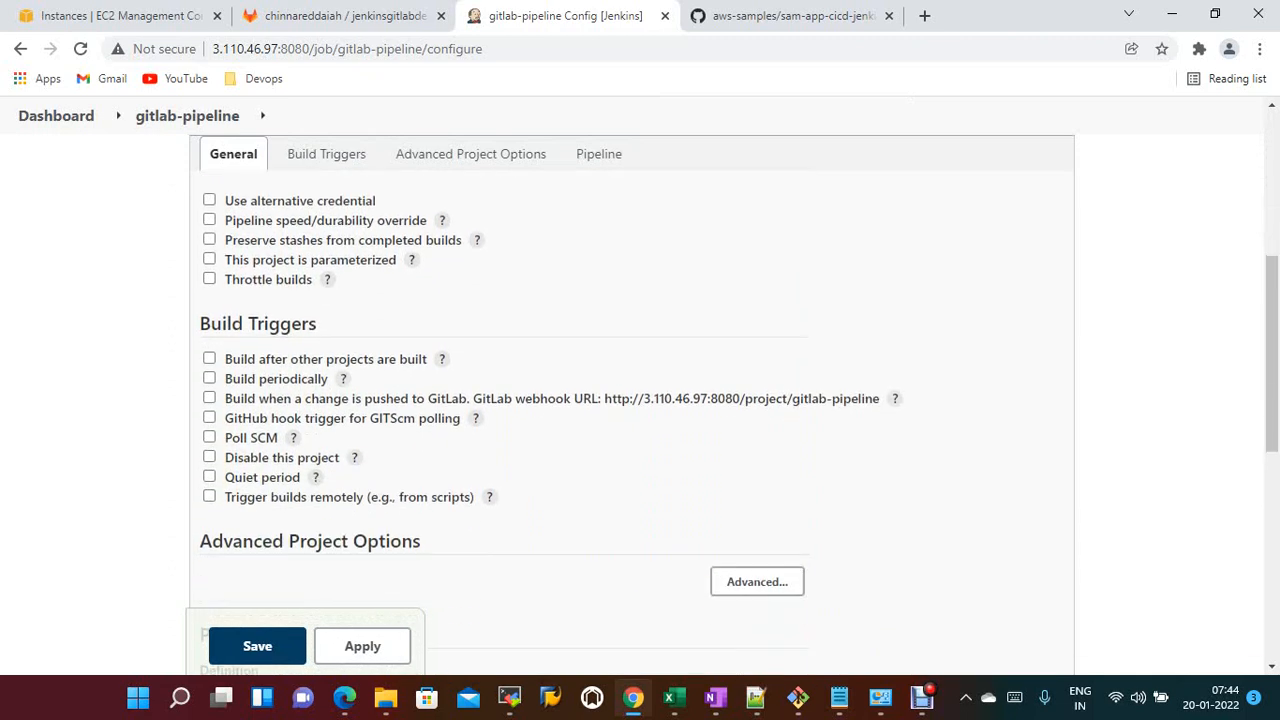
pyautogui.scroll(-1, 640, 400)
pyautogui.scroll(-3, 640, 400)
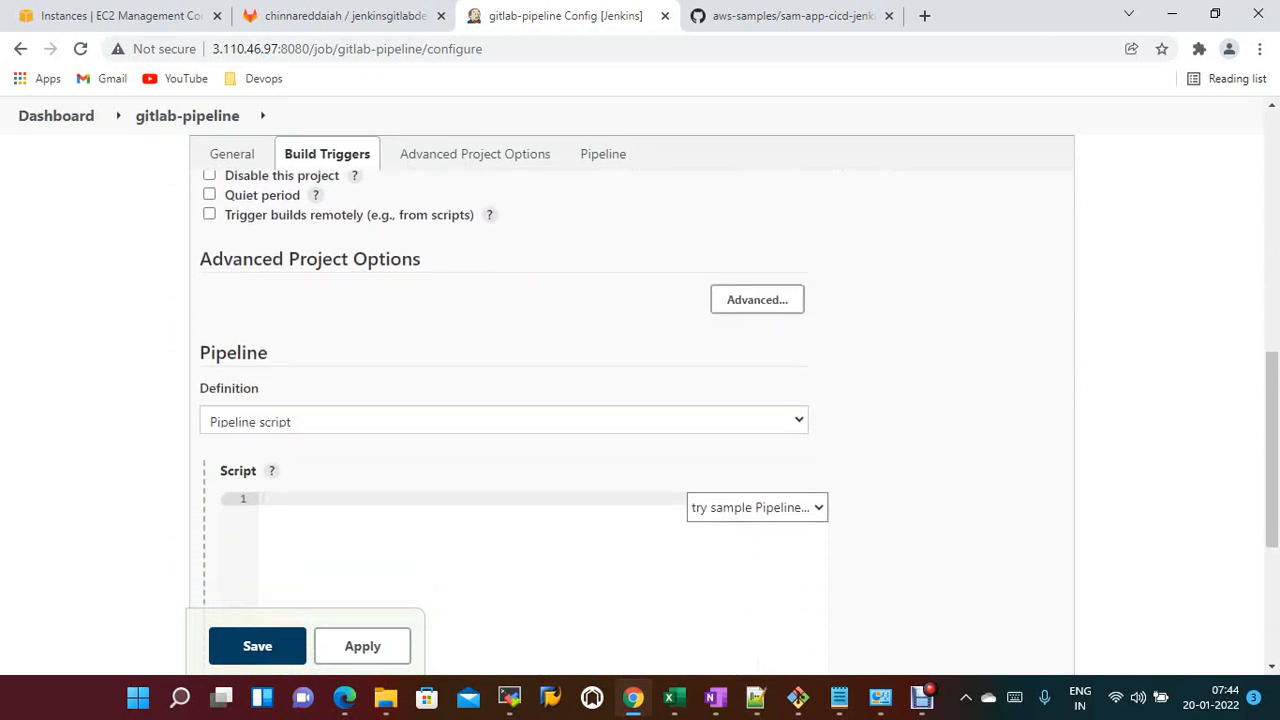
pyautogui.scroll(-1, 640, 400)
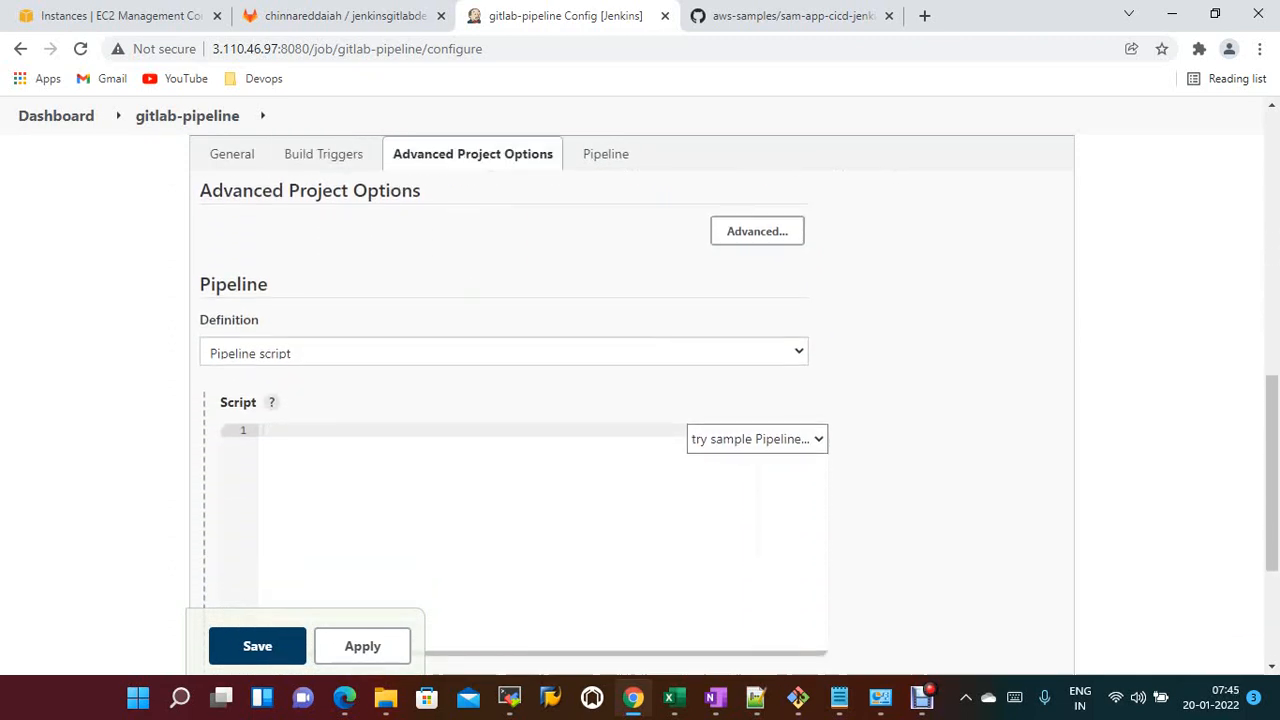
pyautogui.click(757, 368)
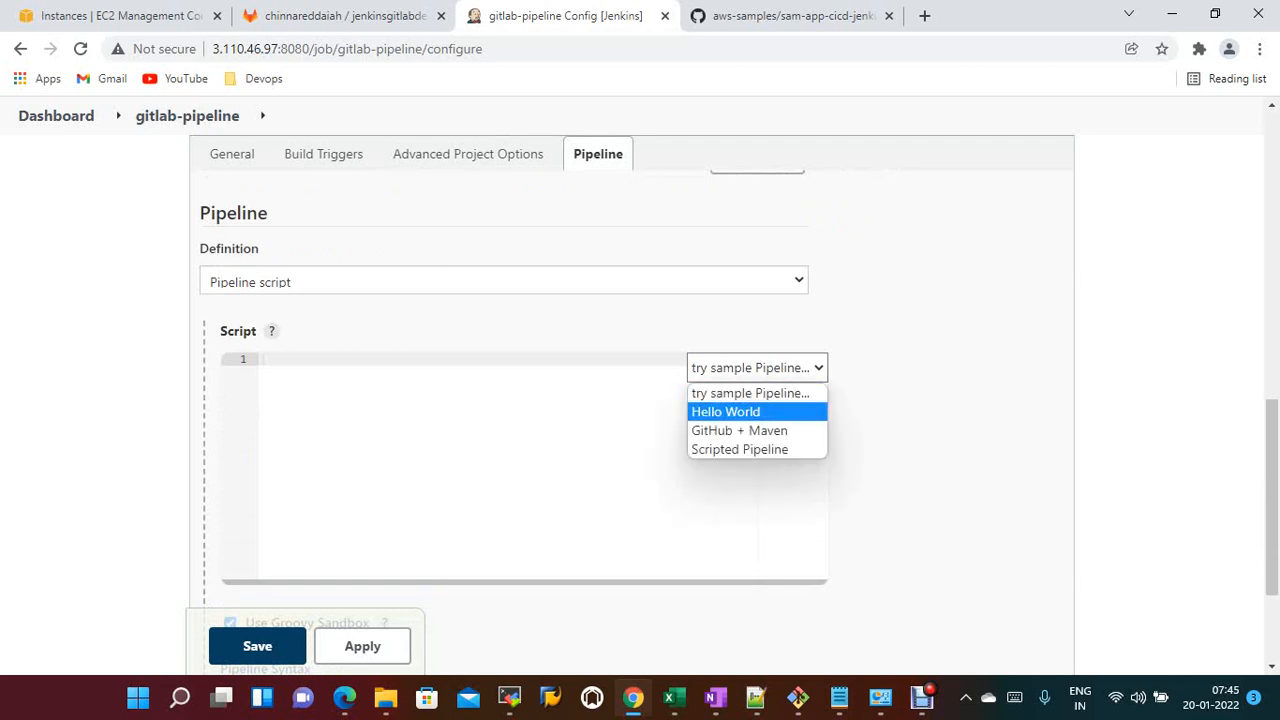
pyautogui.scroll(-2, 640, 400)
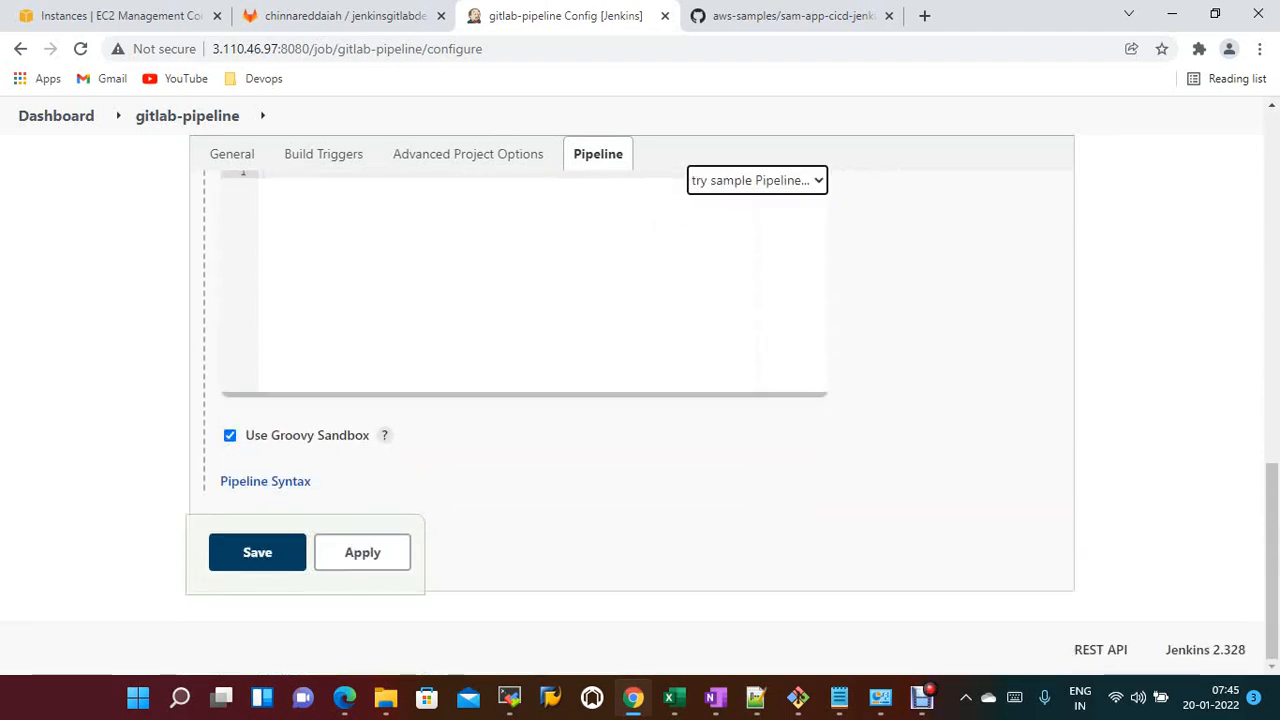
pyautogui.scroll(5, 265, 484)
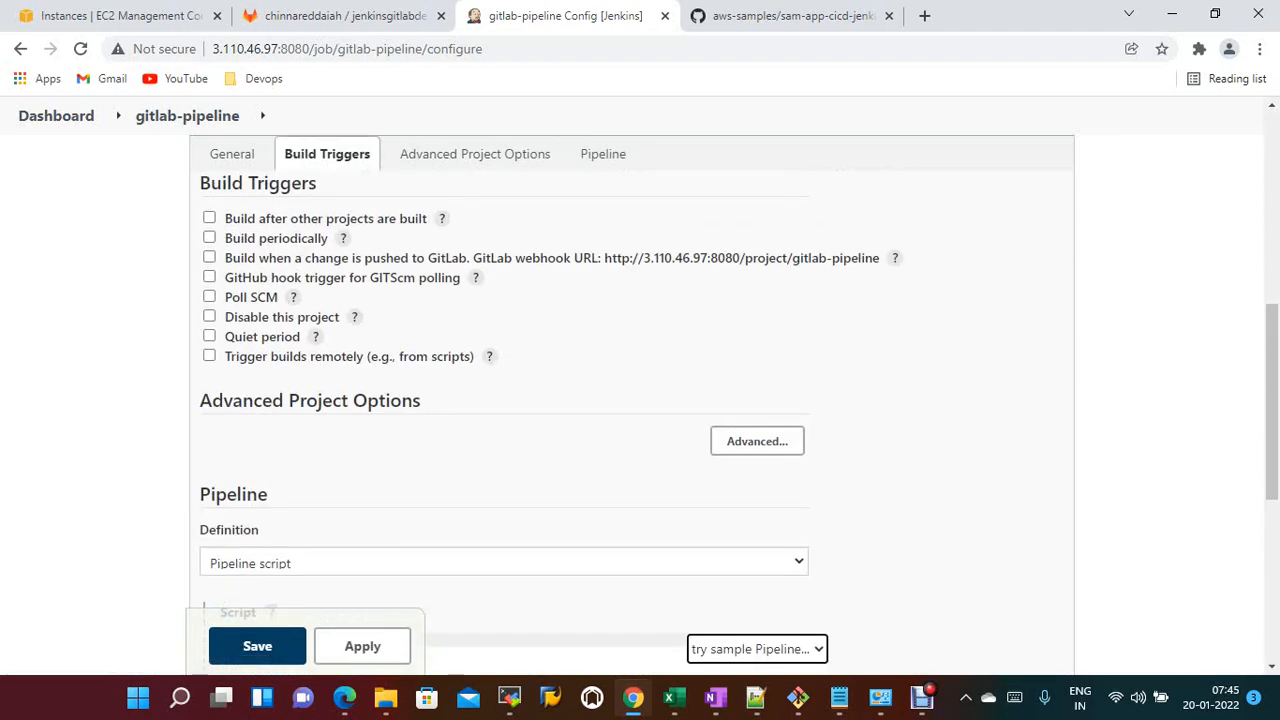
pyautogui.scroll(4, 637, 400)
pyautogui.scroll(1, 640, 400)
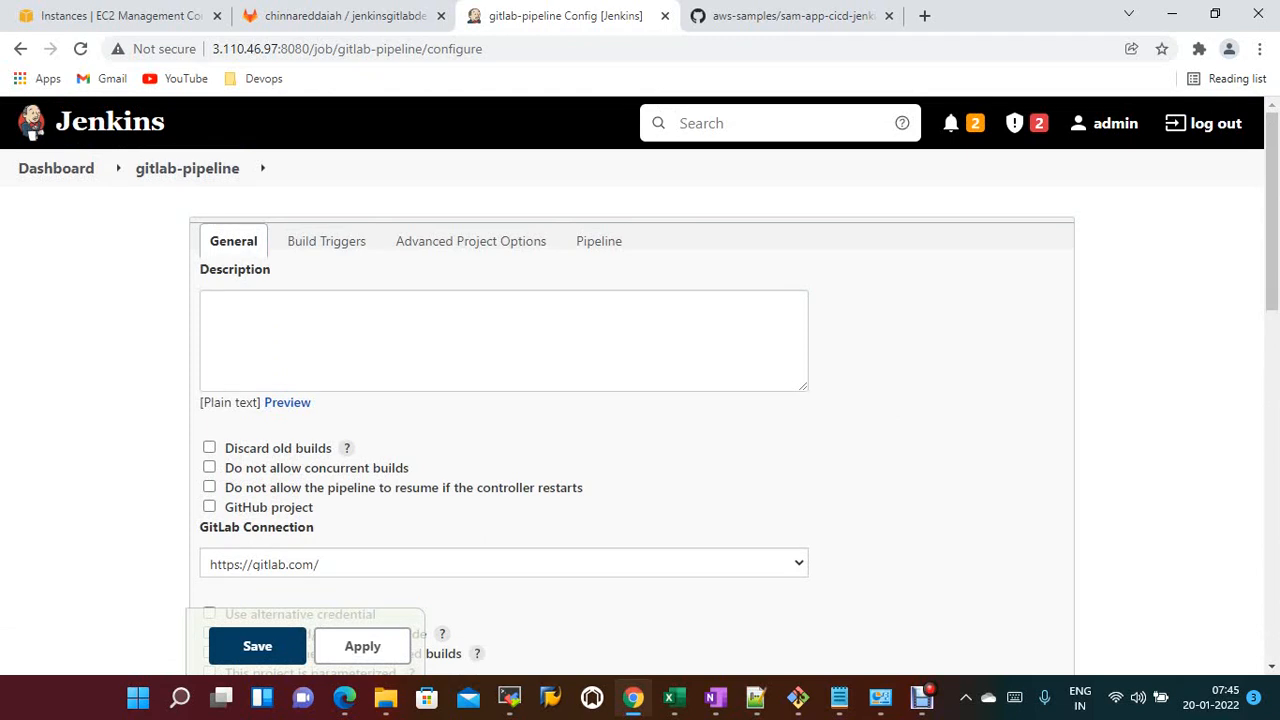
pyautogui.scroll(-1, 640, 400)
pyautogui.scroll(-1, 640, 400)
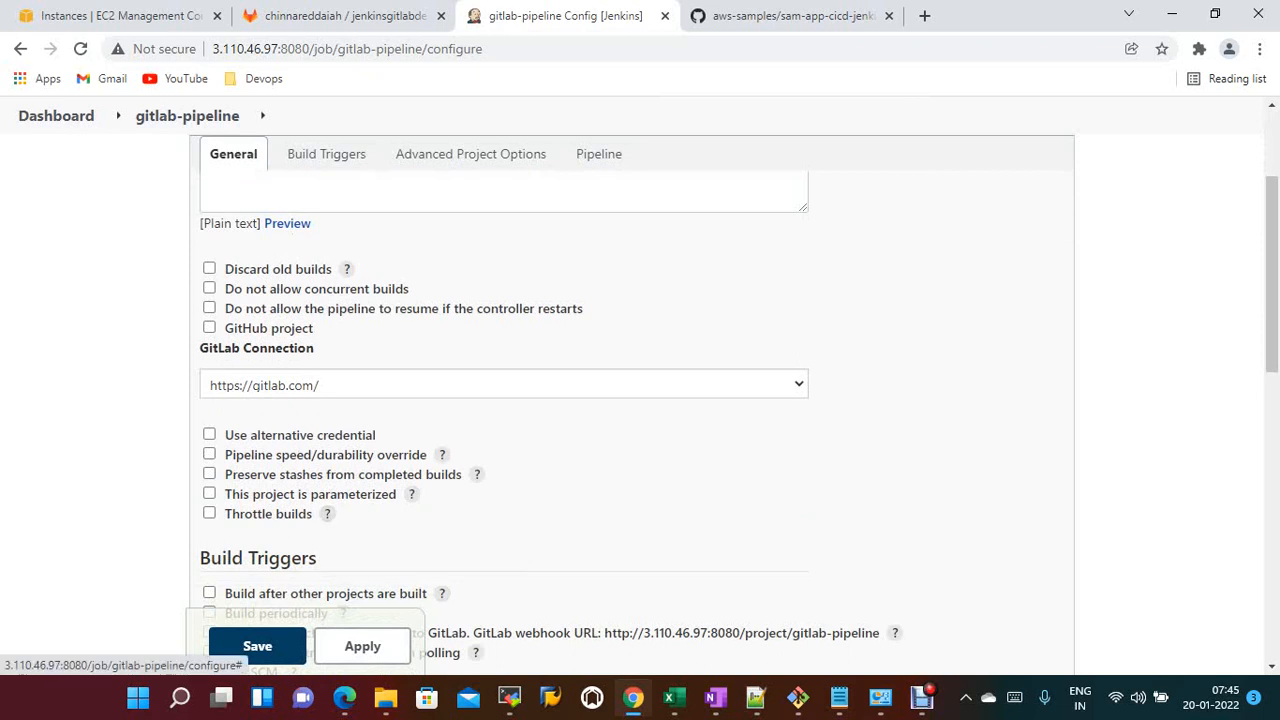
pyautogui.scroll(-1, 640, 400)
pyautogui.scroll(-1, 640, 400)
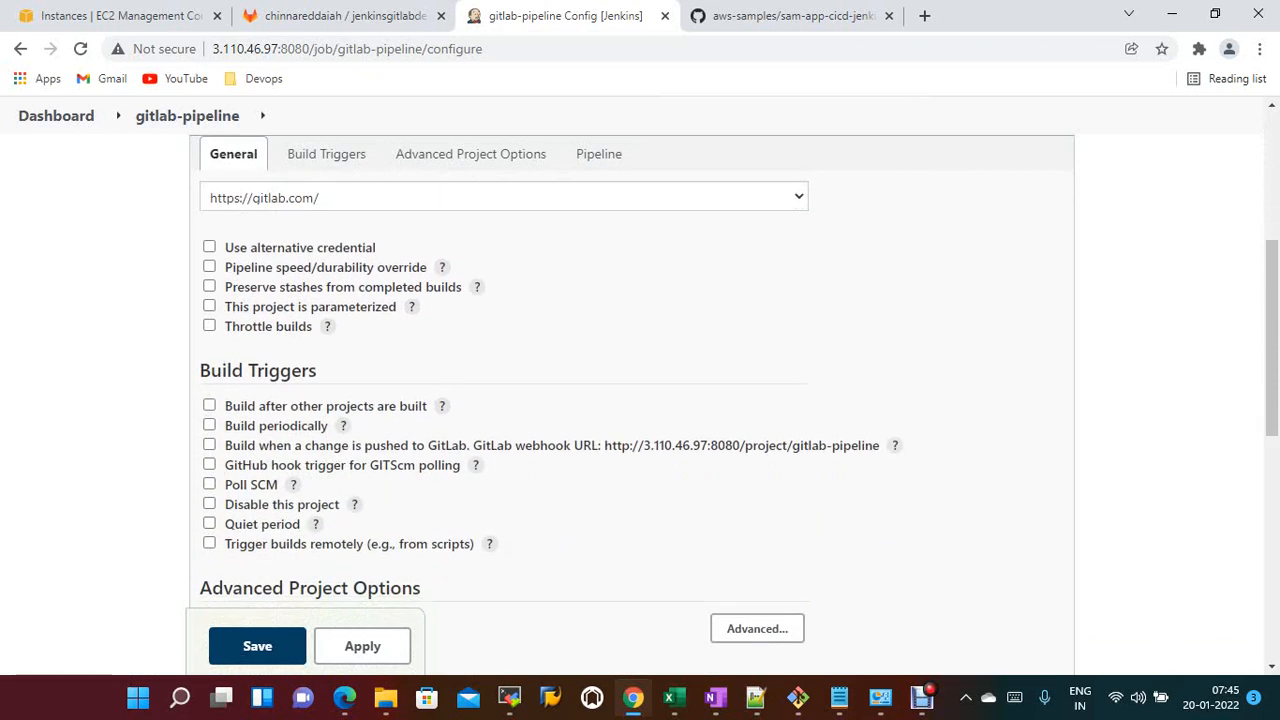
pyautogui.click(504, 197)
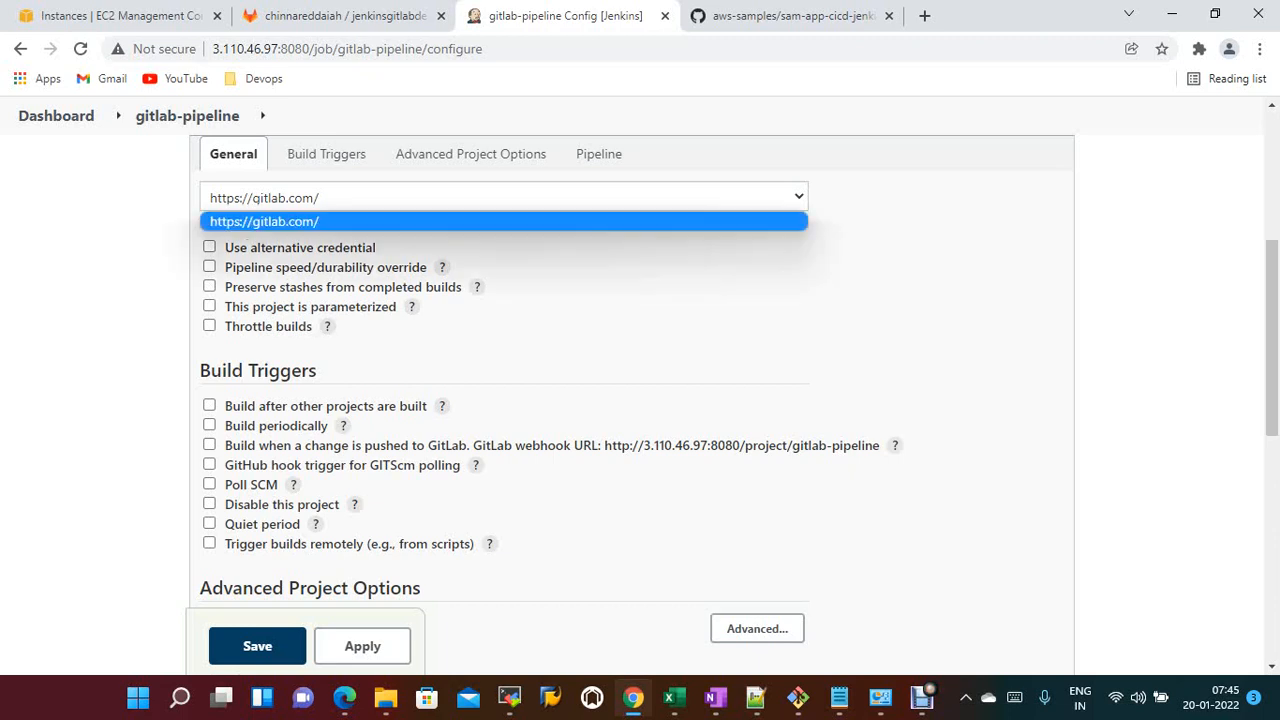
pyautogui.click(504, 197)
pyautogui.scroll(-3, 640, 400)
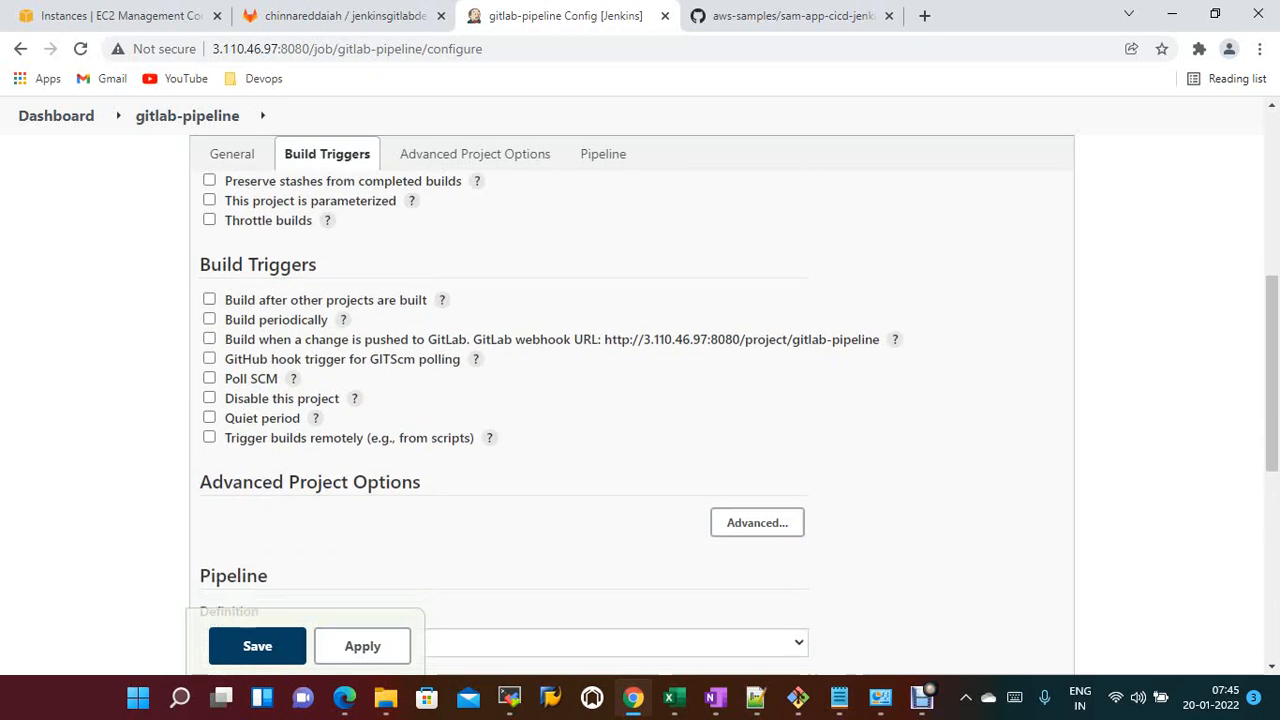
# - Set the pipeline definition to Pipeline script from SCM and choose Git as the SCM
pyautogui.click(492, 468)
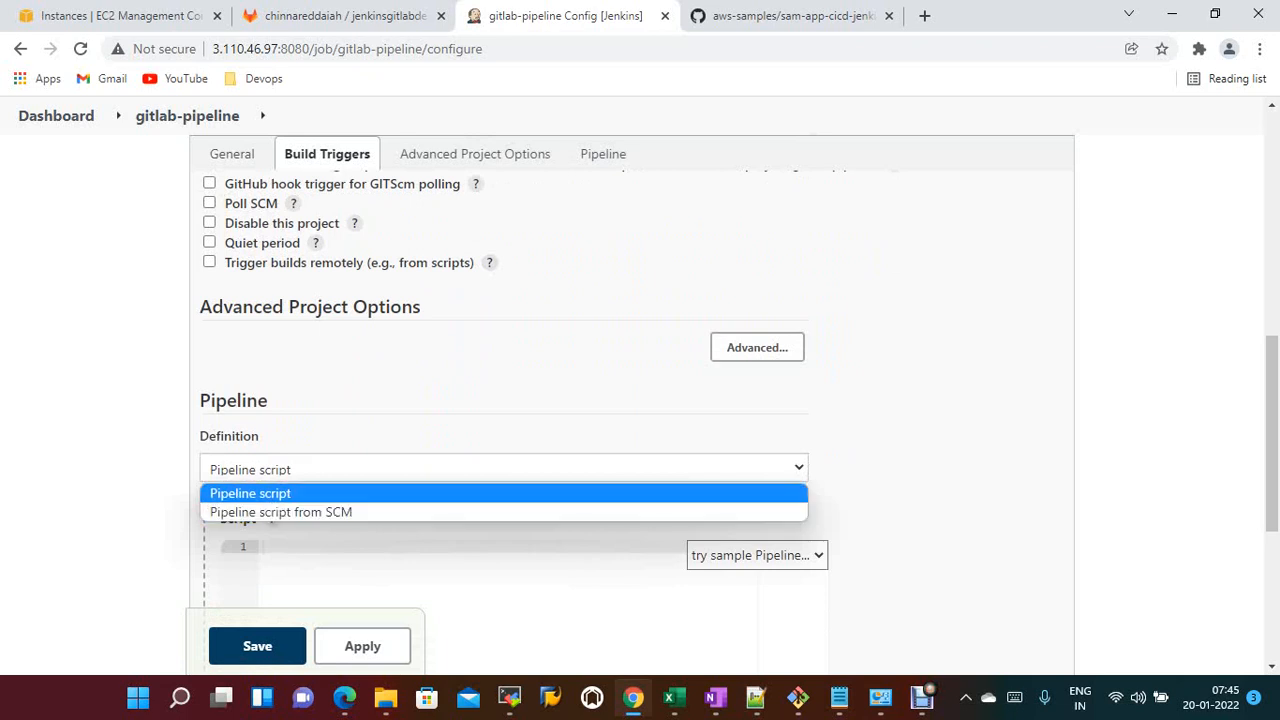
pyautogui.click(250, 493)
pyautogui.scroll(-1, 504, 480)
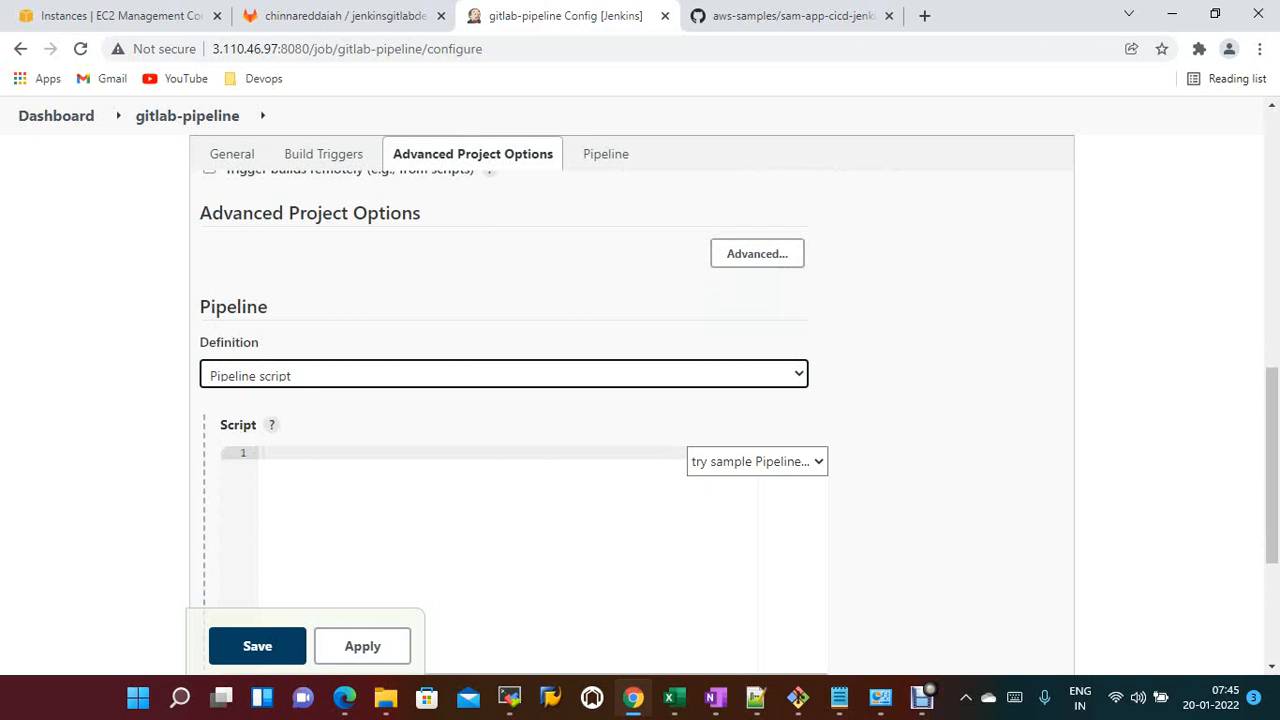
pyautogui.click(440, 375)
pyautogui.click(300, 417)
pyautogui.scroll(-1, 440, 417)
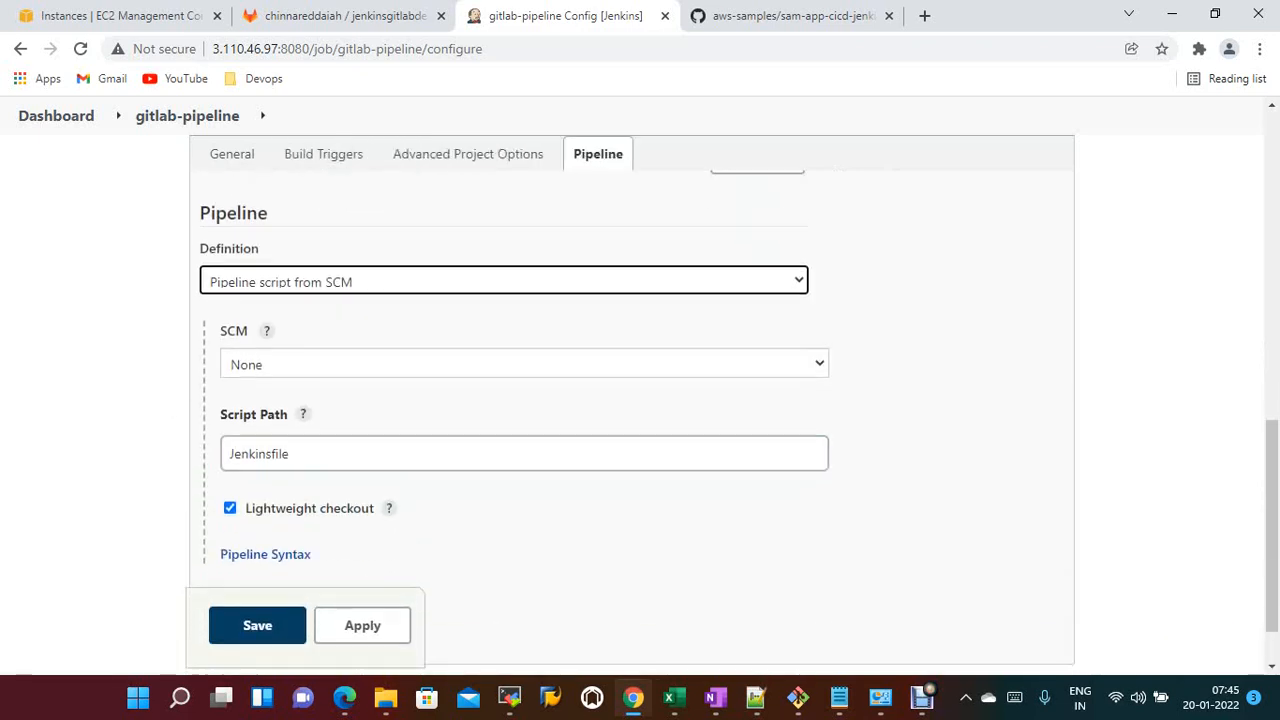
pyautogui.scroll(-1, 524, 400)
pyautogui.click(524, 291)
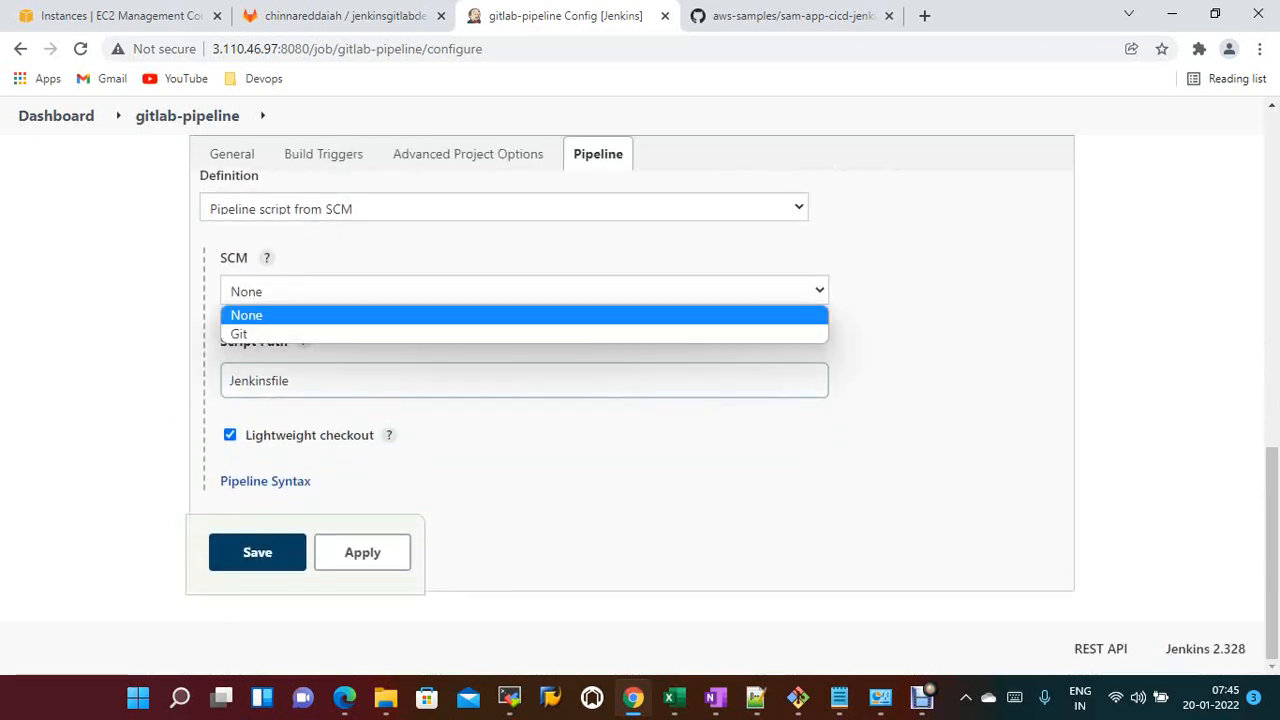
pyautogui.click(300, 334)
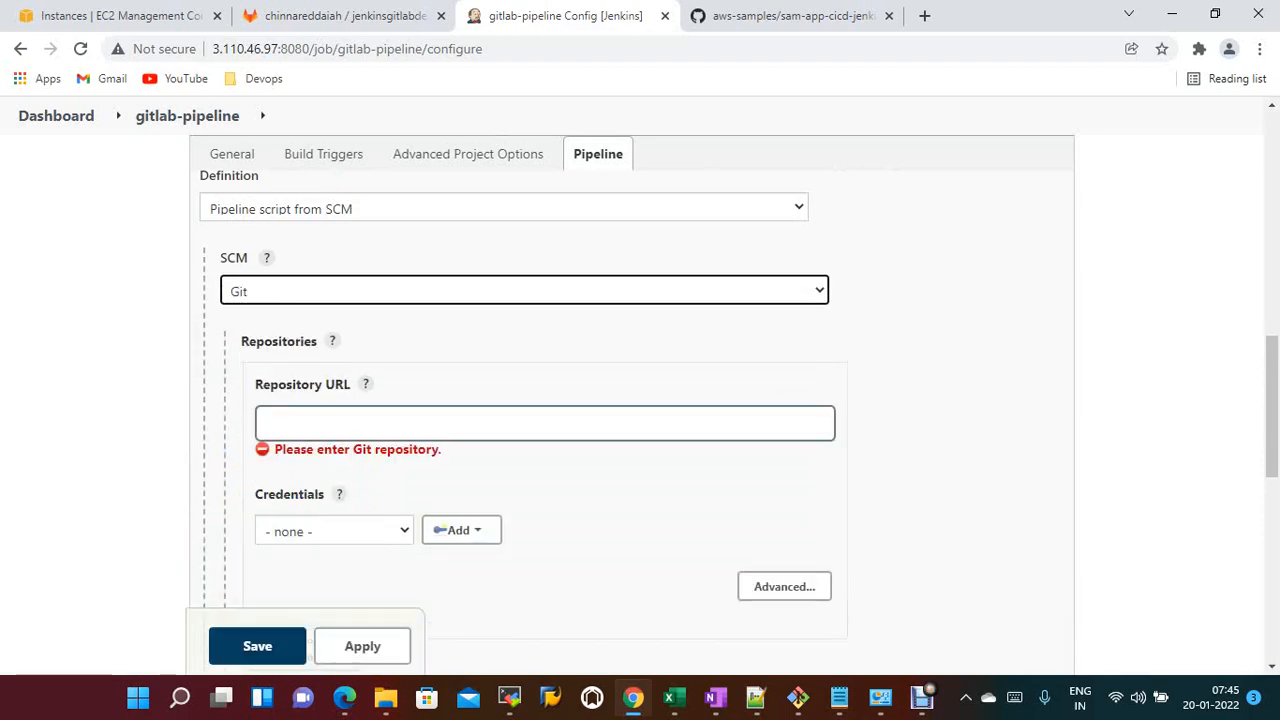
# - Switch to GitLab and copy the SSH clone URL of the jenkinsgitlabdemo3 repository
pyautogui.click(345, 15)
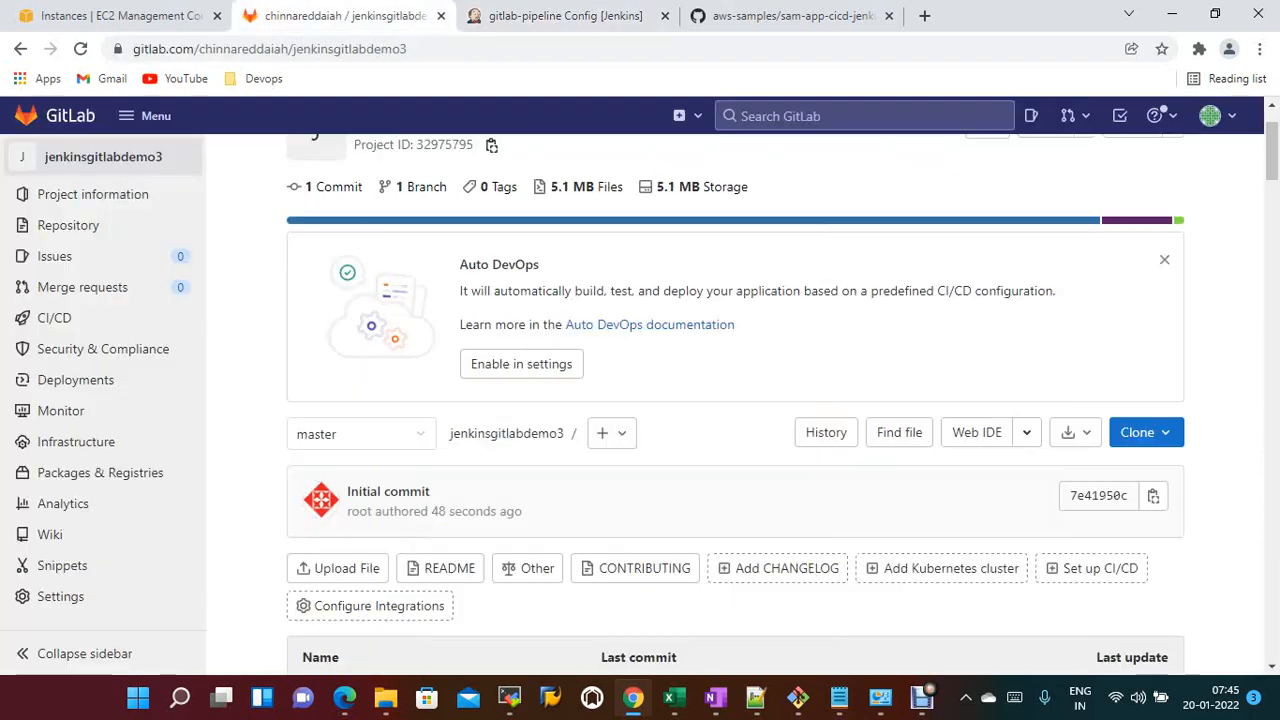
pyautogui.scroll(1, 640, 400)
pyautogui.scroll(-5, 640, 400)
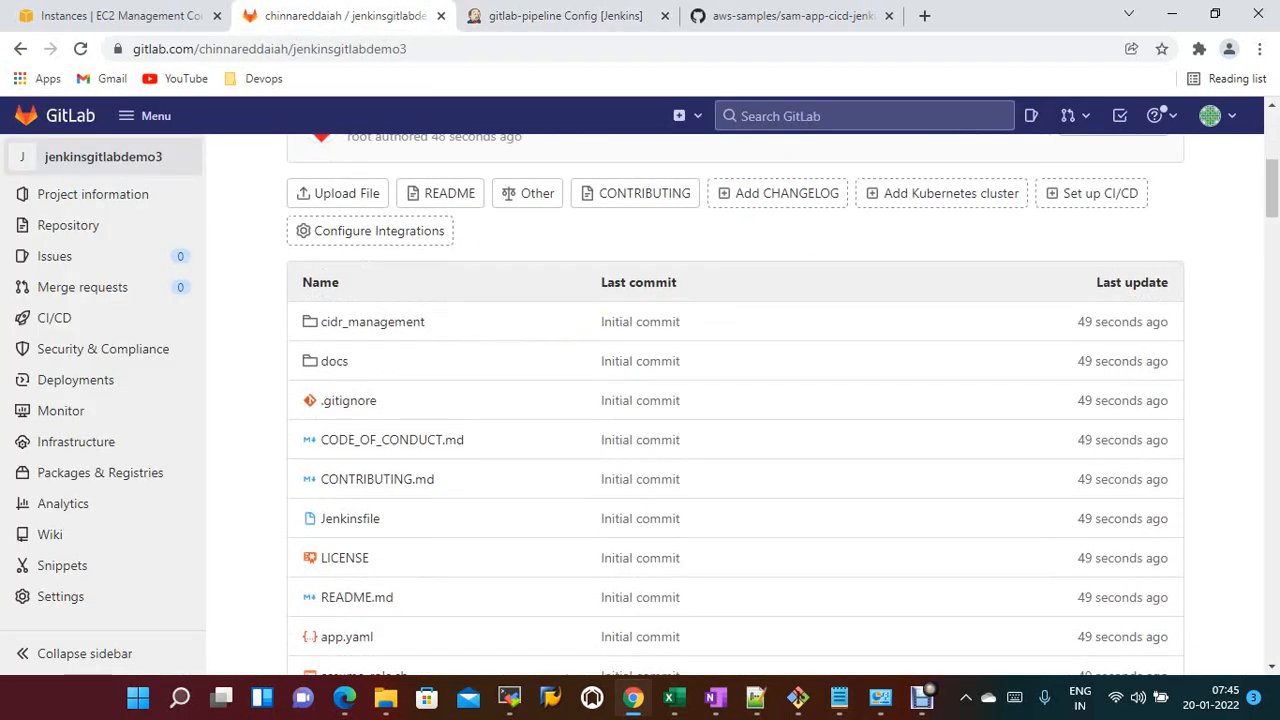
pyautogui.scroll(1, 640, 400)
pyautogui.click(1140, 151)
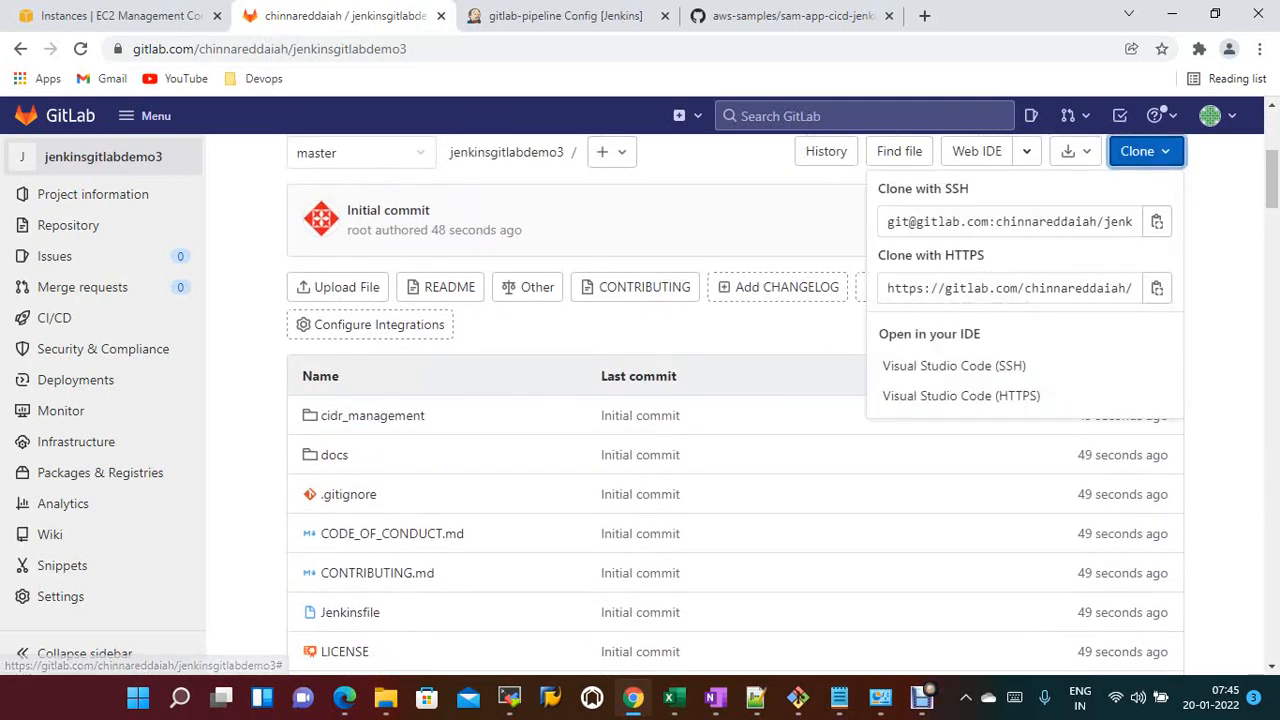
pyautogui.click(1157, 222)
# - In the gitlab-pipeline configuration in Jenkins, paste the SSH clone URL as the Repository URL and select the git (gitlab_jenkin_key) credentials
pyautogui.click(566, 16)
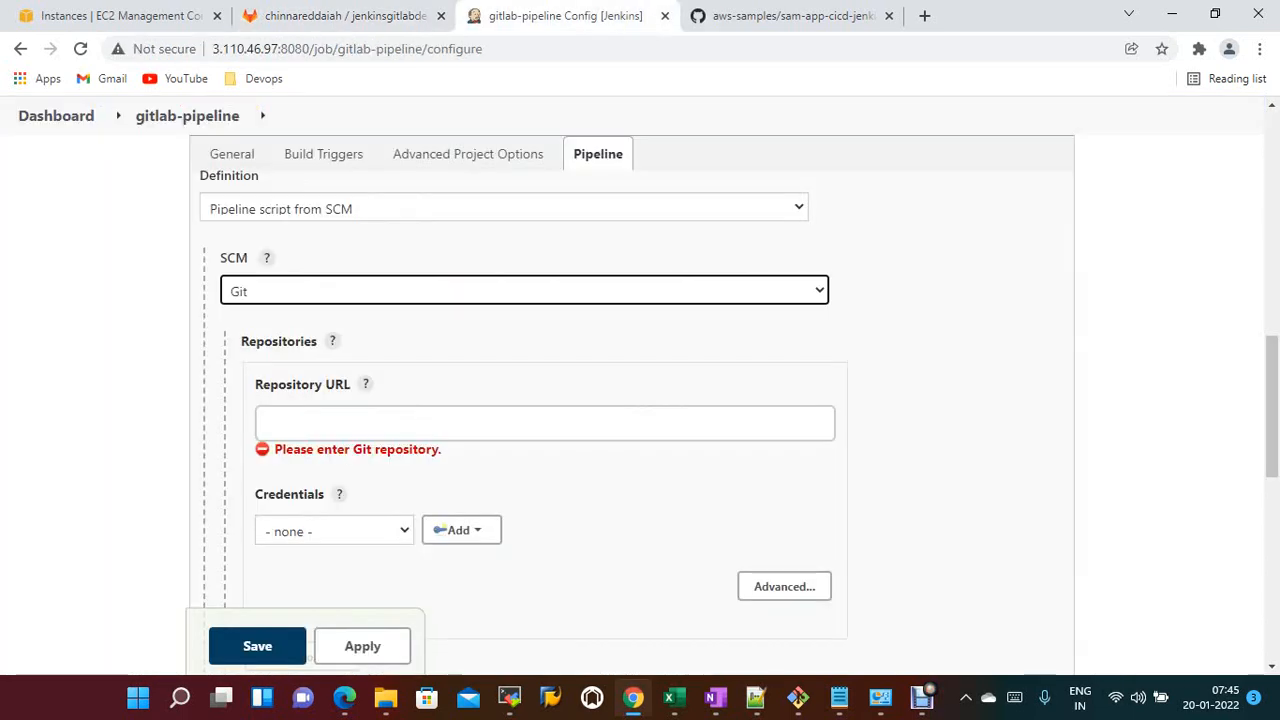
pyautogui.click(544, 423)
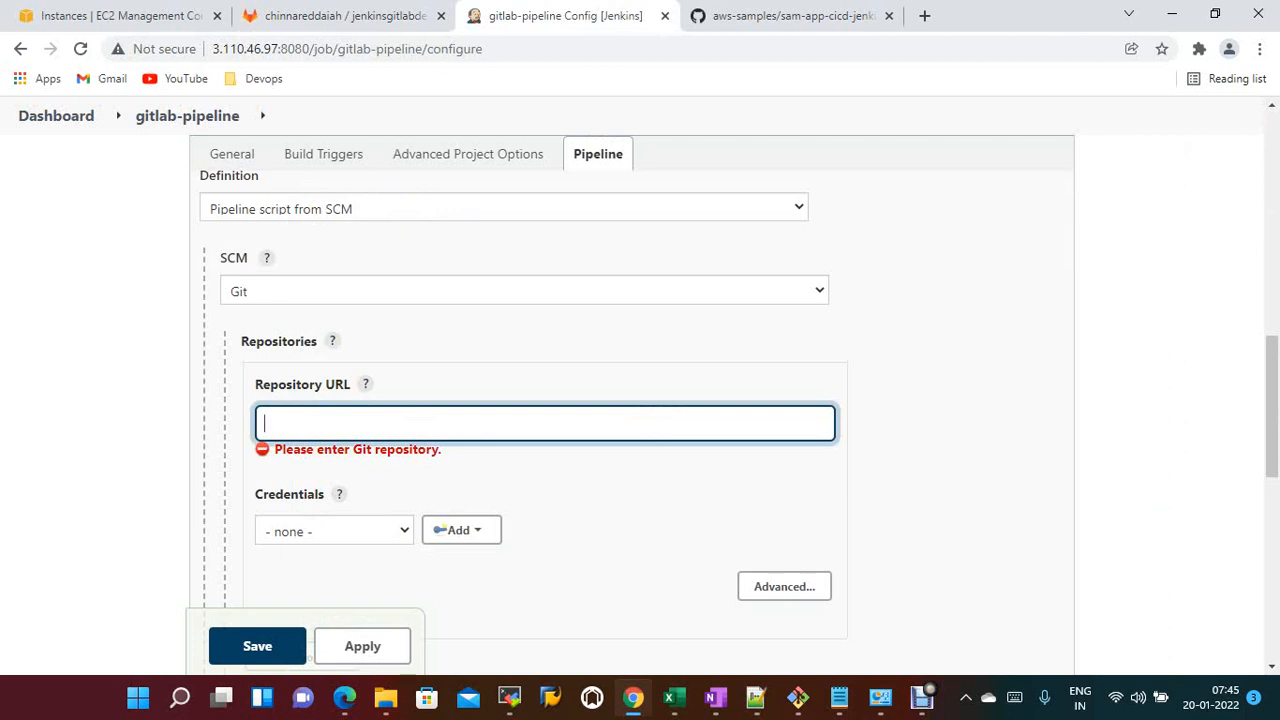
pyautogui.hotkey('ctrl', 'v')
pyautogui.click(334, 531)
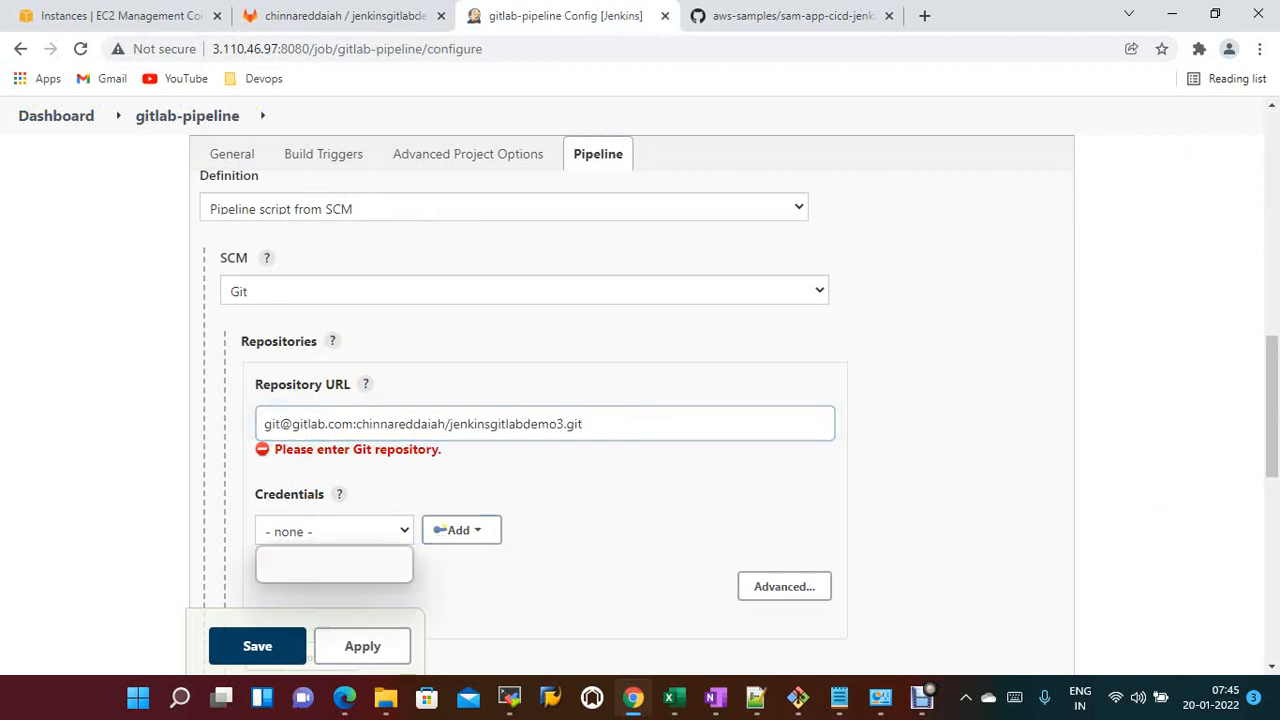
pyautogui.click(320, 572)
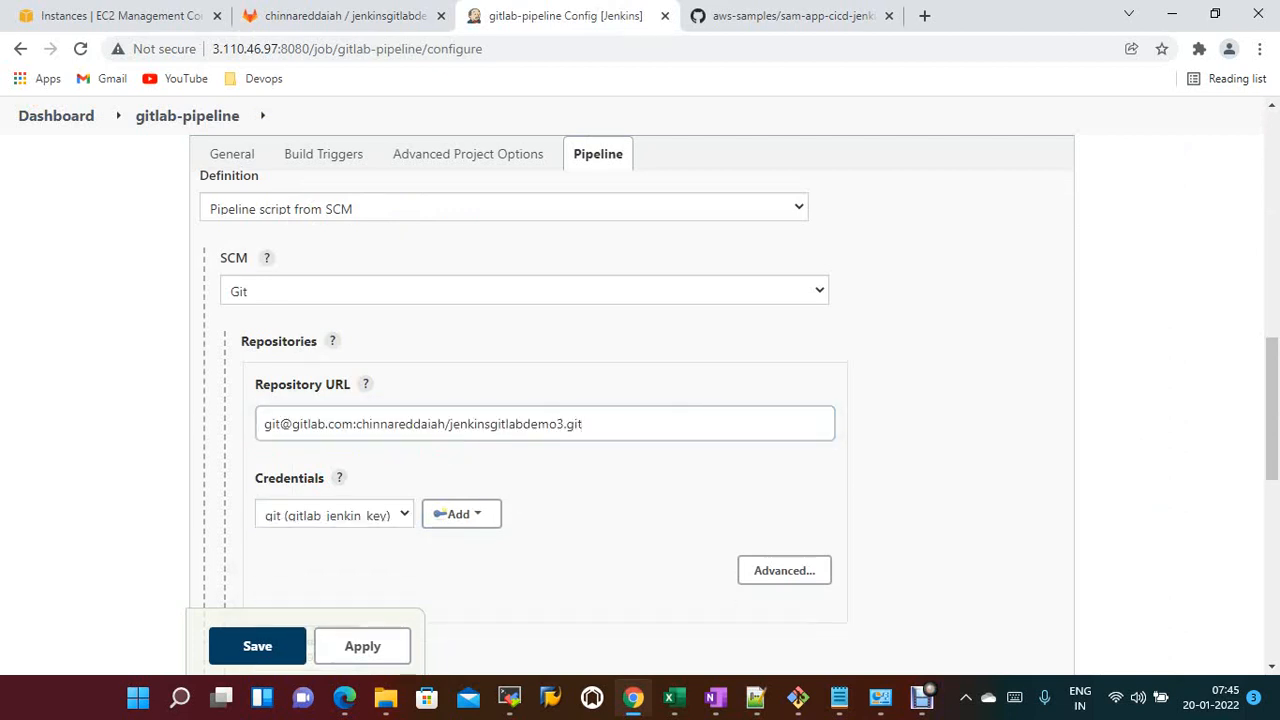
# - Check the repository's branch in GitLab against the */master branch specifier, and apply and save the gitlab-pipeline configuration
pyautogui.scroll(-3, 640, 425)
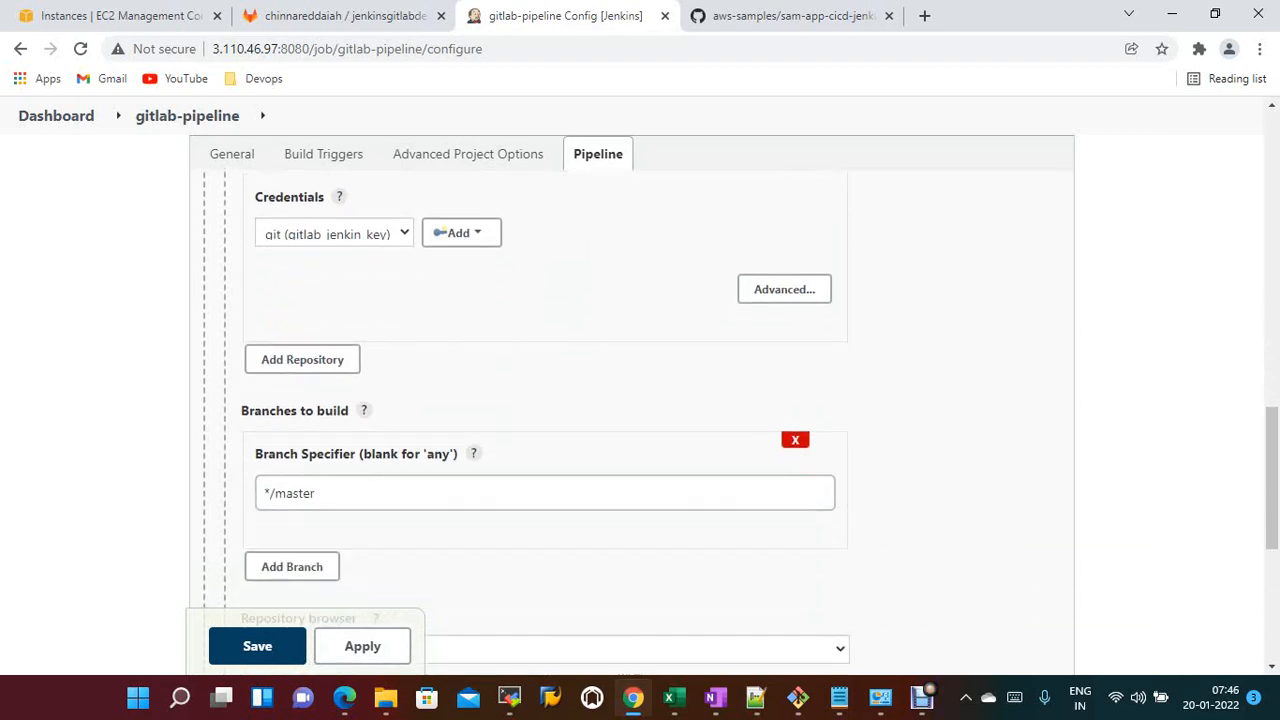
pyautogui.click(345, 15)
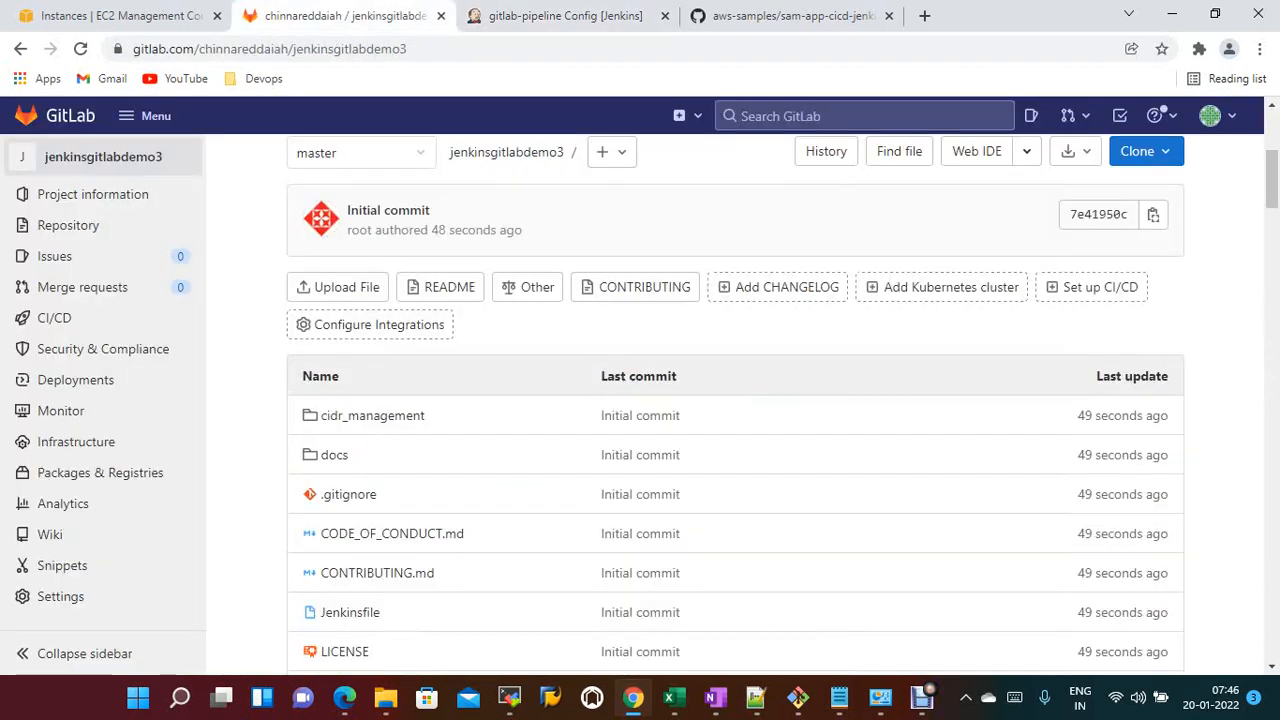
pyautogui.click(565, 15)
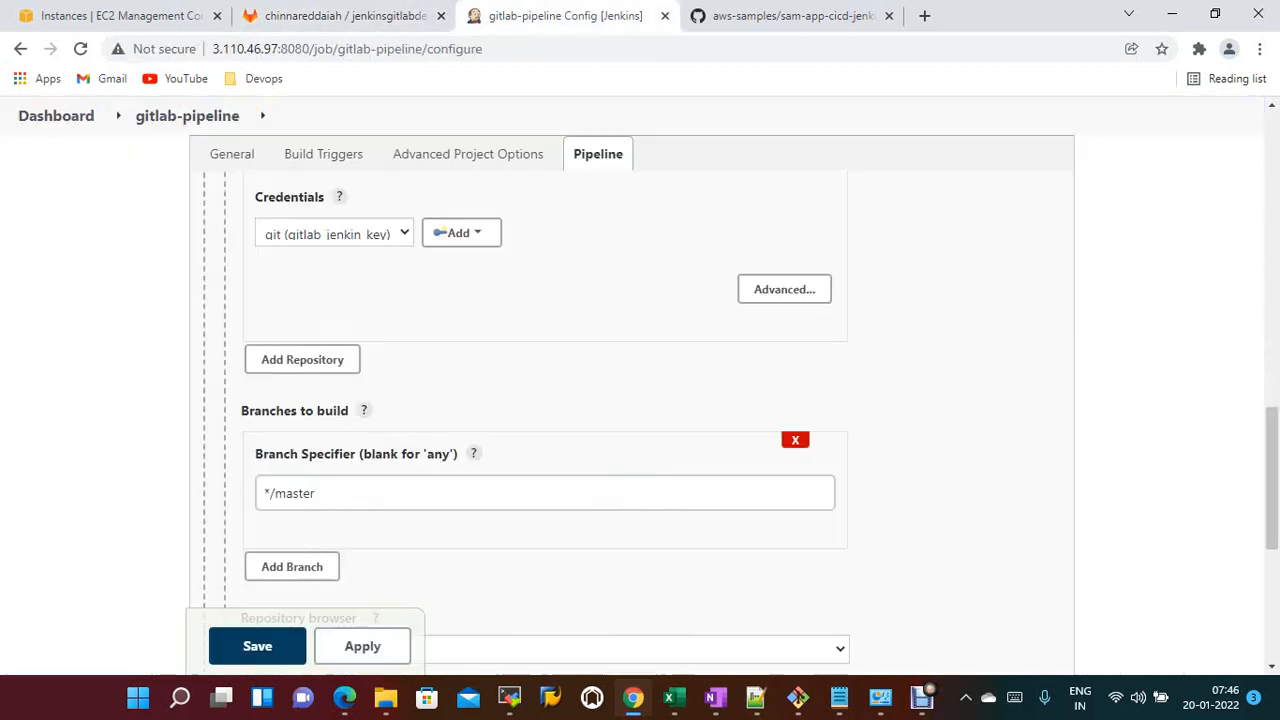
pyautogui.scroll(-2, 640, 400)
pyautogui.click(362, 646)
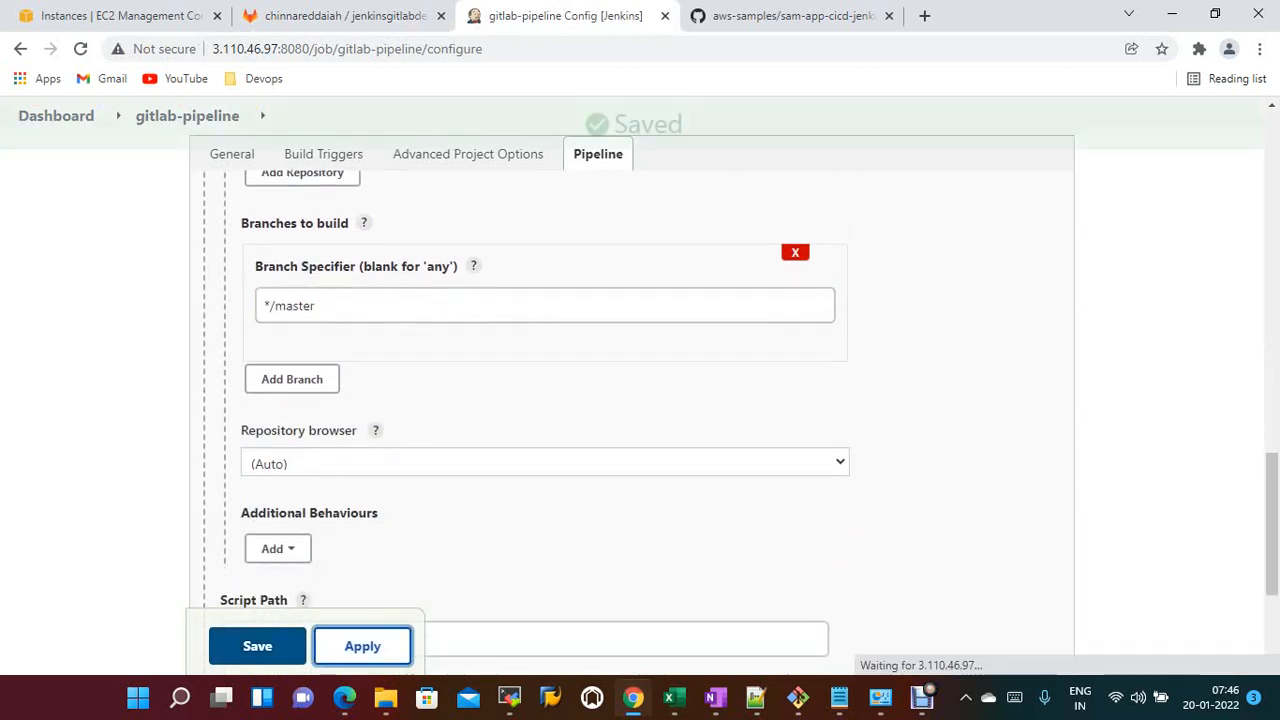
pyautogui.scroll(-1, 93, 337)
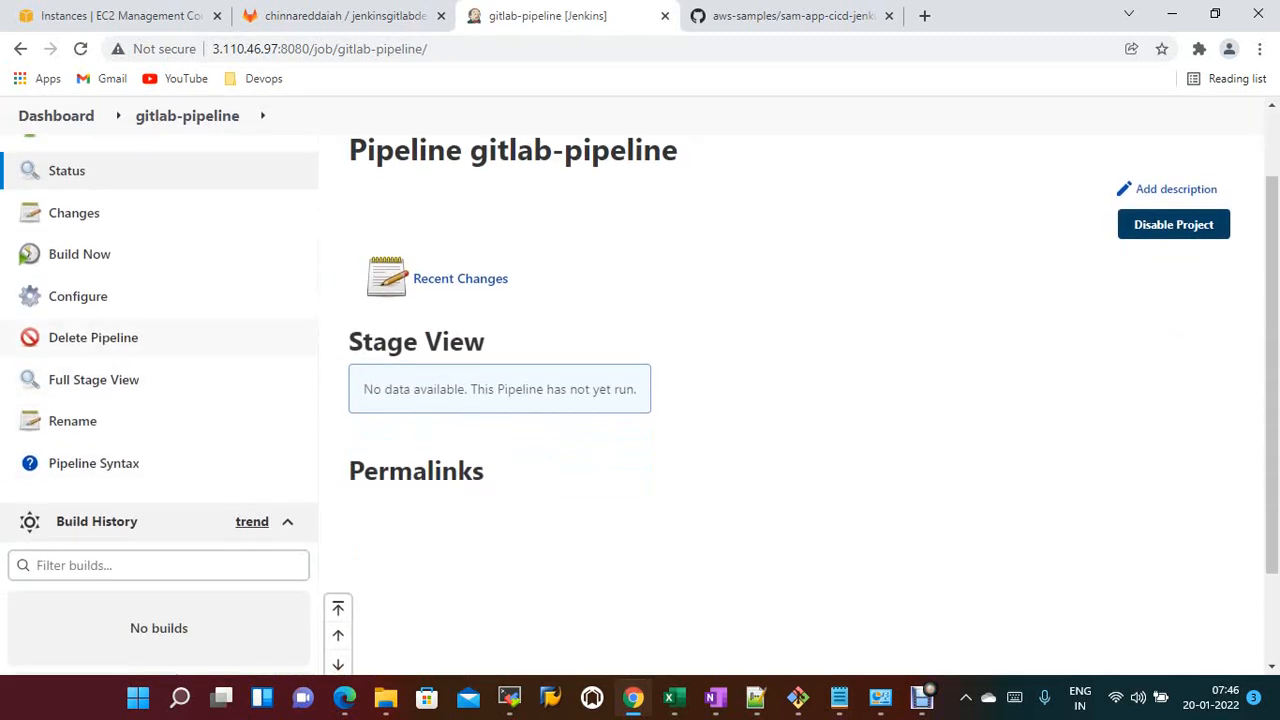
# - Run a build of gitlab-pipeline and open the console output of build #1
pyautogui.click(80, 254)
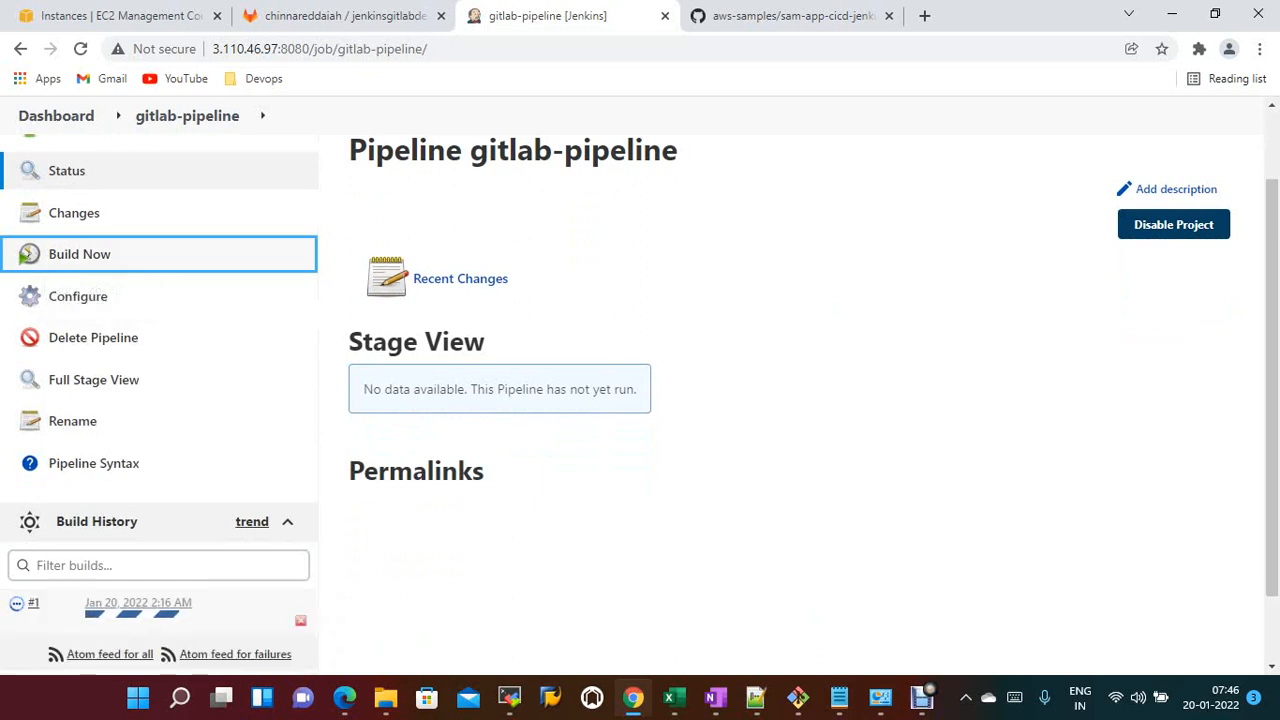
pyautogui.click(33, 602)
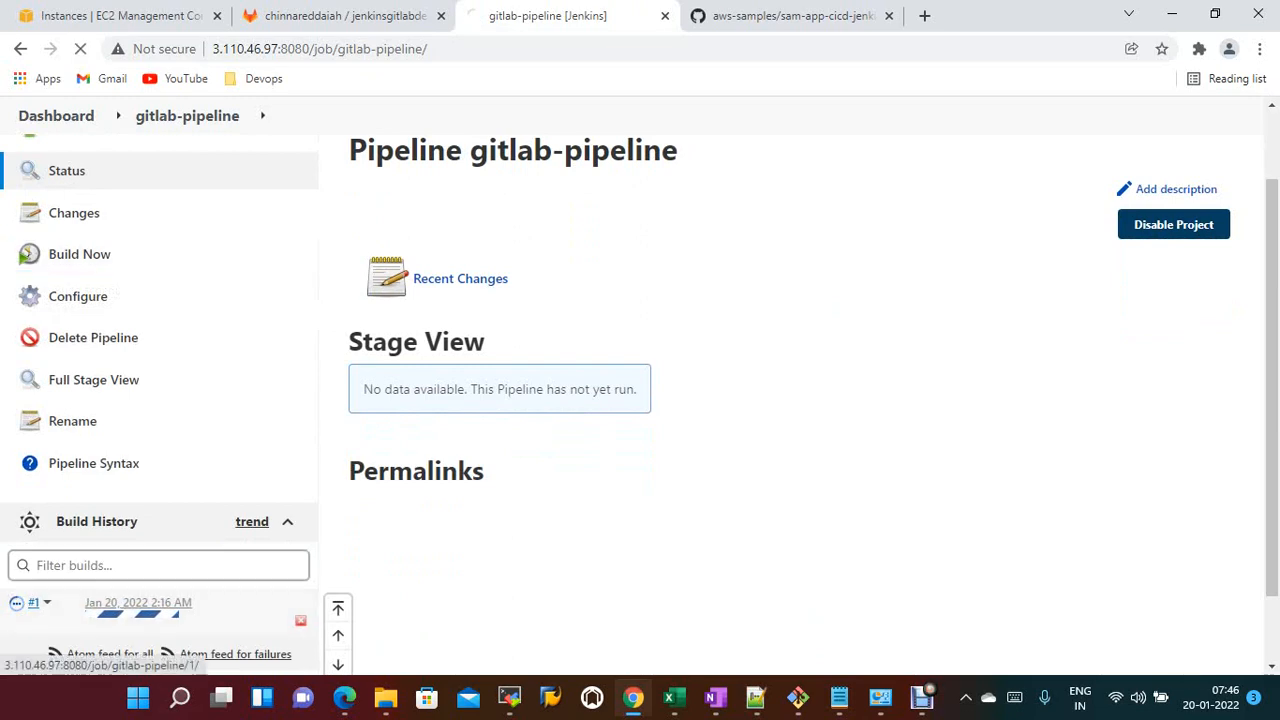
pyautogui.click(95, 347)
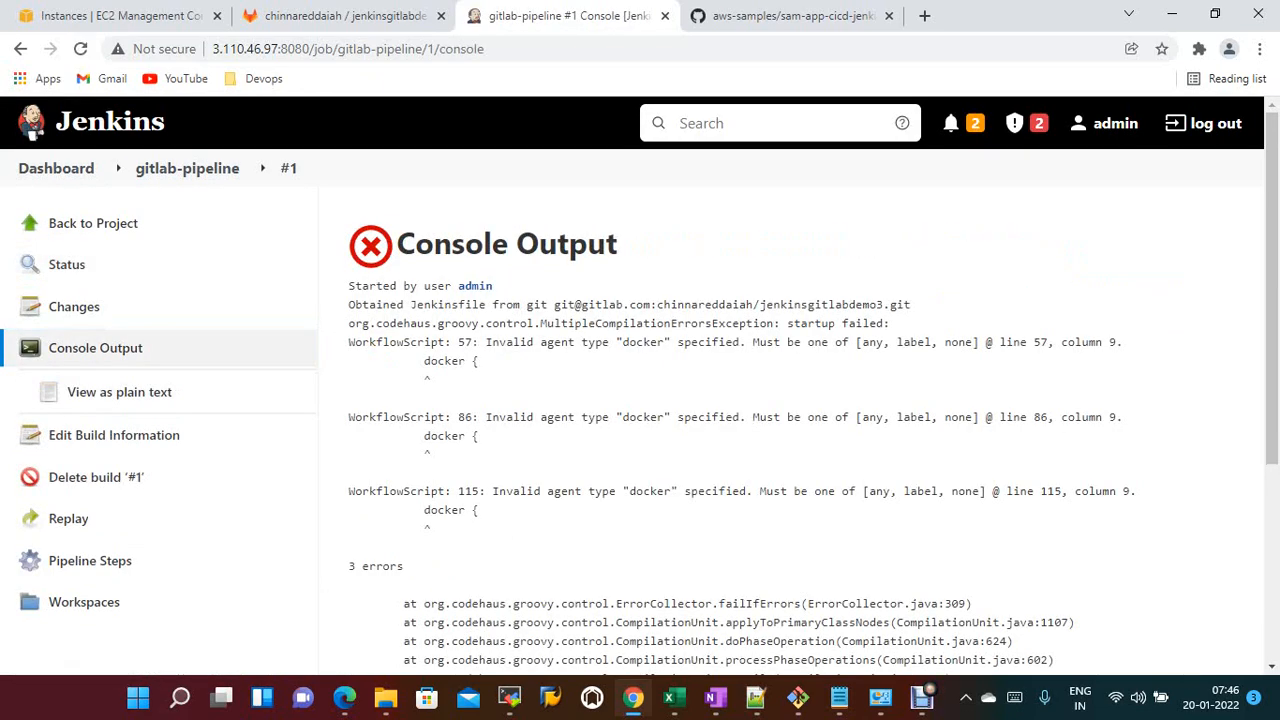
# - Examine the console log of build #1 through to its end and return to the gitlab-pipeline project page
pyautogui.scroll(-1, 640, 400)
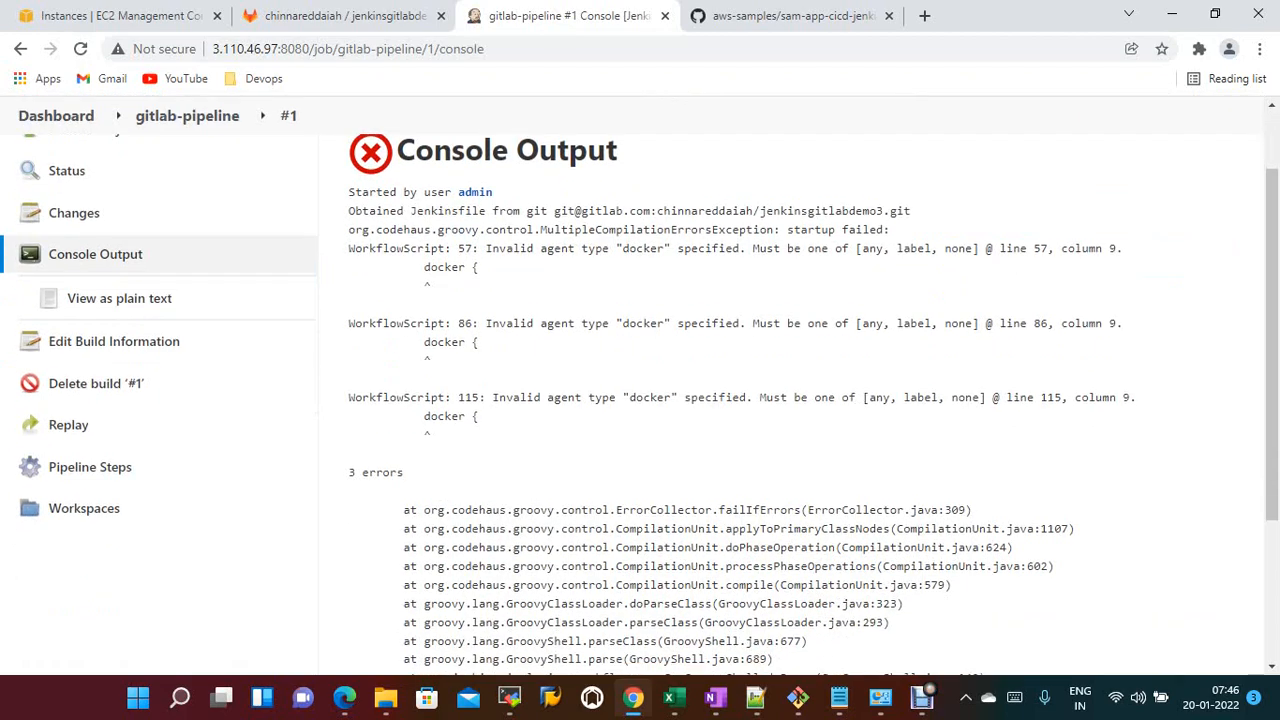
pyautogui.scroll(-3, 800, 400)
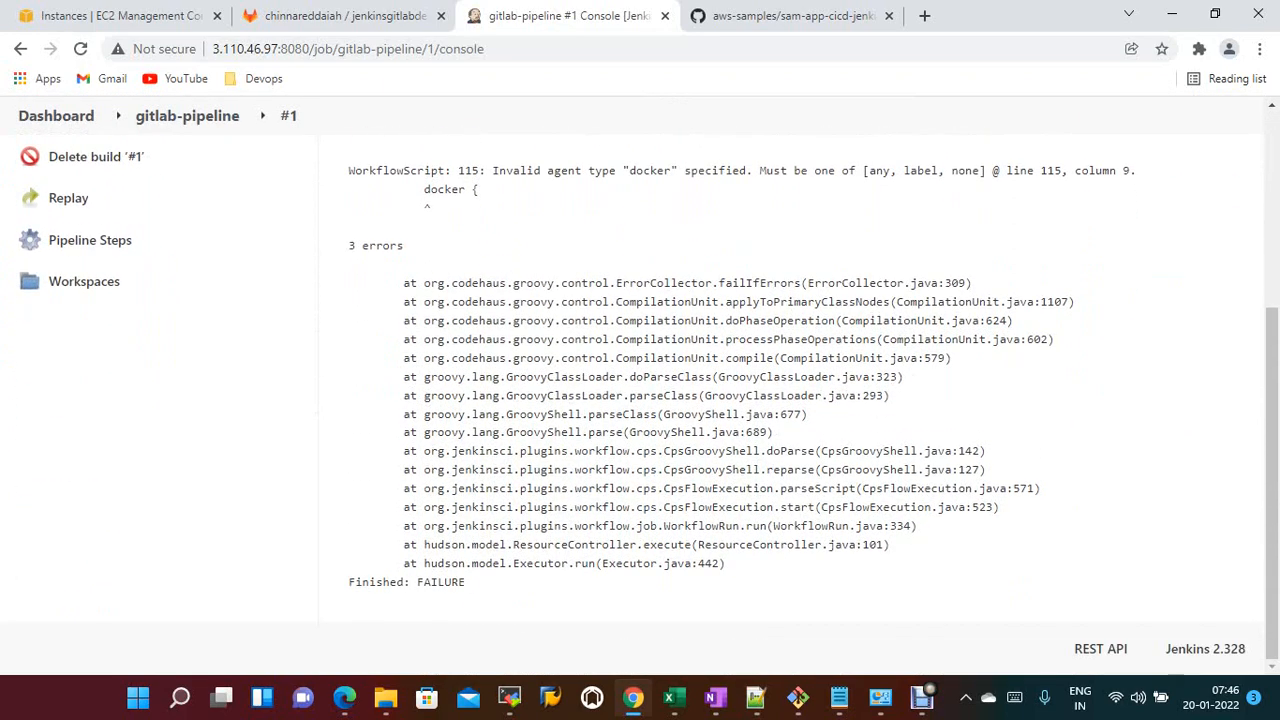
pyautogui.scroll(3, 800, 400)
pyautogui.scroll(1, 640, 400)
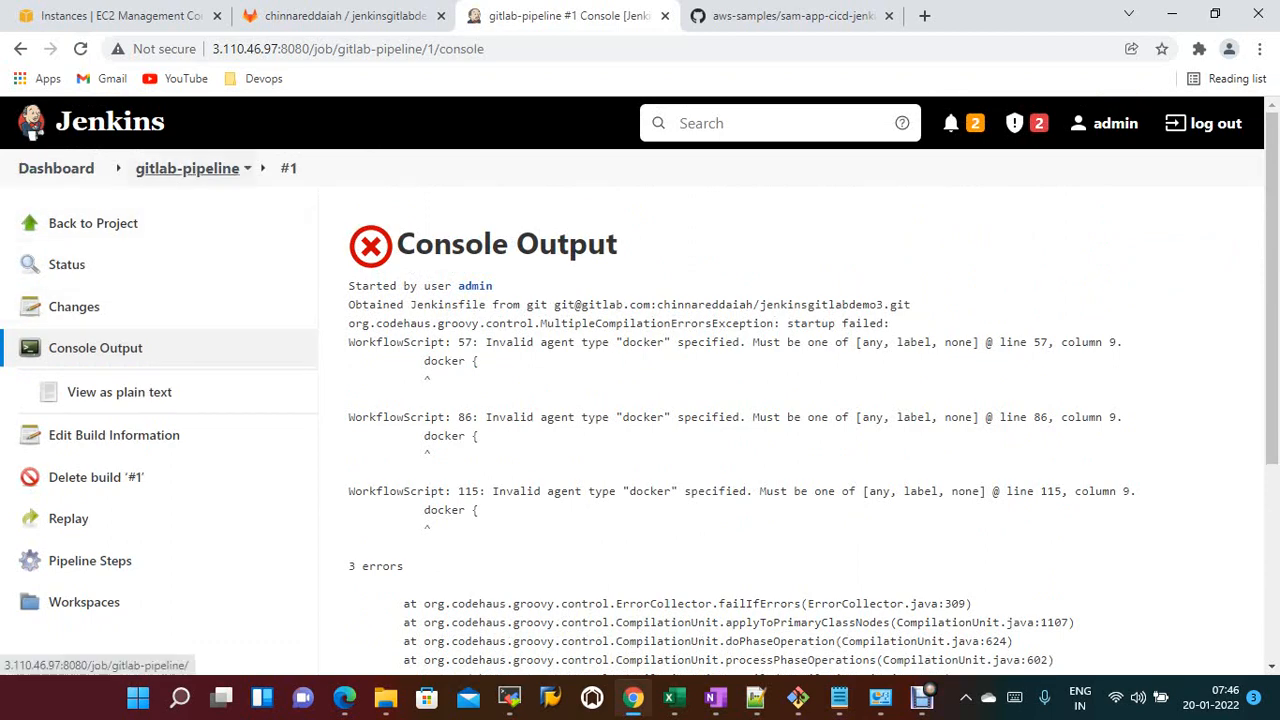
pyautogui.click(187, 168)
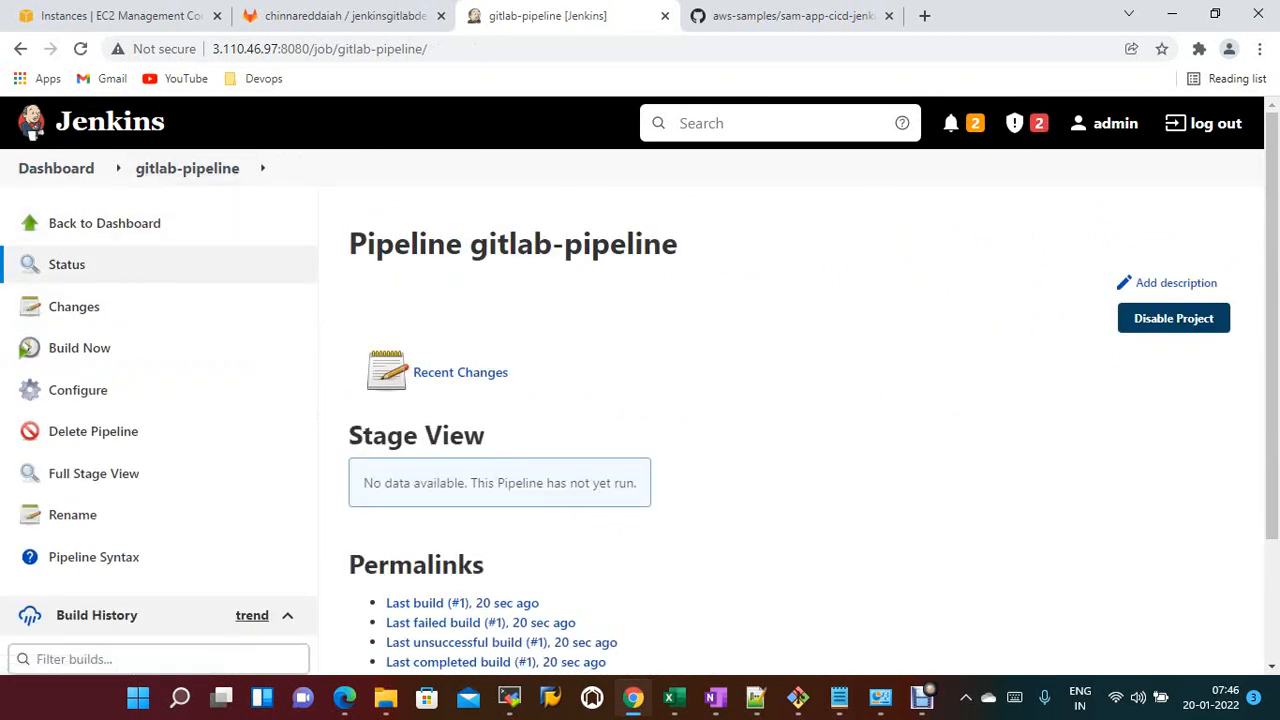